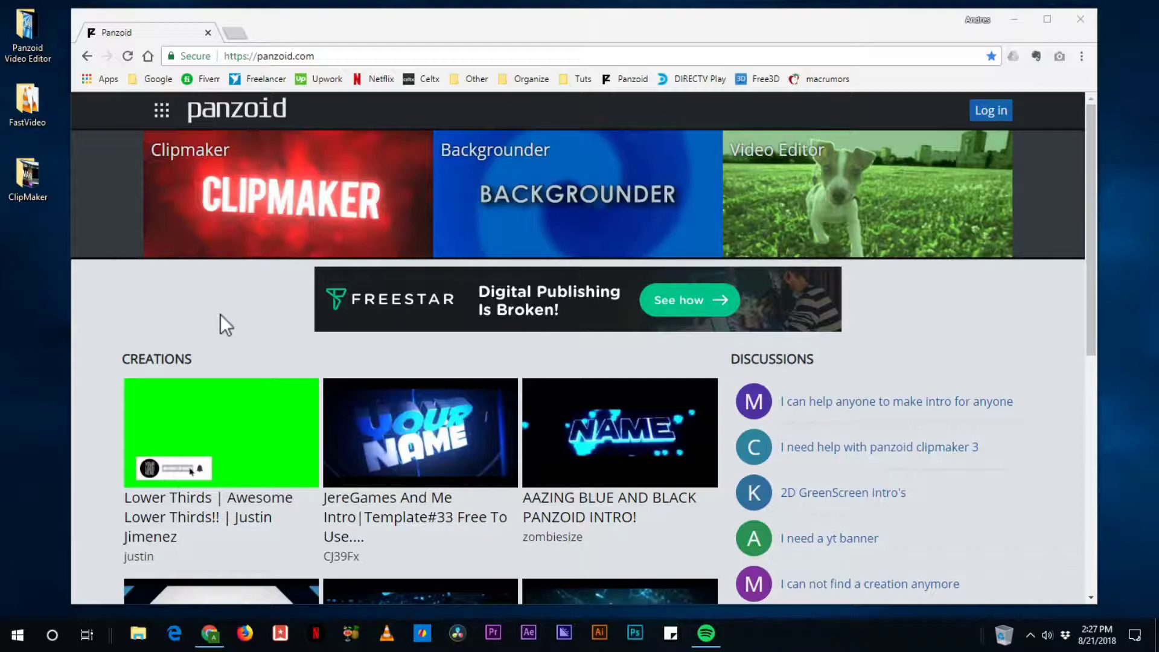
Open the Clipmaker tool from the Panzoid home page and go to its page of more creations
scroll(234, 317, down, 2)
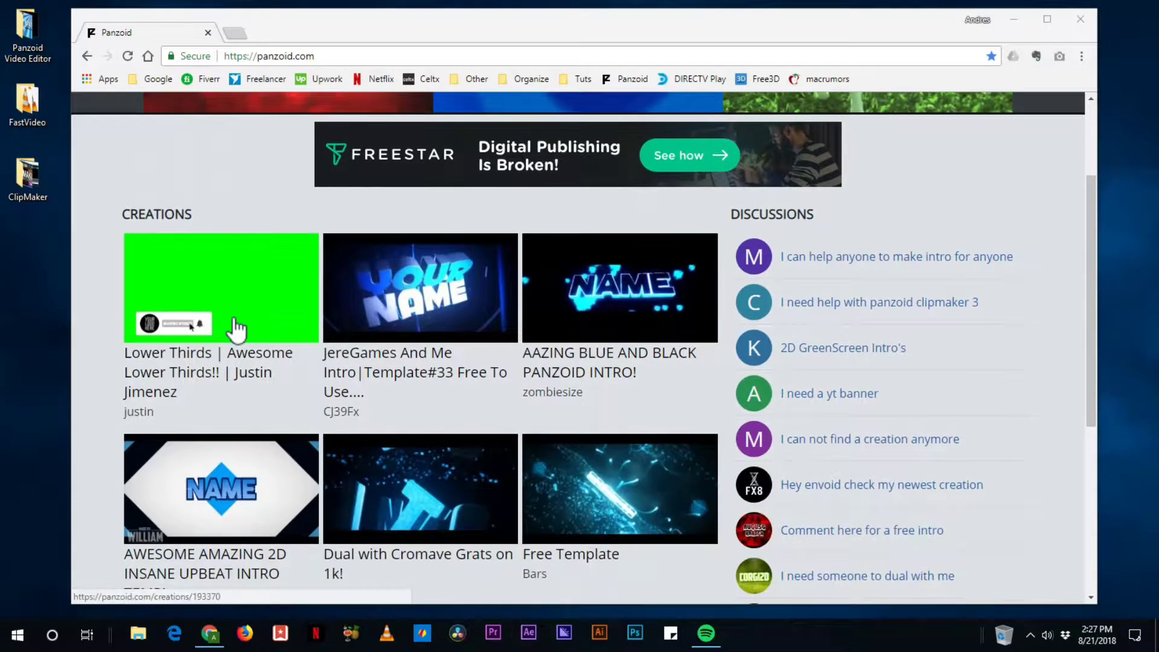
scroll(236, 329, down, 2)
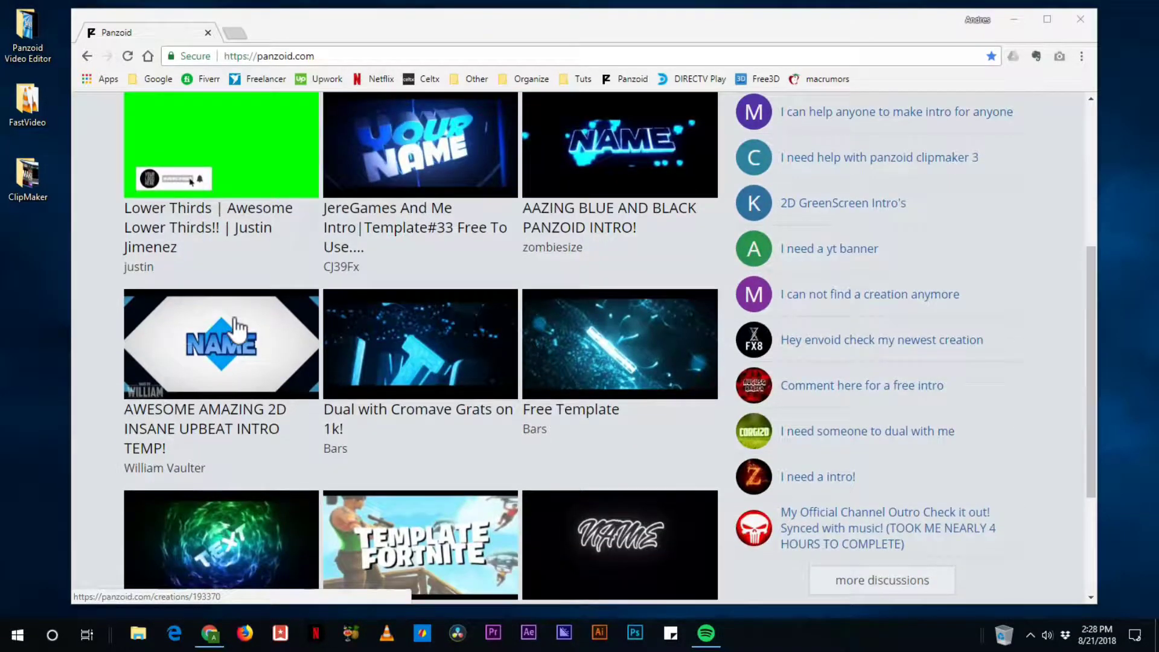
scroll(235, 319, up, 4)
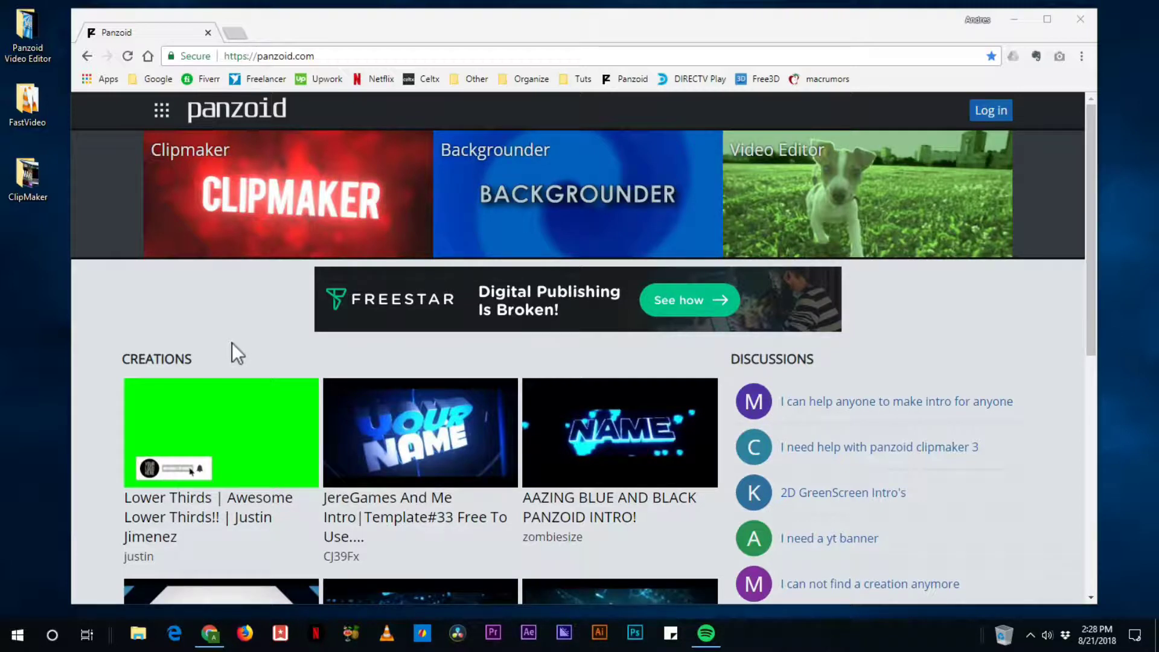
click(333, 218)
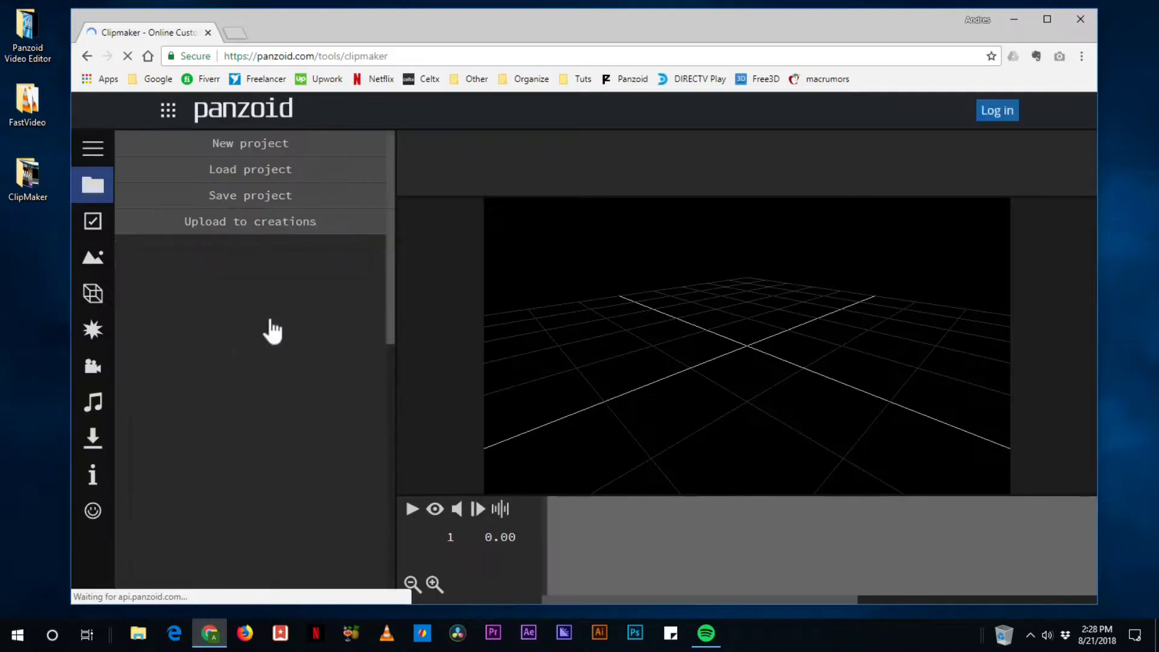
scroll(259, 365, down, 6)
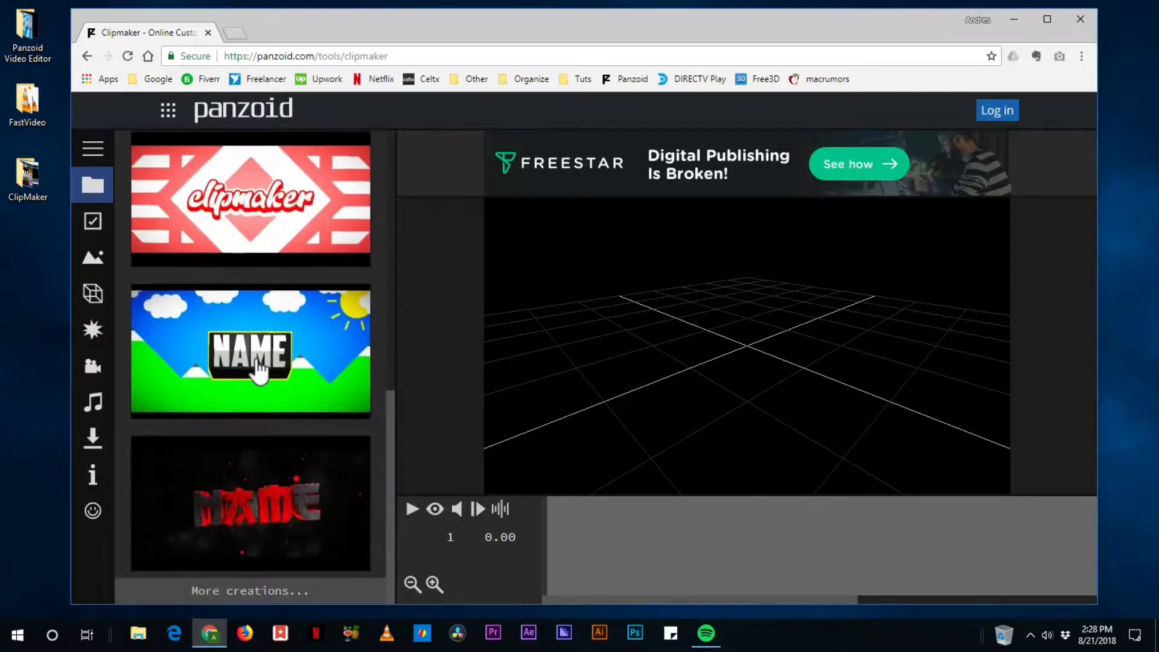
click(273, 593)
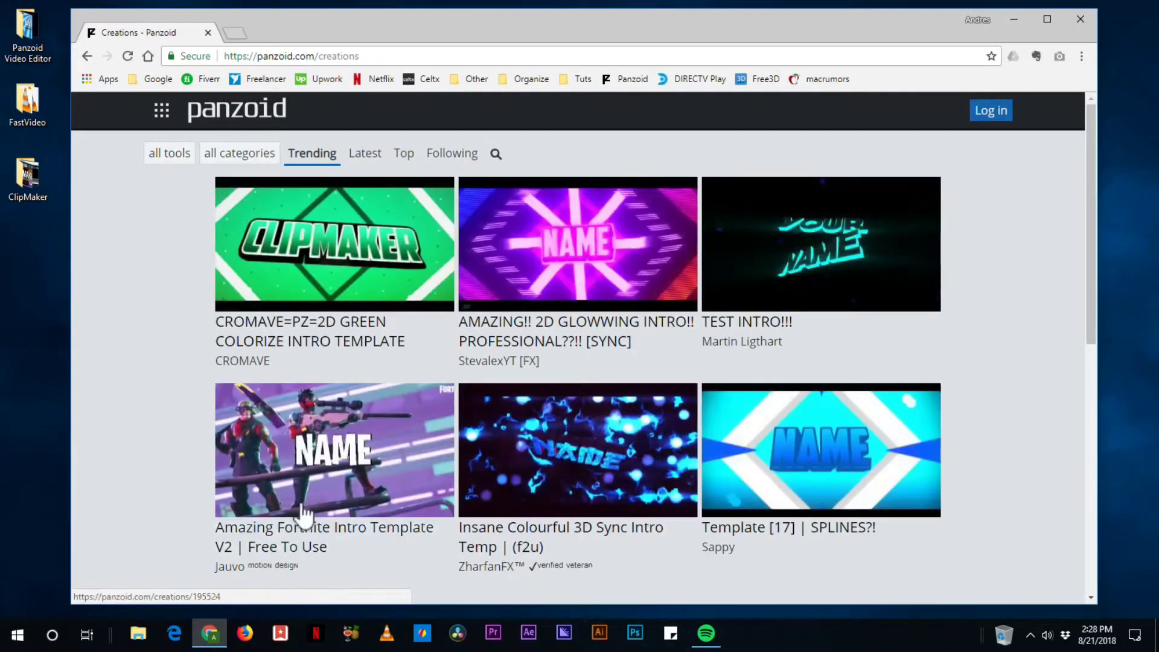
Browse the trending creations for a suitable intro template
scroll(198, 418, down, 3)
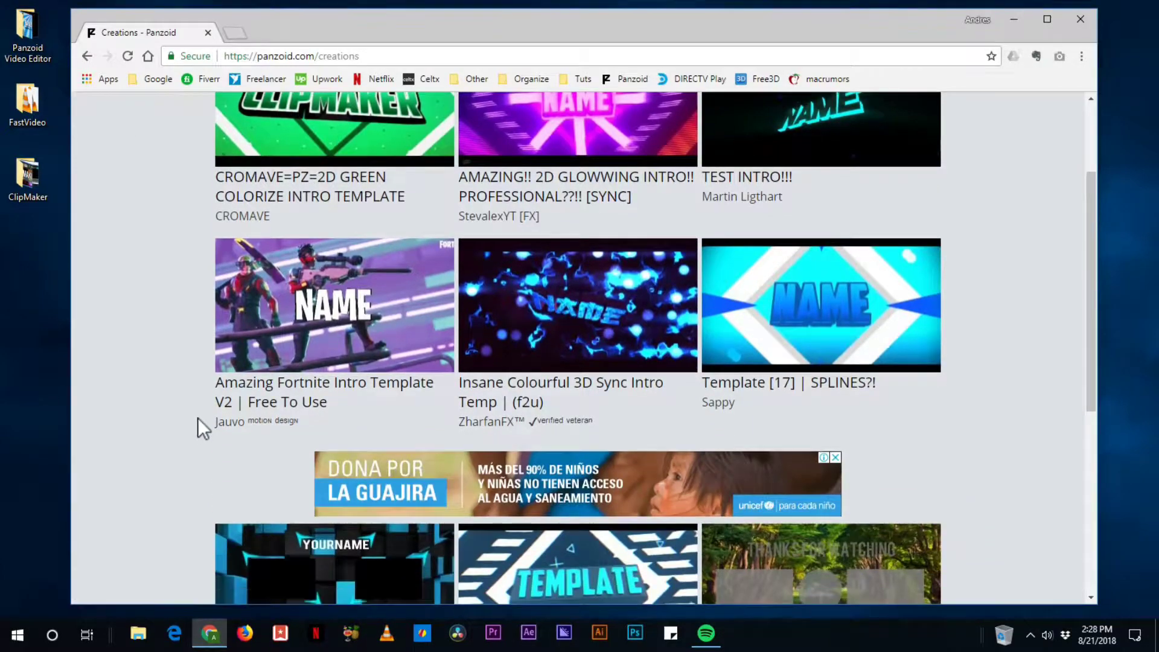
scroll(197, 418, down, 7)
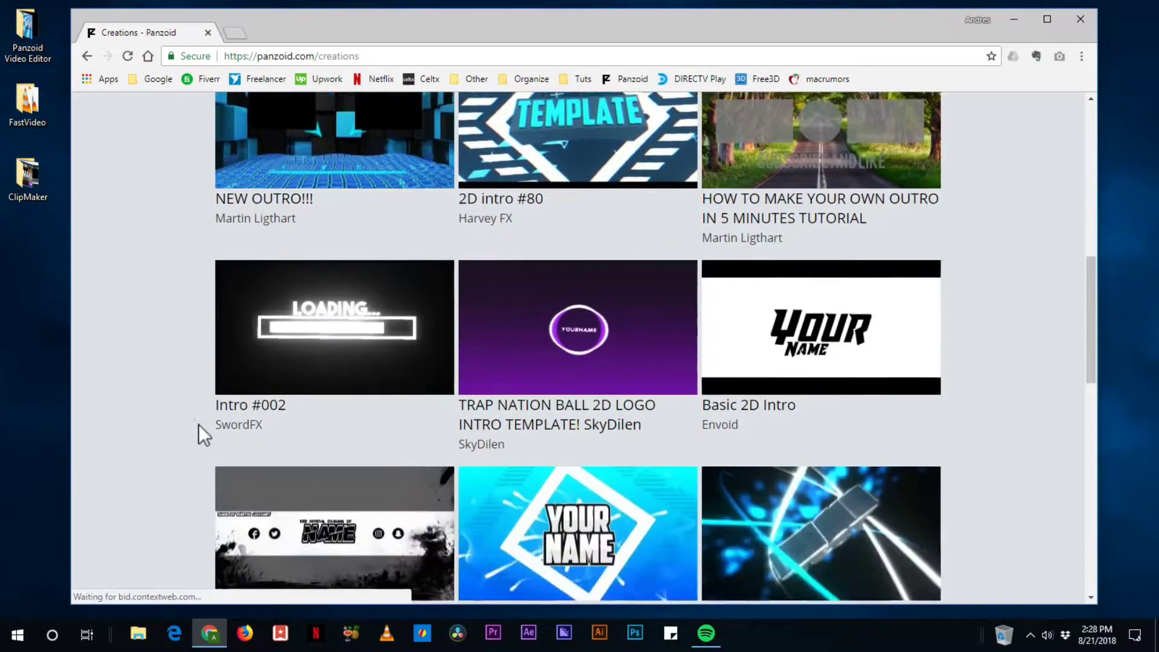
scroll(199, 425, down, 4)
scroll(346, 445, down, 2)
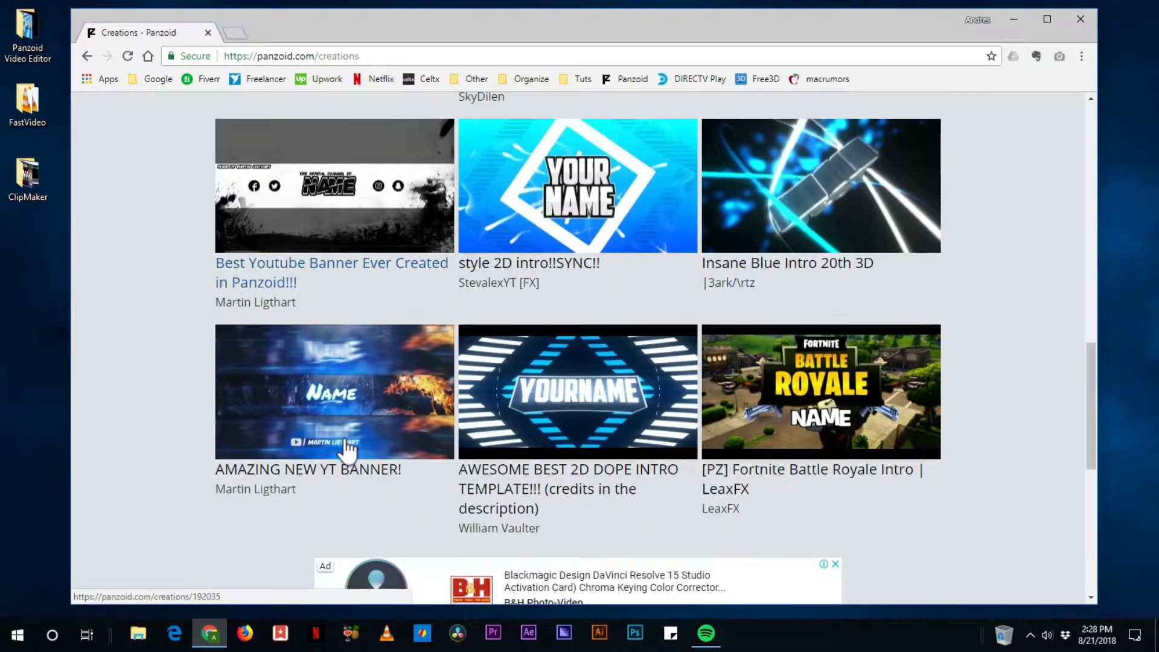
scroll(346, 444, down, 4)
scroll(343, 447, down, 2)
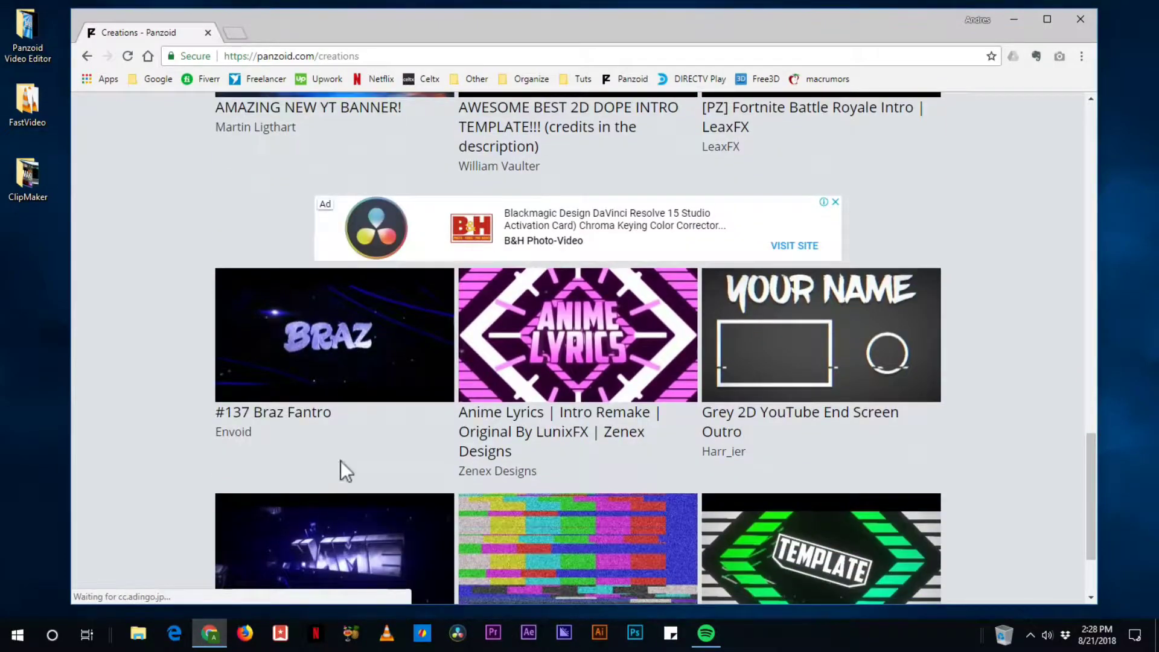
scroll(349, 434, down, 2)
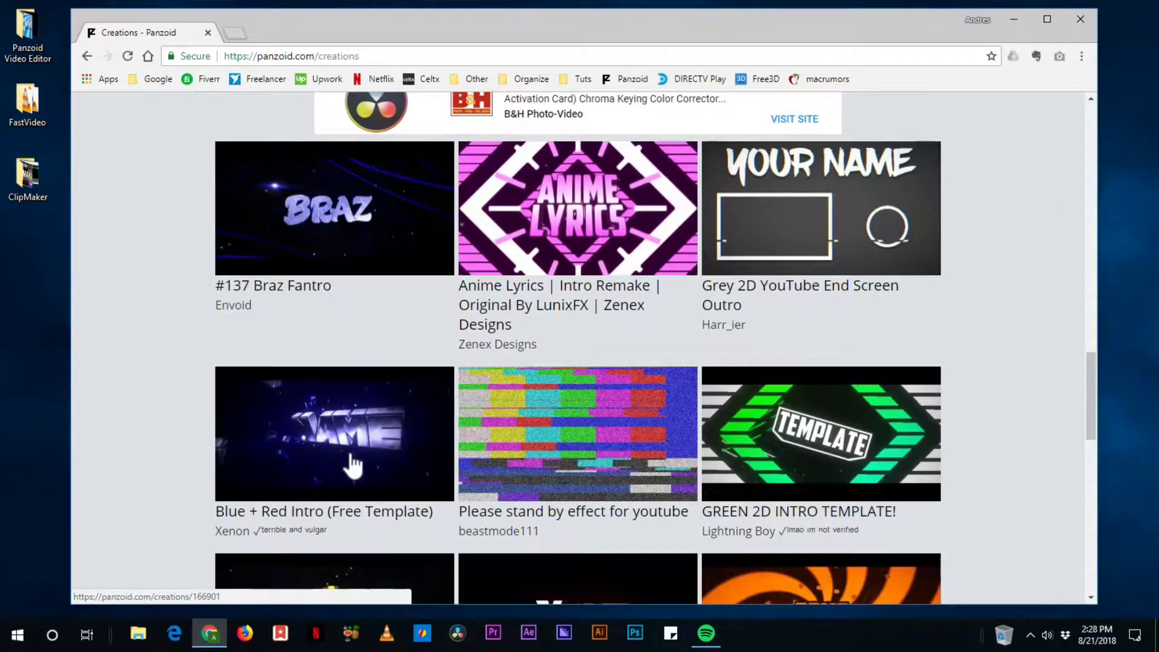
scroll(353, 447, down, 1)
scroll(354, 449, down, 2)
scroll(360, 432, down, 4)
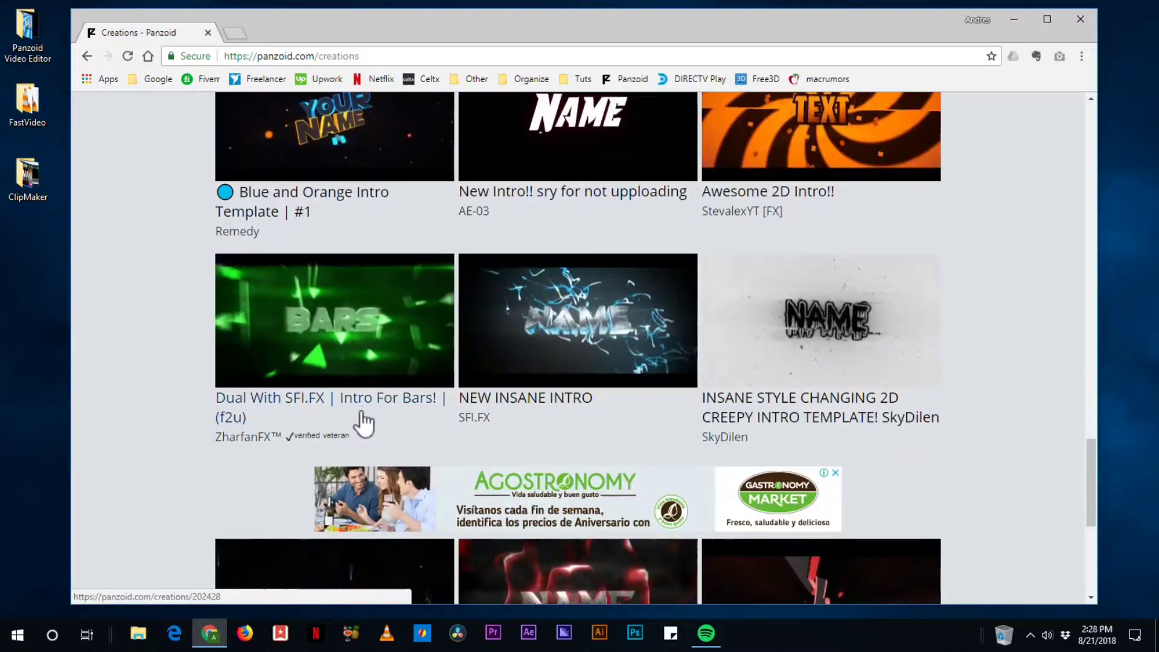
scroll(364, 422, down, 5)
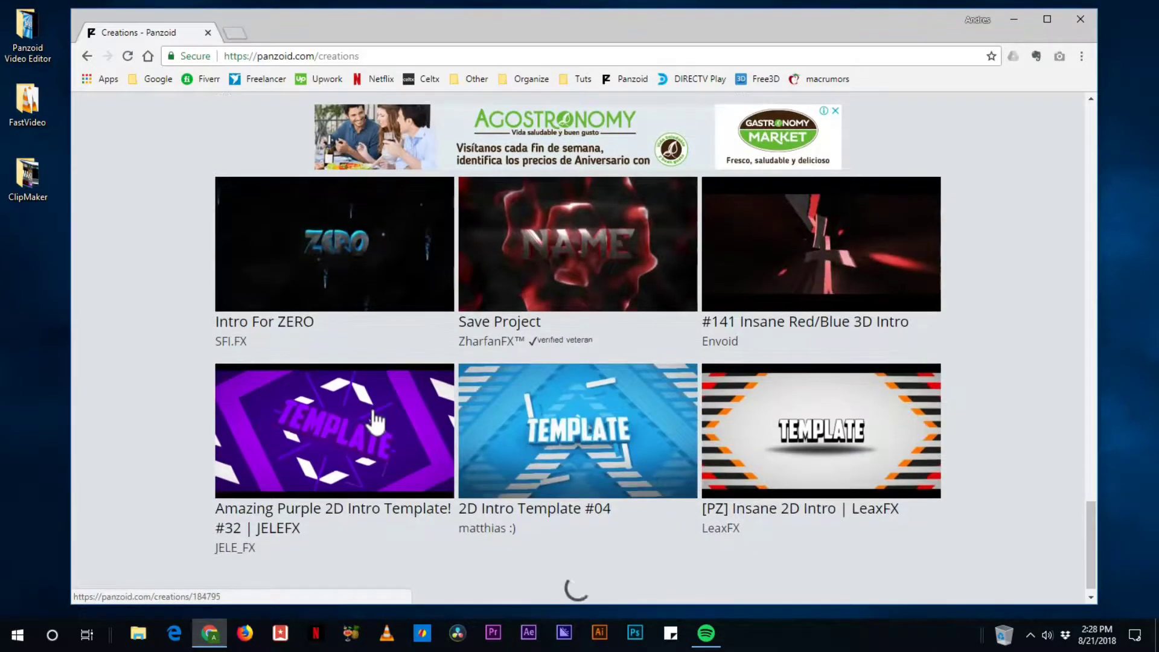
scroll(375, 417, down, 1)
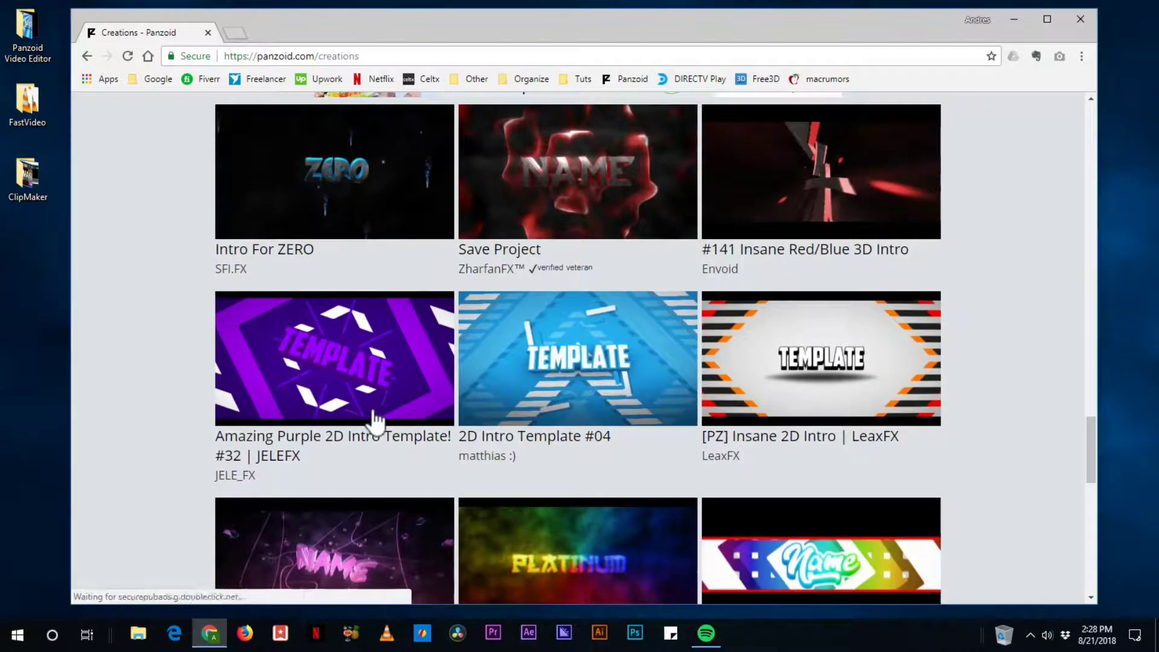
Open the Amazing Purple 2D Intro Template #32 page and go to its creator's list of creations
click(280, 468)
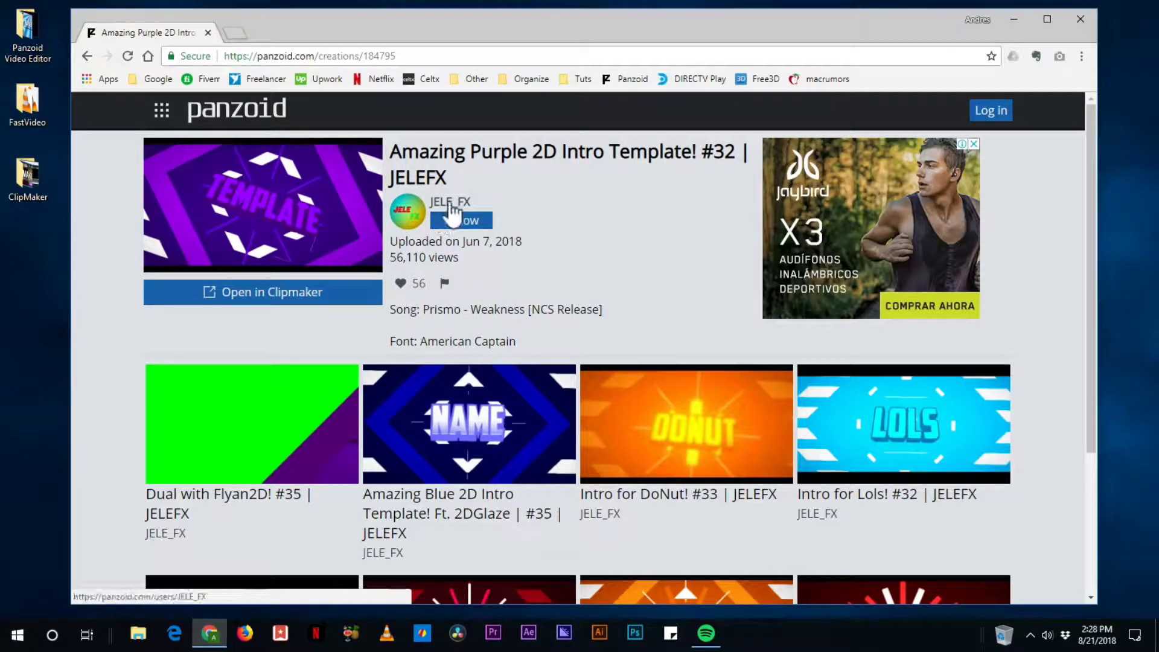
click(401, 209)
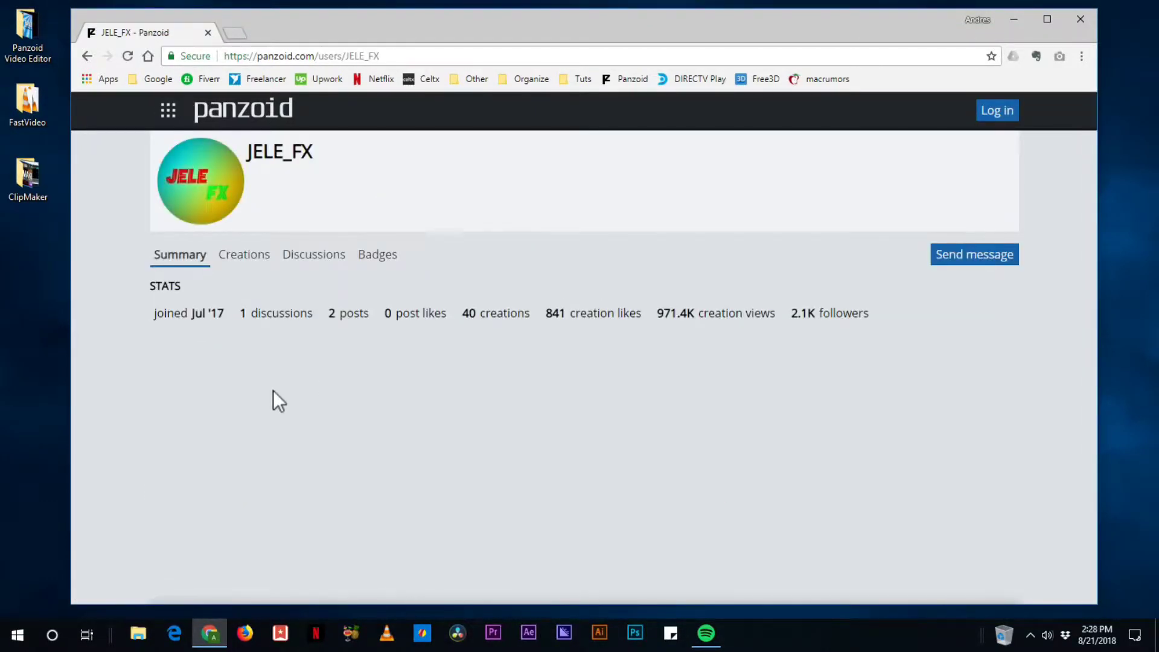
click(248, 258)
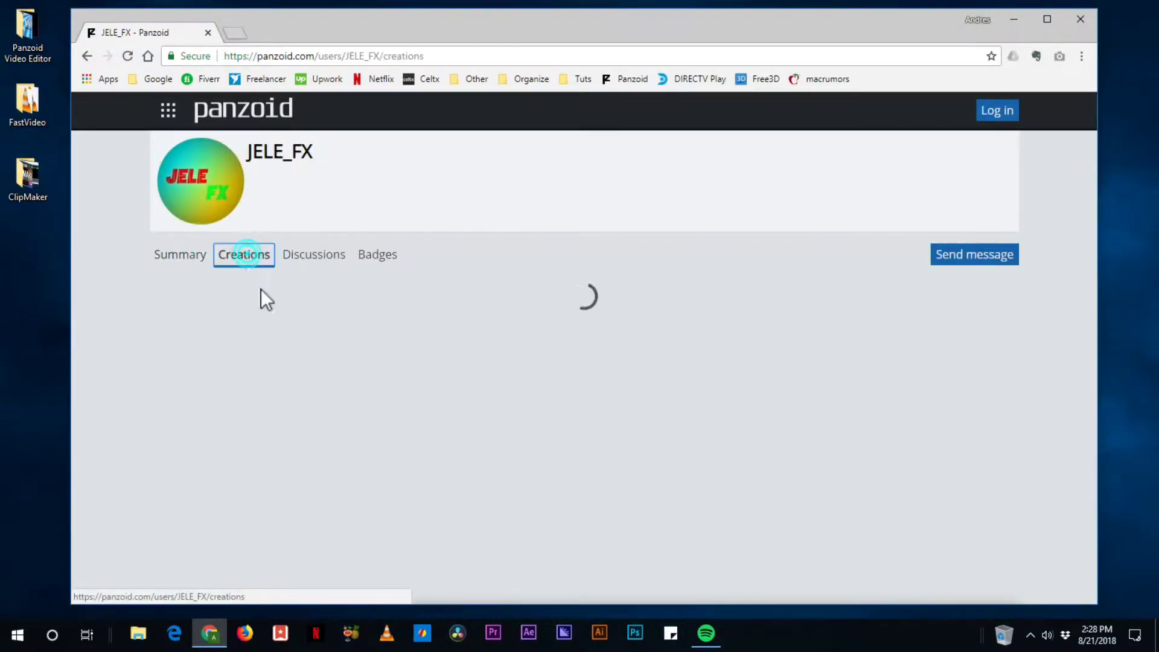
Find Amazing Blue Intro Template #26 among the creator's creations and open it in Clipmaker
scroll(408, 386, down, 2)
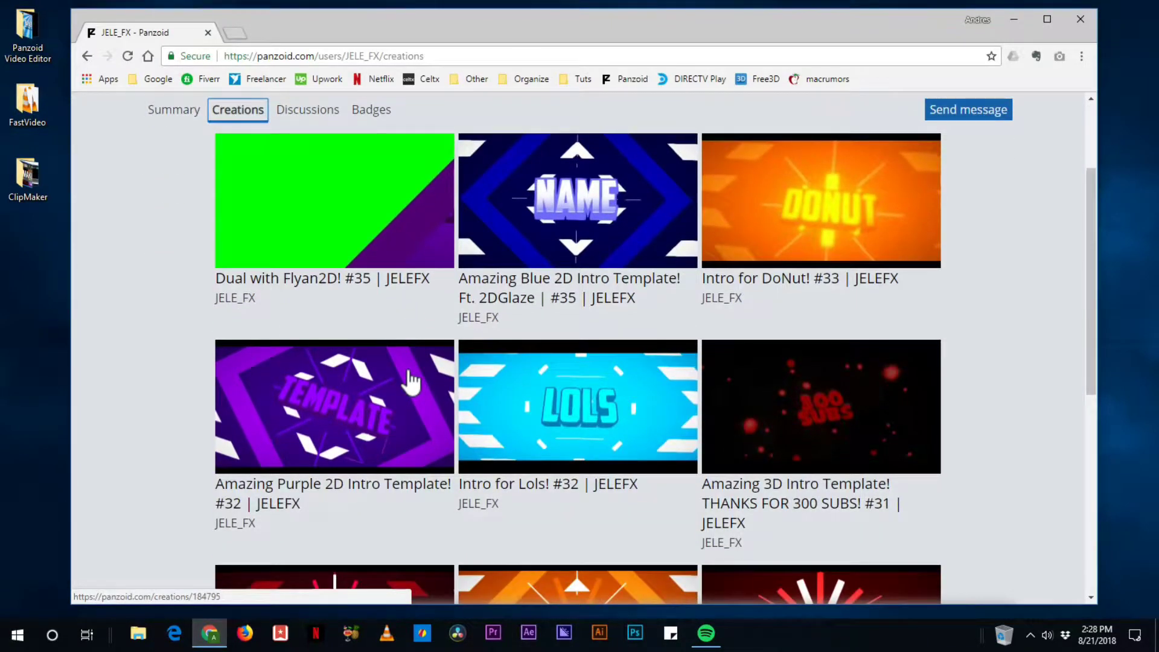
scroll(400, 341, down, 3)
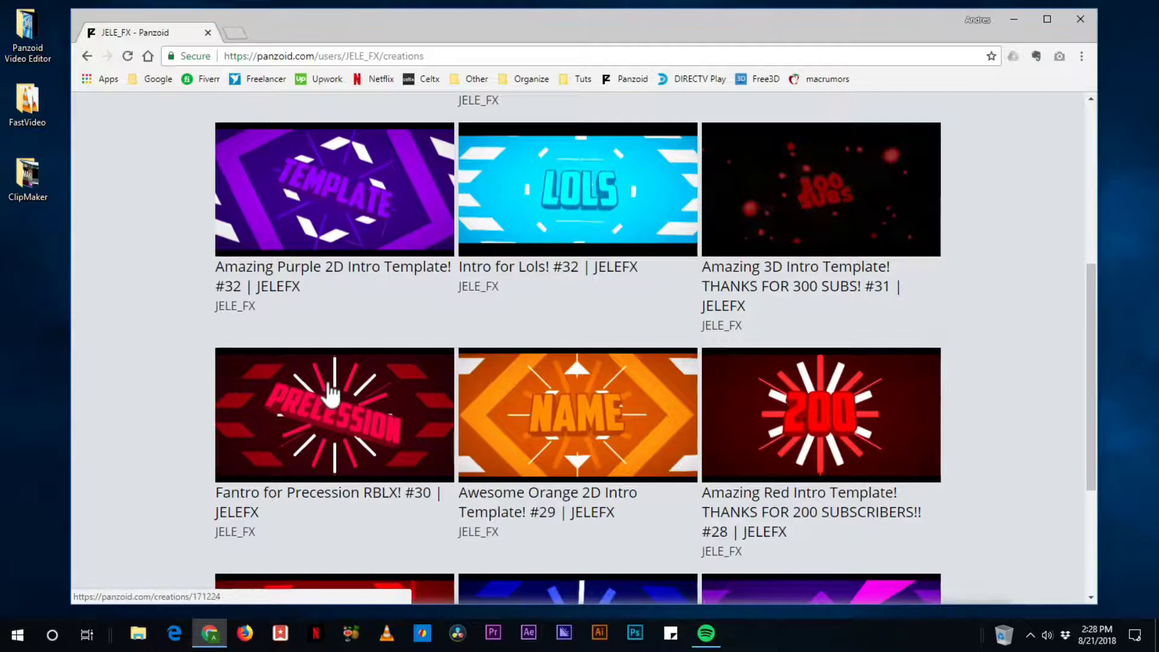
scroll(350, 411, down, 2)
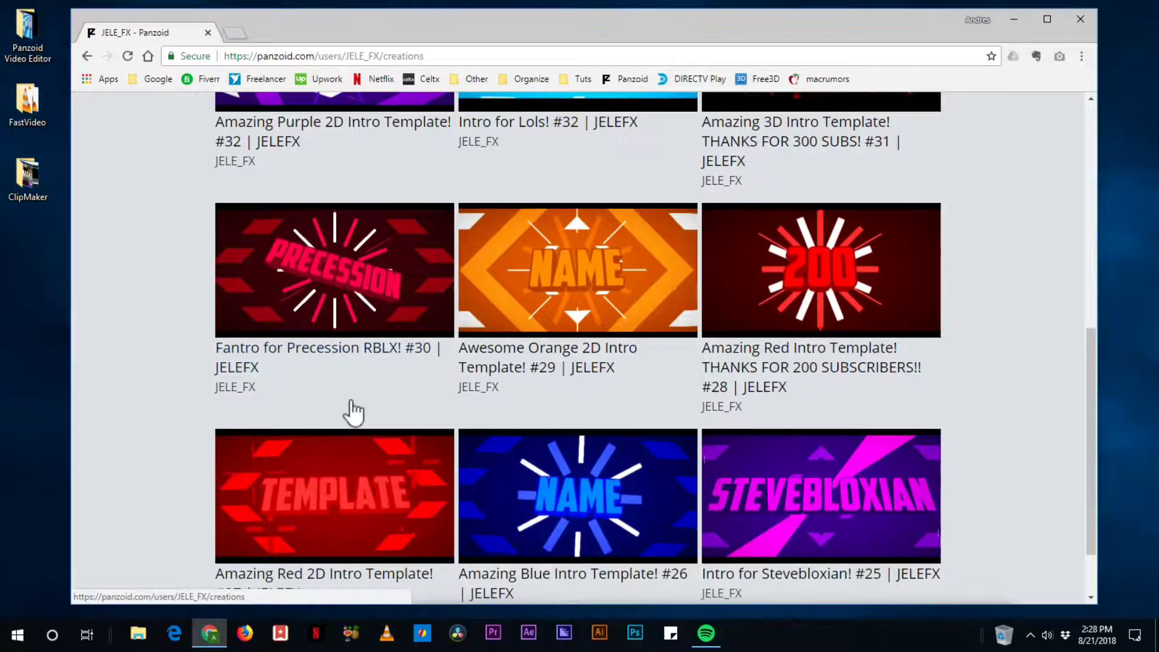
scroll(352, 403, down, 1)
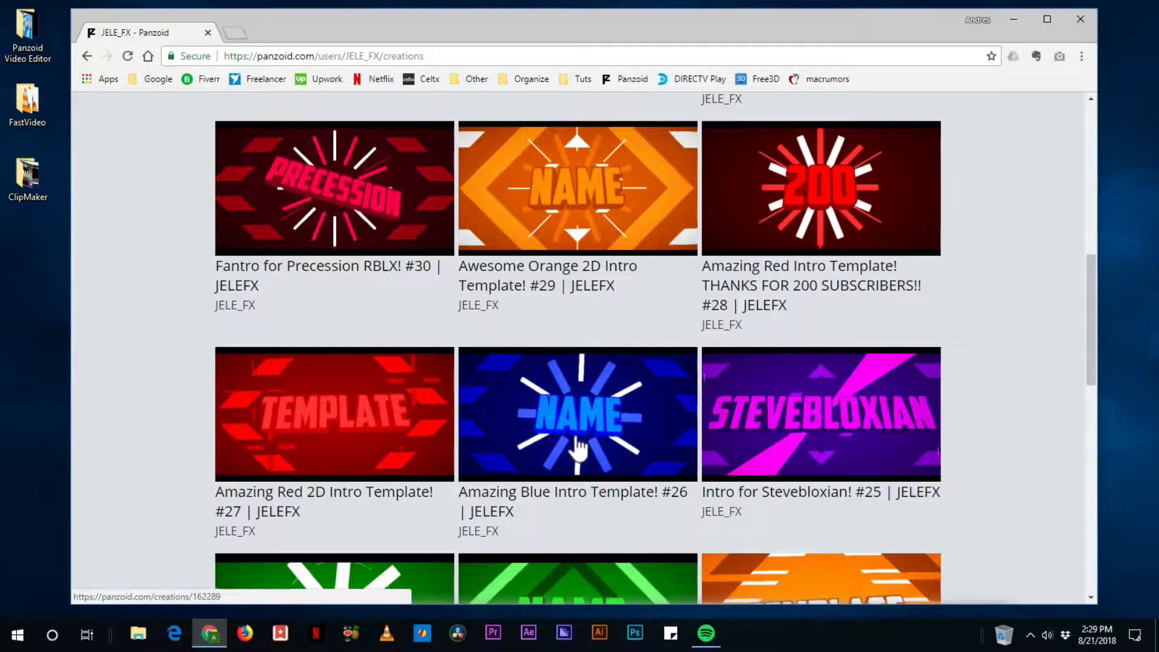
click(578, 441)
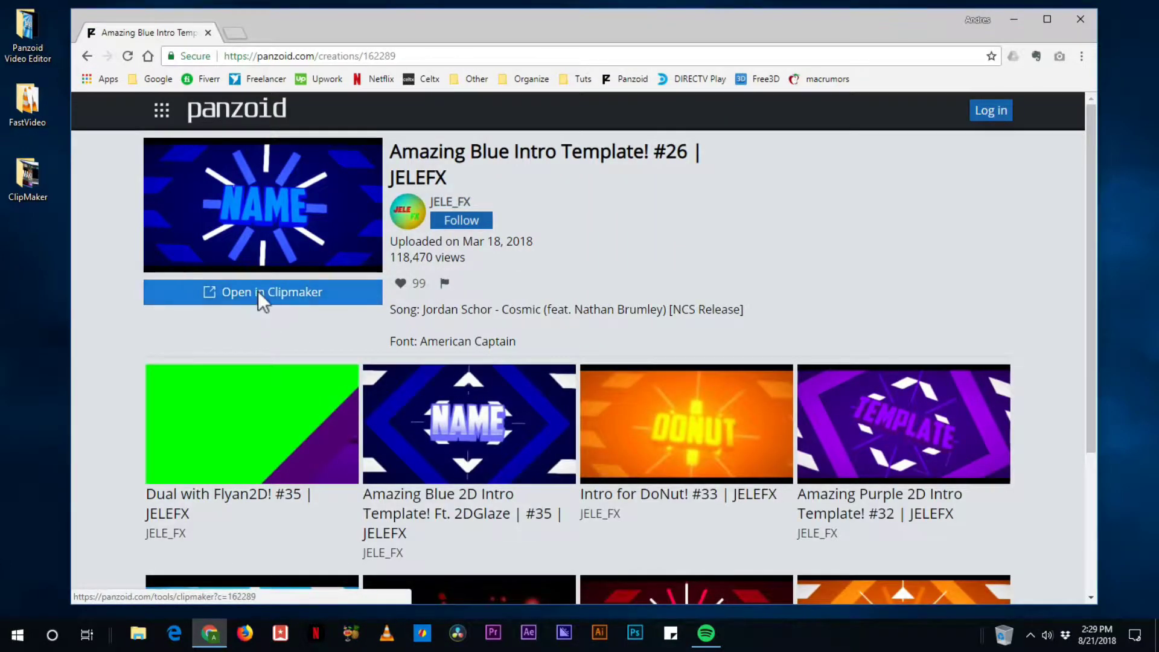
click(258, 291)
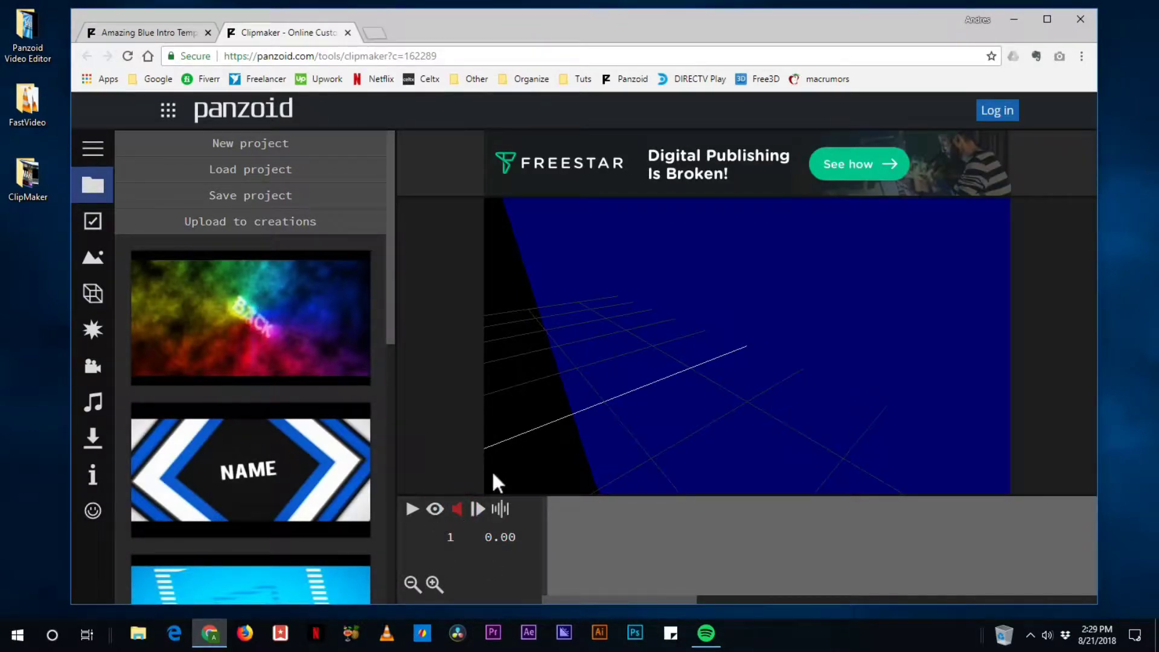
Switch the preview to the camera view, play the template animation and pause it
drag(566, 483, 705, 335)
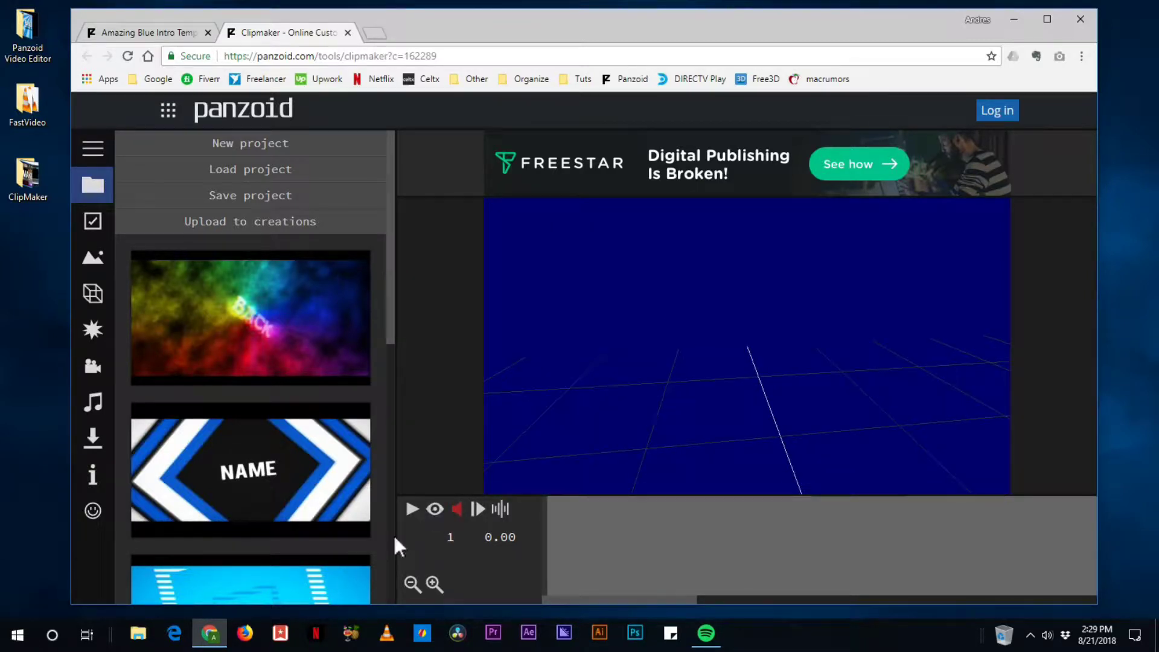
click(435, 509)
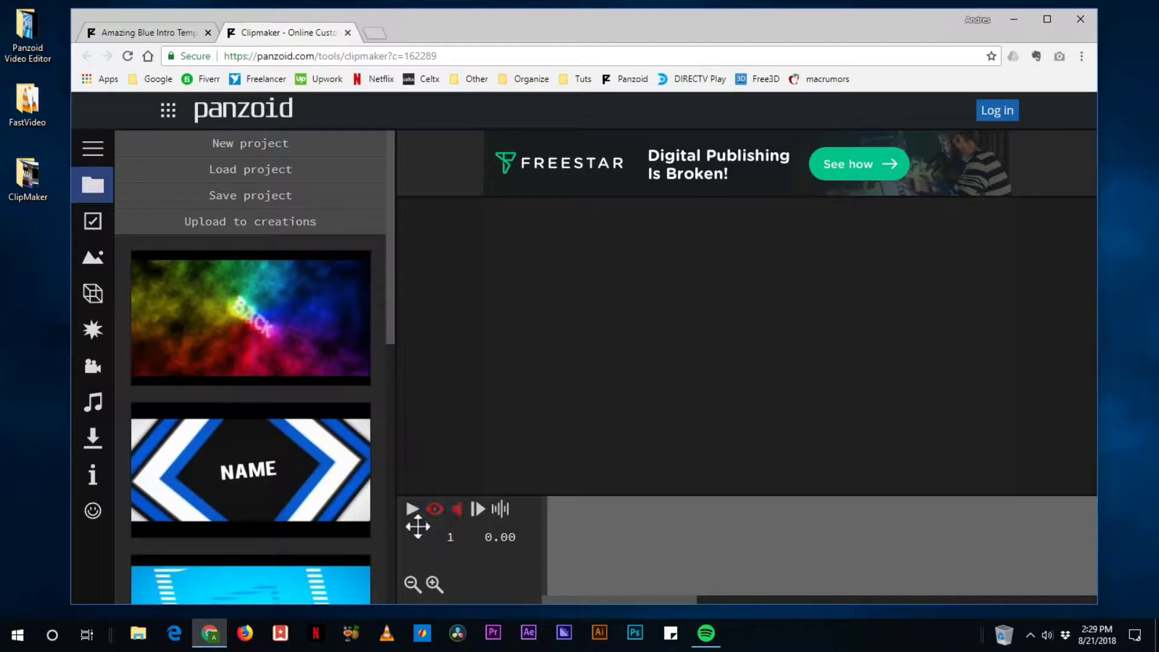
click(413, 510)
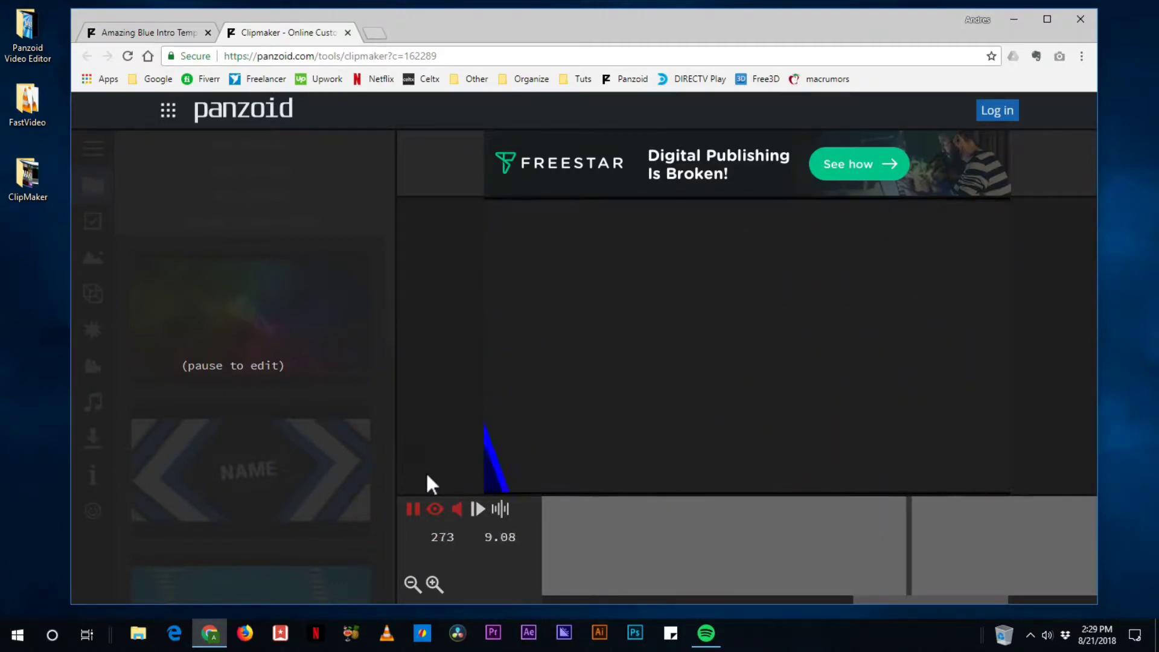
click(416, 509)
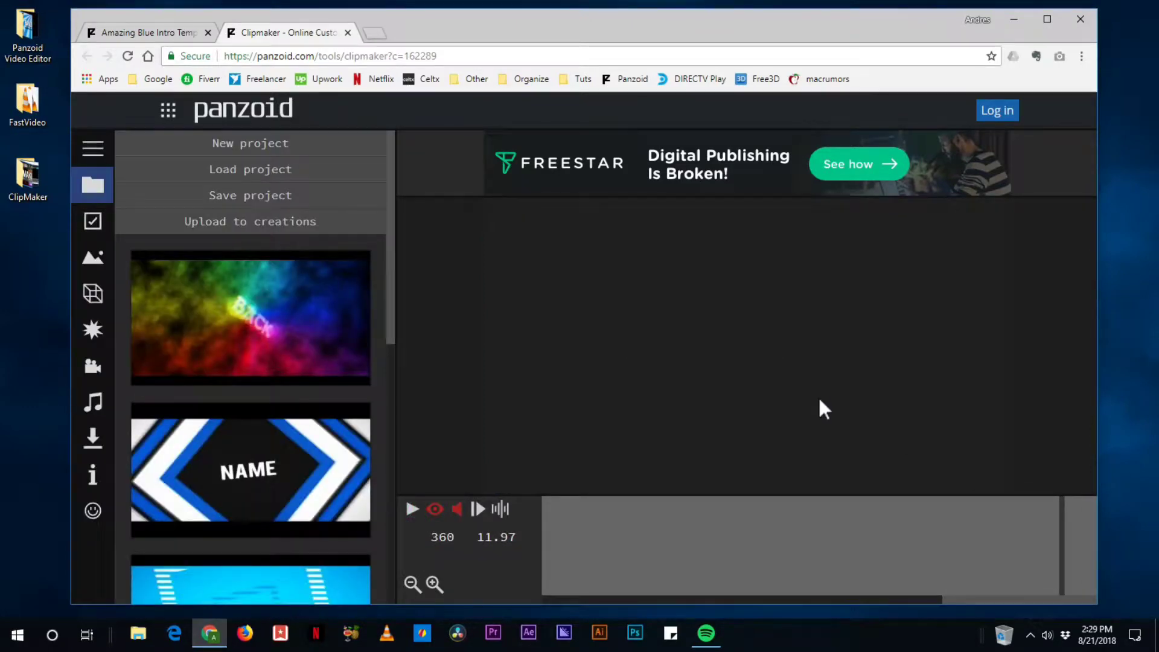
Display the audio waveform on the timeline and move the playhead back to frame 181 at 6.00 seconds
click(498, 512)
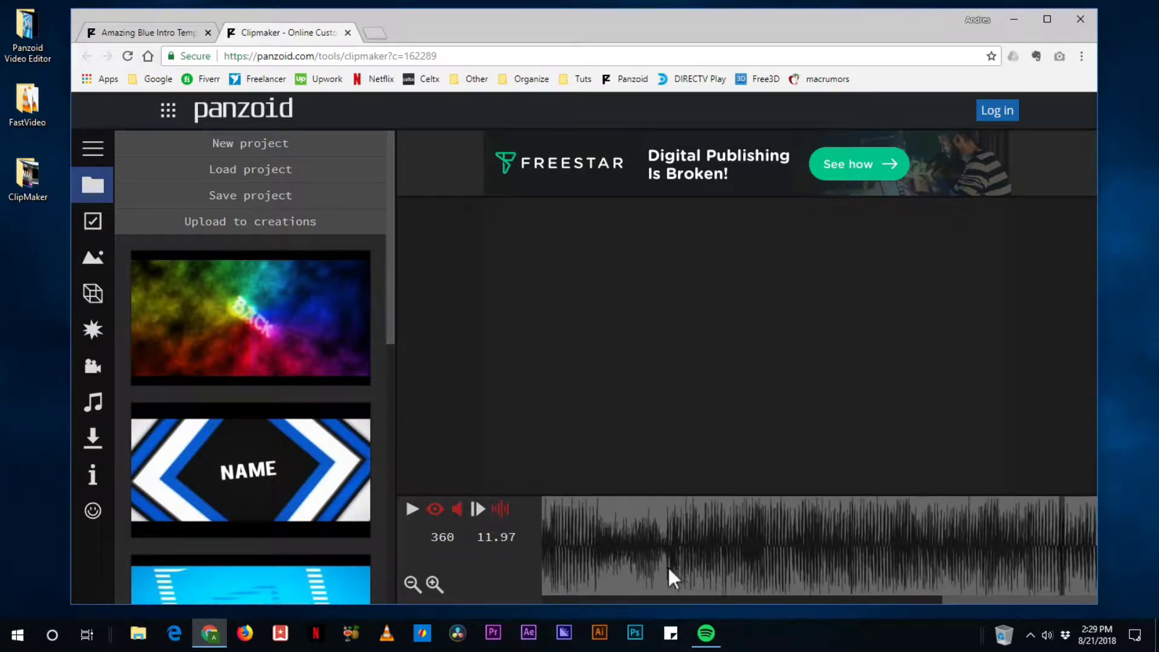
drag(584, 571, 551, 595)
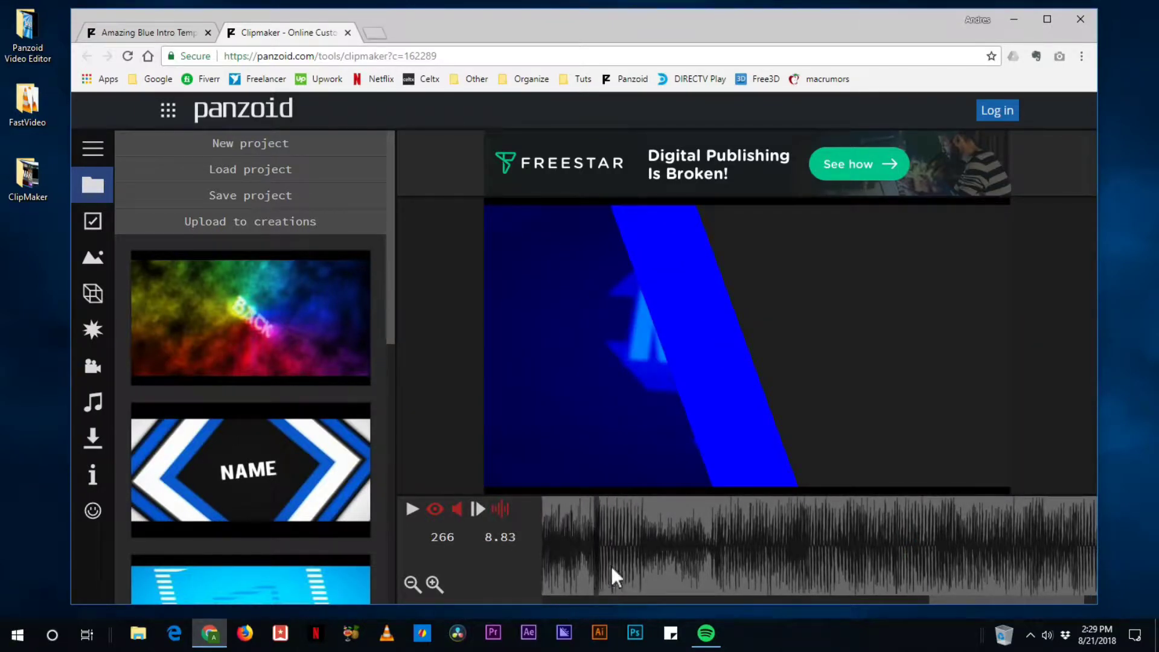
drag(612, 570, 483, 597)
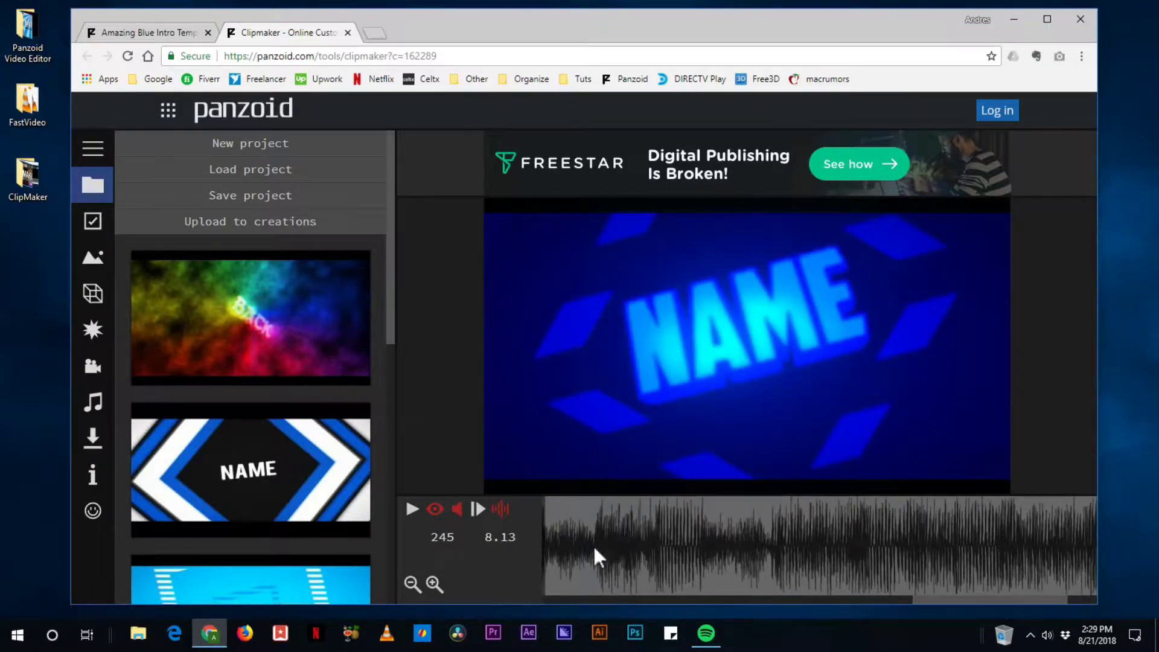
drag(593, 545, 483, 558)
drag(630, 550, 362, 567)
drag(582, 546, 563, 579)
Check the template's details on its creation page and return to the Clipmaker project
click(129, 35)
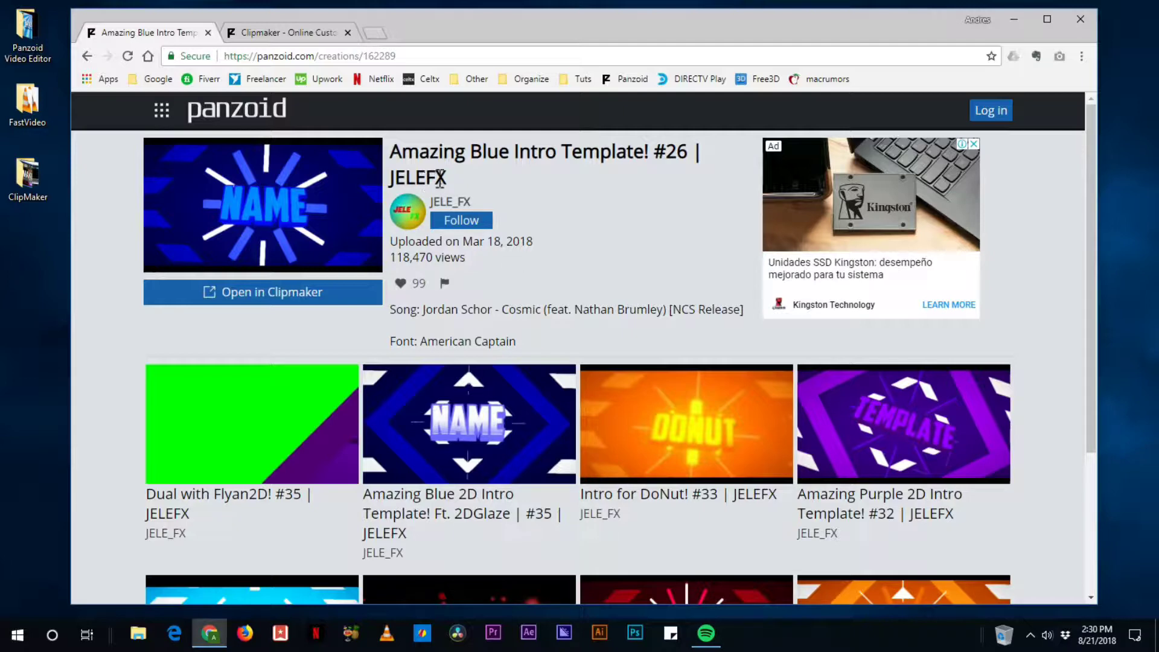
click(286, 40)
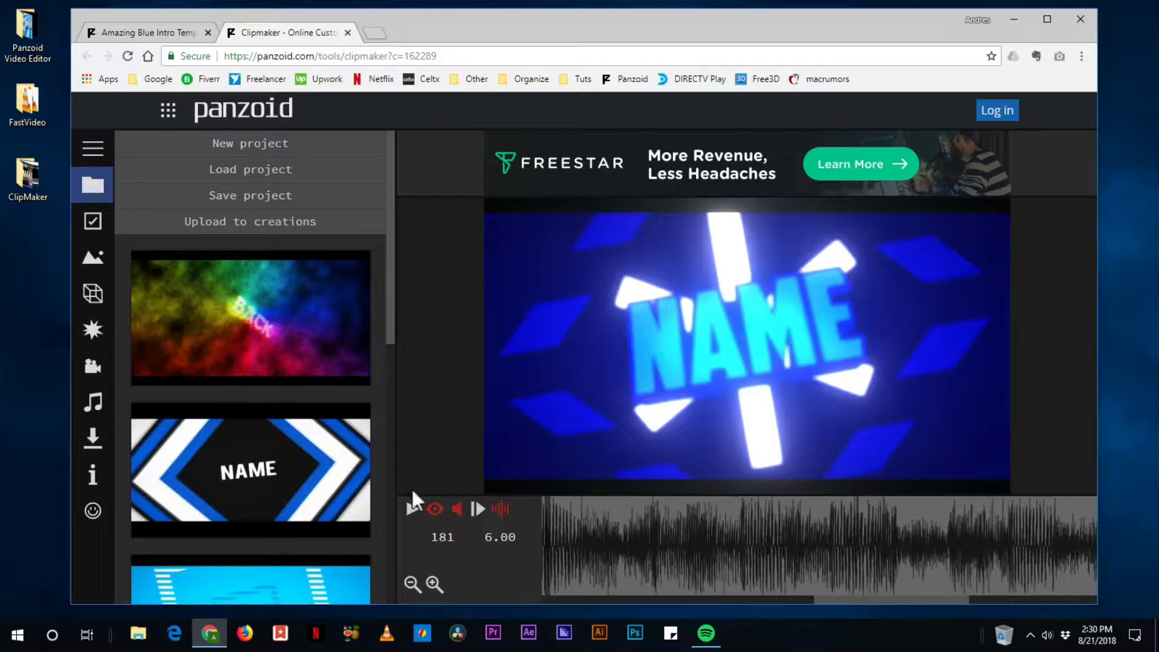
Review the project's basic settings and scene choices, and open its list of objects
click(92, 222)
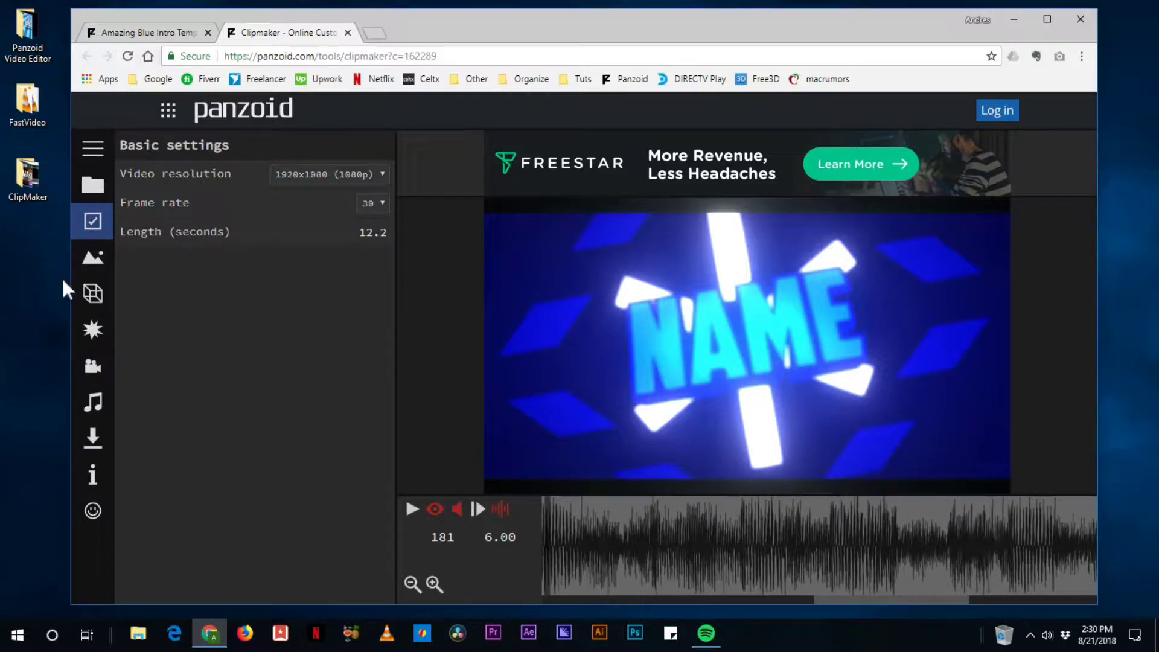
click(96, 254)
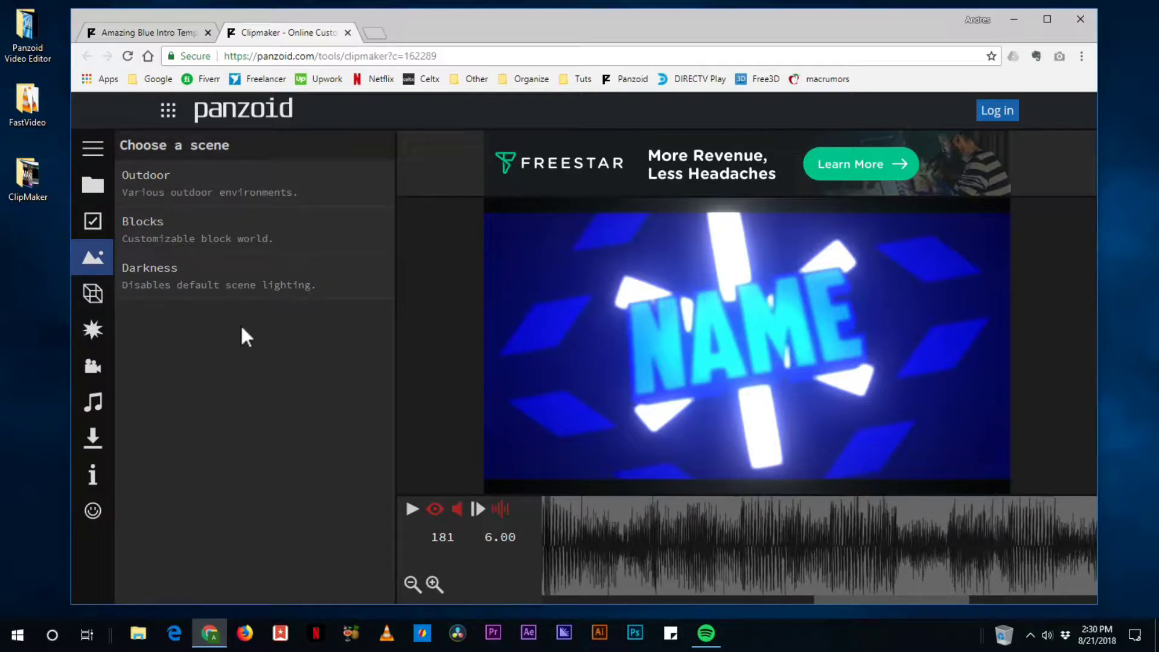
click(94, 293)
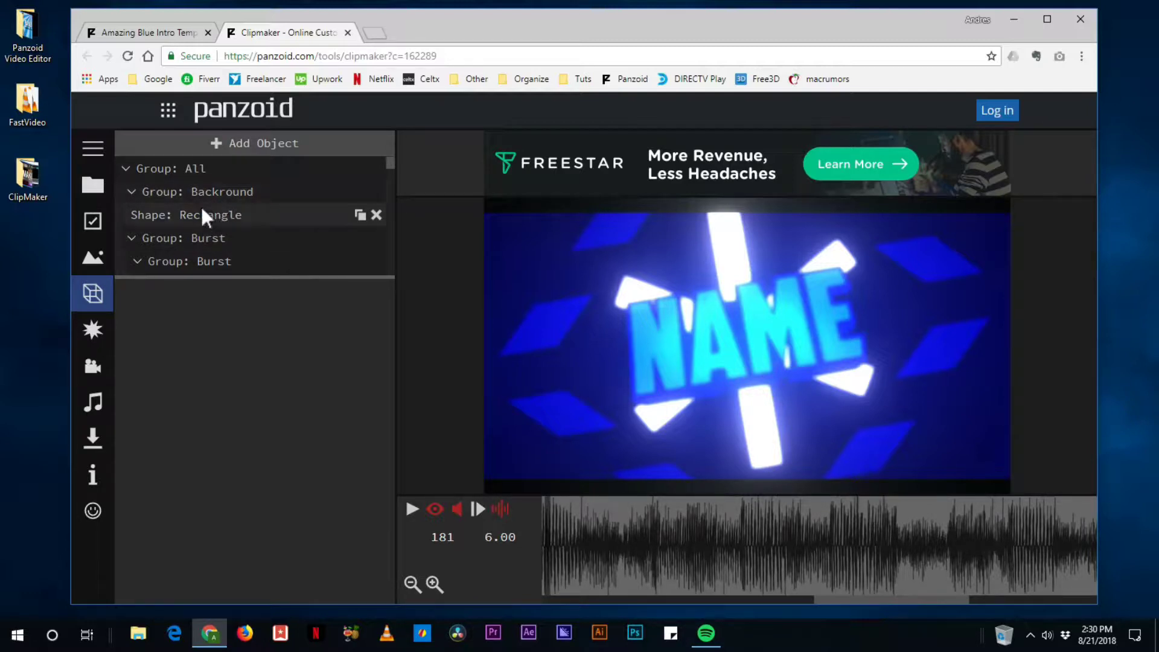
Look through the project's full object hierarchy and collapse and re-expand the All group
scroll(230, 203, down, 8)
scroll(224, 208, down, 10)
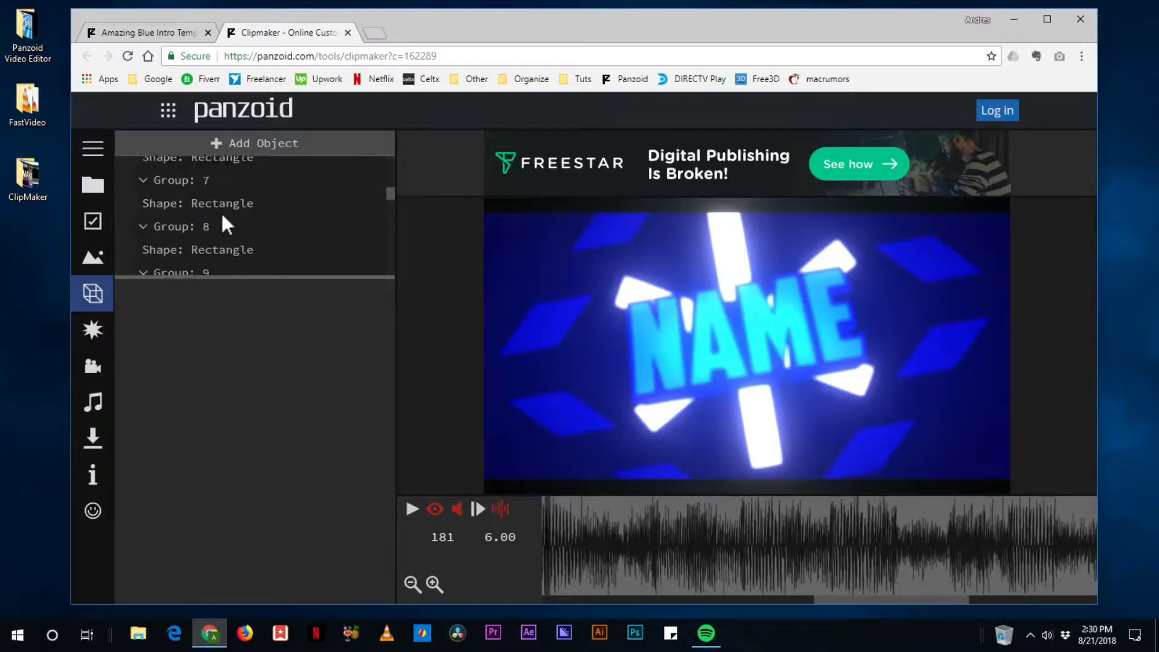
scroll(225, 211, down, 4)
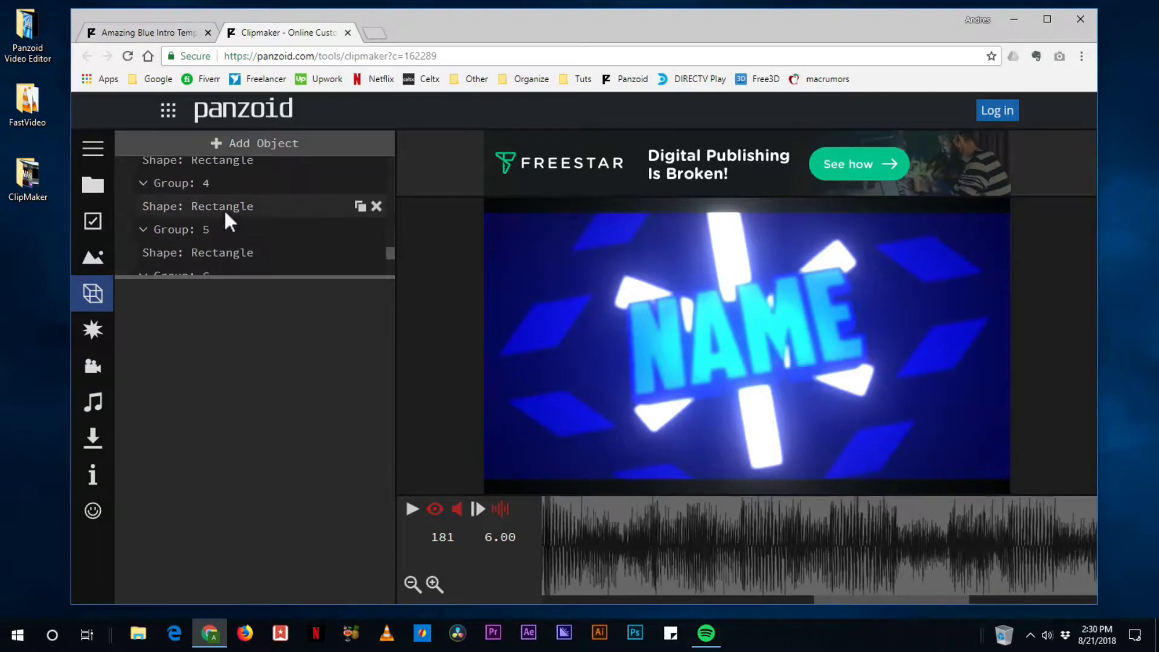
scroll(227, 214, up, 15)
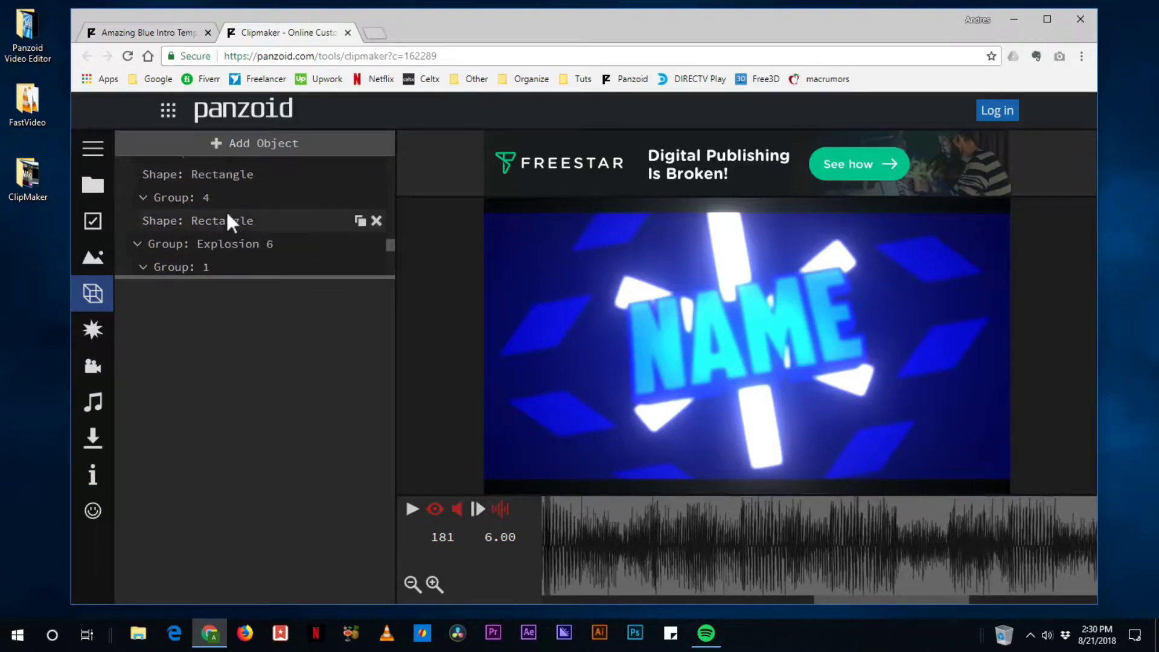
scroll(229, 208, up, 5)
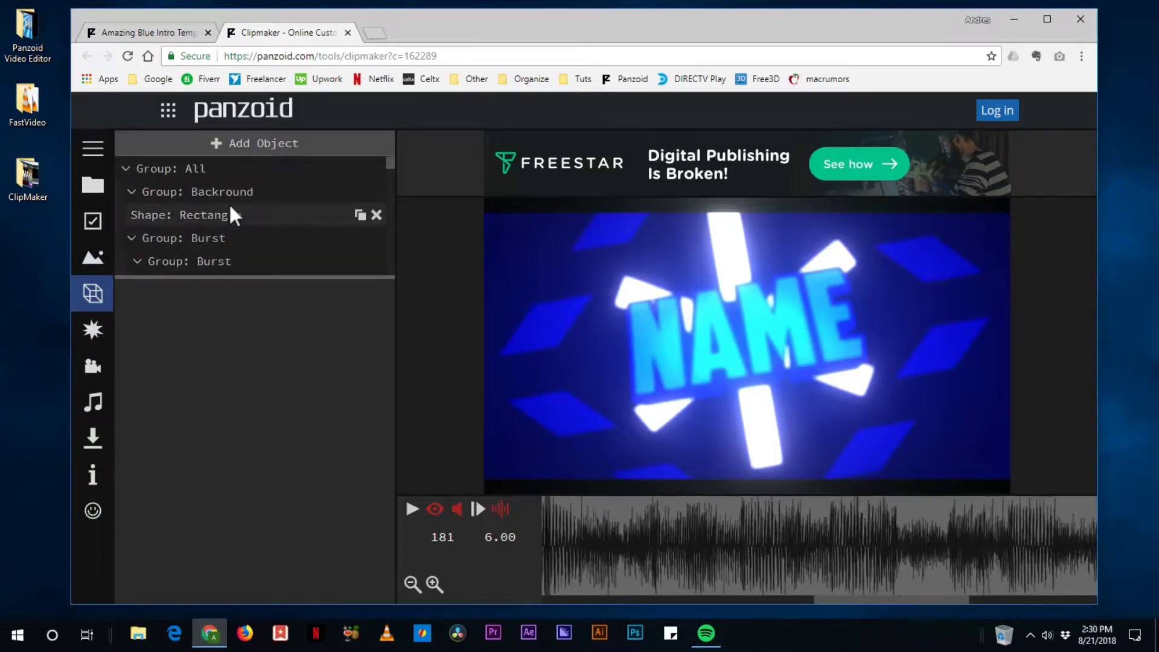
click(127, 171)
click(127, 171)
click(127, 170)
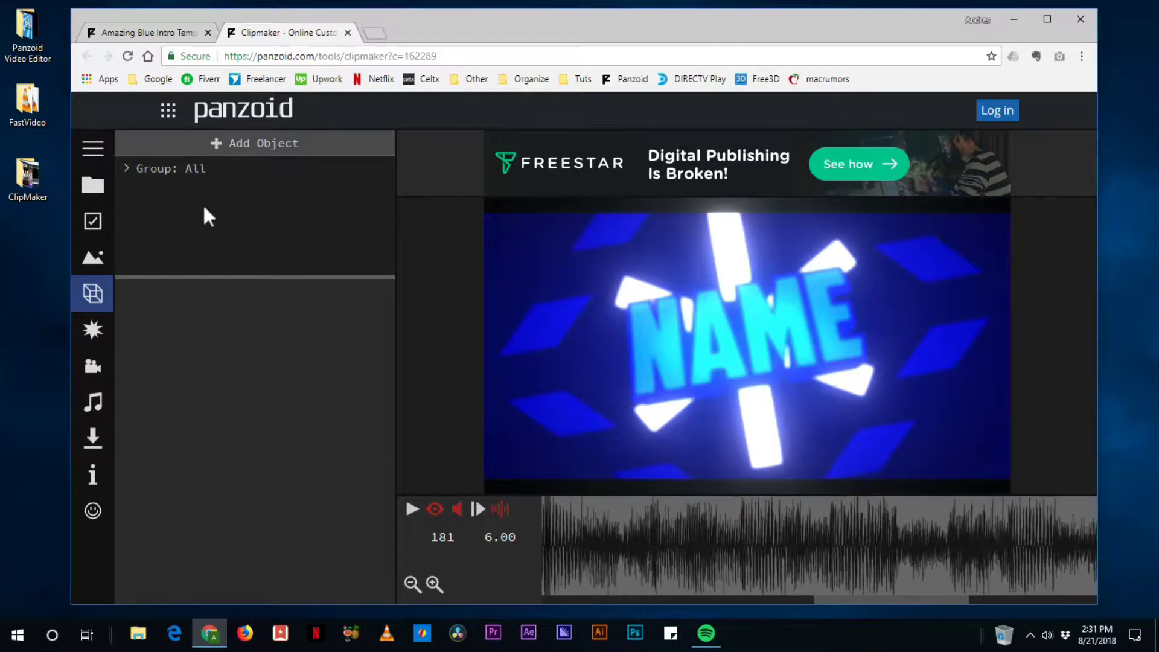
click(127, 170)
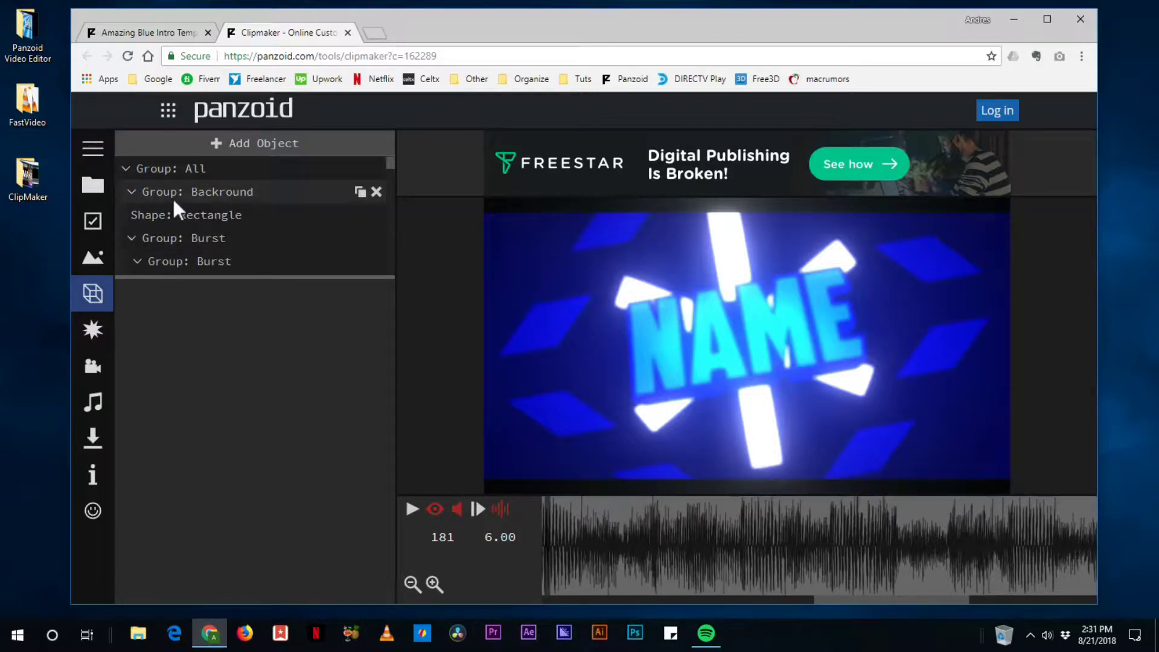
Collapse the Backround, Burst, Flowing Lines, Explosions and Text groups inside the All group
click(130, 192)
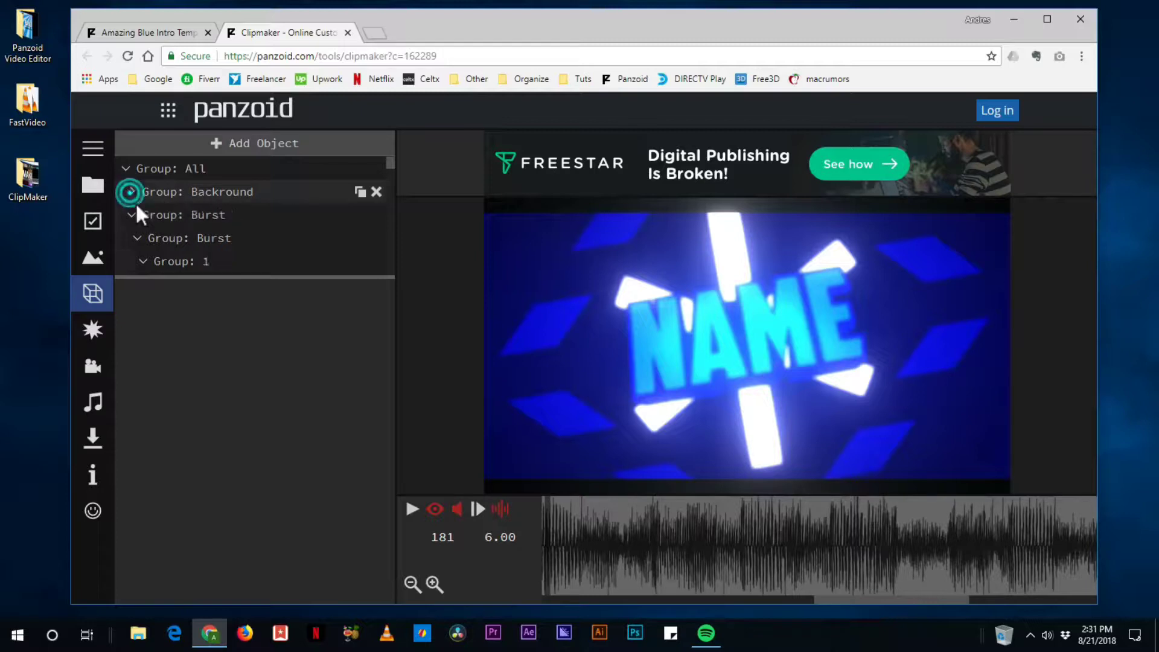
click(132, 215)
click(128, 238)
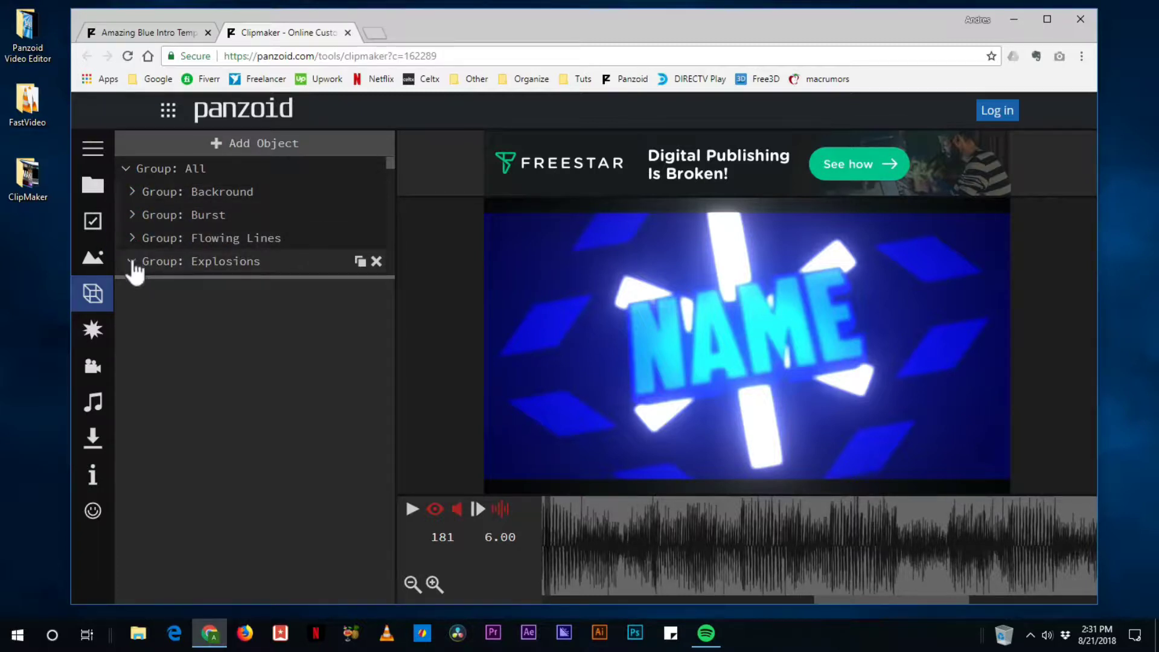
click(130, 261)
scroll(158, 253, down, 3)
click(129, 195)
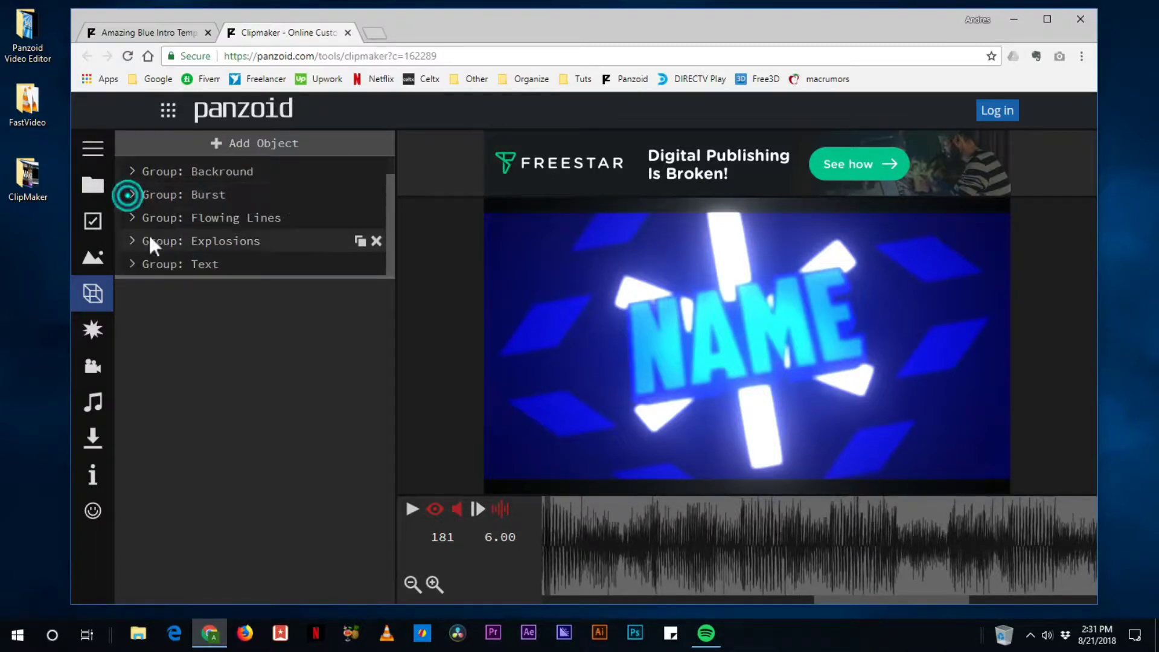
scroll(230, 215, up, 1)
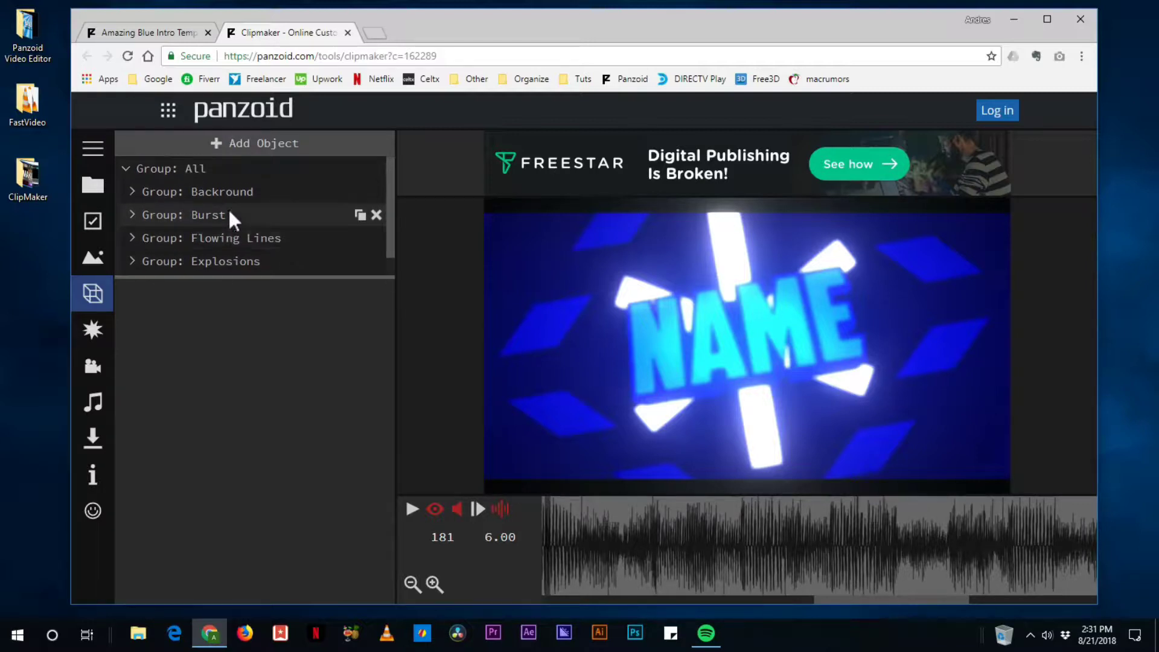
scroll(228, 219, down, 1)
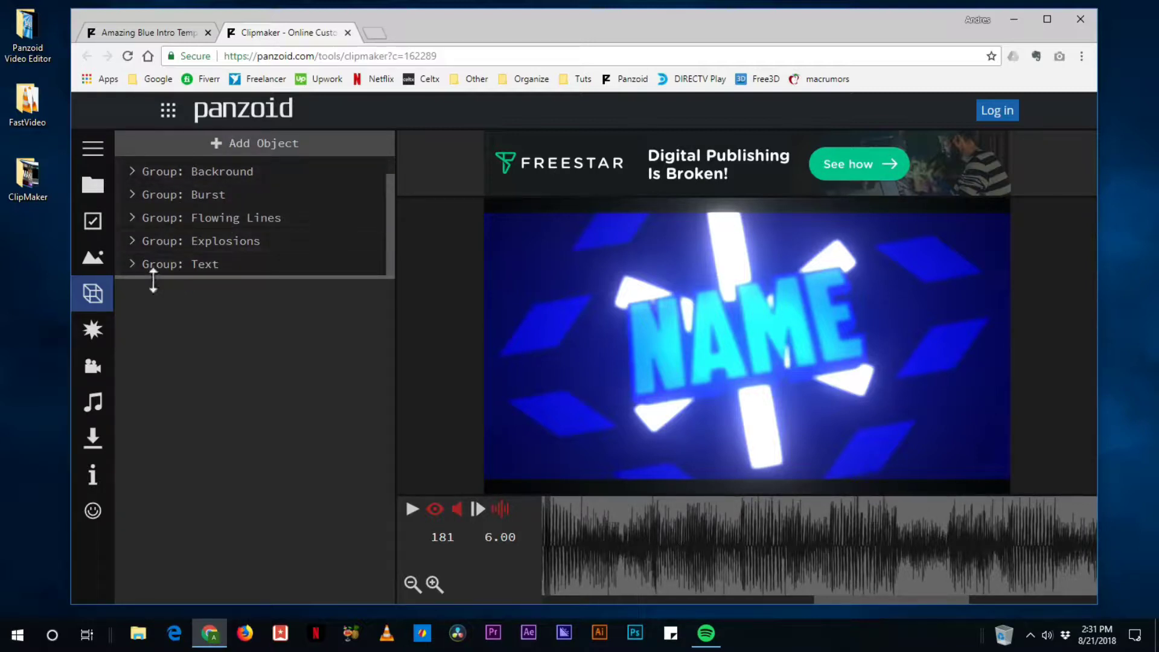
Expand the Text group and change the first NAME 3D text to FASTVIDEO
click(131, 264)
scroll(199, 244, down, 2)
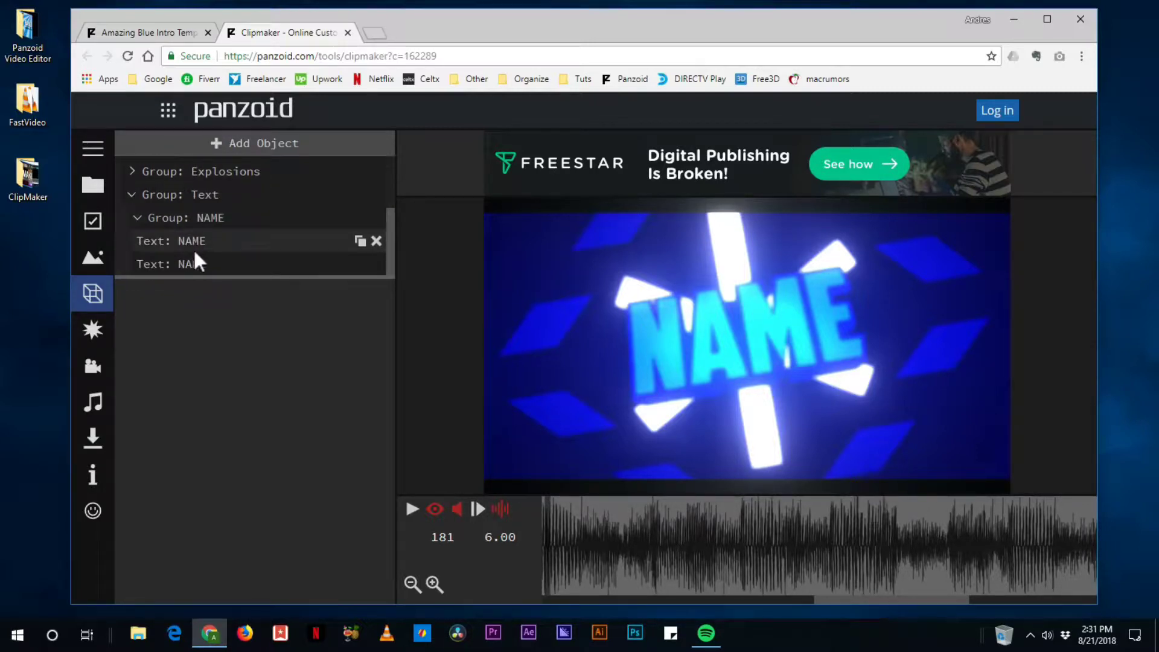
click(161, 244)
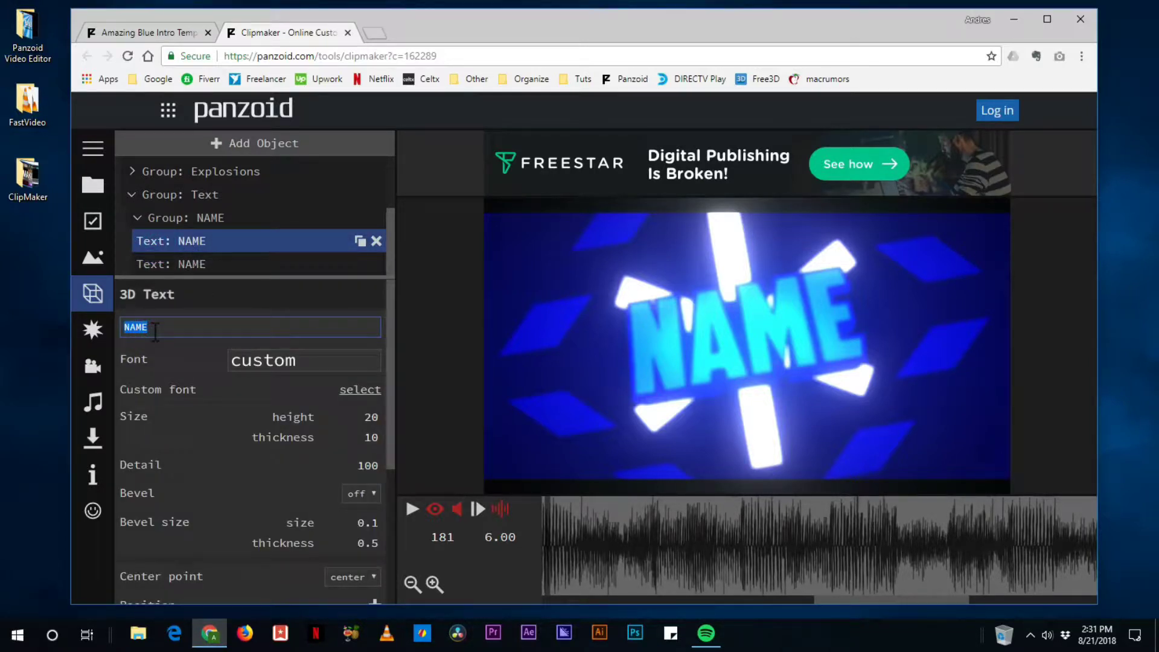
text(F)
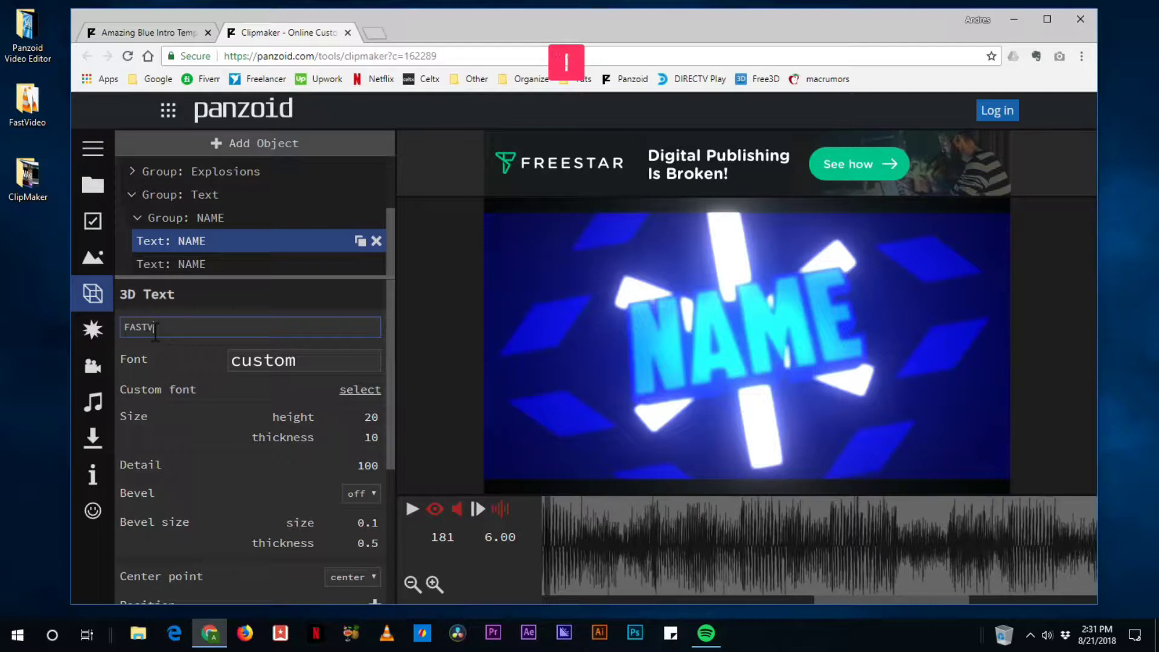
text(ASTVIDEO)
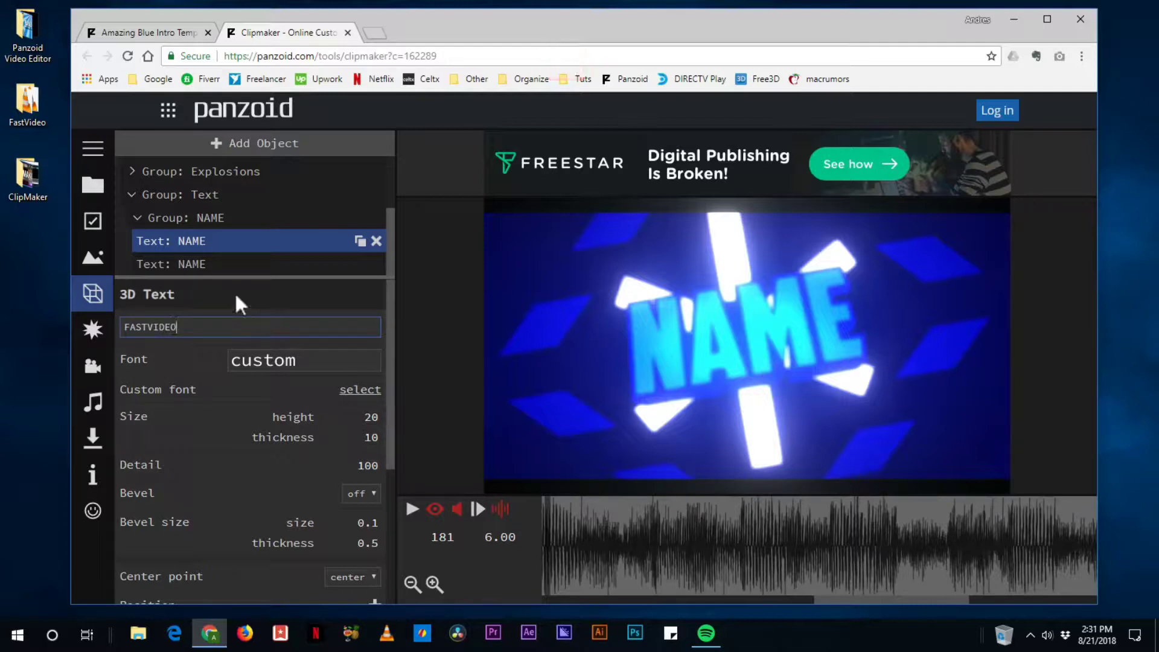
key(Return)
Change the second NAME 3D text to FASTVIDEO and scrub the timeline forward to preview it
click(199, 264)
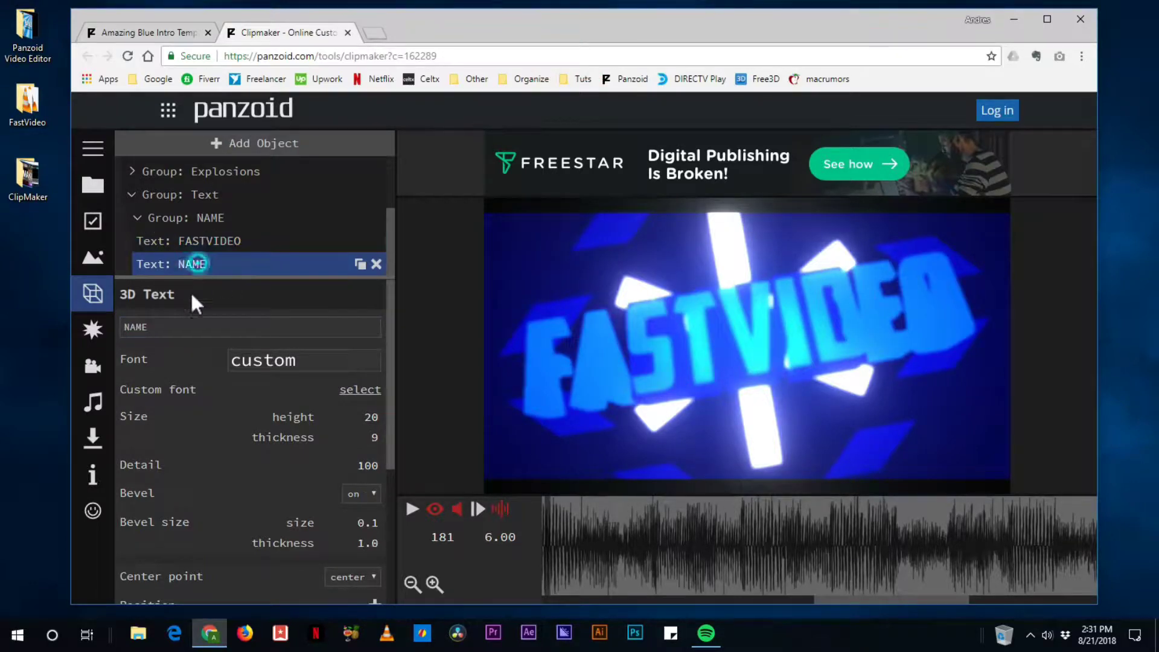
click(175, 323)
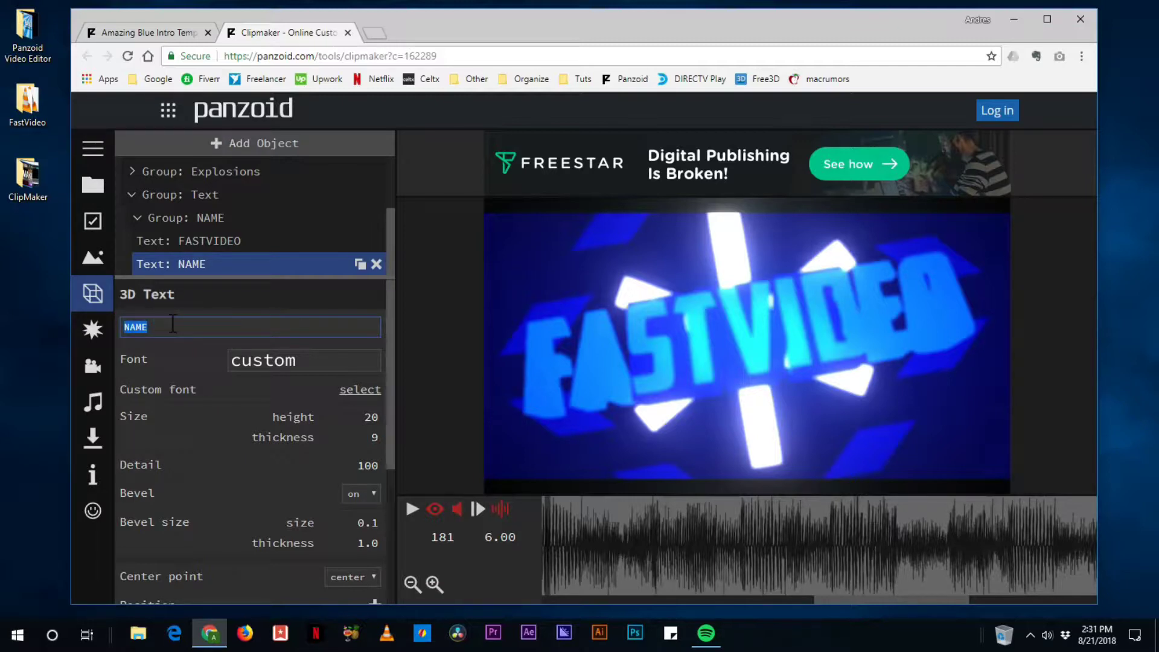
text(FASTVID)
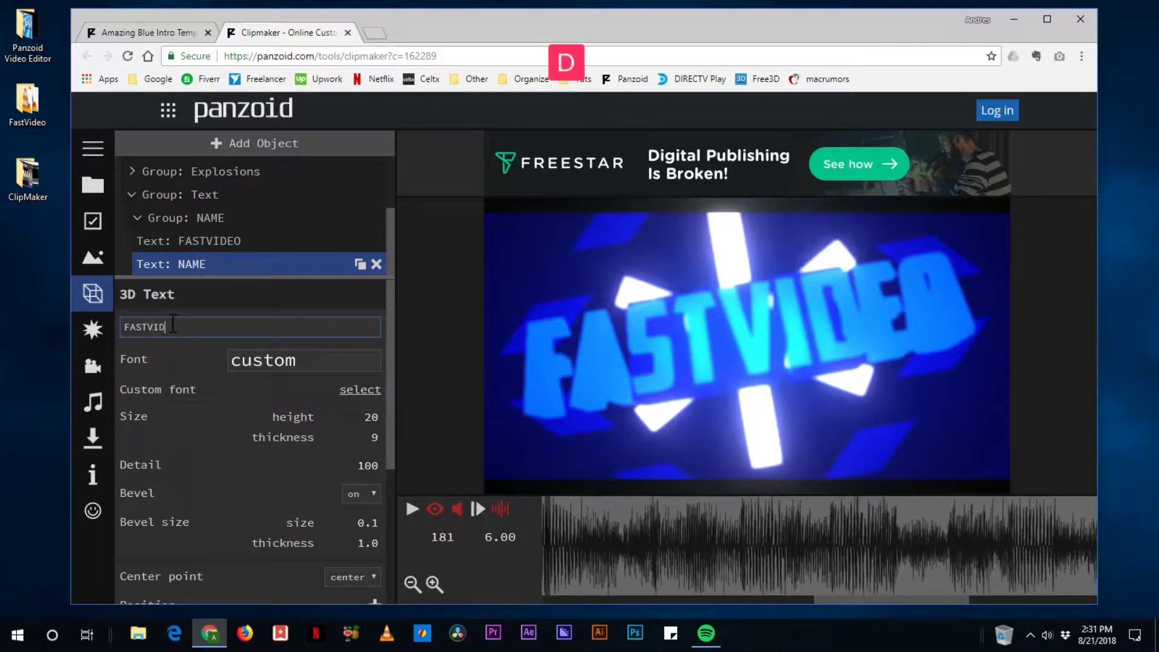
text(EO)
key(Return)
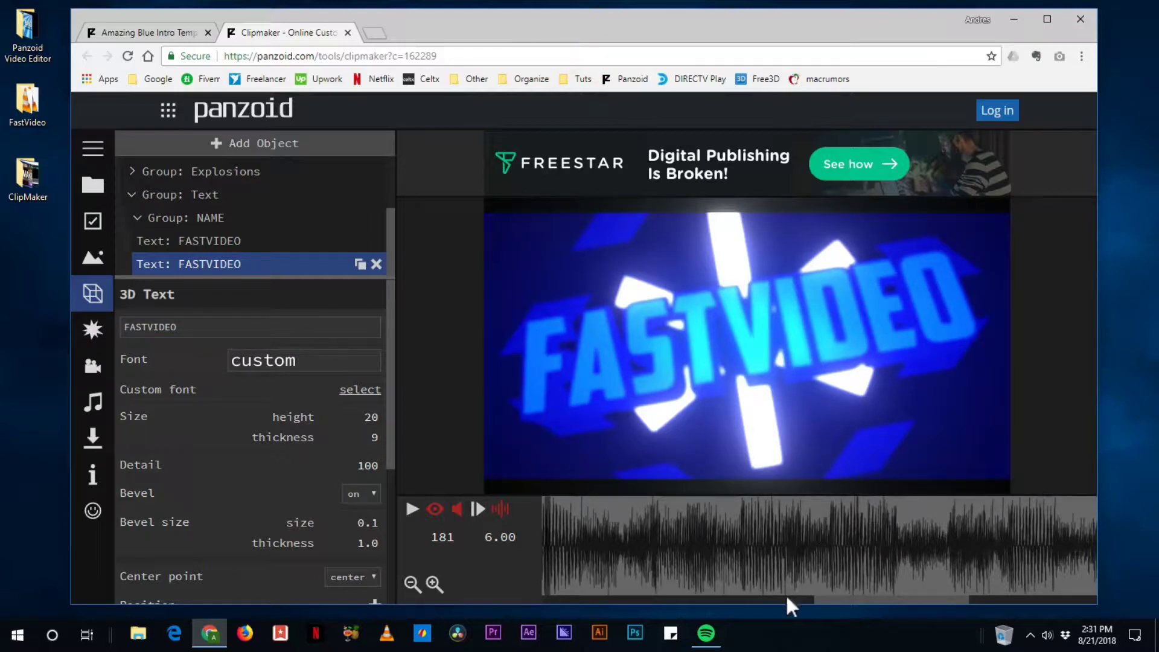
drag(708, 546, 756, 590)
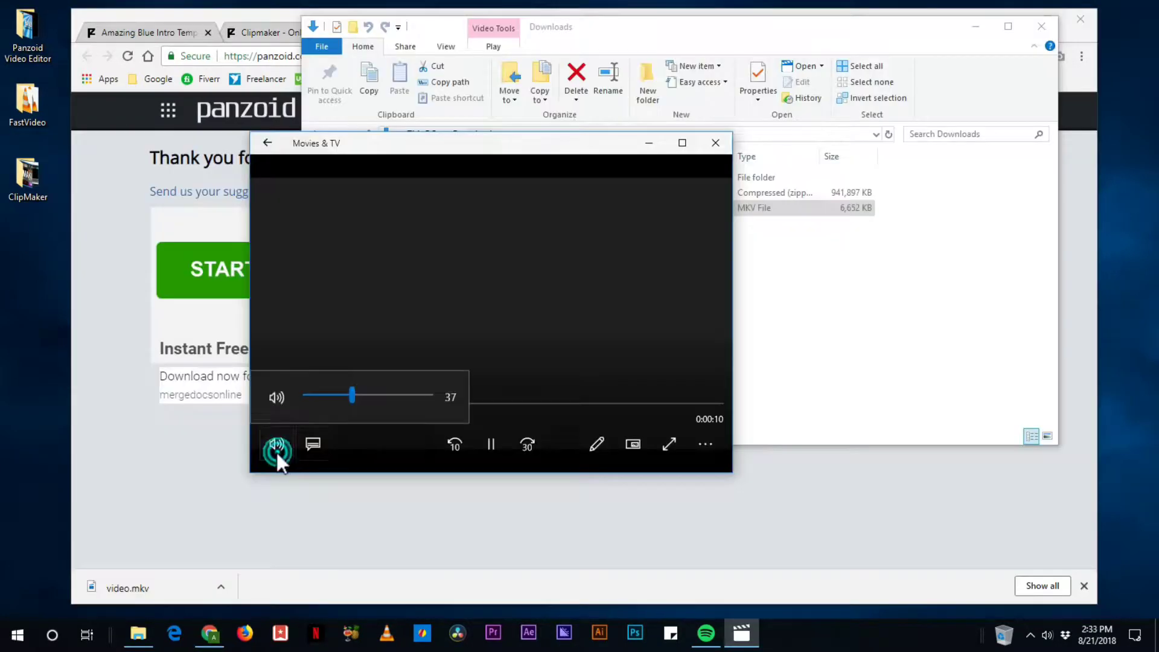
Mute and close the rendered video's playback, and move the video file from Downloads into the FastVideo folder on the desktop
click(275, 396)
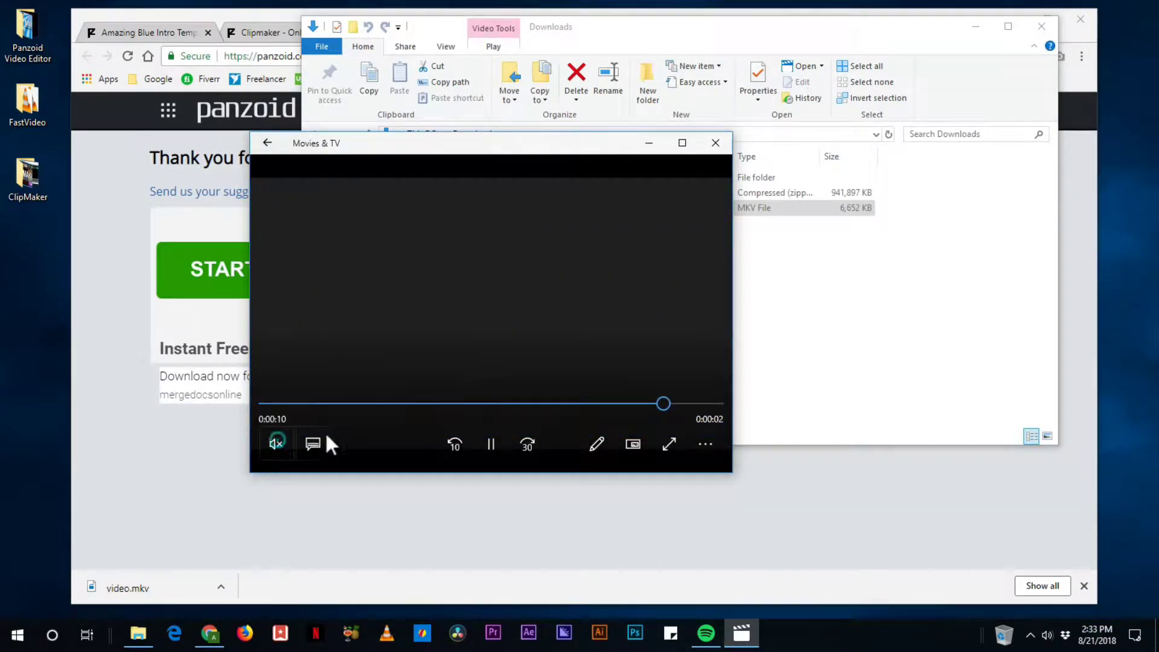
click(715, 143)
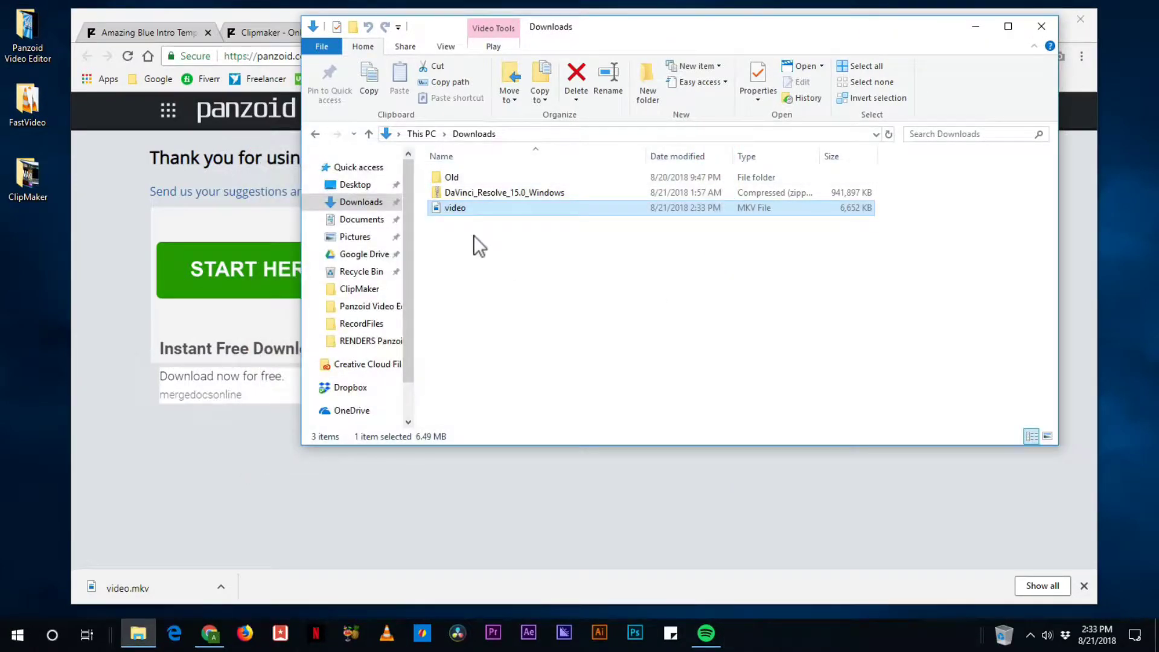
drag(454, 208, 30, 49)
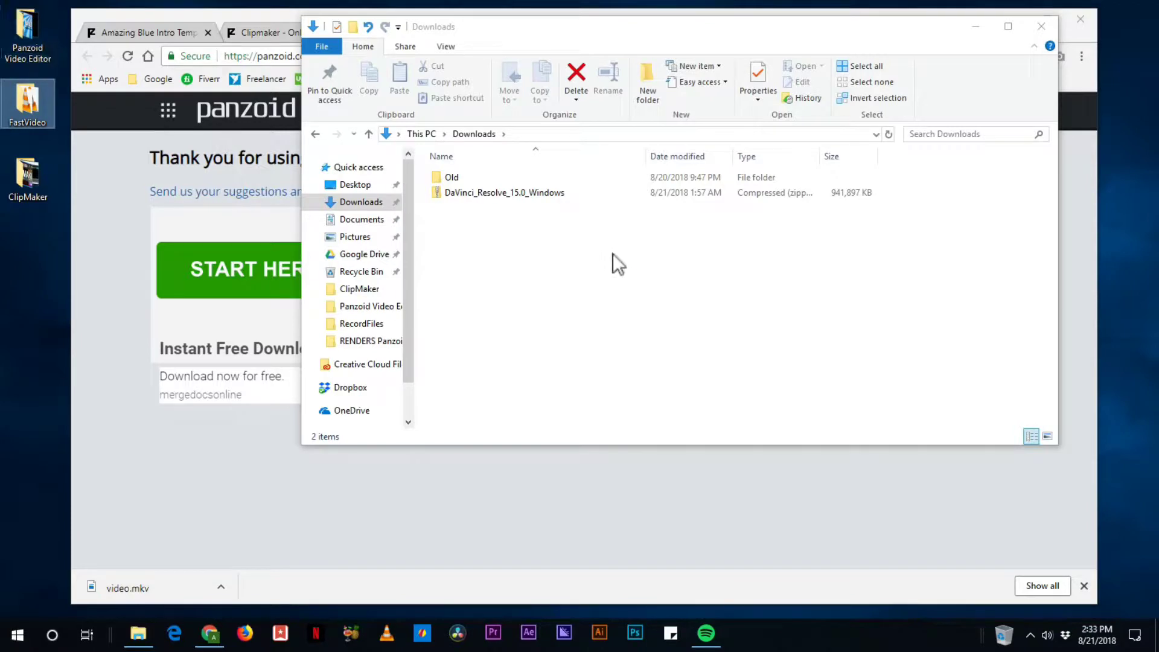
Switch back to Clipmaker, return from the finished render to editing and reopen the object list
click(107, 269)
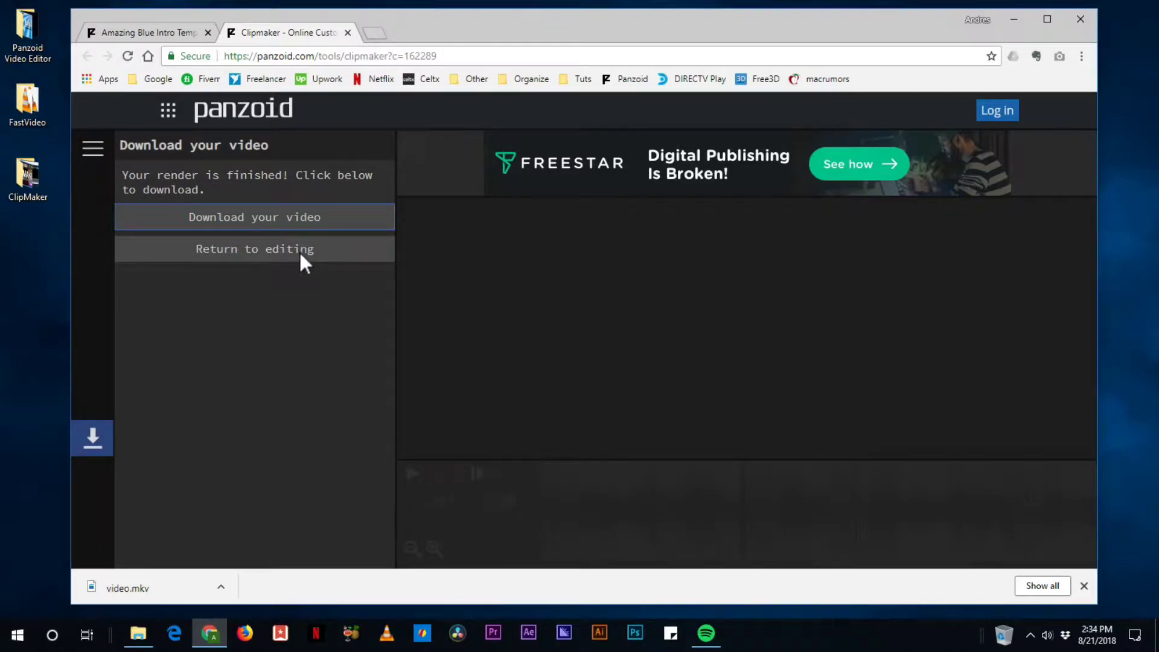
click(299, 248)
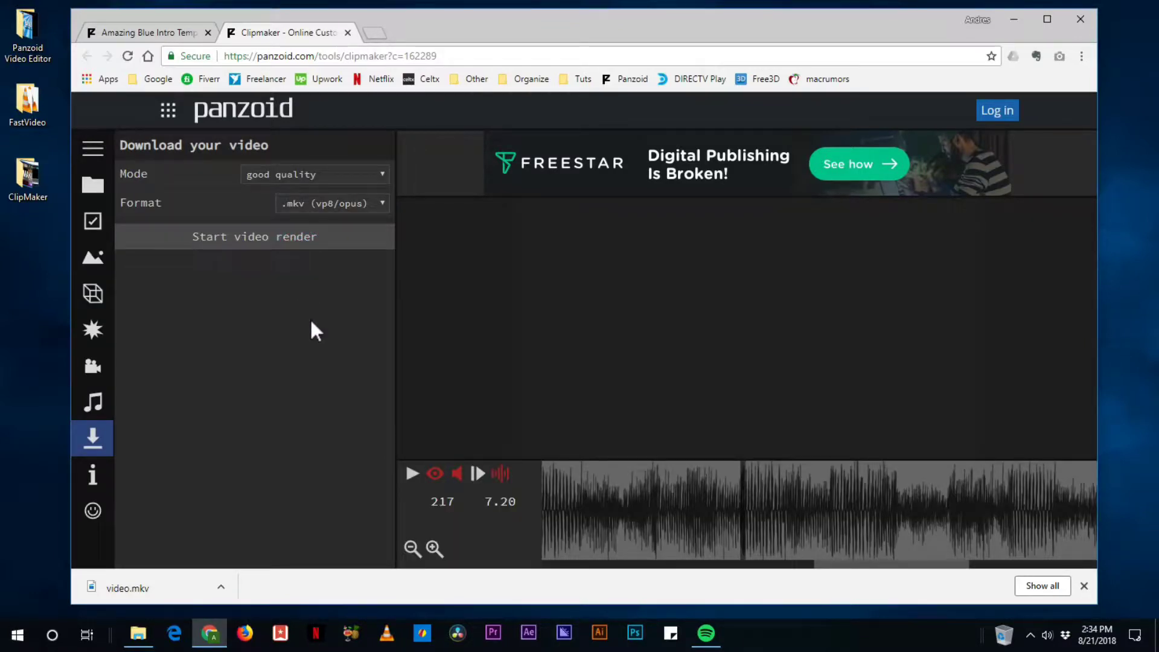
click(93, 294)
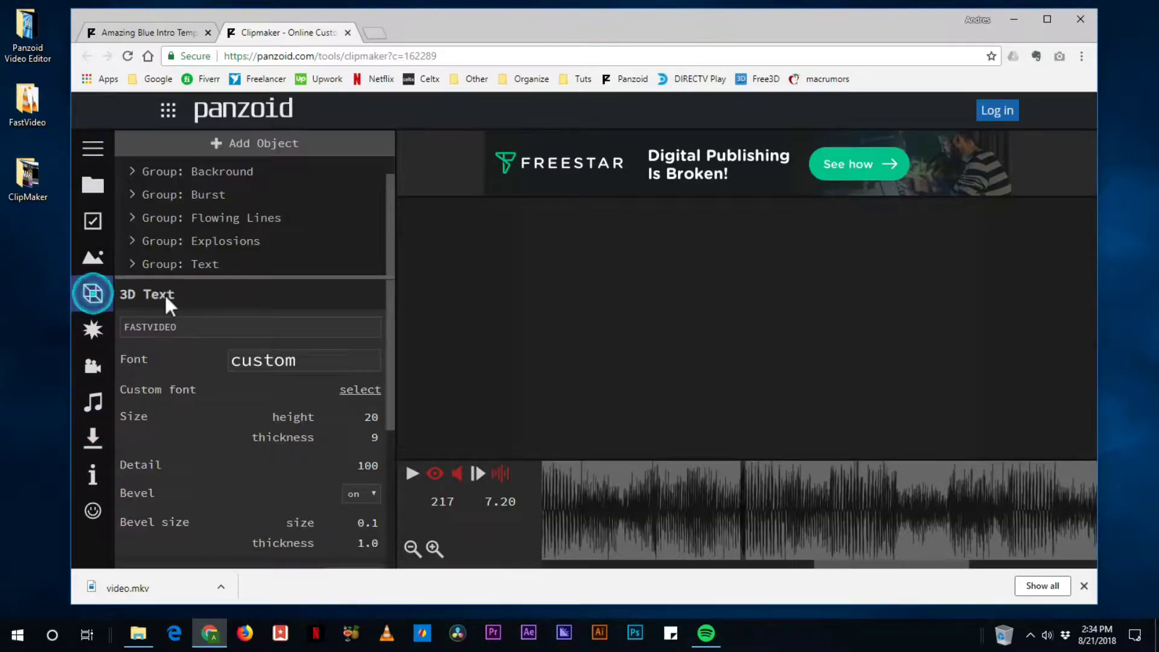
scroll(238, 218, up, 1)
scroll(227, 230, down, 1)
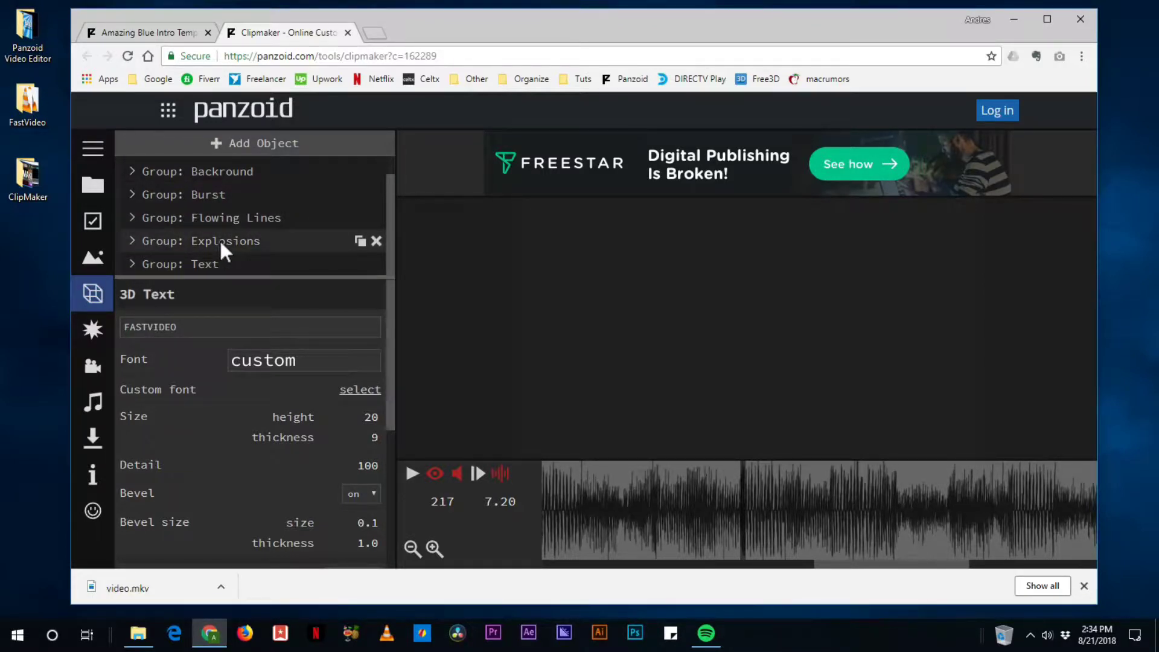
Inspect the Backround group in the preview outside the camera view, and expand the Burst group
click(231, 170)
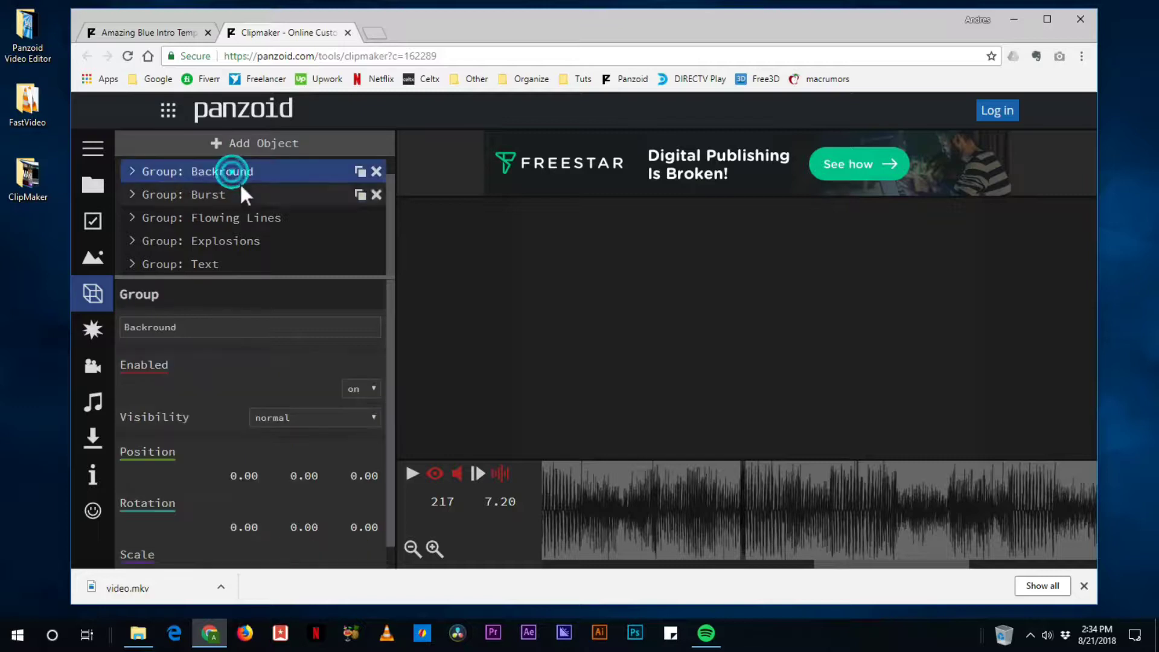
click(435, 473)
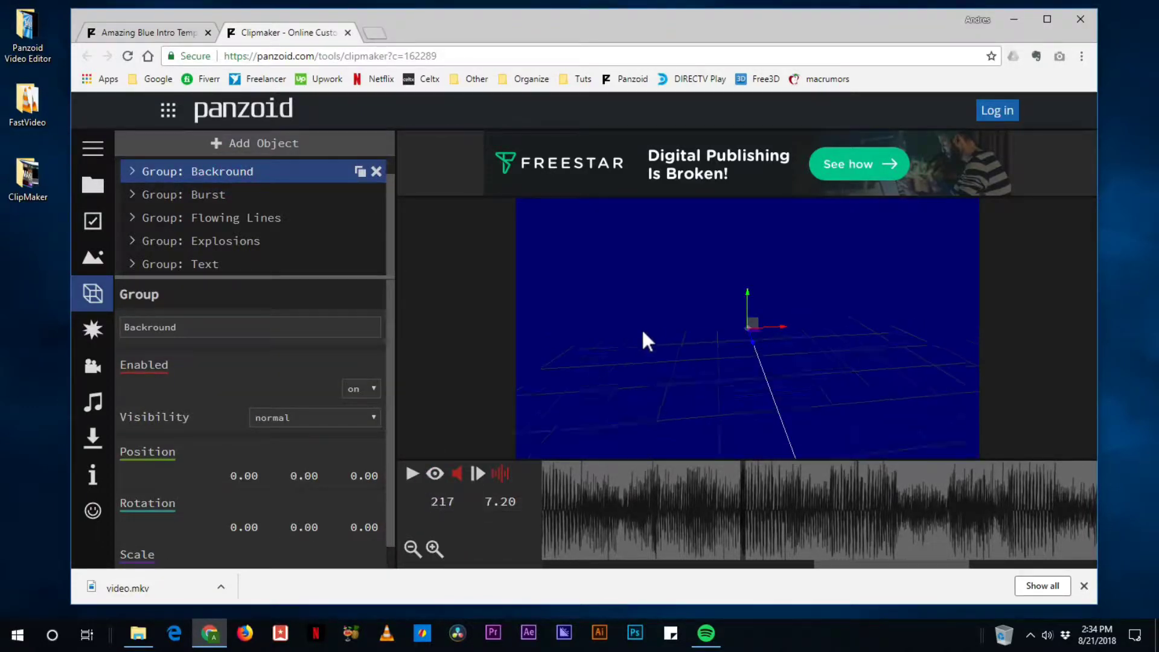
scroll(642, 345, down, 3)
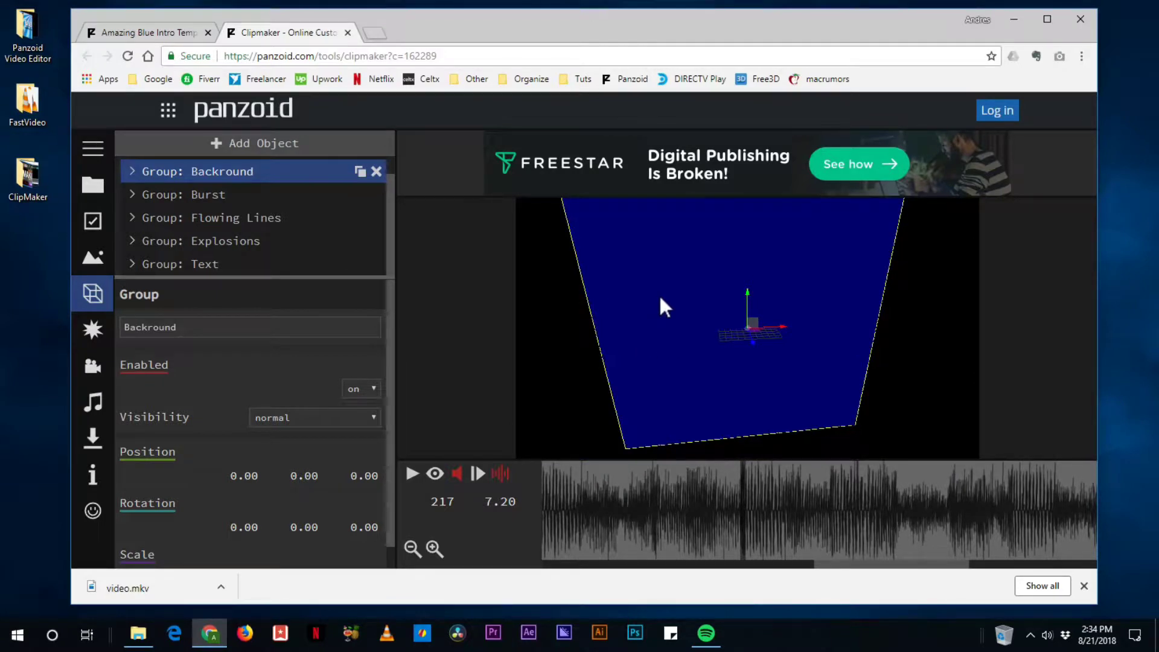
drag(659, 299, 714, 337)
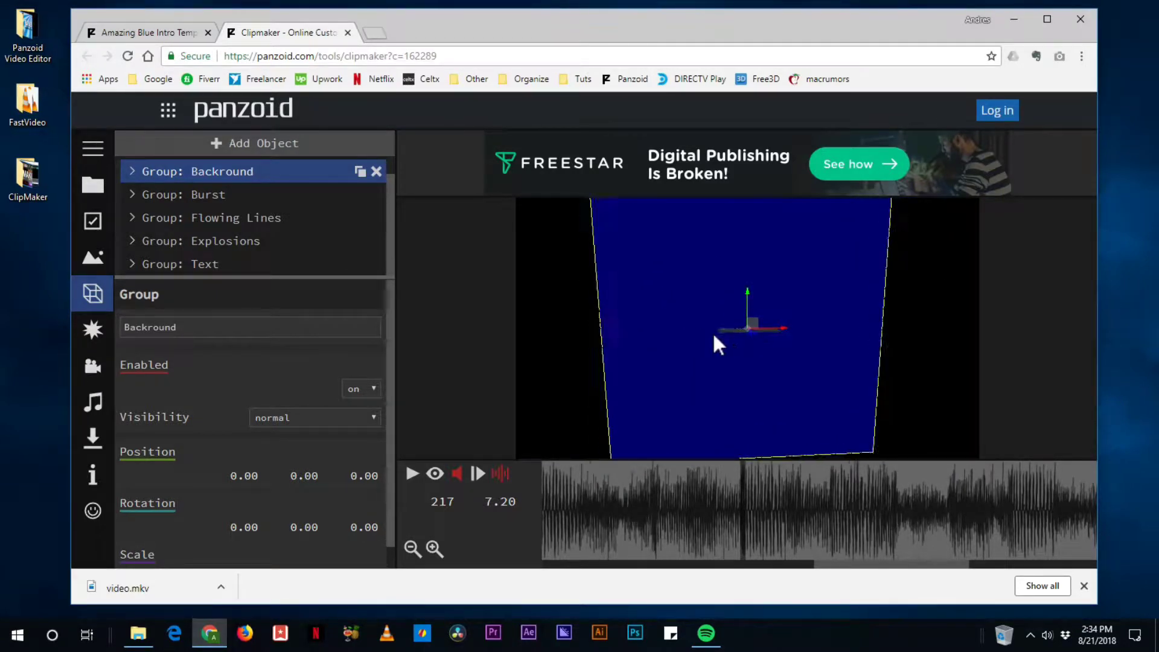
click(132, 195)
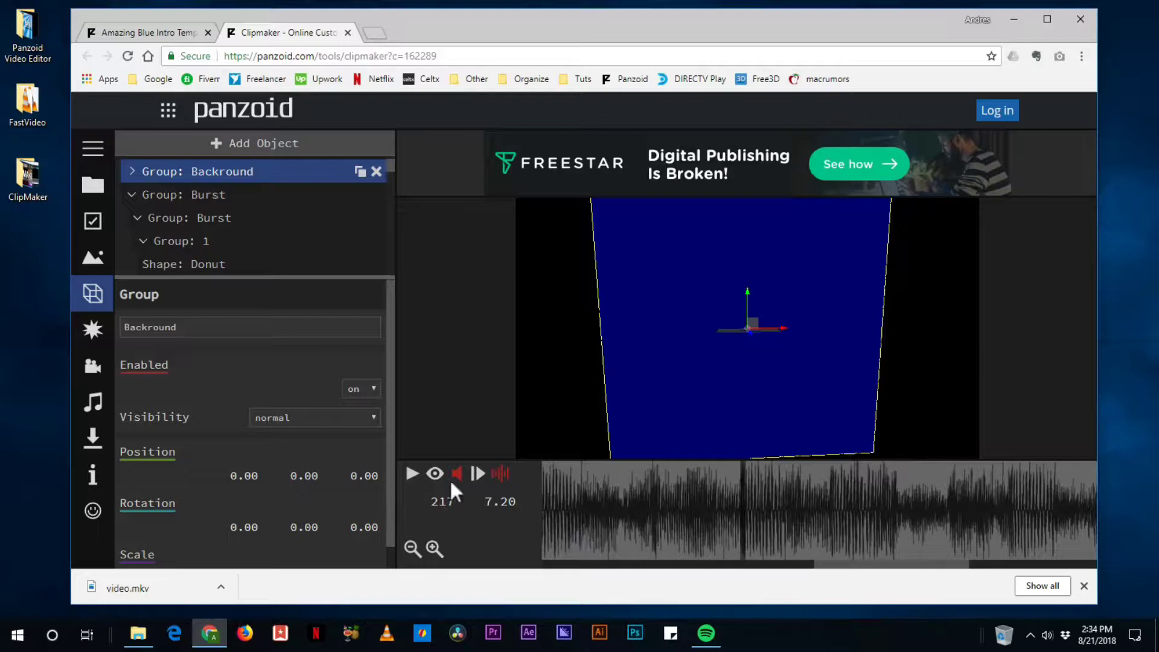
Hide the audio waveform on the timeline and move the playhead to frame 242 at 8.03 seconds
click(500, 473)
click(679, 528)
mouse_move(883, 543)
mouse_down()
mouse_move(827, 553)
mouse_move(874, 546)
mouse_up()
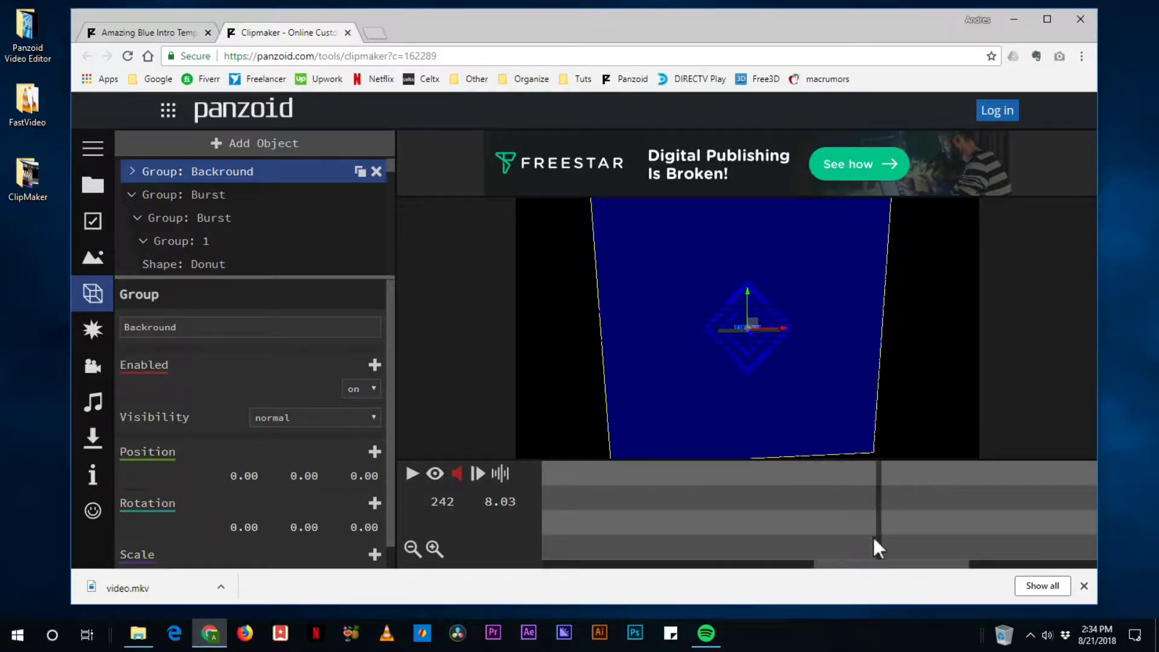
Select the Donut shape in Group 1 of the Burst group to view its settings
scroll(723, 372, up, 3)
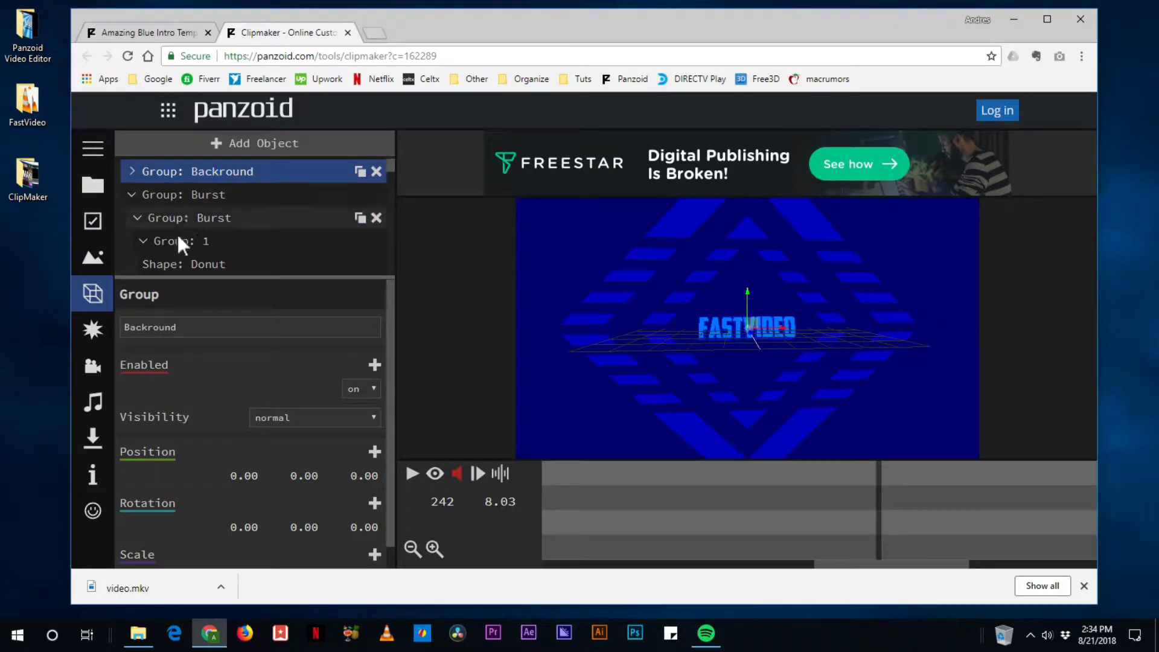
scroll(192, 238, down, 1)
click(201, 197)
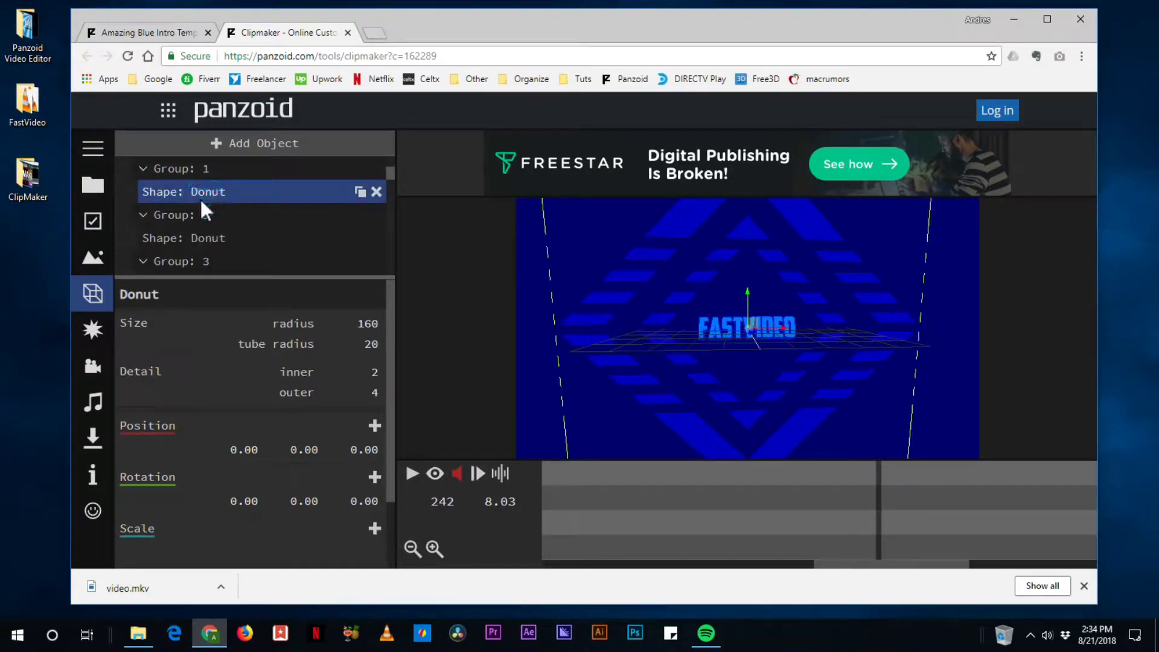
Scrub the timeline around the Donut's scale keyframes to preview the burst animation, ending at frame 136
drag(769, 527, 693, 587)
scroll(850, 558, right, 1)
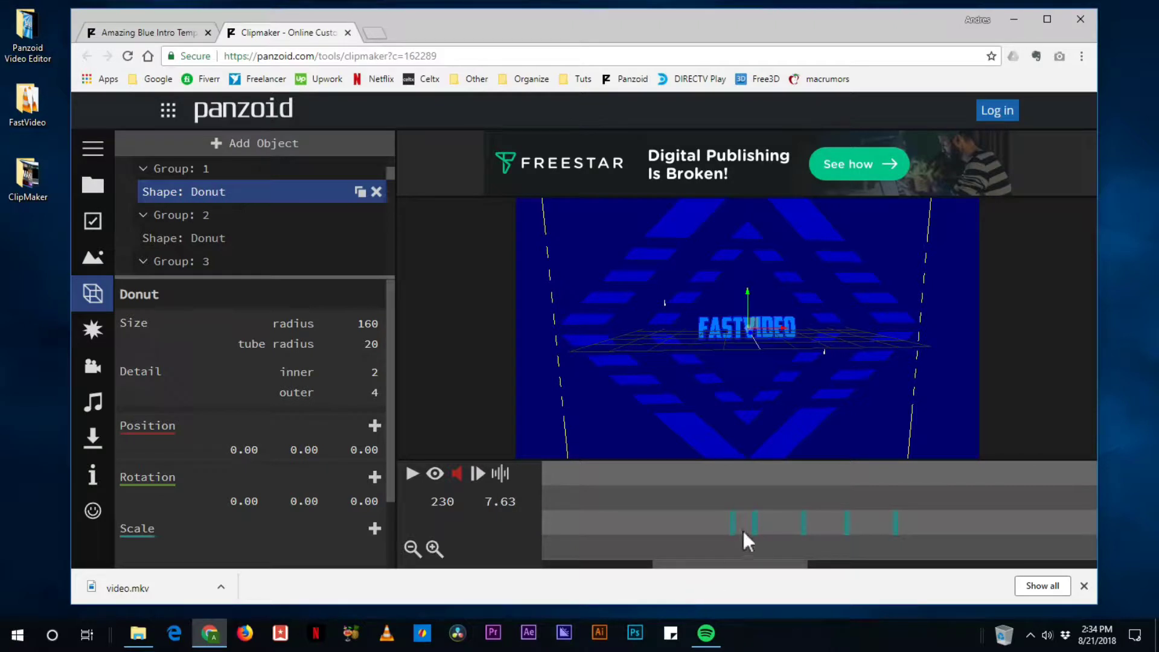
drag(743, 530, 832, 560)
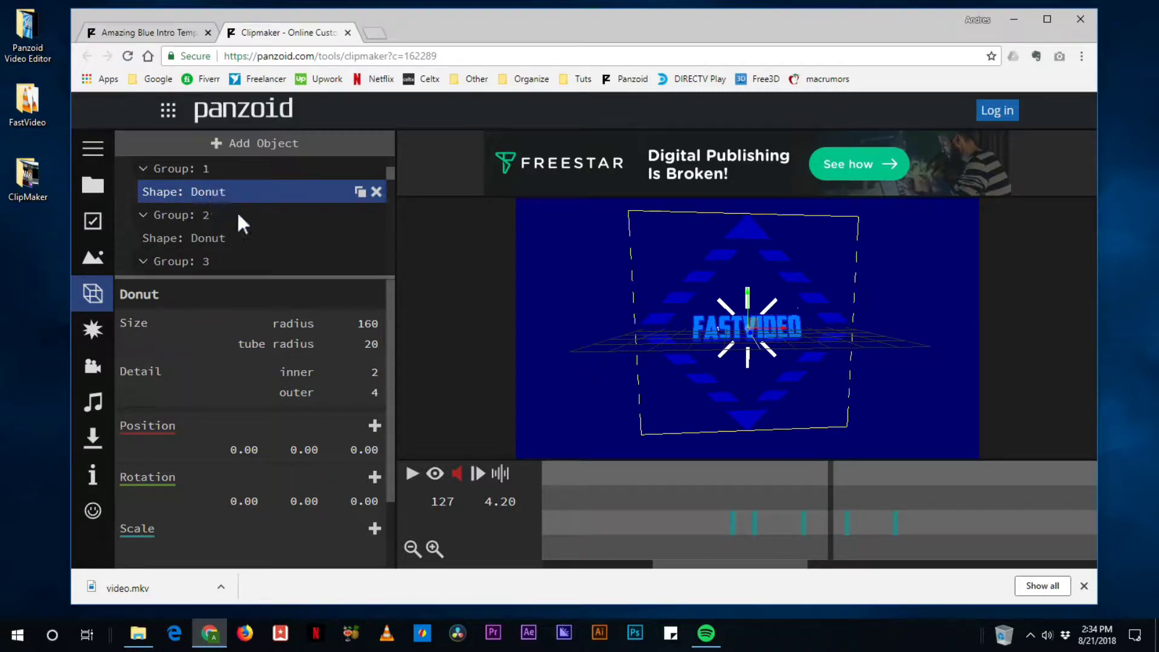
drag(737, 545, 880, 551)
Browse the Burst group's shapes in the object list, collapse the group and expand Flowing Lines
scroll(227, 226, up, 3)
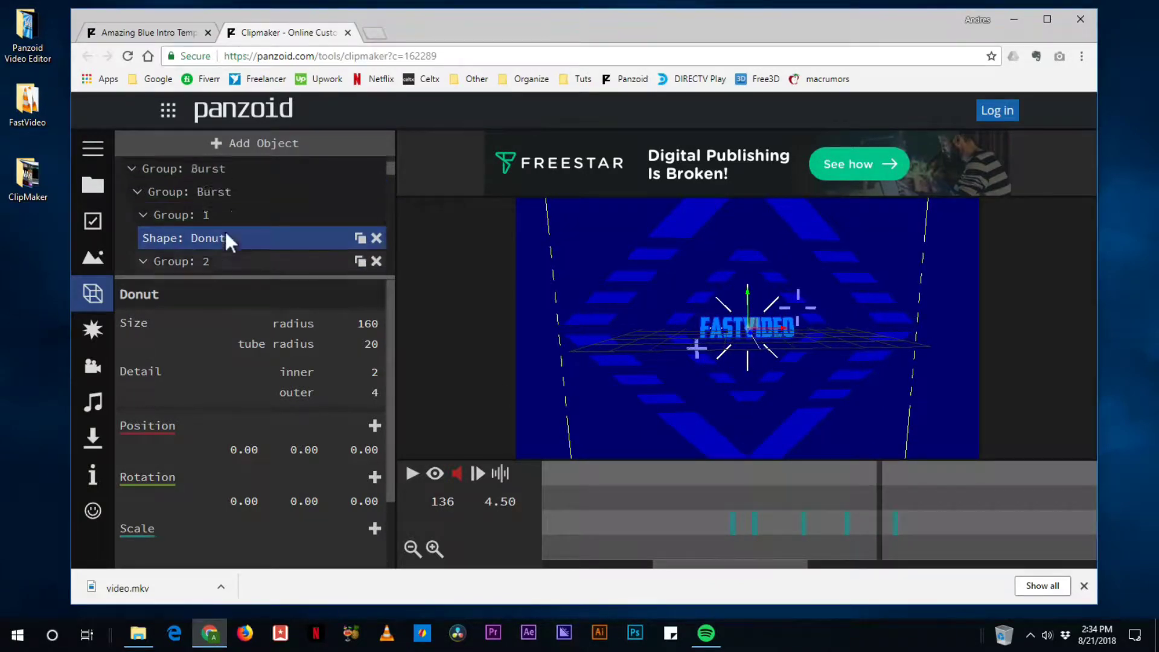
scroll(219, 244, down, 4)
scroll(219, 245, up, 4)
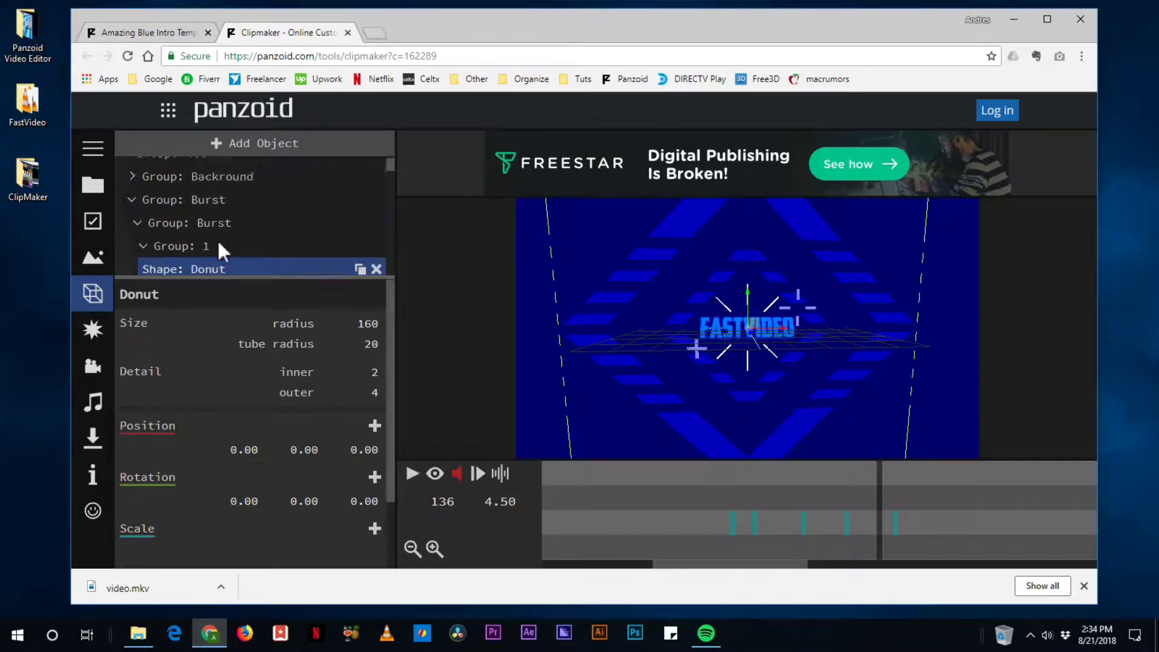
scroll(219, 245, down, 2)
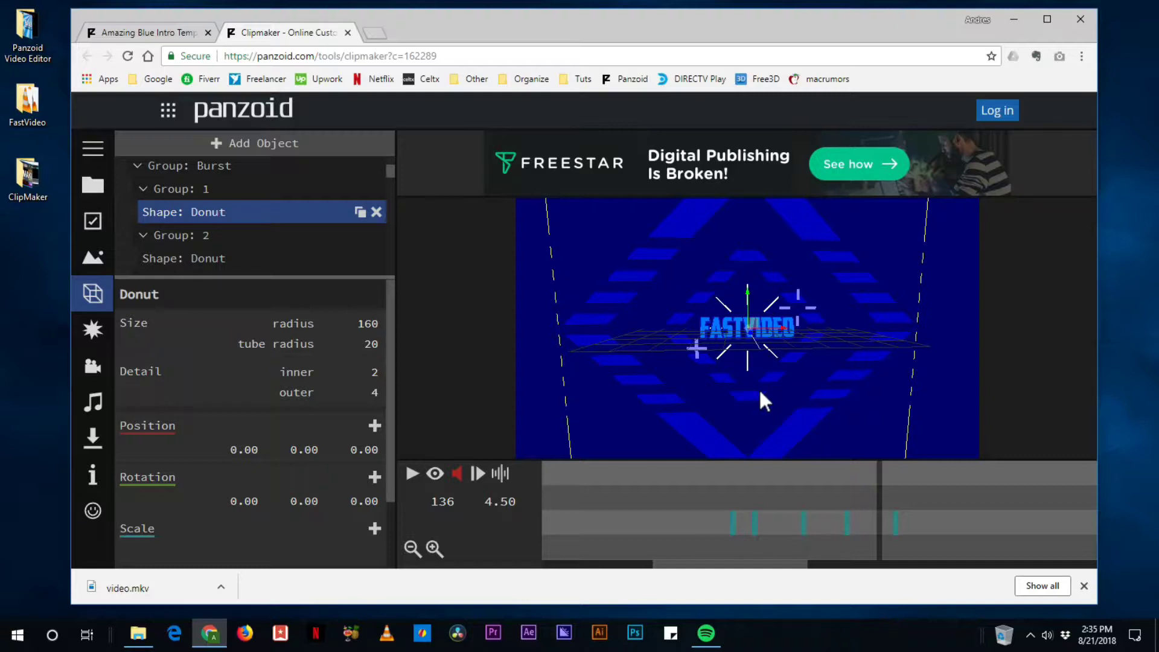
scroll(193, 195, up, 3)
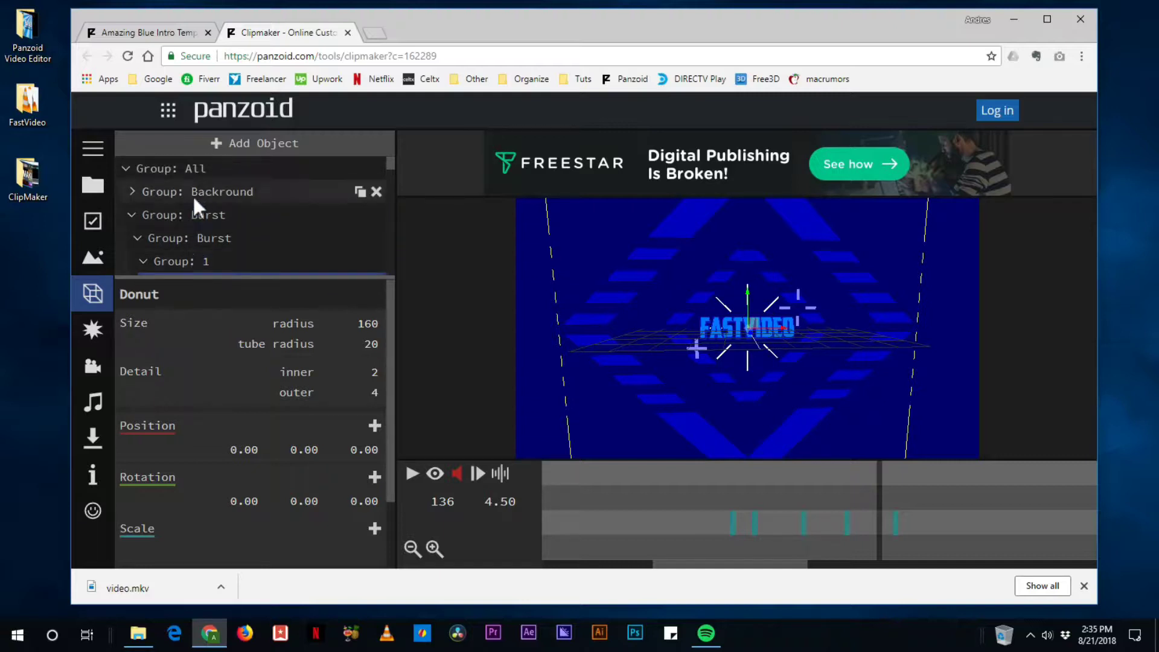
click(133, 216)
click(132, 238)
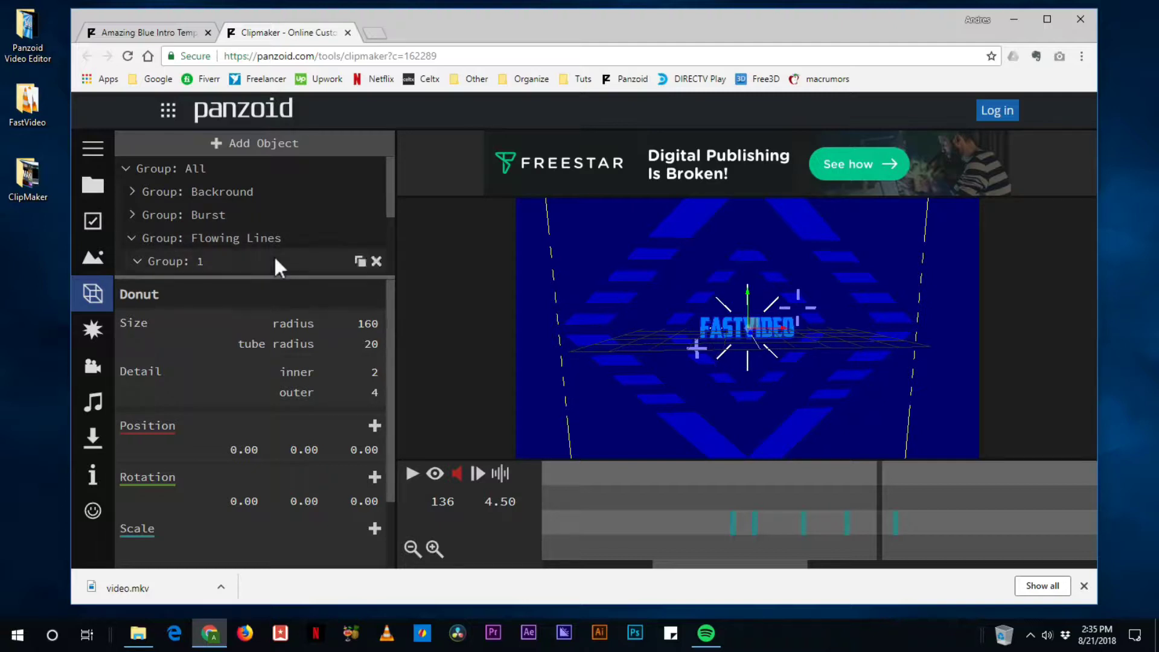
Select the Rectangle in Group 1 of Flowing Lines and move the playhead to its keyframe at frame 201
scroll(171, 221, down, 3)
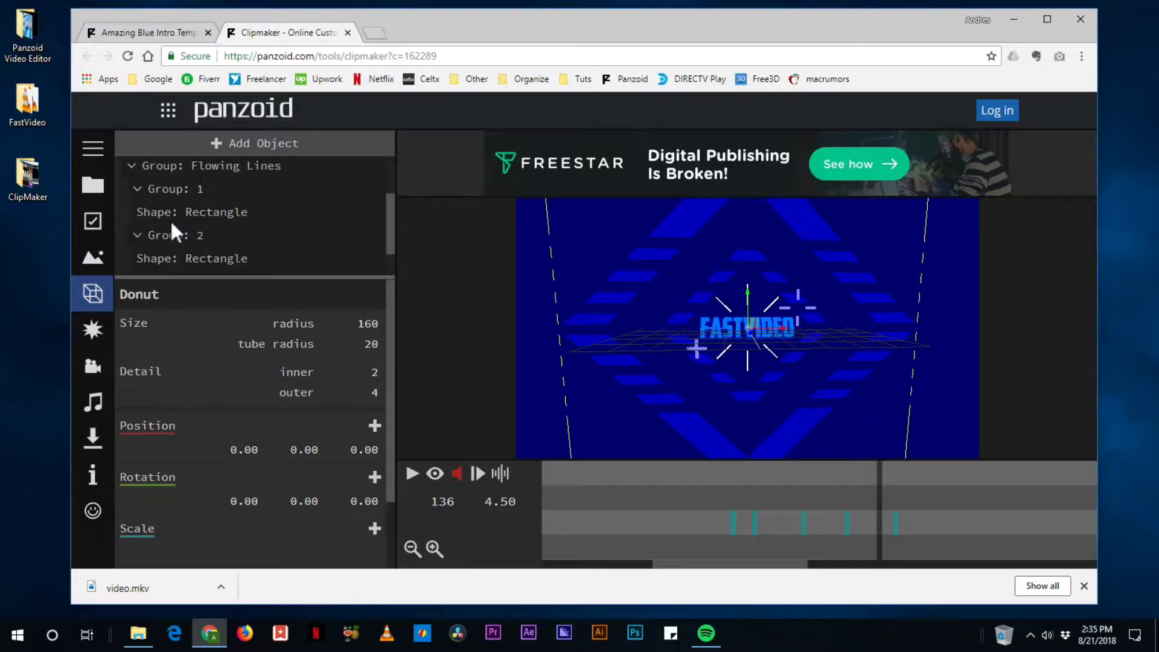
click(177, 215)
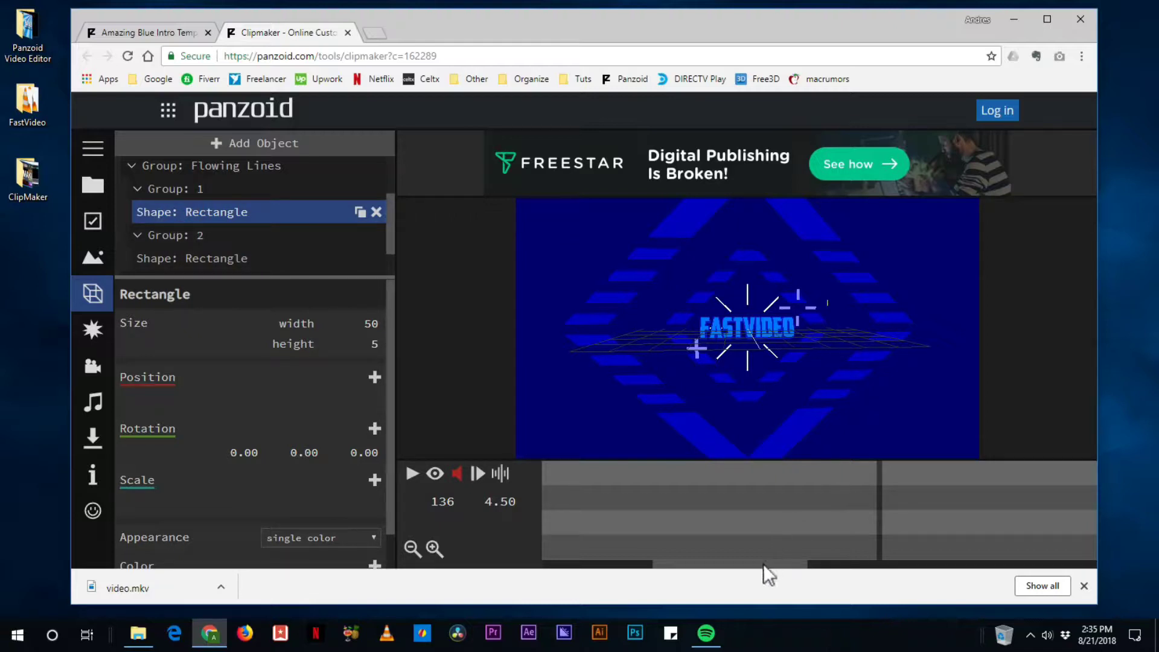
drag(763, 566, 916, 571)
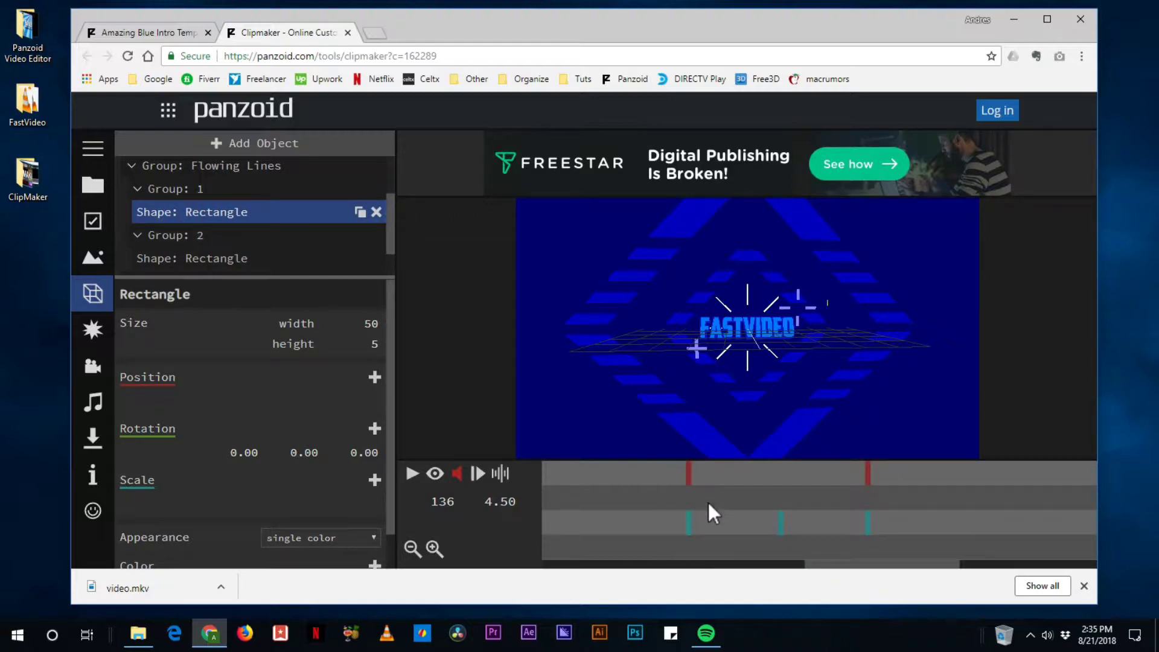
mouse_move(691, 509)
mouse_down()
mouse_move(823, 529)
mouse_move(687, 523)
mouse_up()
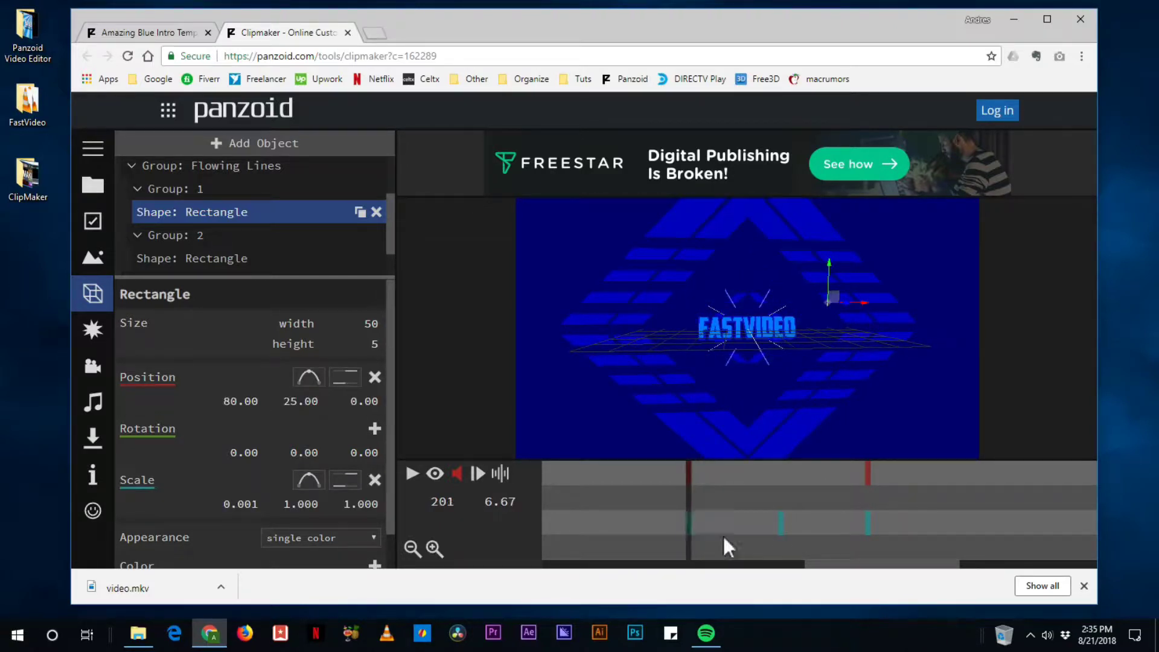
Collapse the Flowing Lines group, and select and expand the Explosions group
scroll(201, 205, up, 3)
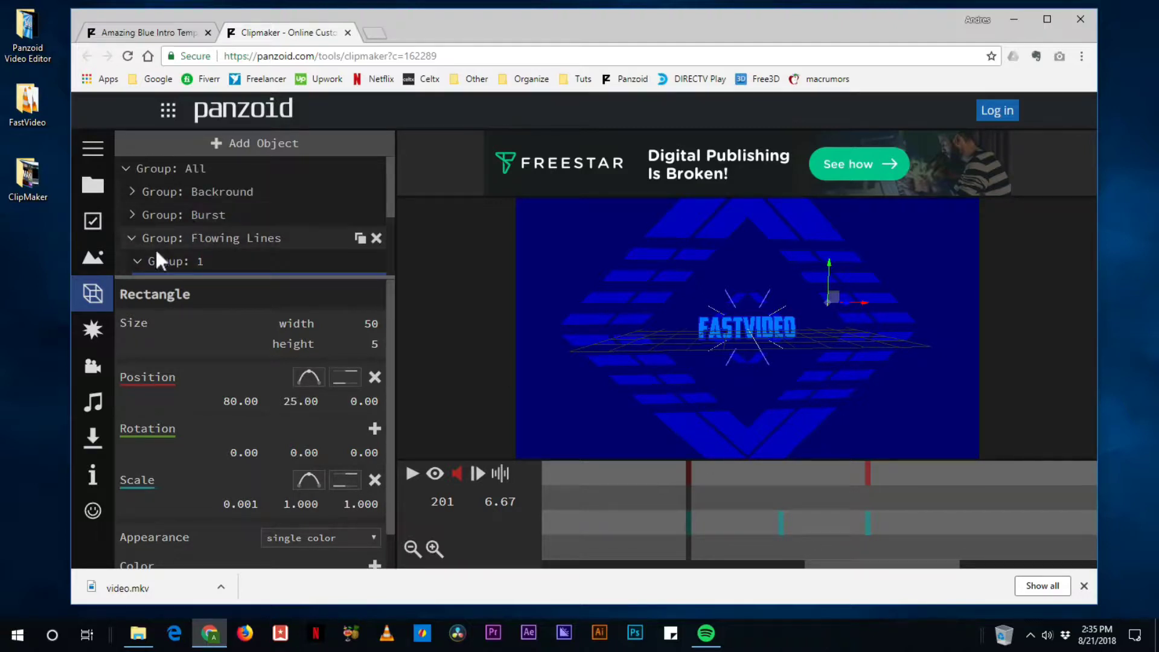
click(130, 237)
scroll(214, 236, down, 1)
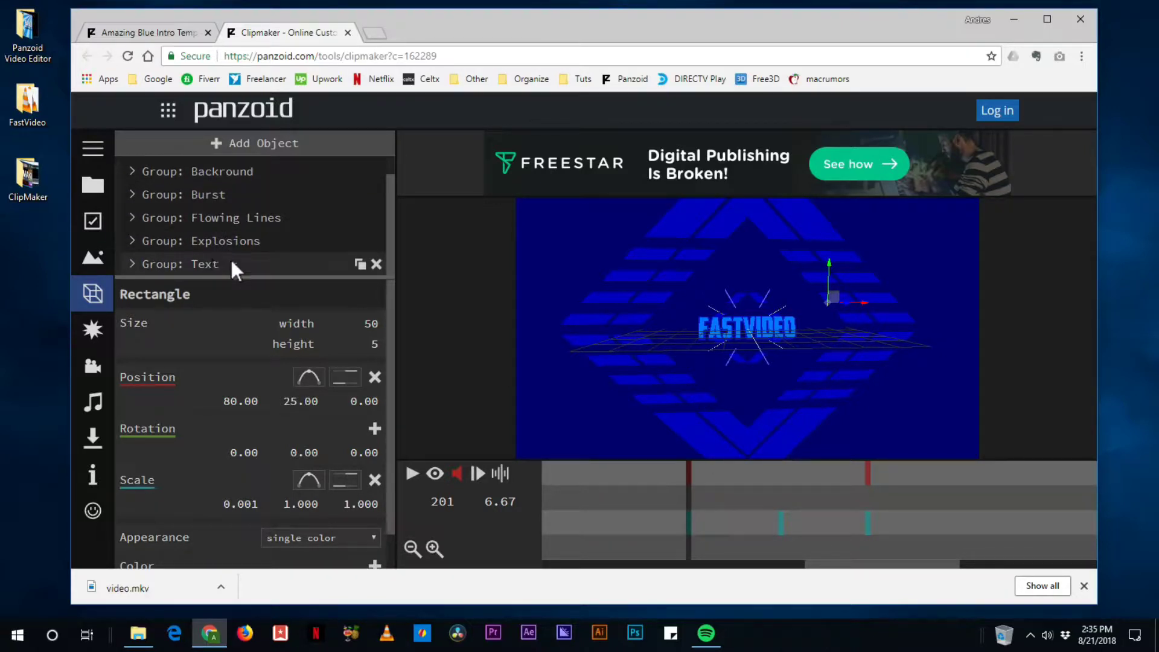
click(172, 241)
click(130, 240)
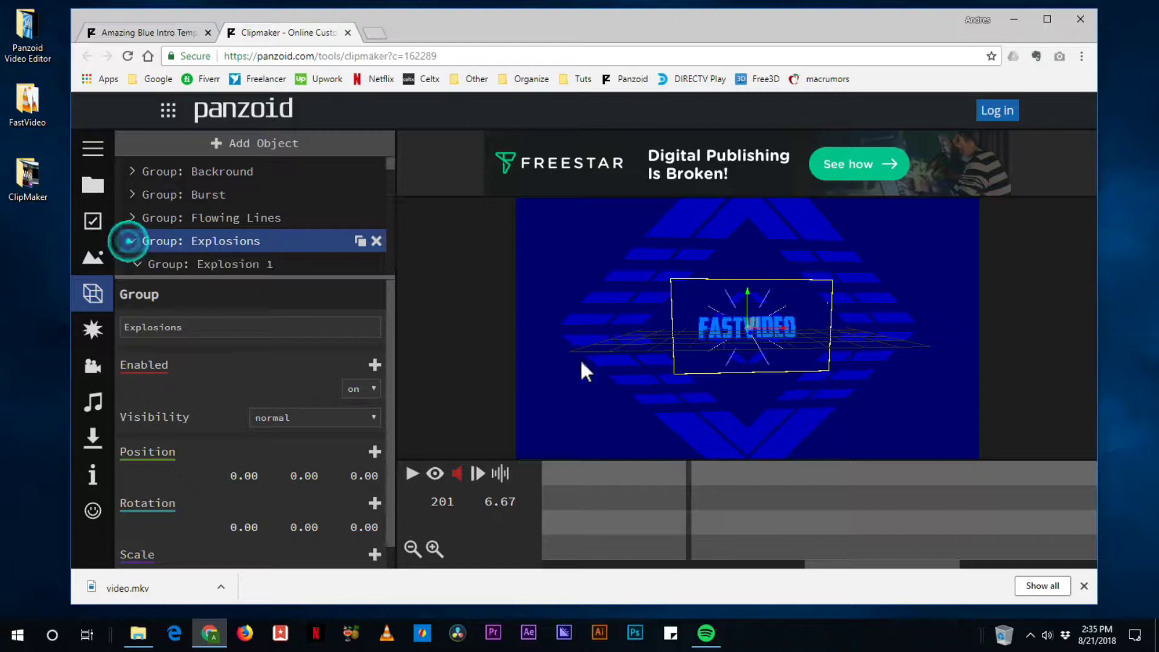
Select the Rectangle in Group 1 of Explosion 1 and move the playhead to its keyframe at frame 113
drag(750, 520, 617, 567)
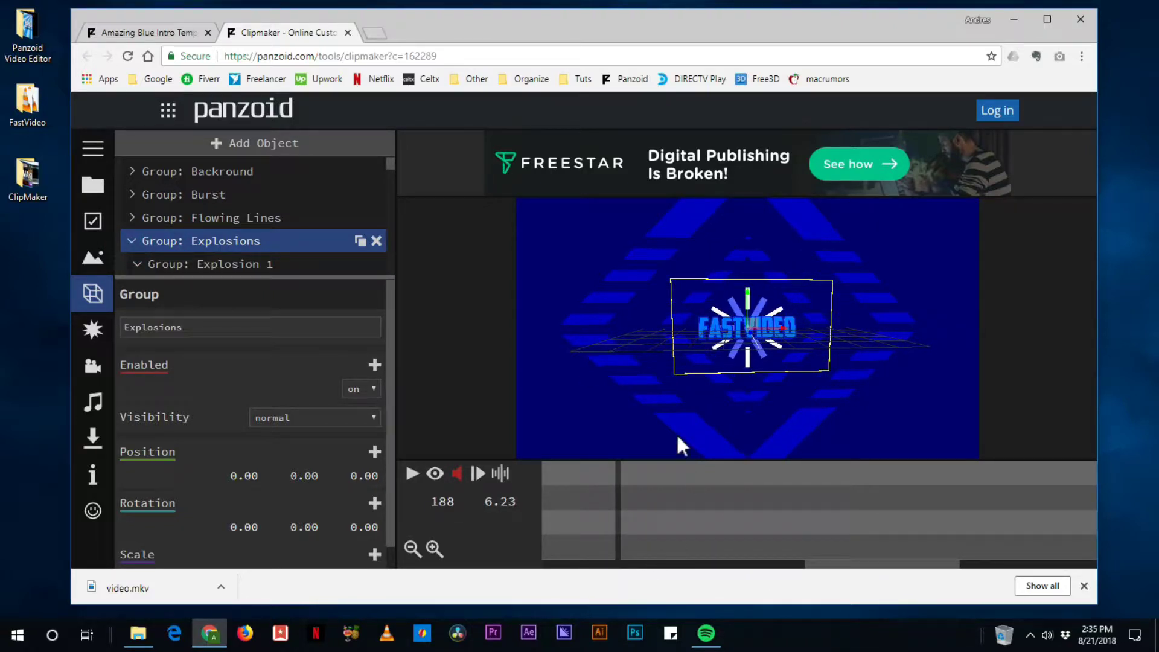
scroll(153, 239, down, 1)
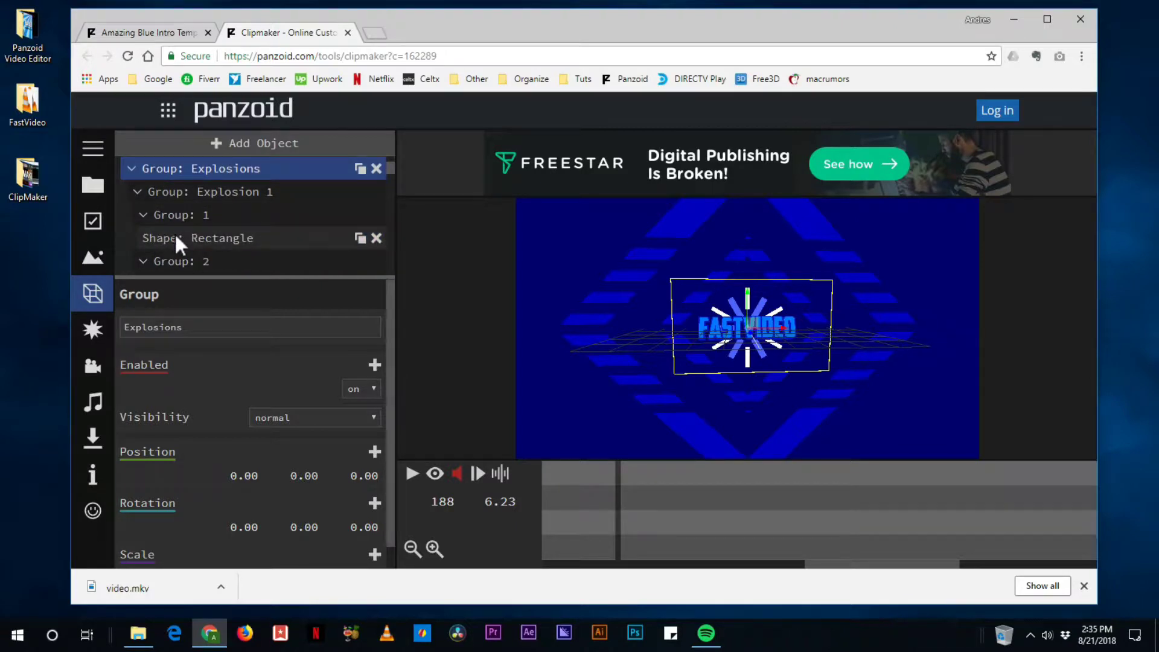
click(193, 238)
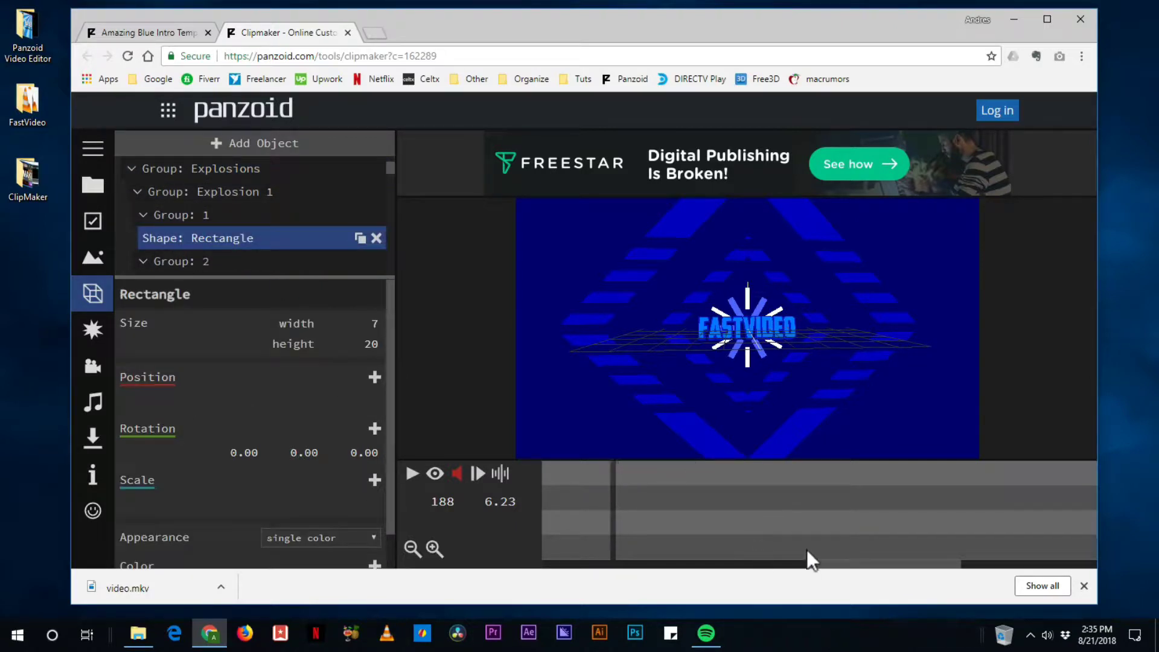
drag(817, 564, 700, 578)
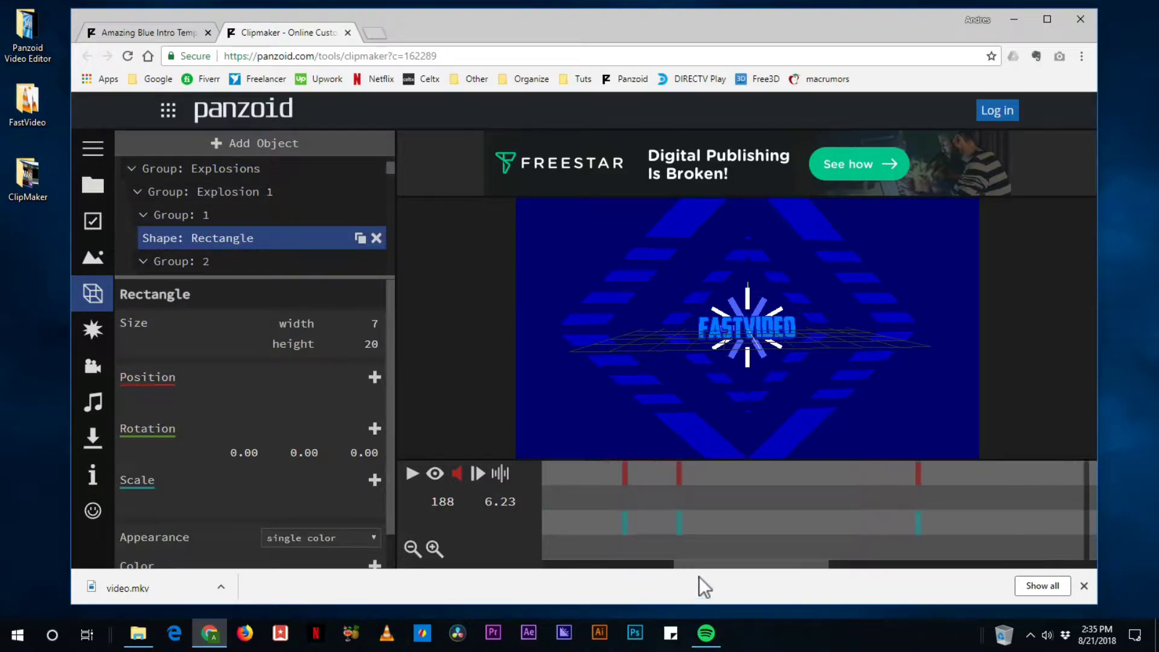
click(677, 551)
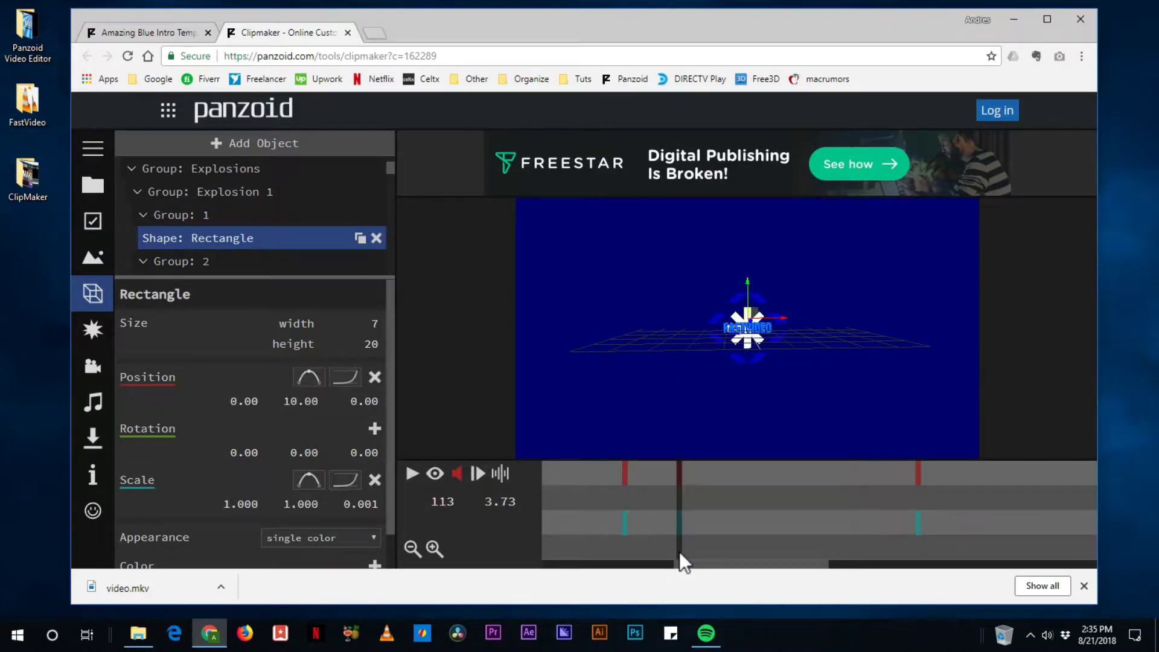
Play the explosion animation from frame 113, pause it and move the playhead back to frame 120
key(space)
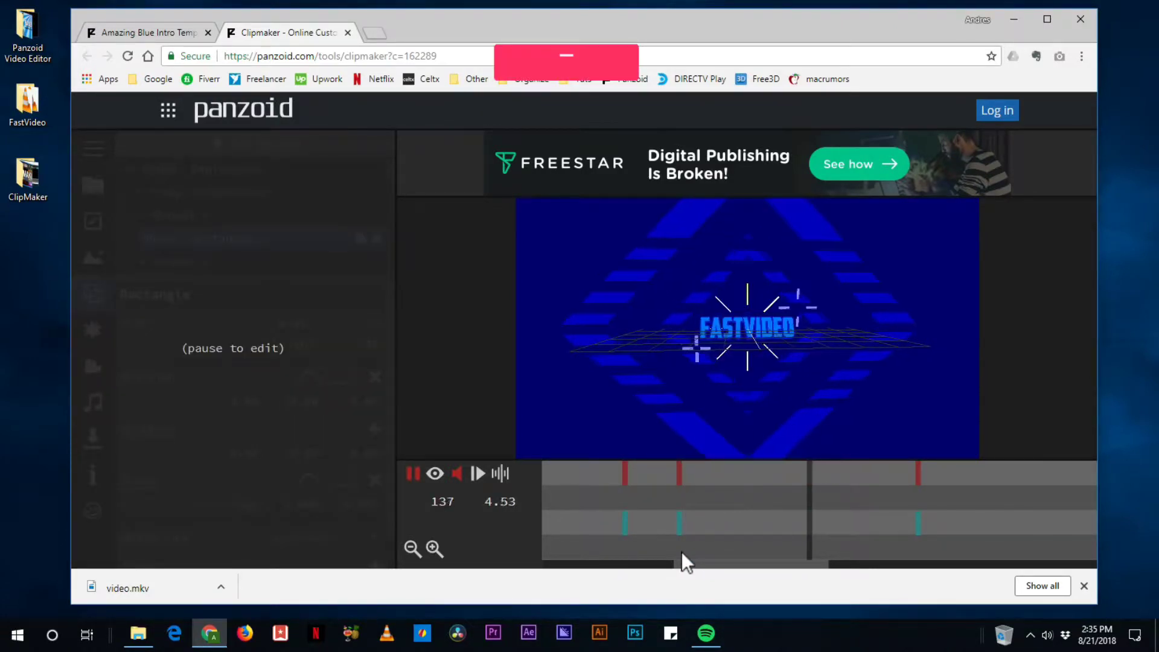
key(space)
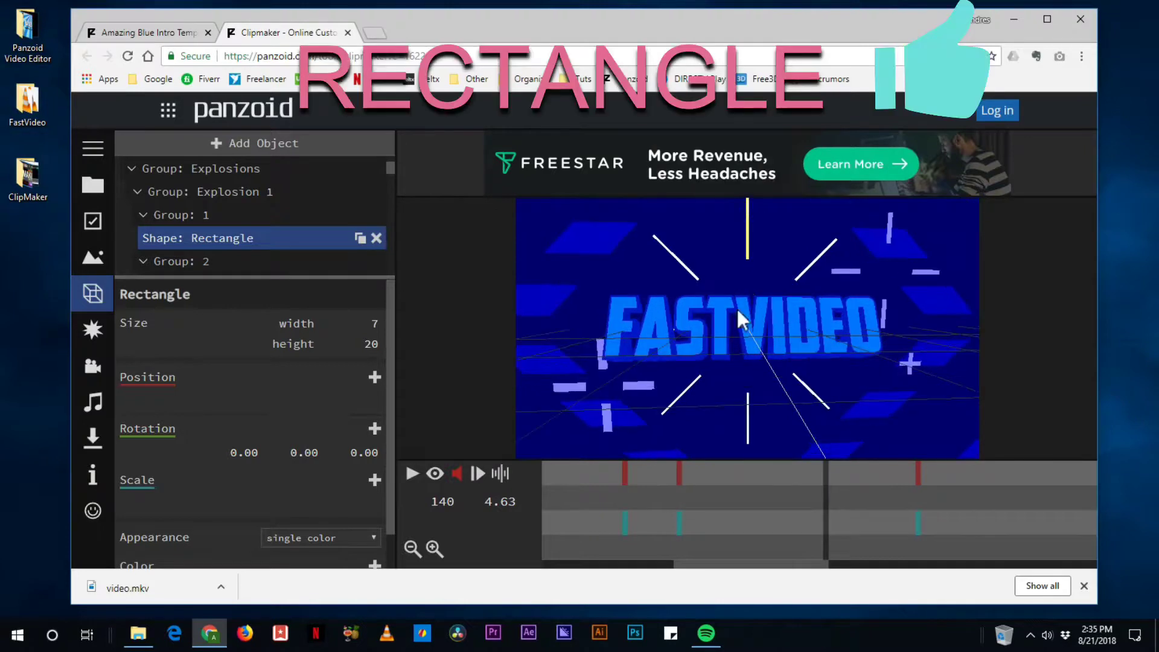
mouse_move(712, 510)
mouse_down()
mouse_move(741, 515)
mouse_move(717, 513)
mouse_up()
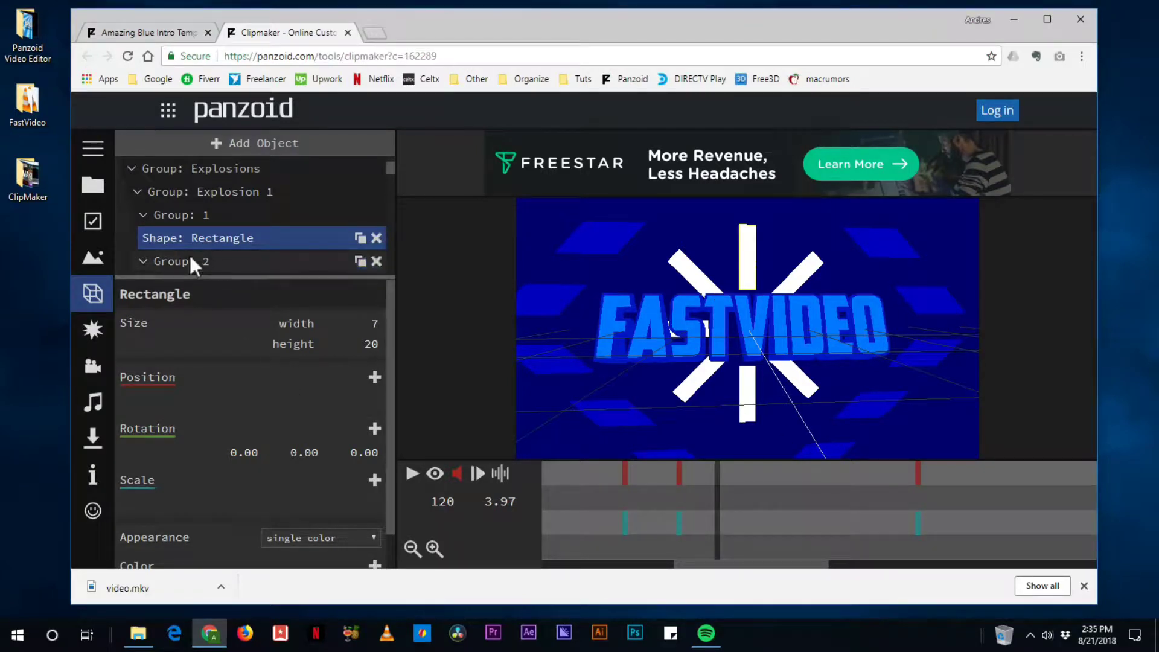
Collapse the Explosions group and open the project's list of effects
scroll(155, 234, up, 2)
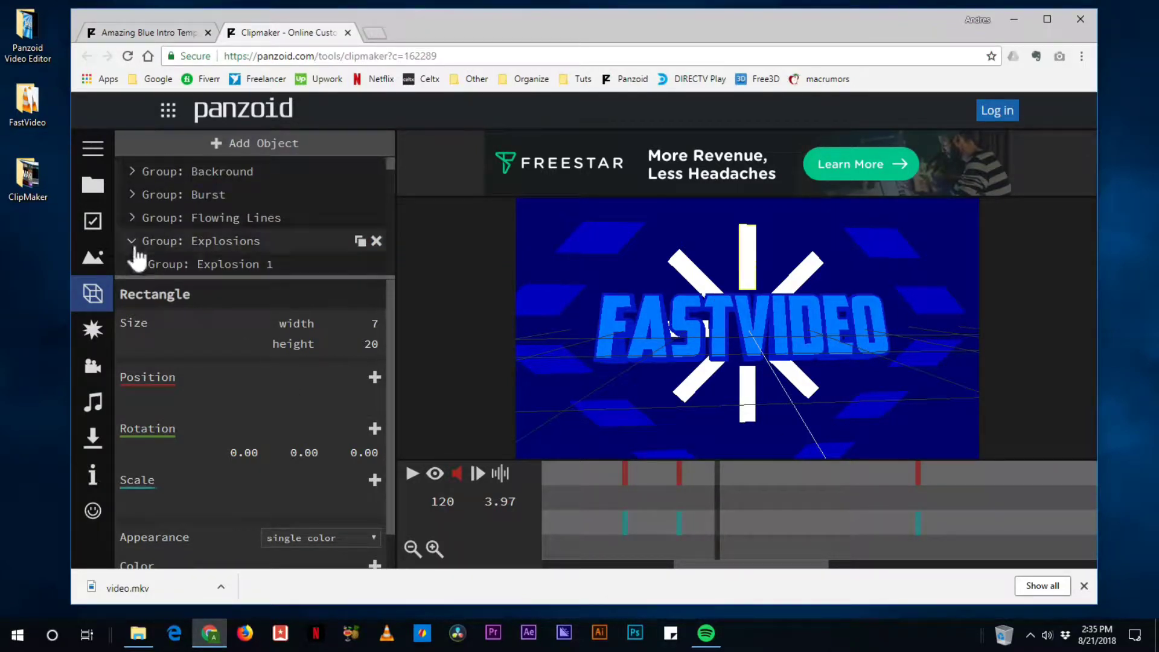
click(132, 241)
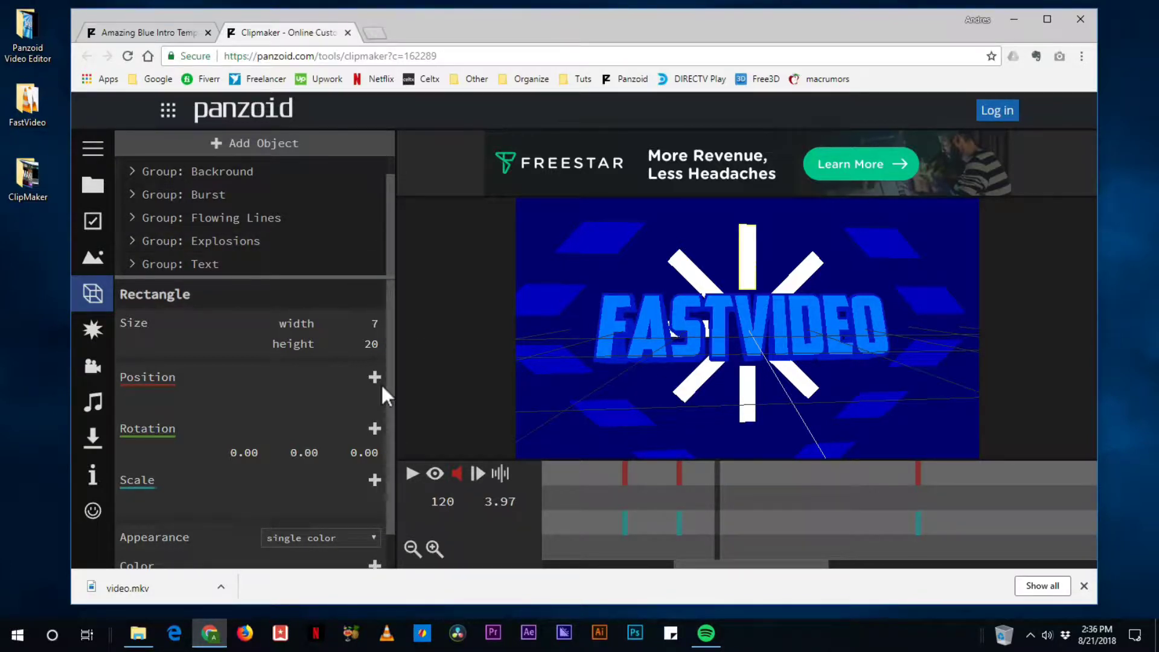
click(459, 477)
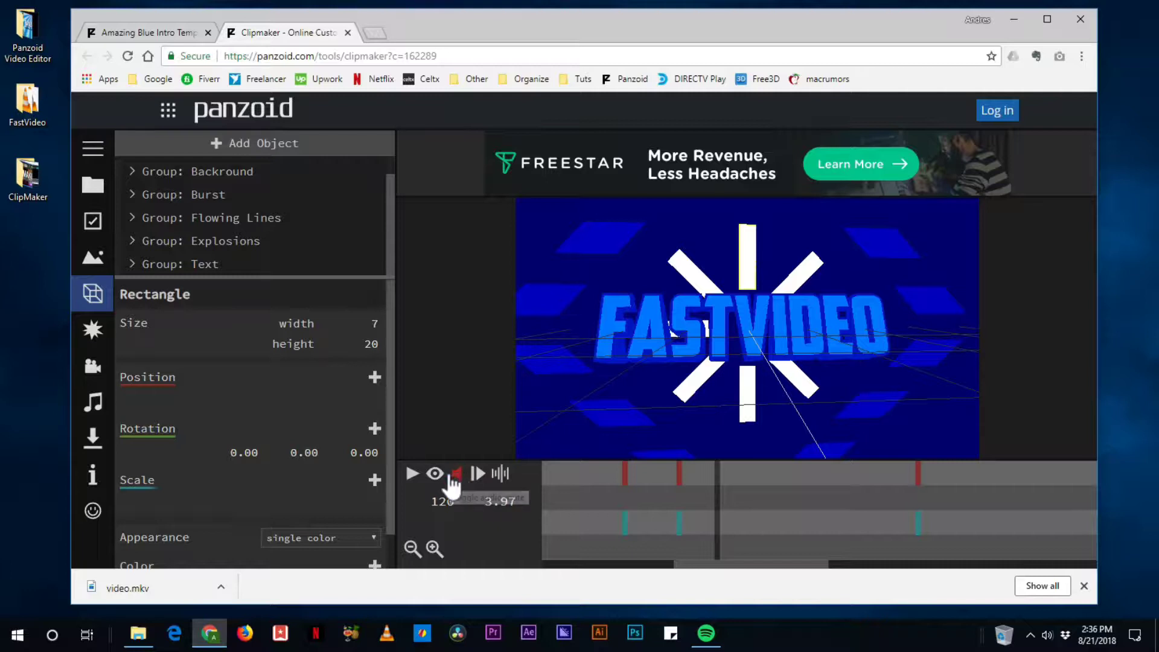
click(97, 334)
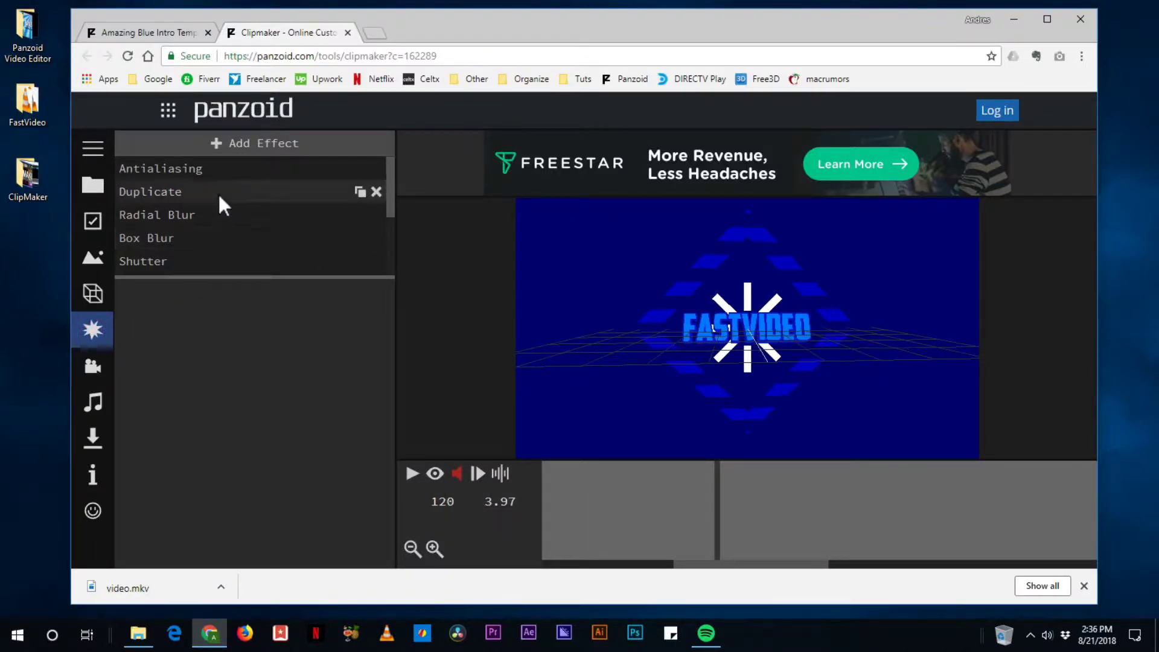
Select the Duplicate effect and set its Multiplier keyframe at frame 127 to 0.001
click(152, 190)
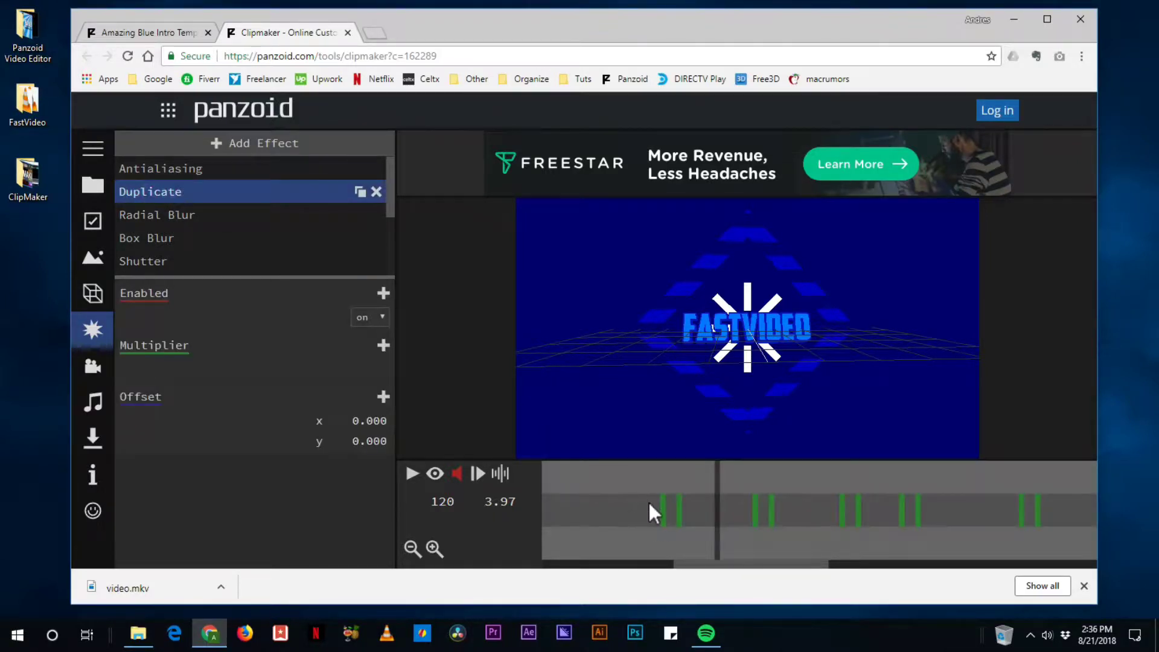
drag(649, 503, 732, 371)
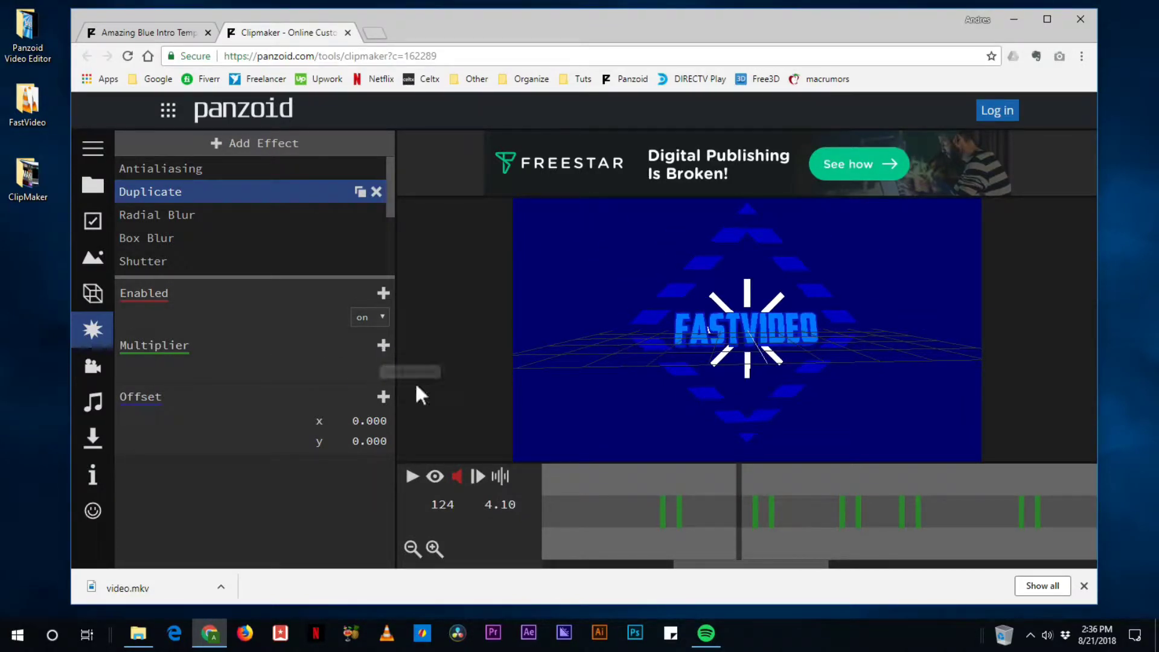
click(755, 484)
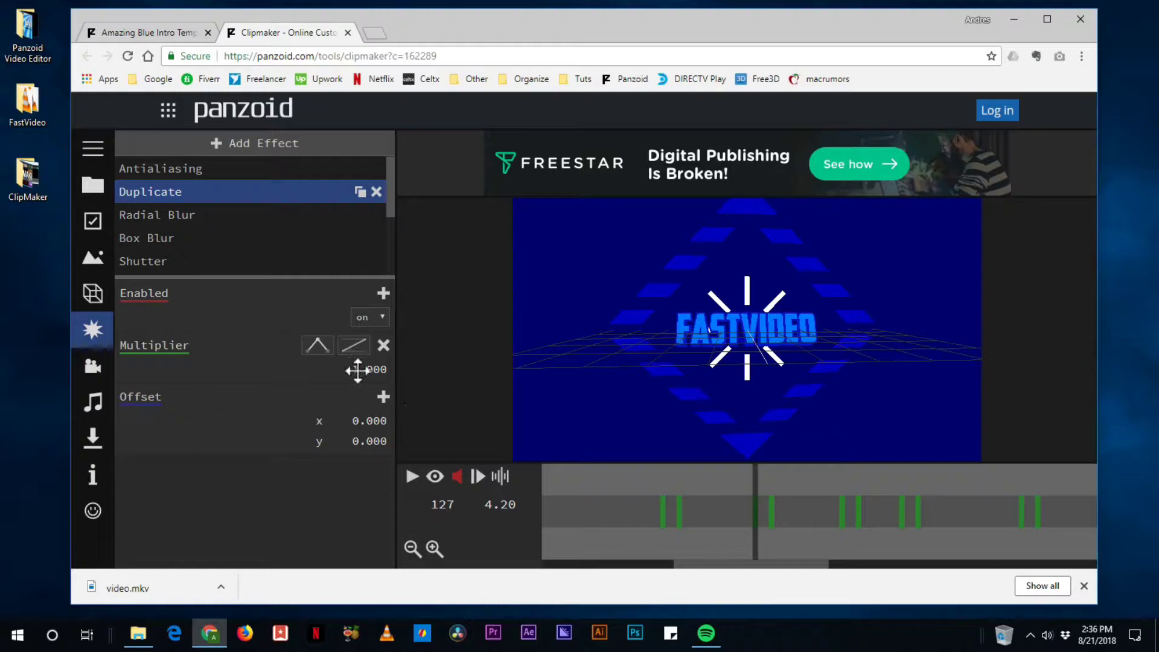
drag(358, 370, 90, 438)
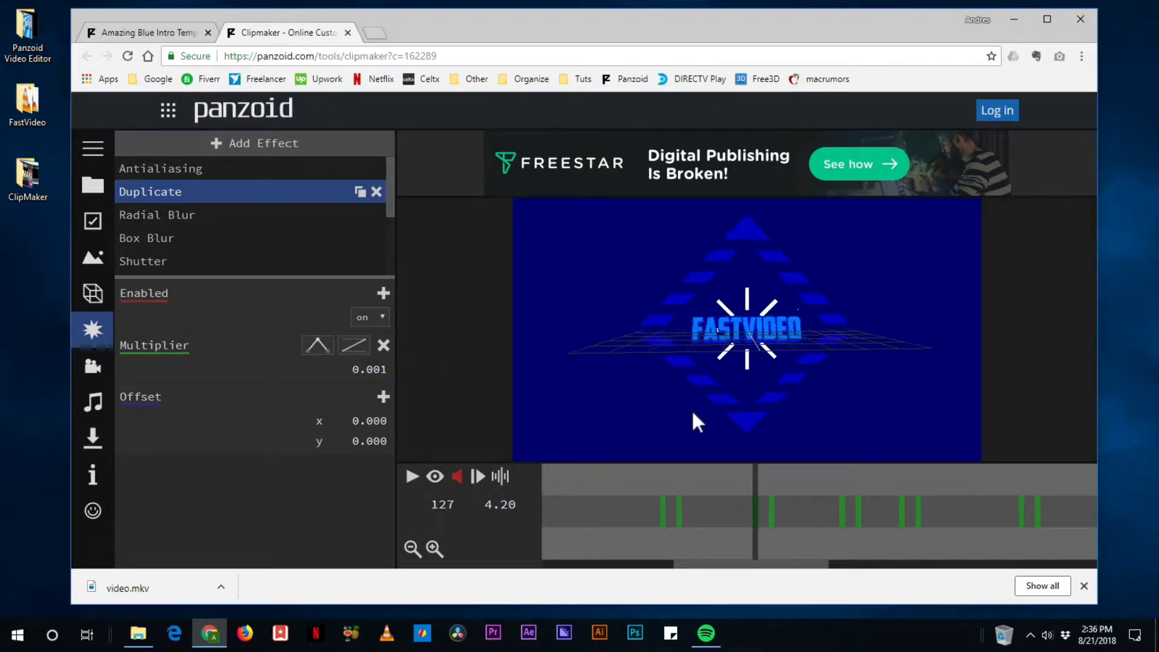
Delete the Duplicate effect and preview the intro without it by scrubbing between frames 120 and 154
drag(772, 478, 841, 495)
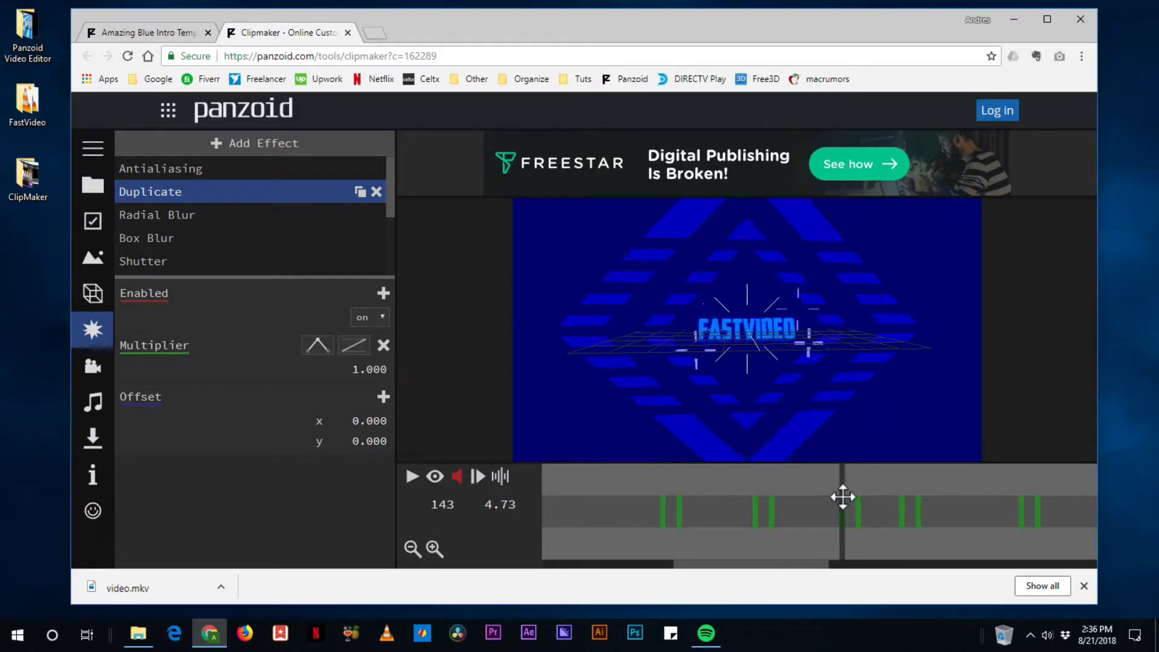
click(378, 193)
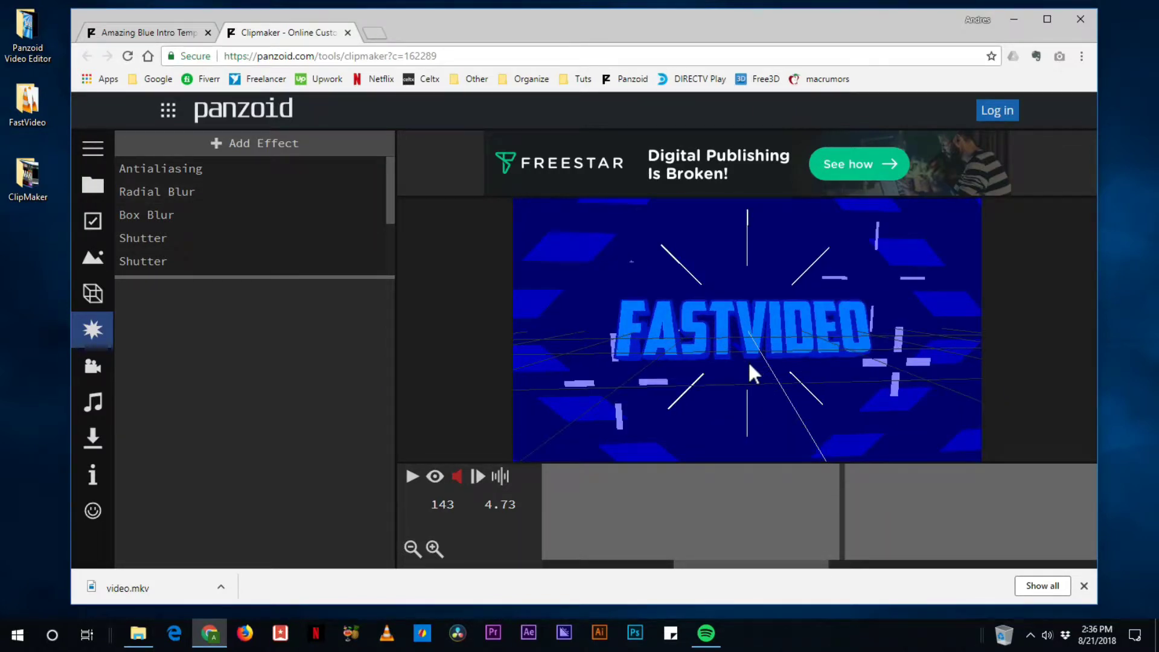
drag(816, 520, 718, 541)
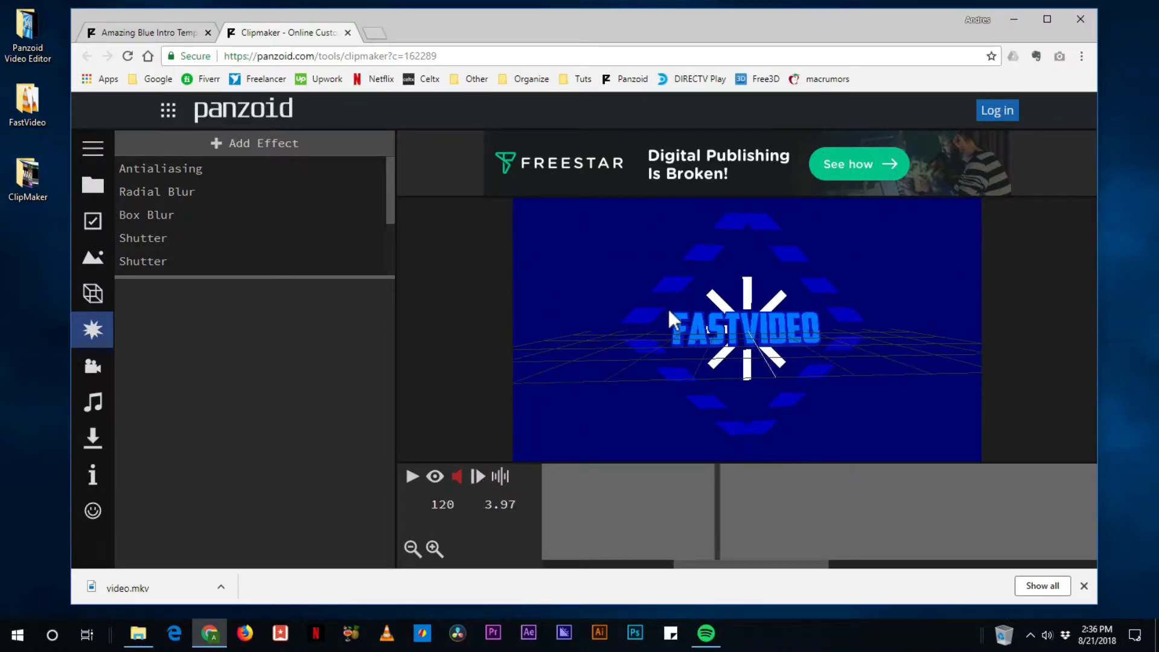
drag(684, 525, 902, 541)
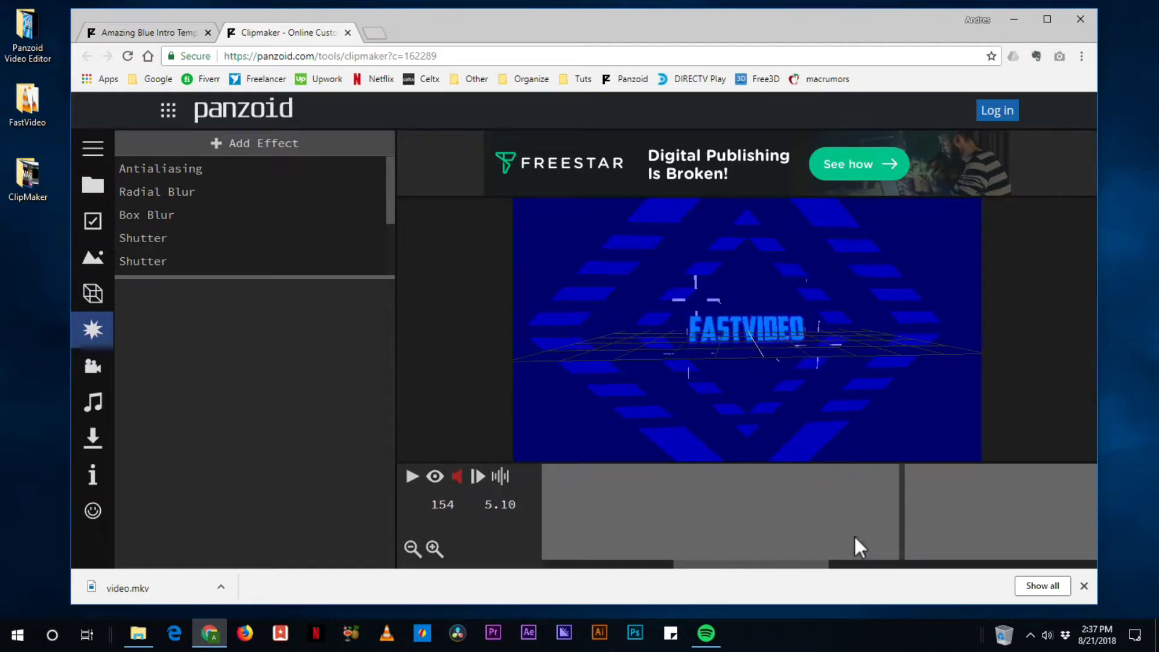
Select the Radial Blur effect to show its settings and switch the preview to the camera view
click(173, 187)
click(434, 477)
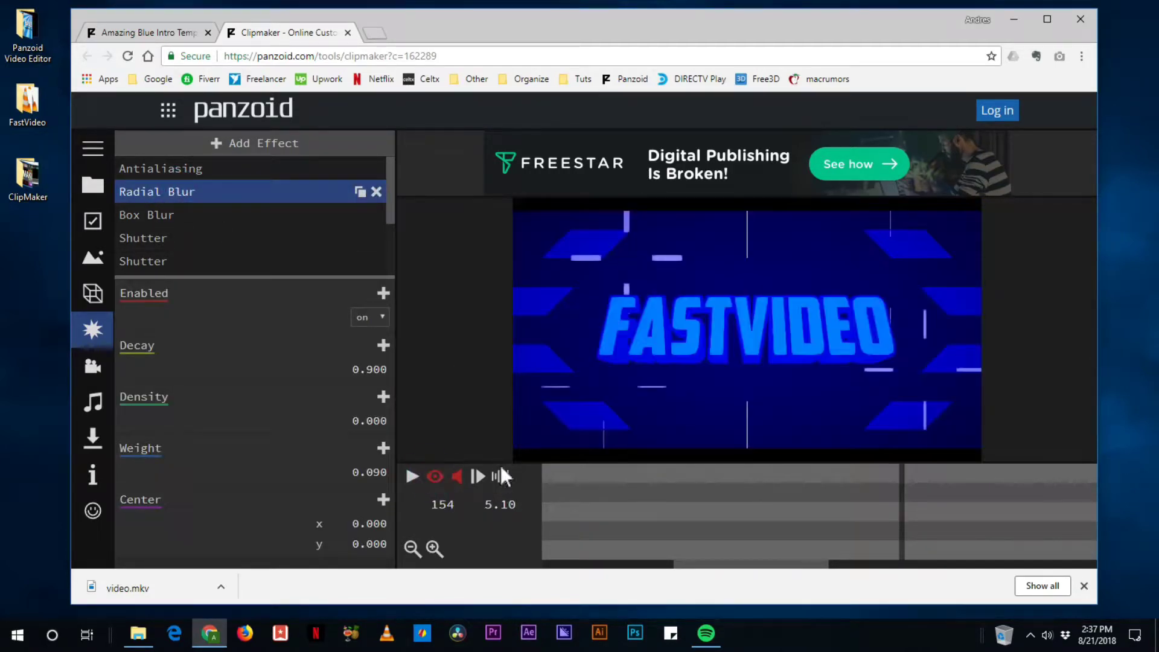
Close the edited project, reopen the original Amazing Blue Intro template in Clipmaker, and show its list of effects
drag(687, 538, 706, 581)
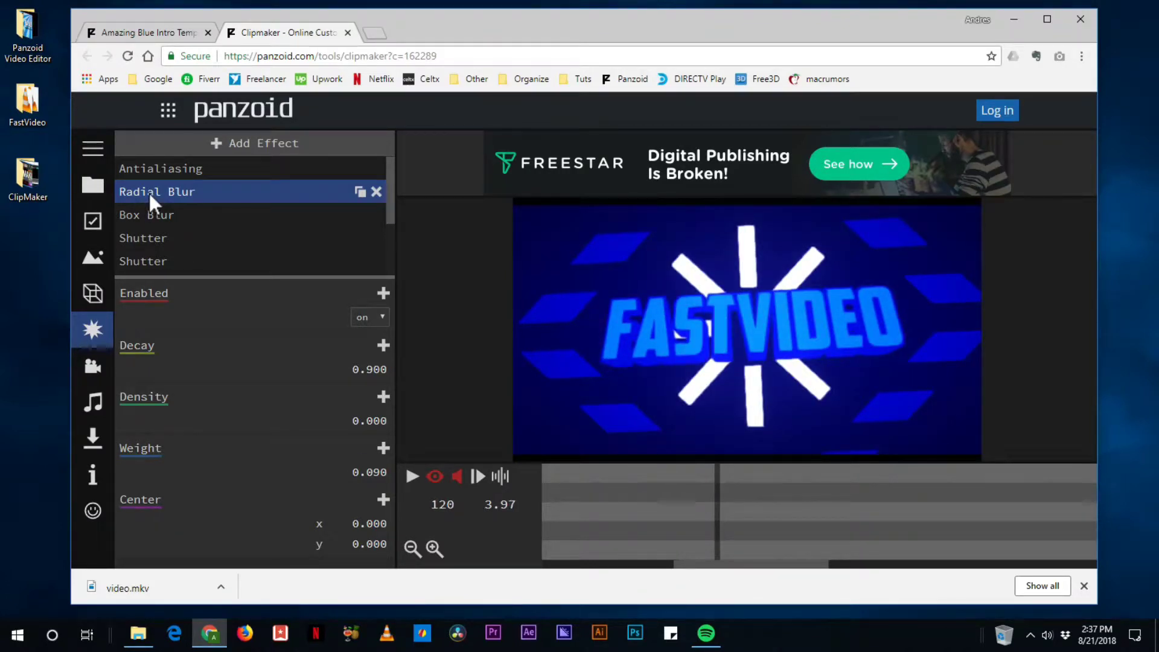
click(348, 33)
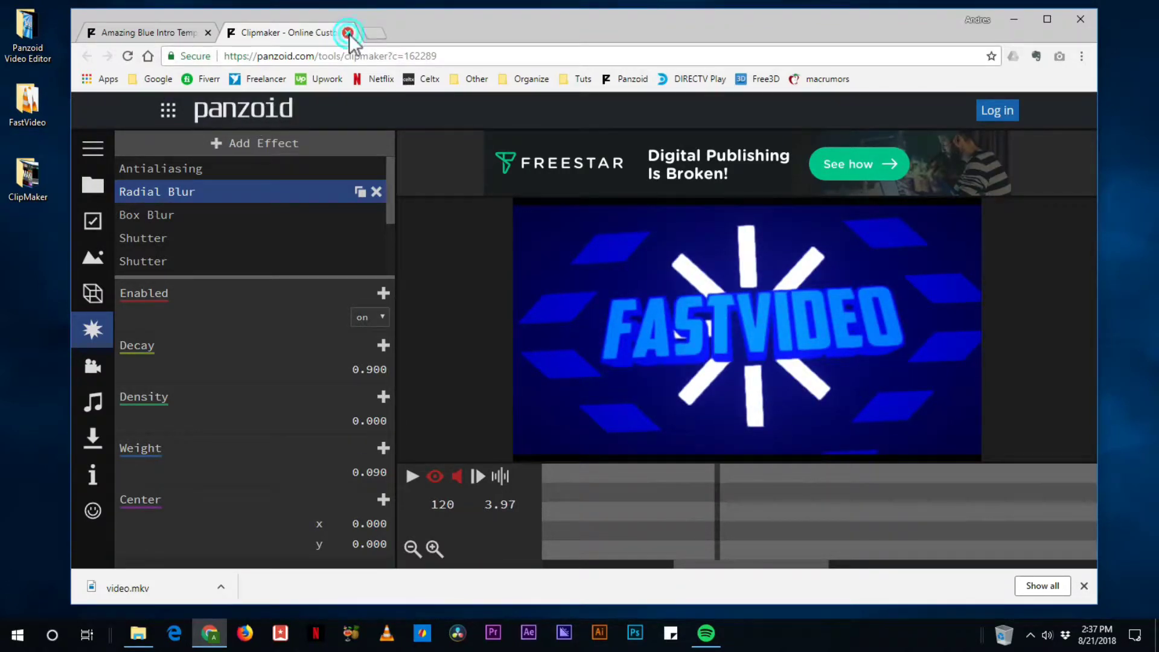
click(631, 143)
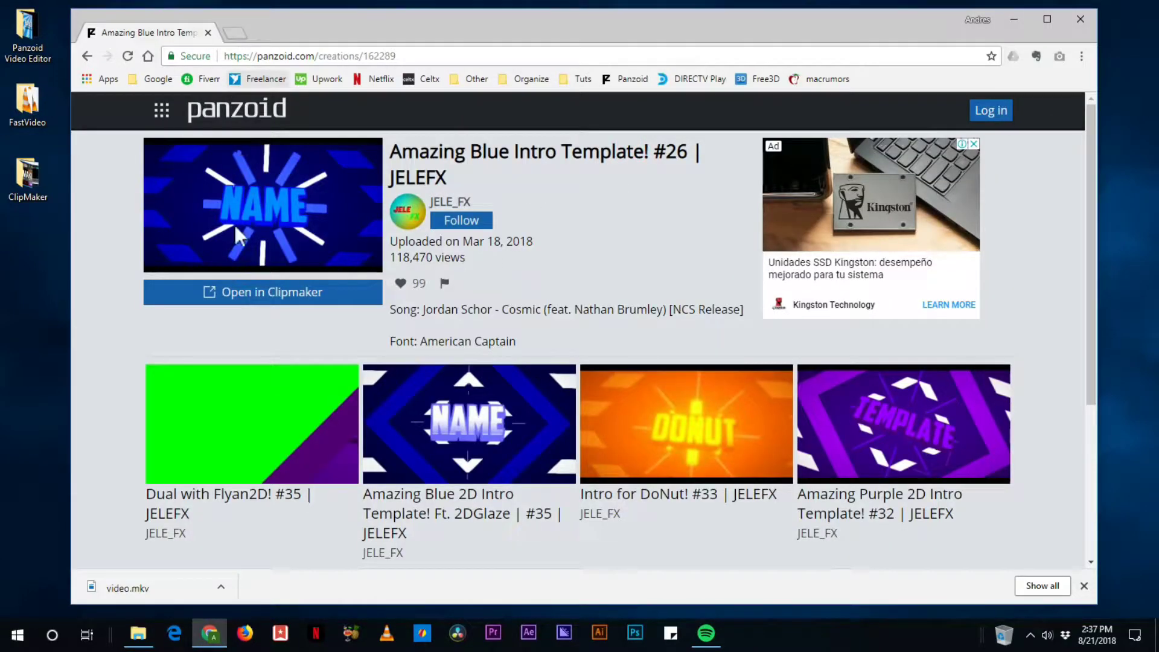
click(270, 294)
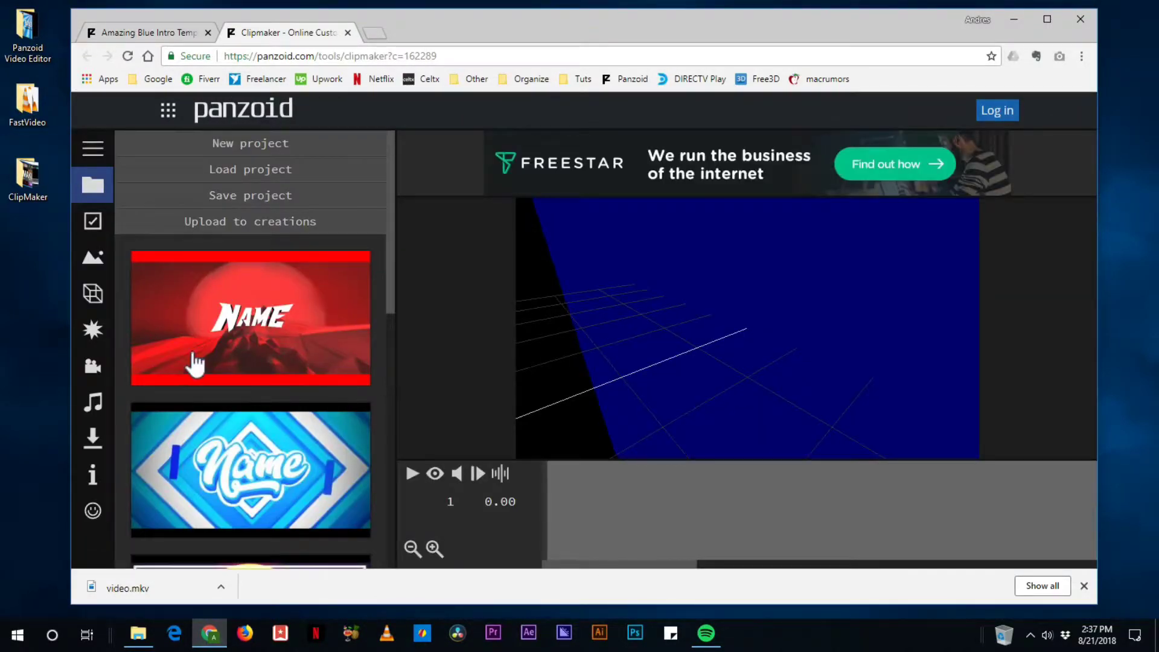
click(91, 327)
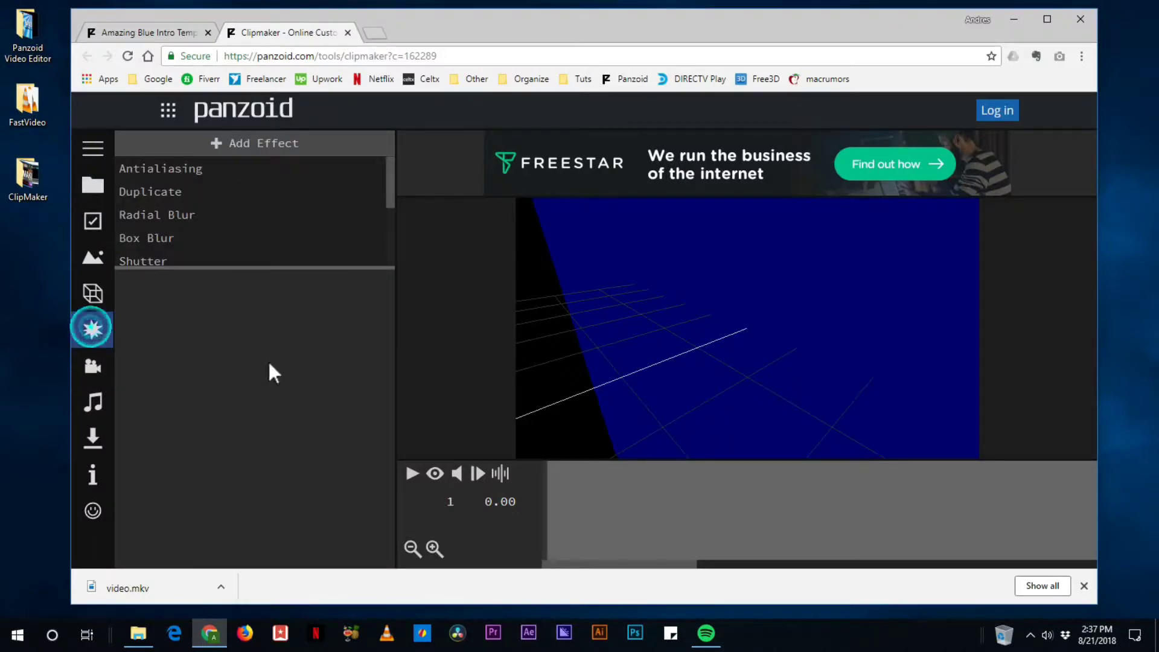
Select the Duplicate effect and preview the intro in camera view at its Multiplier keyframe on frame 127
click(169, 191)
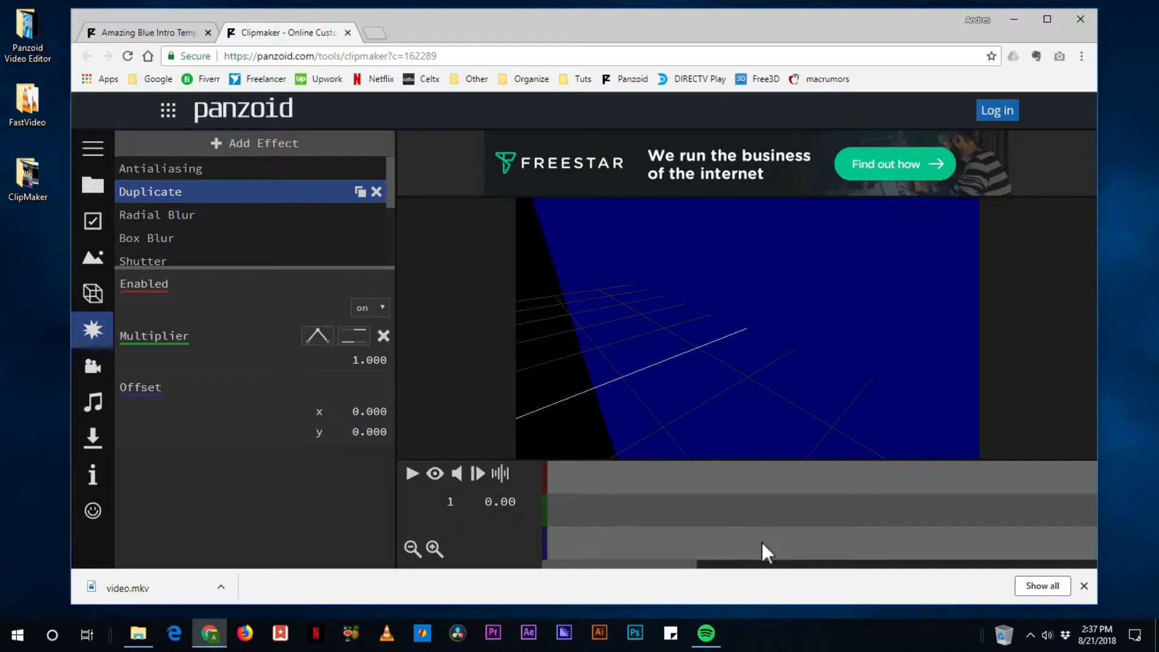
drag(670, 563, 785, 568)
click(711, 537)
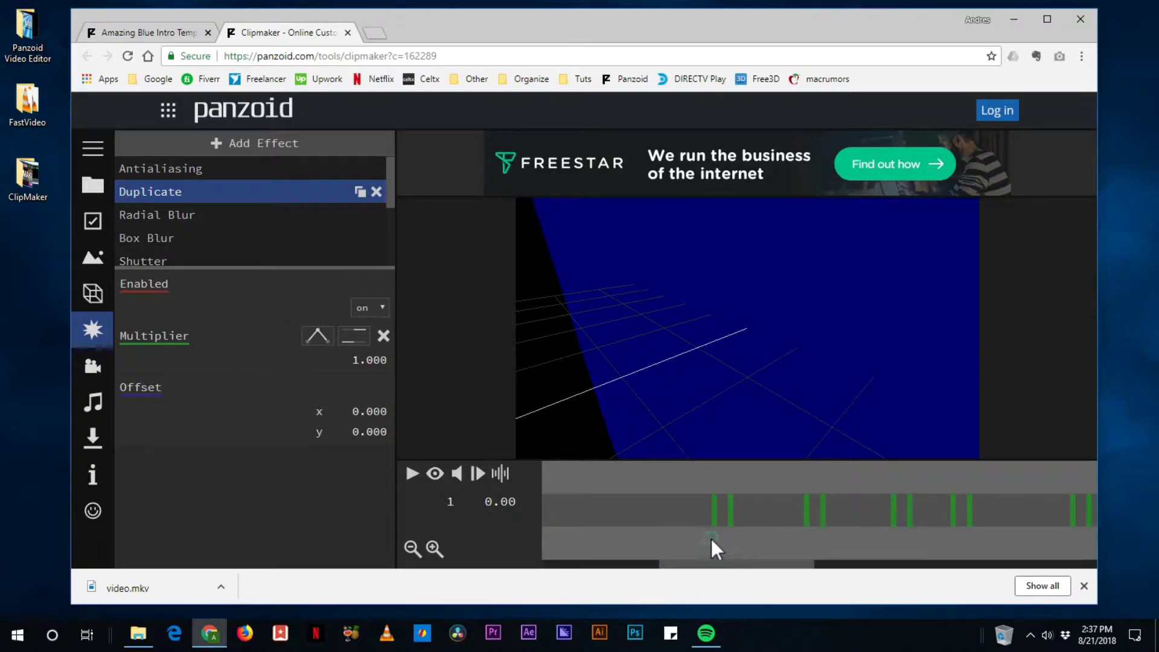
click(434, 475)
drag(738, 538, 807, 539)
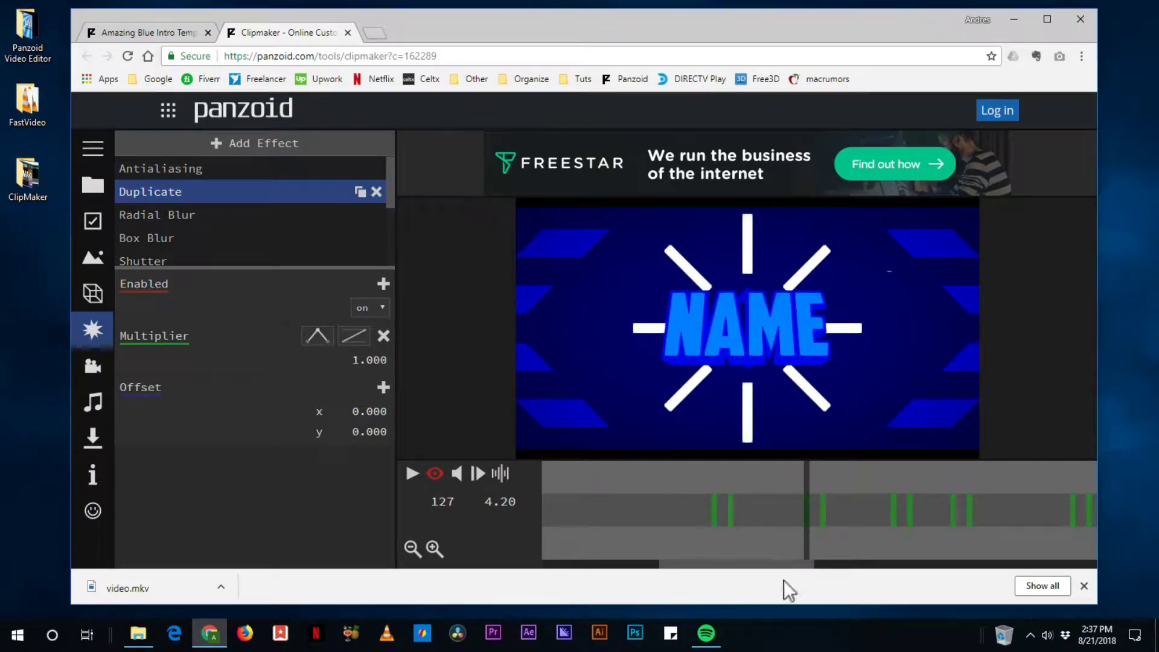
Scrub between frames 127 and 132 to examine the Duplicate effect's Multiplier keyframe at frame 130
scroll(784, 566, right, 2)
drag(785, 546, 756, 549)
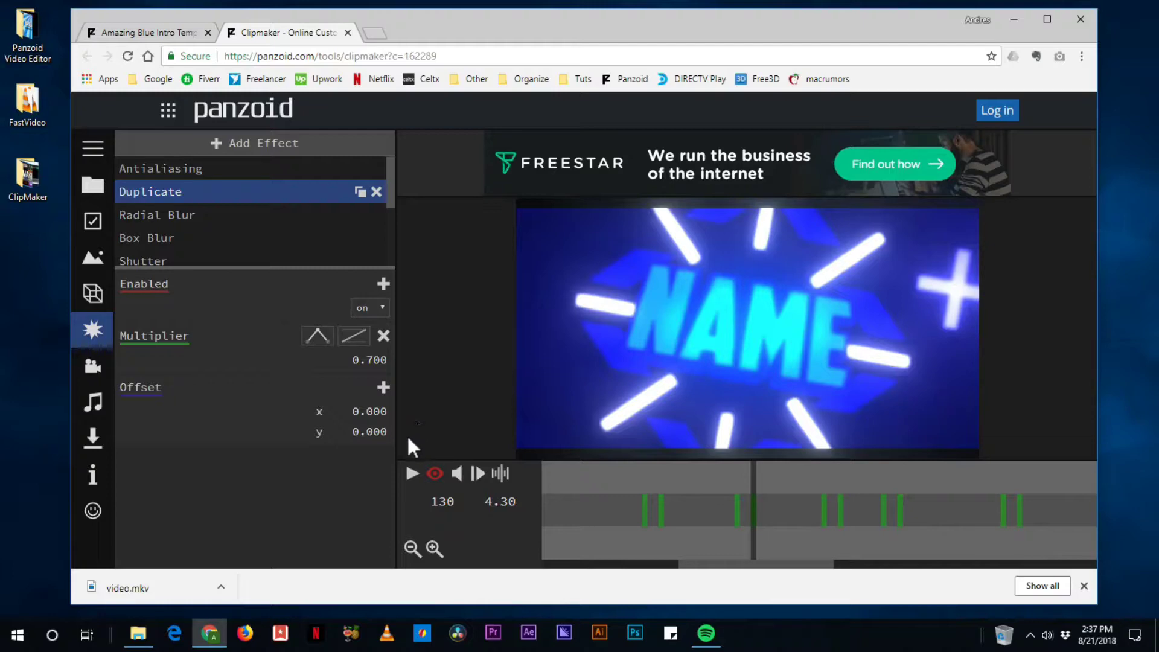
mouse_move(365, 362)
mouse_down()
mouse_move(346, 370)
mouse_move(383, 372)
mouse_up()
drag(809, 510, 762, 530)
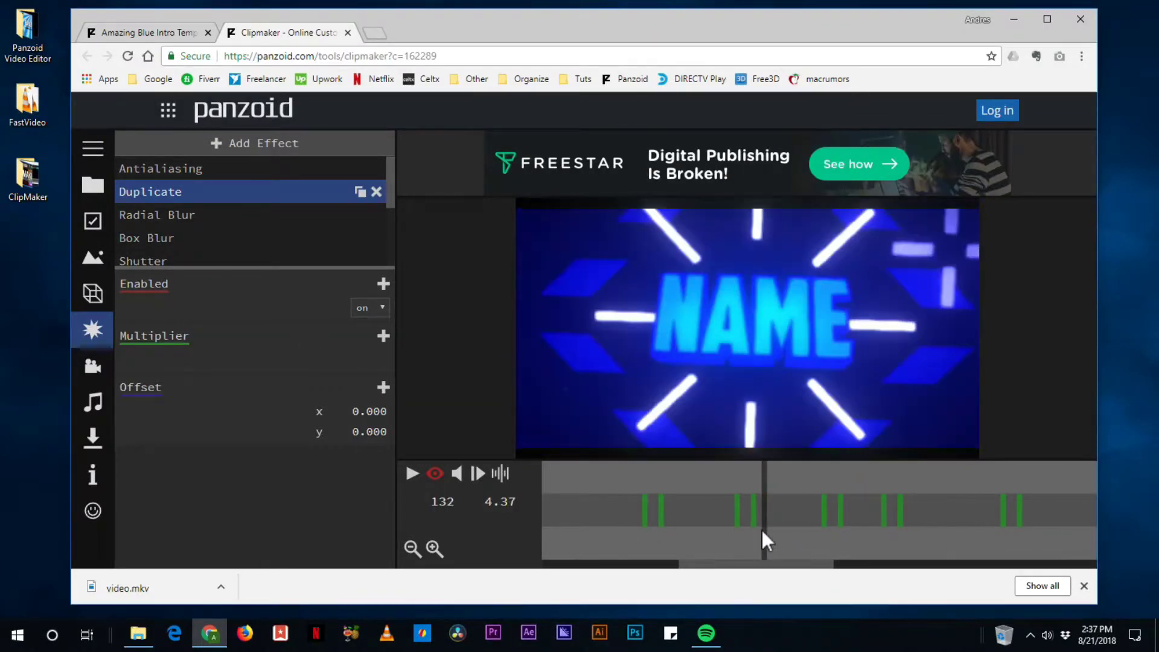
Select the Radial Blur effect and scrub between frames 129 and 160 to examine its look
click(156, 216)
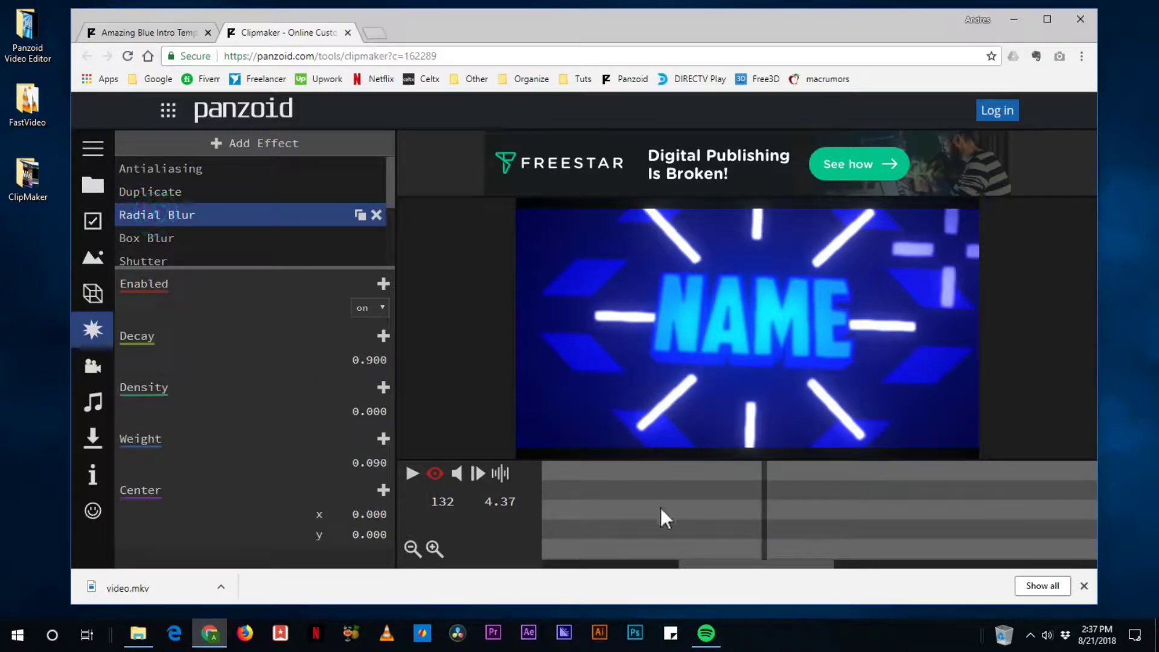
drag(661, 508, 773, 558)
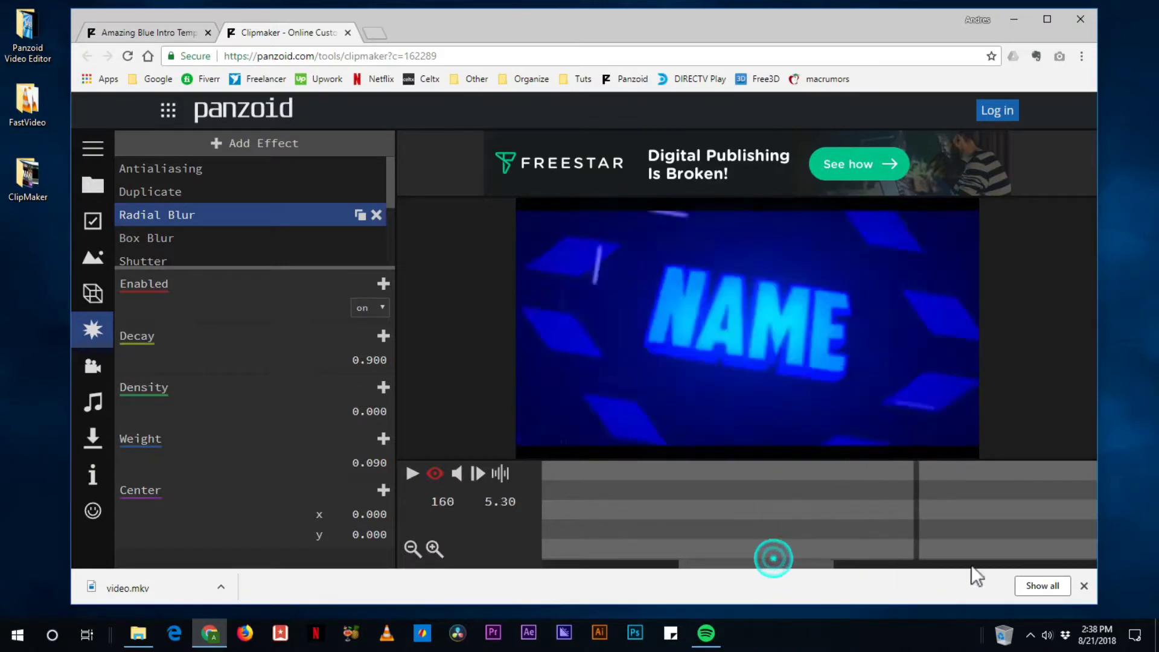
drag(700, 566, 747, 568)
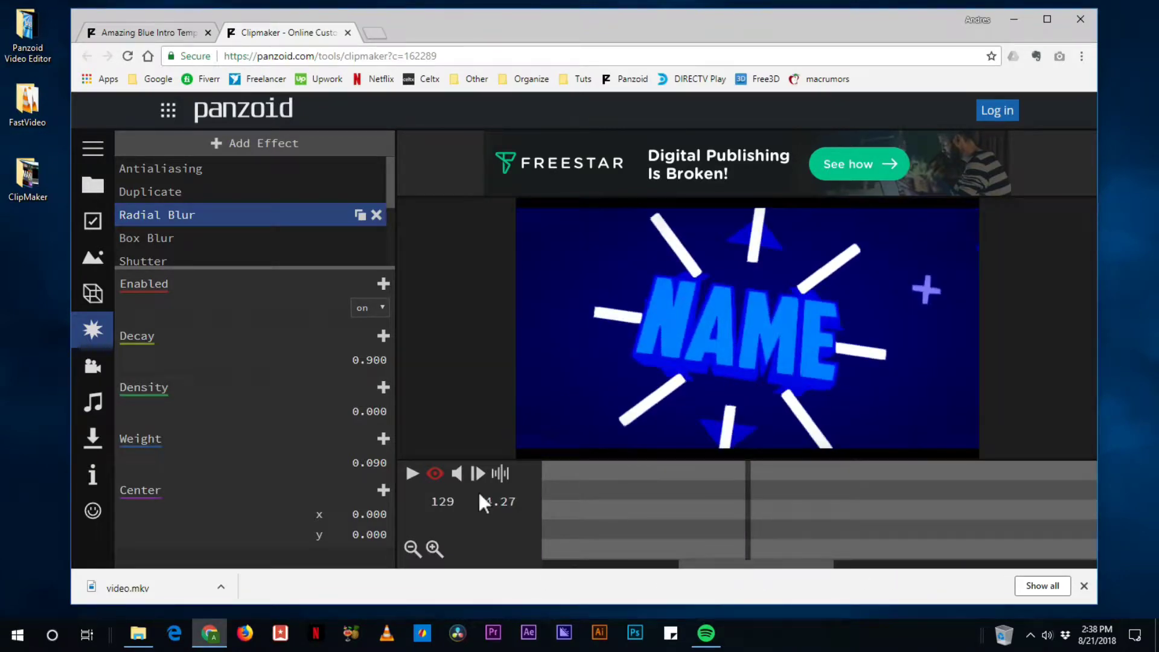
Select the Box Blur effect and scrub from frame 108 to 129 to examine its Delta keyframes
click(198, 238)
click(633, 538)
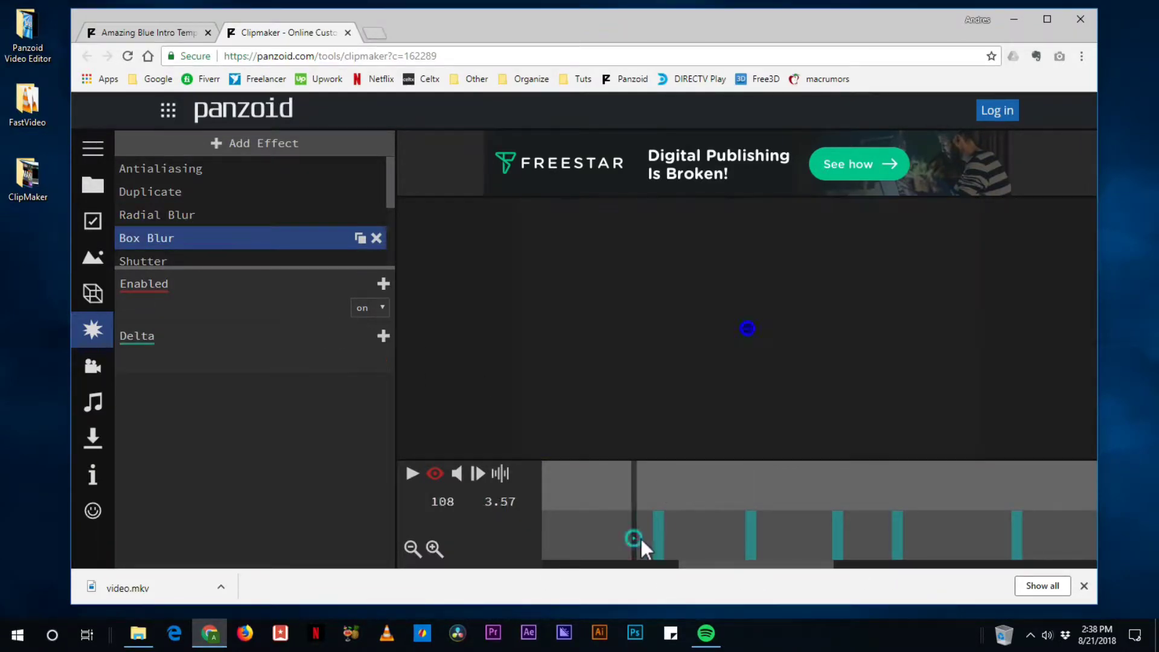
drag(641, 542, 747, 564)
Select the blue radial Shutter effect and scrub from frame 103 to 112 to examine its opening circle
scroll(242, 245, down, 3)
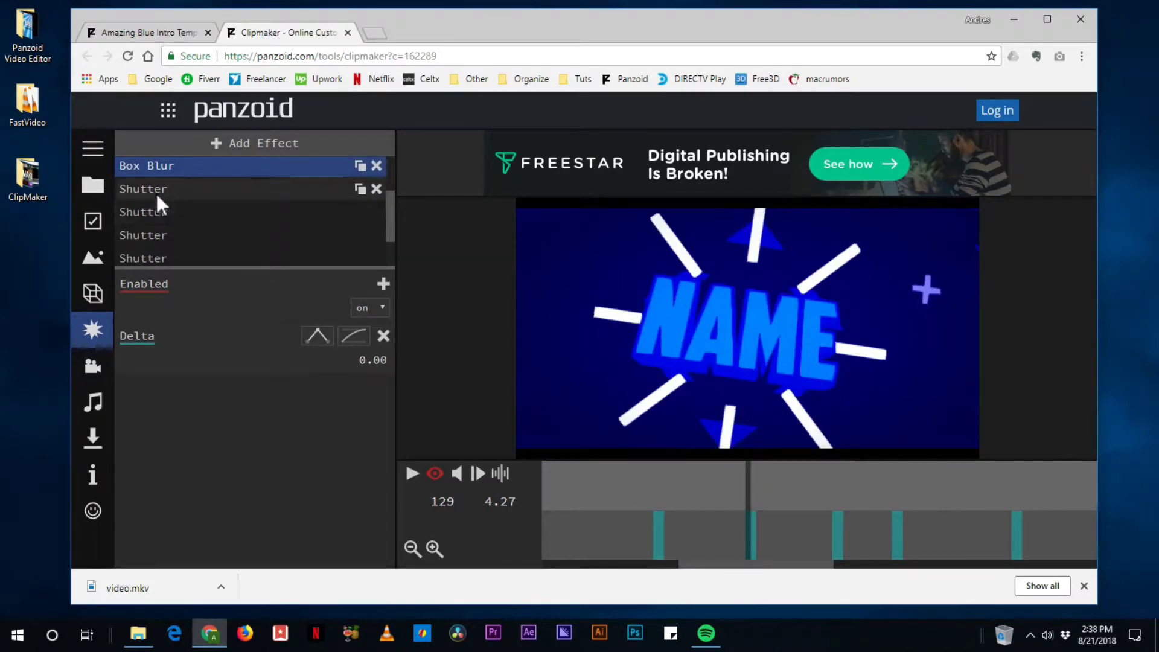
click(156, 192)
mouse_move(603, 536)
mouse_down()
mouse_move(653, 543)
mouse_move(606, 550)
mouse_up()
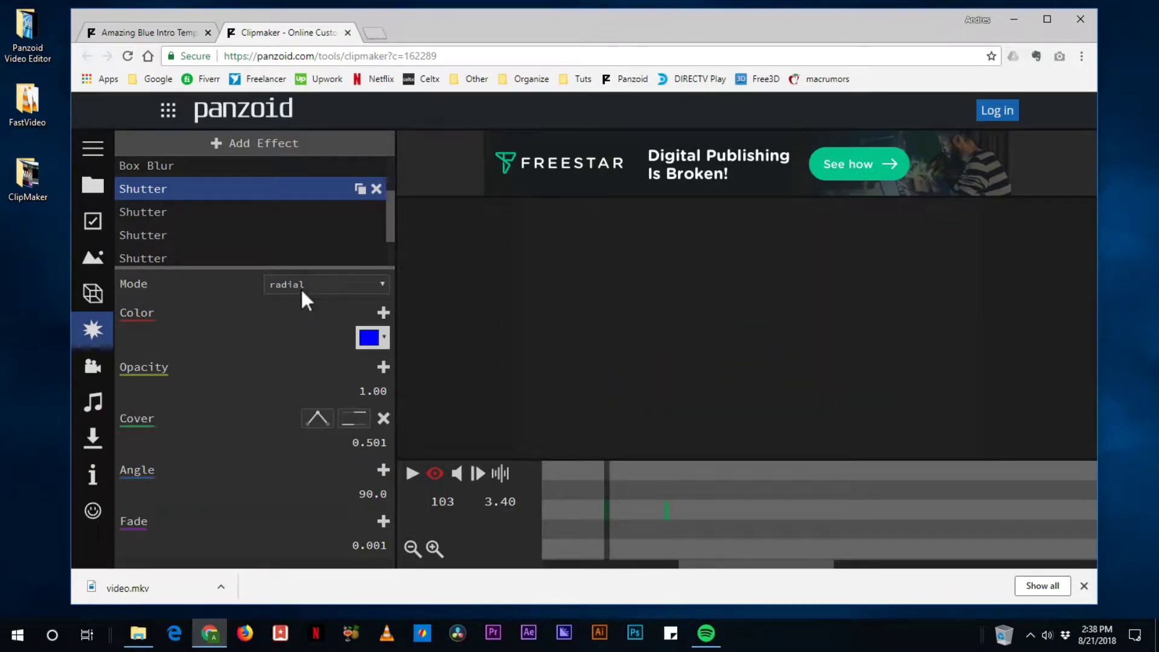
drag(627, 521, 653, 524)
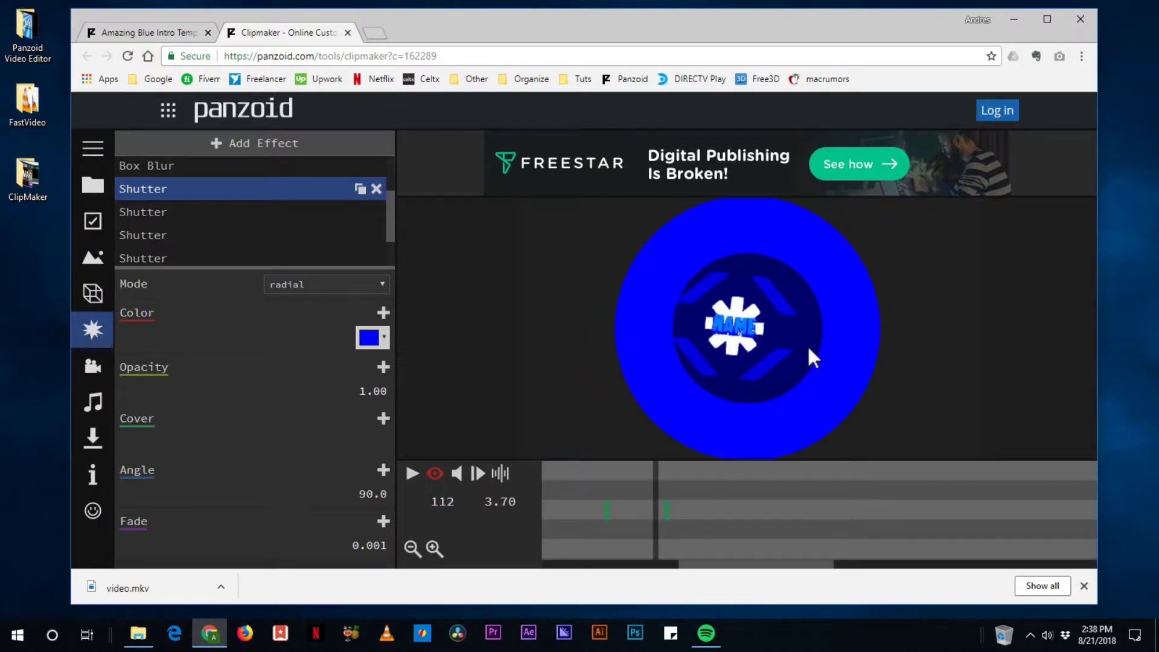
Select the second radial Shutter effect and scrub up to frame 112 to examine its Cover animation
click(195, 211)
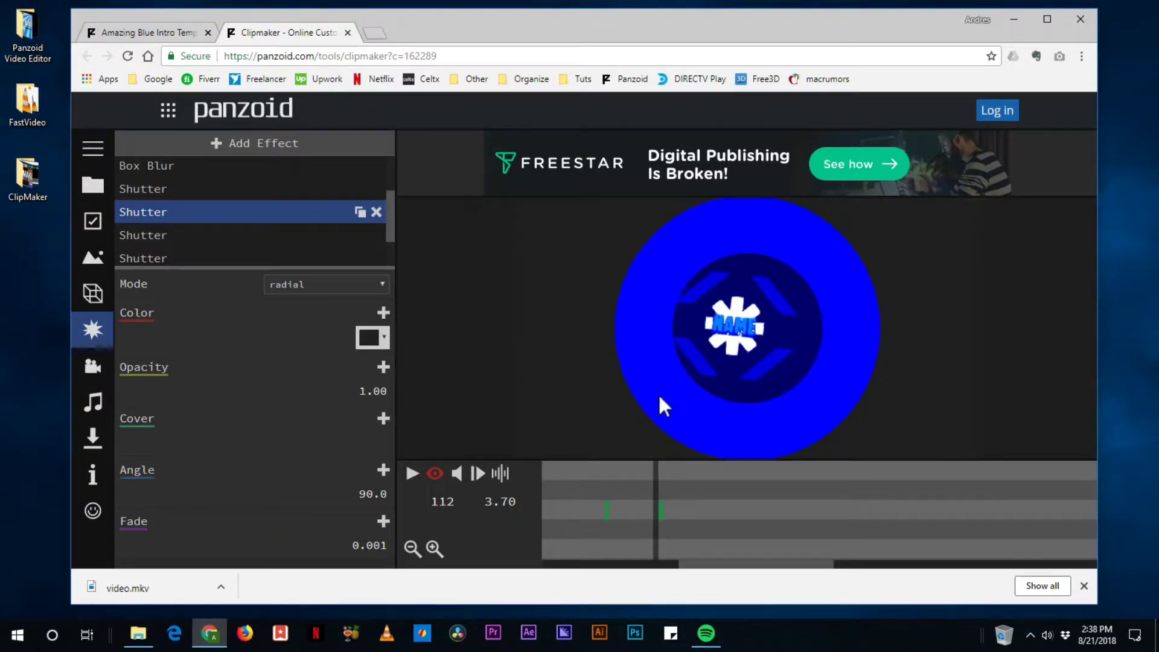
drag(618, 509, 657, 546)
drag(622, 504, 657, 509)
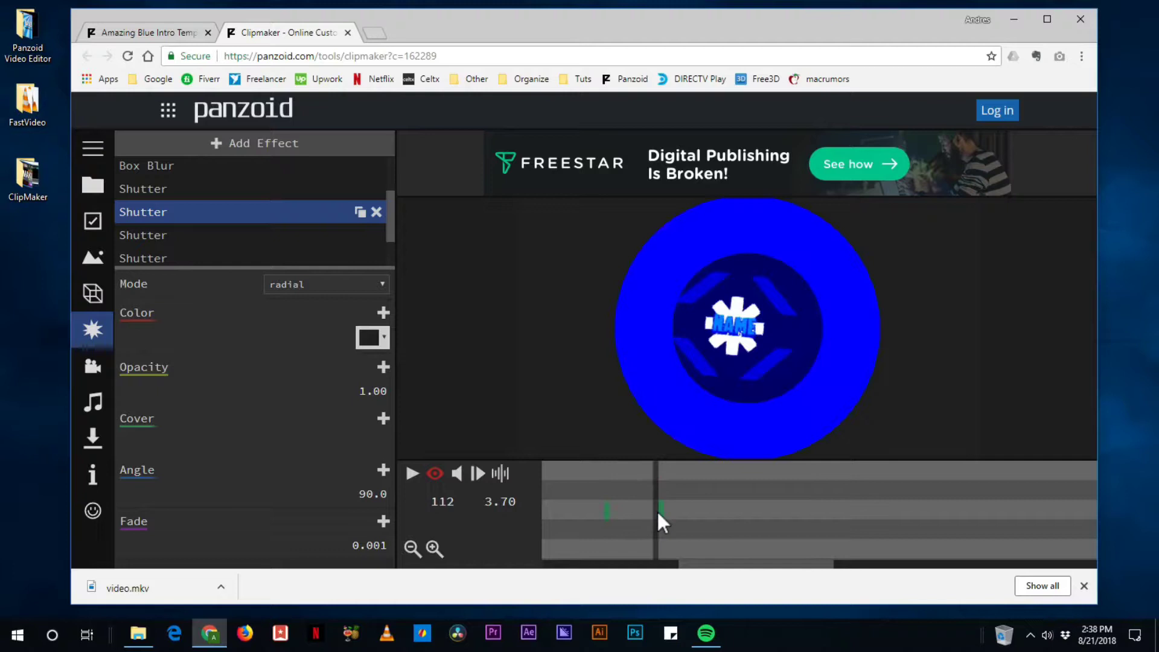
Select the two linear Shutter effects in turn and preview the closing transition at frame 267
click(201, 238)
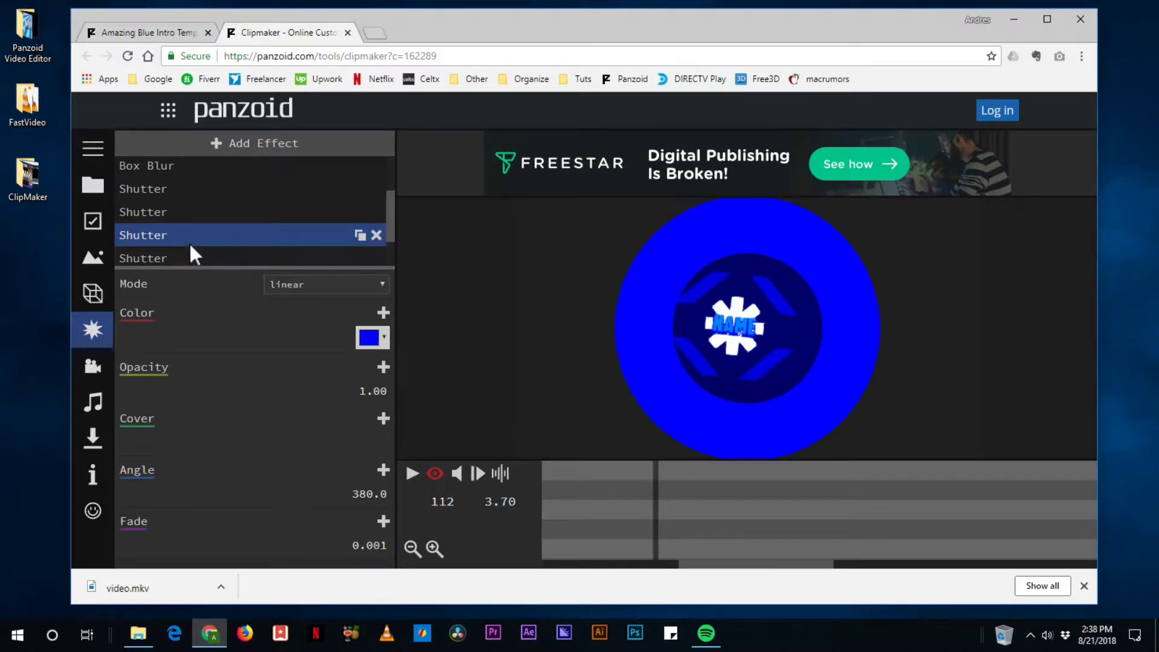
drag(676, 513, 1006, 565)
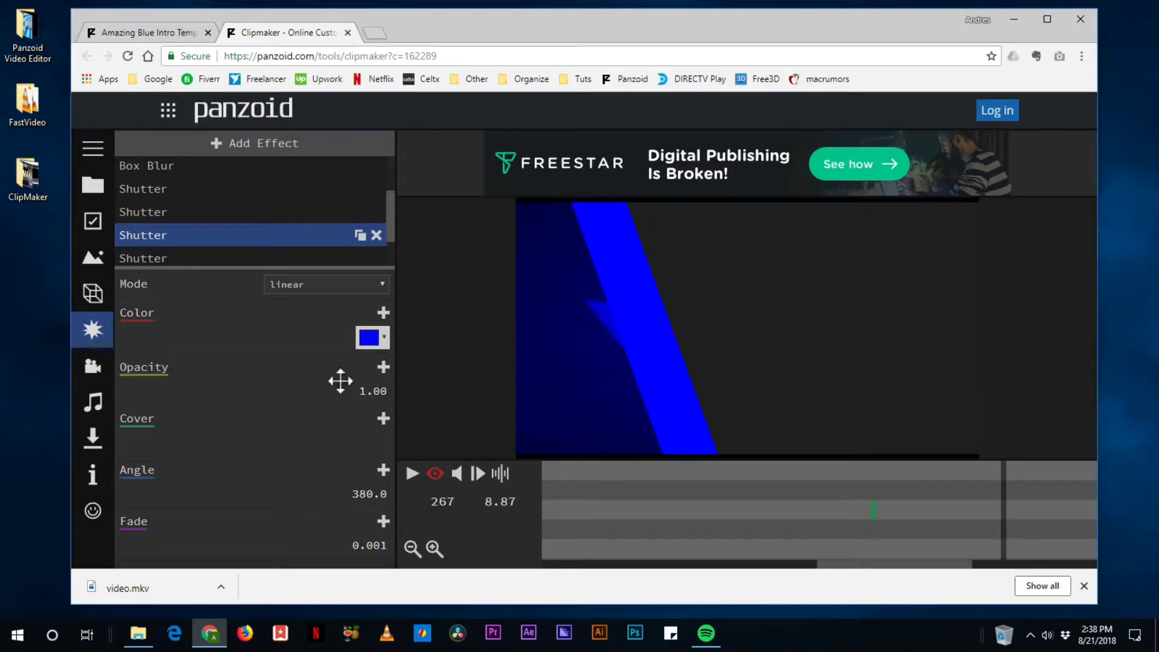
click(204, 256)
scroll(233, 209, down, 1)
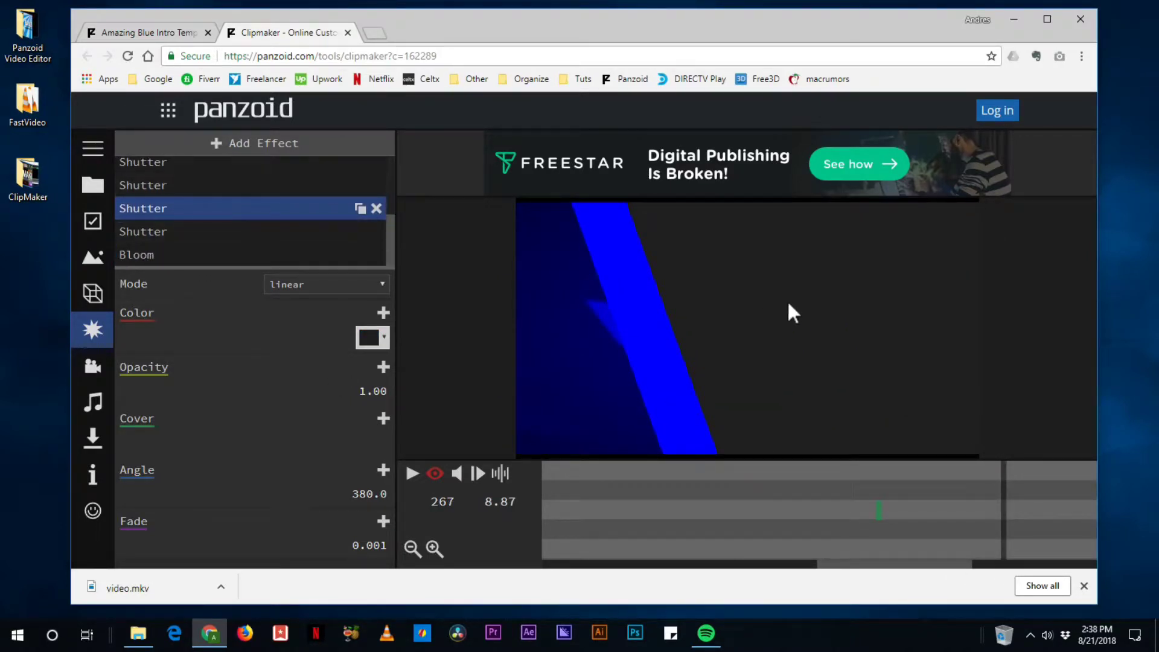
Select the linear doublesided Shutter effect and scrub back to frame 218 to examine its black bars
click(213, 228)
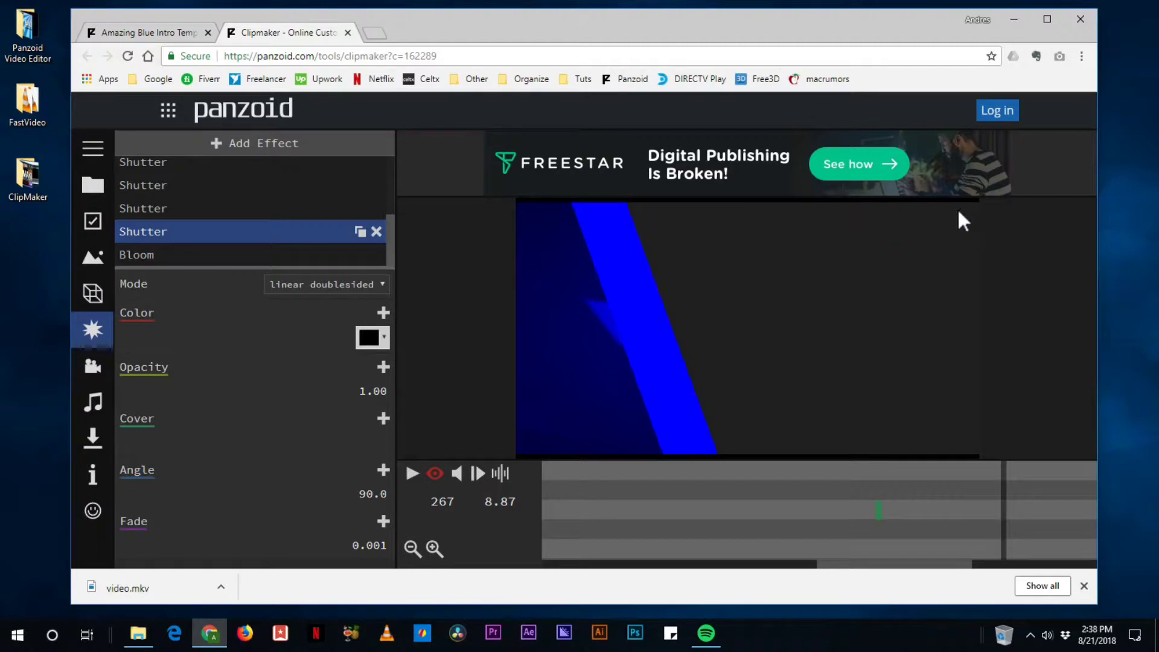
click(856, 516)
drag(857, 516, 740, 532)
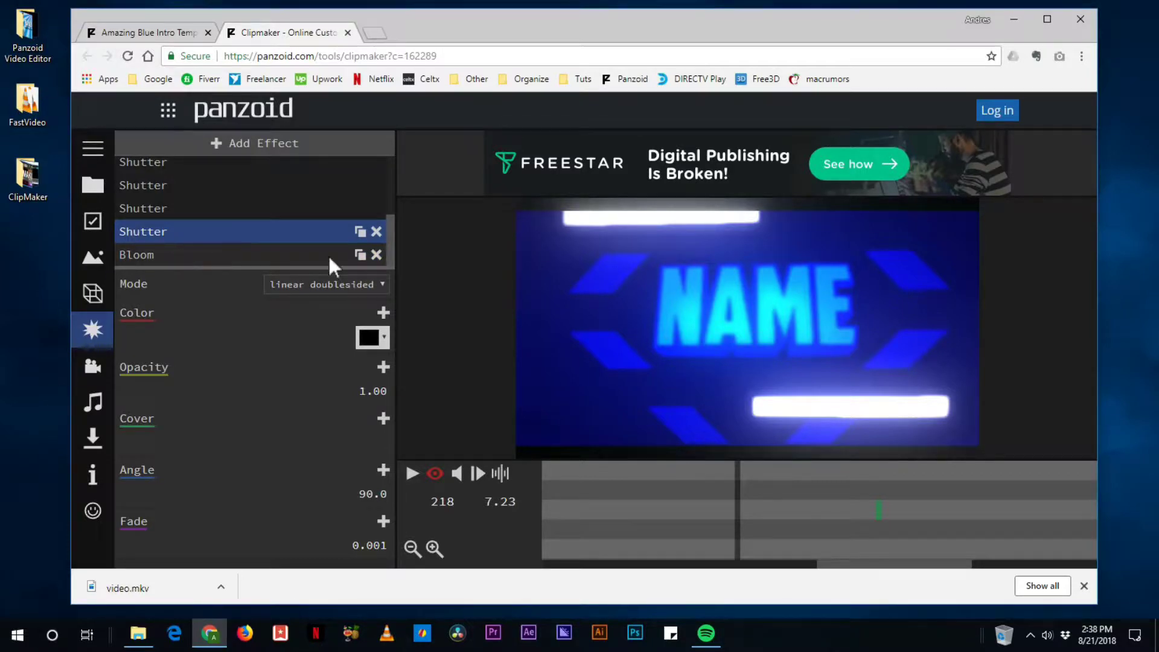
Delete the linear doublesided Shutter effect and preview the intro without it by scrubbing back from frame 248
click(376, 231)
click(903, 520)
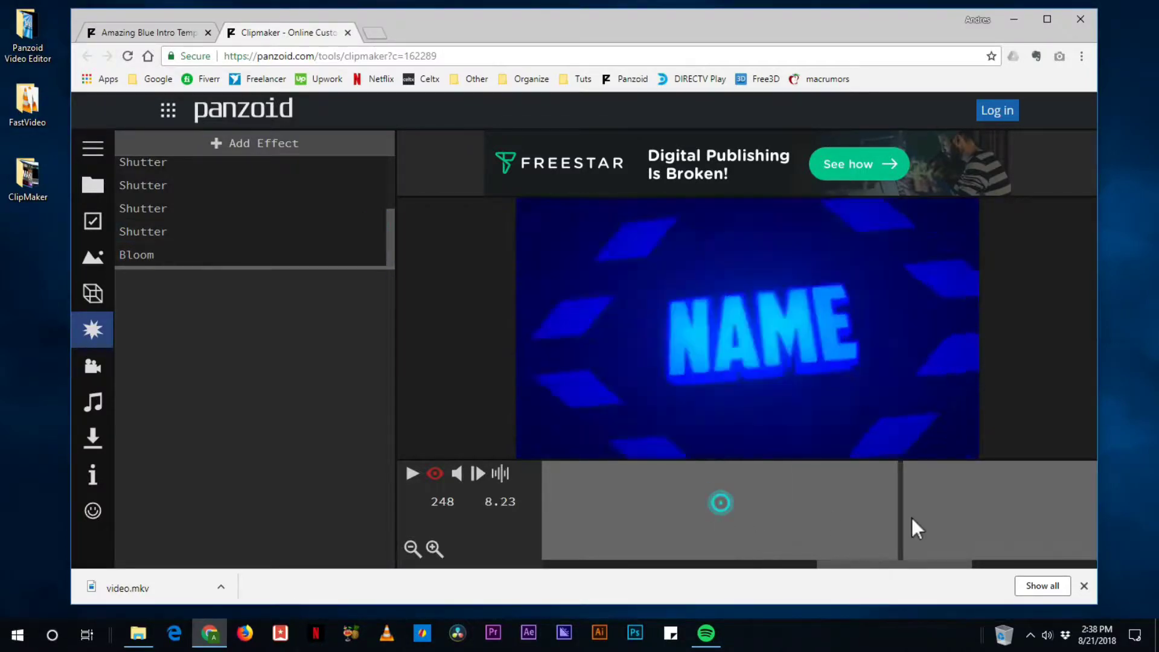
drag(911, 517, 727, 544)
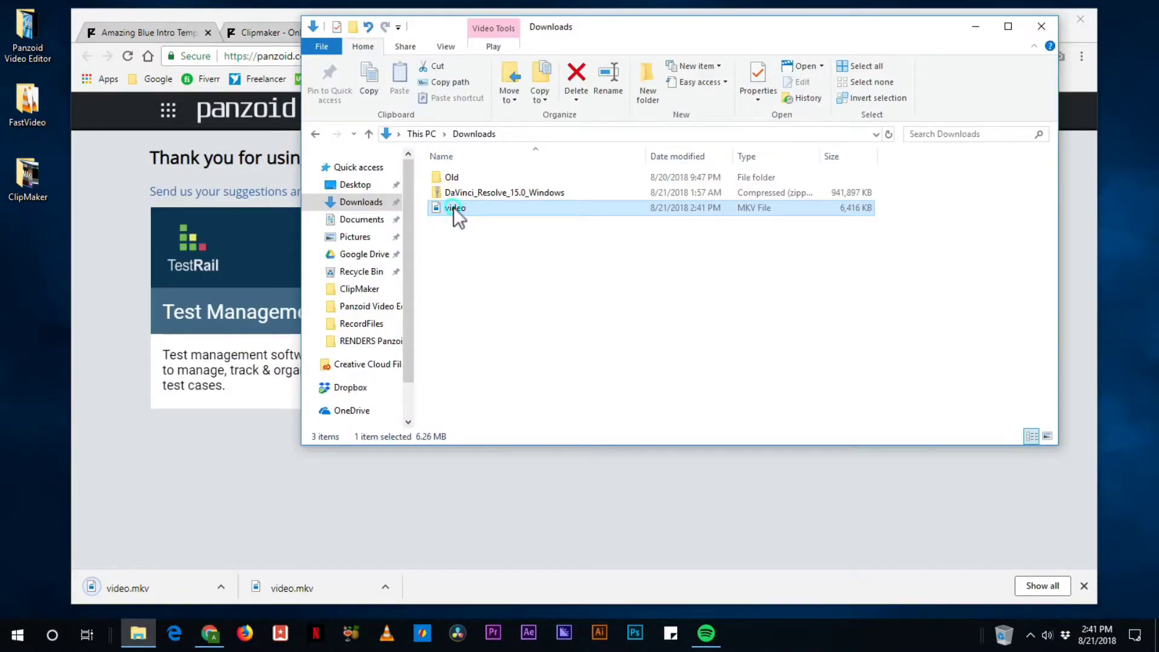
Play the rendered video file from the Downloads folder, then close the player
double_click(454, 208)
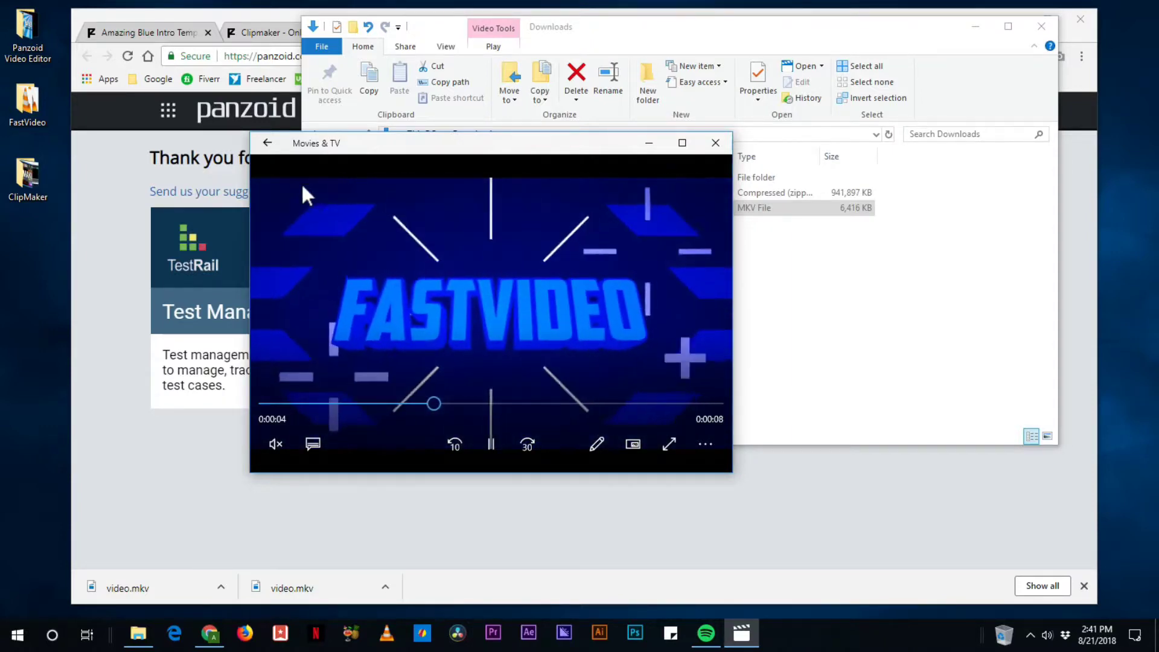
mouse_move(733, 472)
mouse_down()
mouse_move(1081, 507)
mouse_move(1148, 645)
mouse_move(1004, 631)
mouse_move(746, 477)
mouse_up()
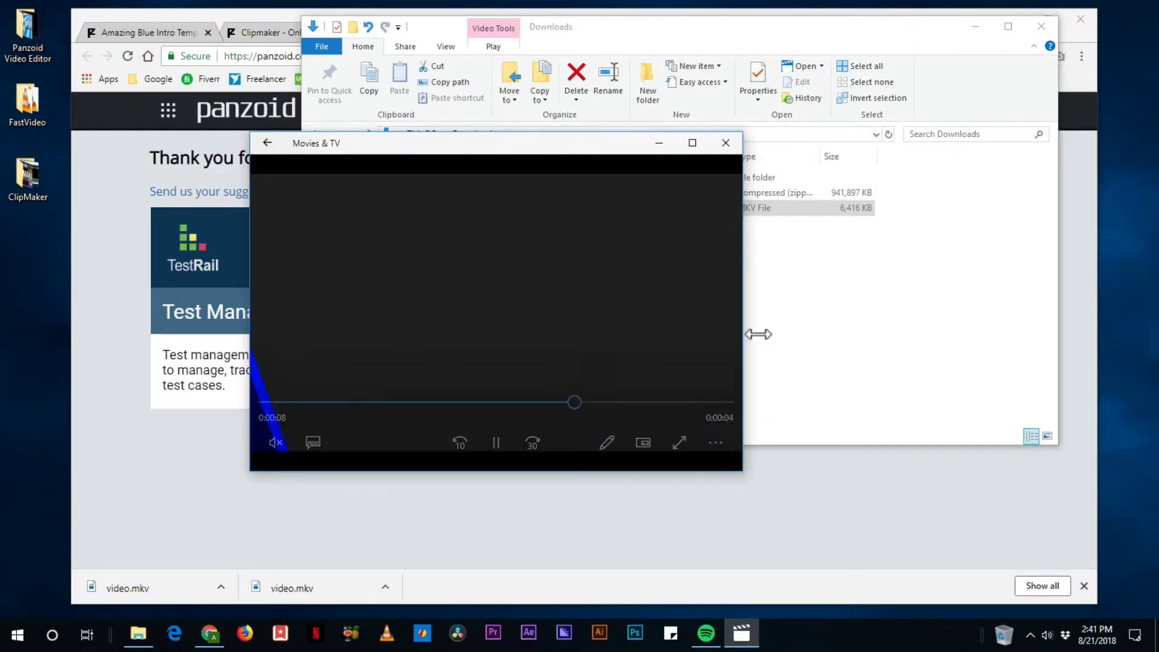
click(724, 143)
Rename the rendered video file to "video INTRO" and move it into the Panzoid Video Editor folder on the desktop
click(455, 207)
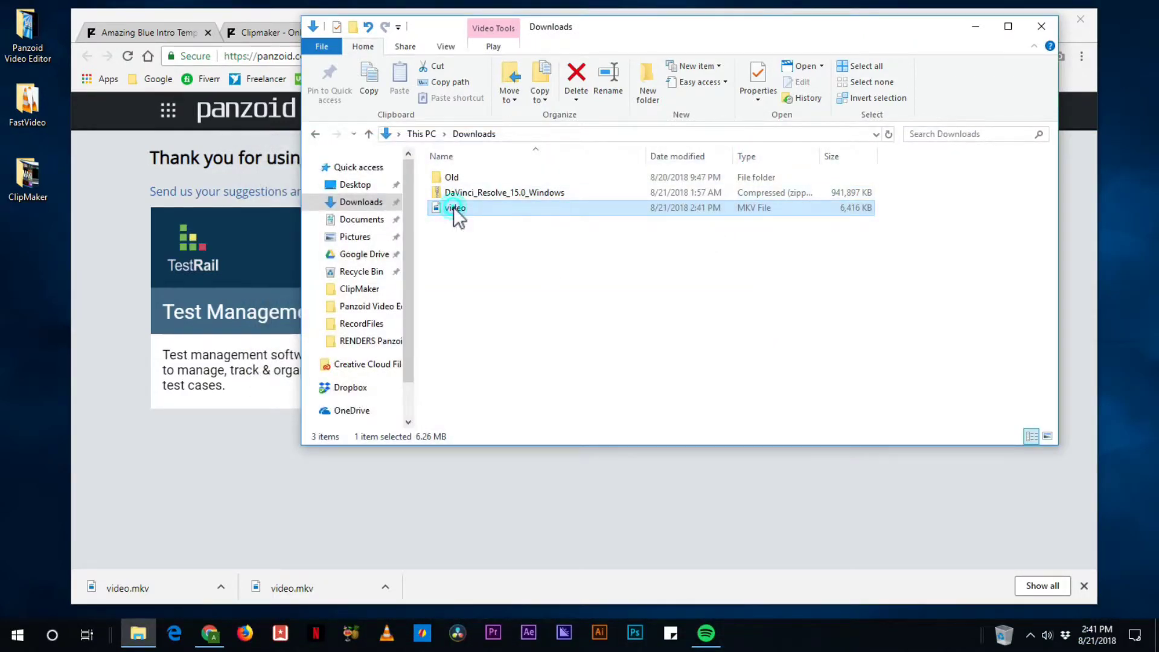
key(Right)
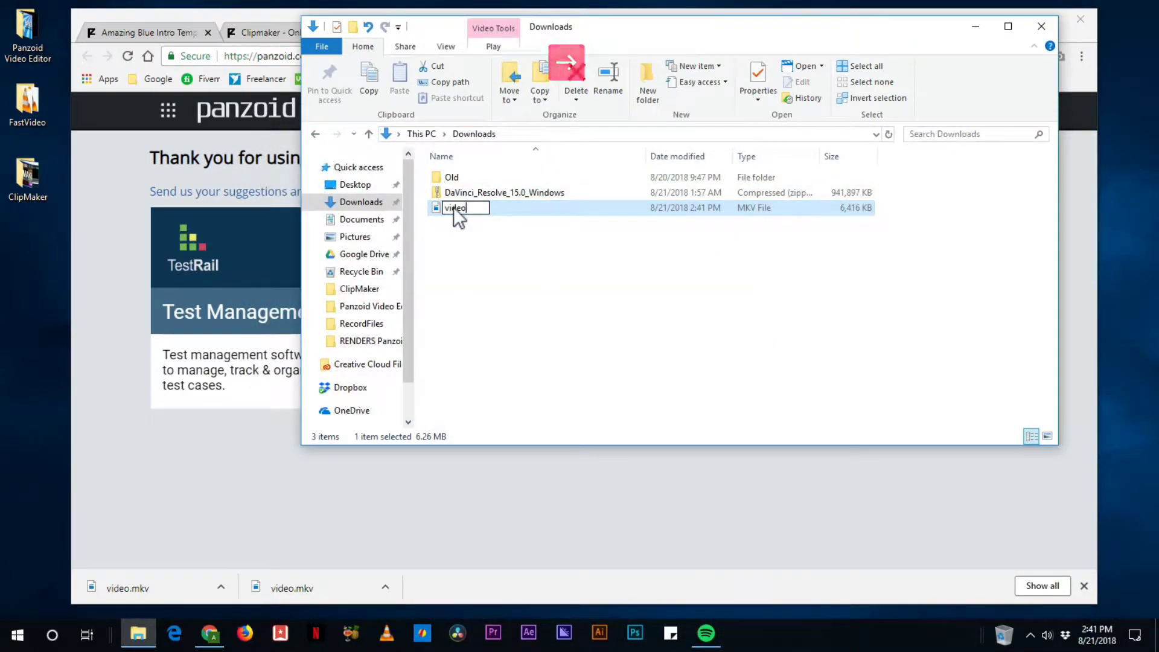
text(INTRO)
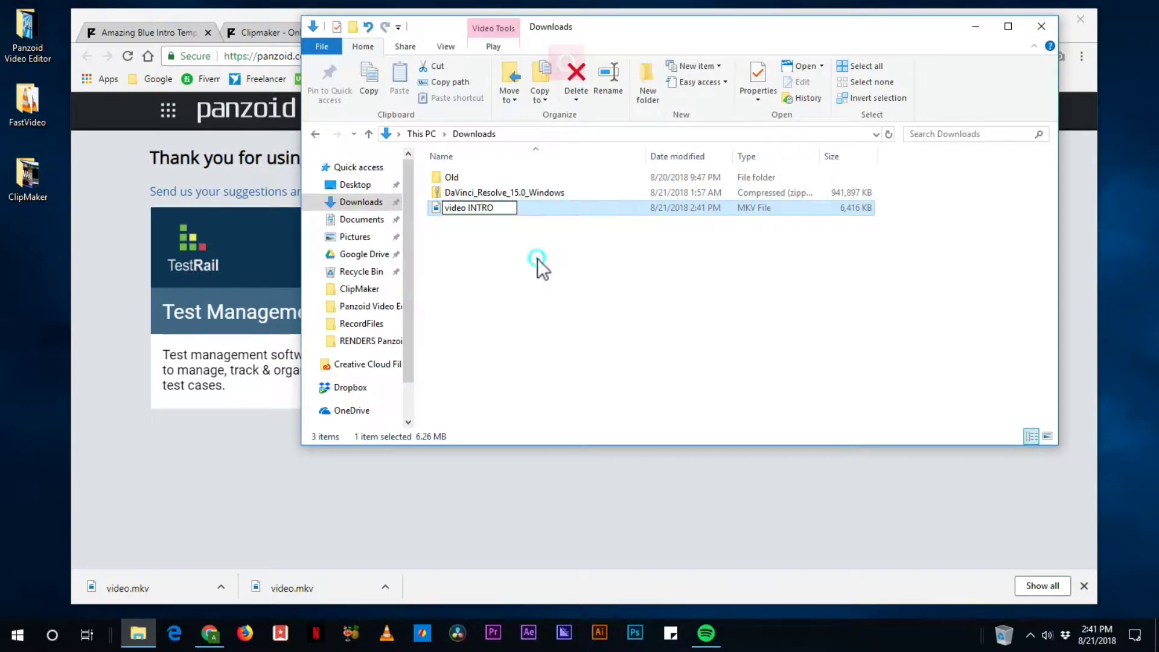
key(Return)
drag(451, 210, 25, 30)
Open the Panzoid Video Editor folder, play its "video" file and skip ahead to view the FASTVIDEO intro
double_click(23, 28)
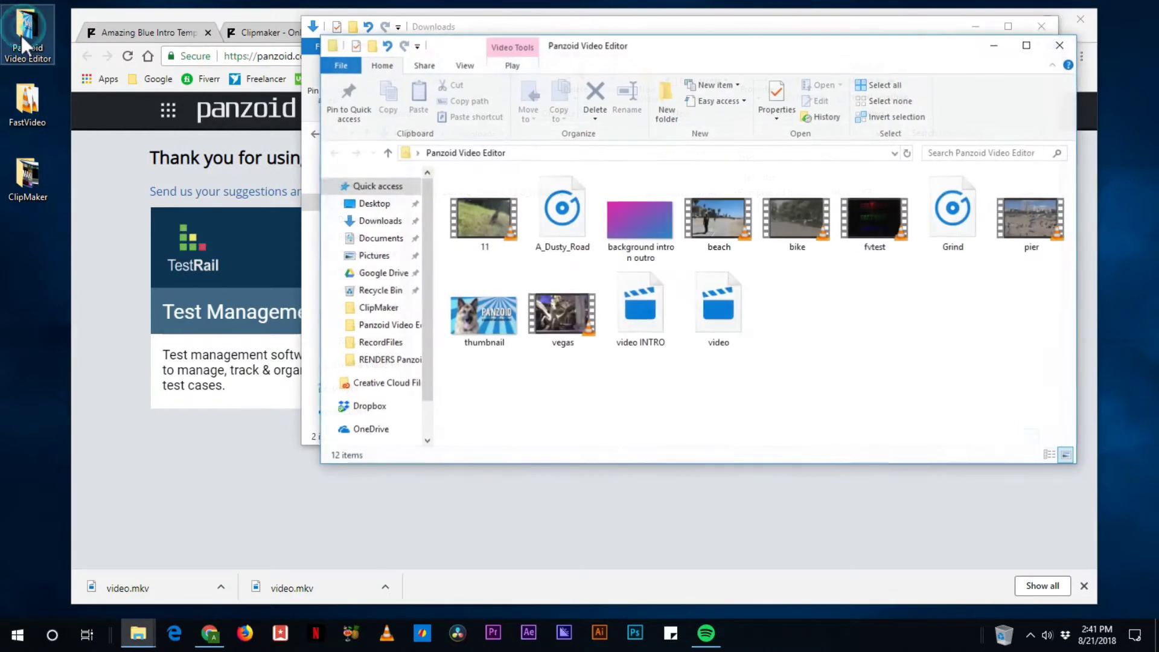
click(723, 327)
right_click(723, 328)
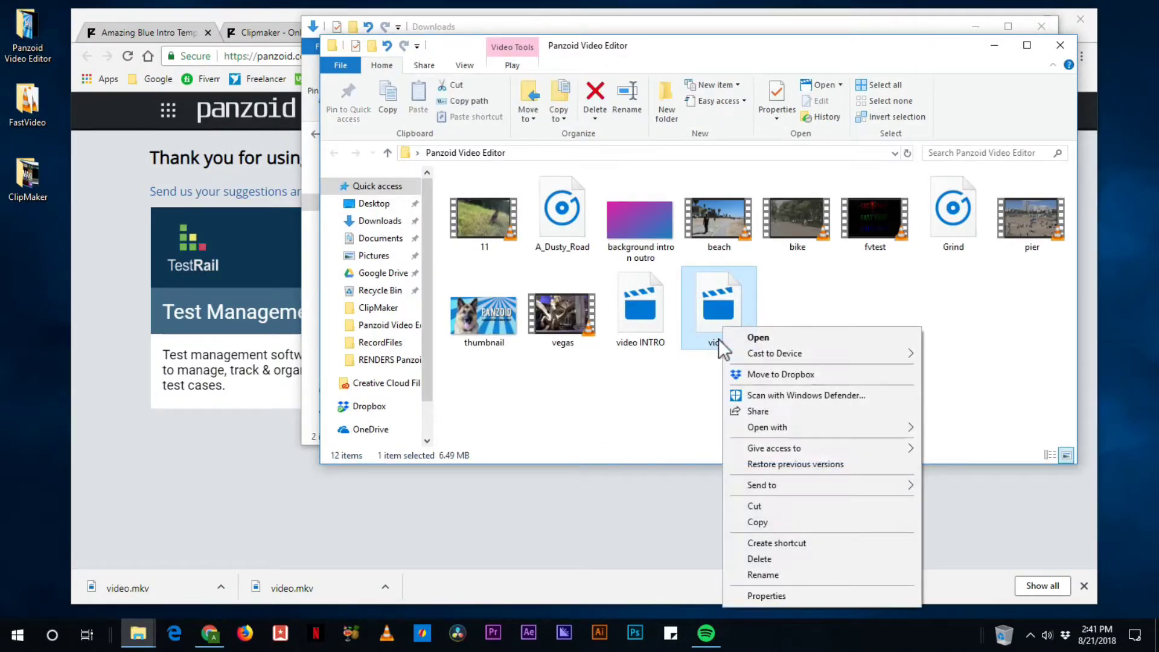
click(743, 336)
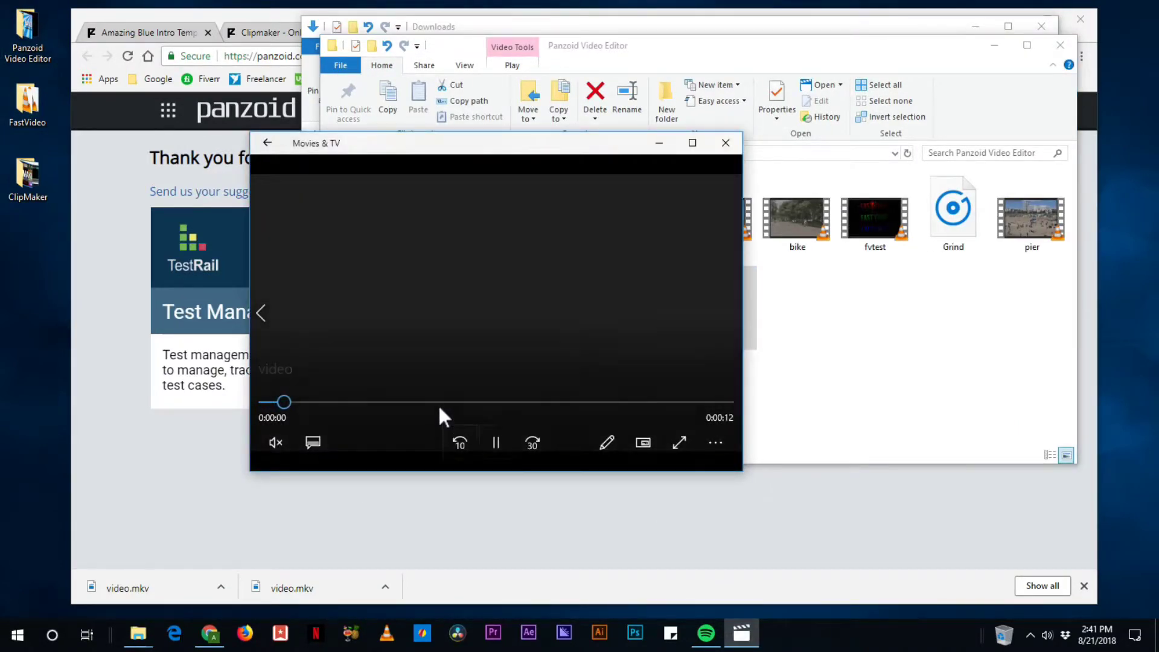
click(440, 403)
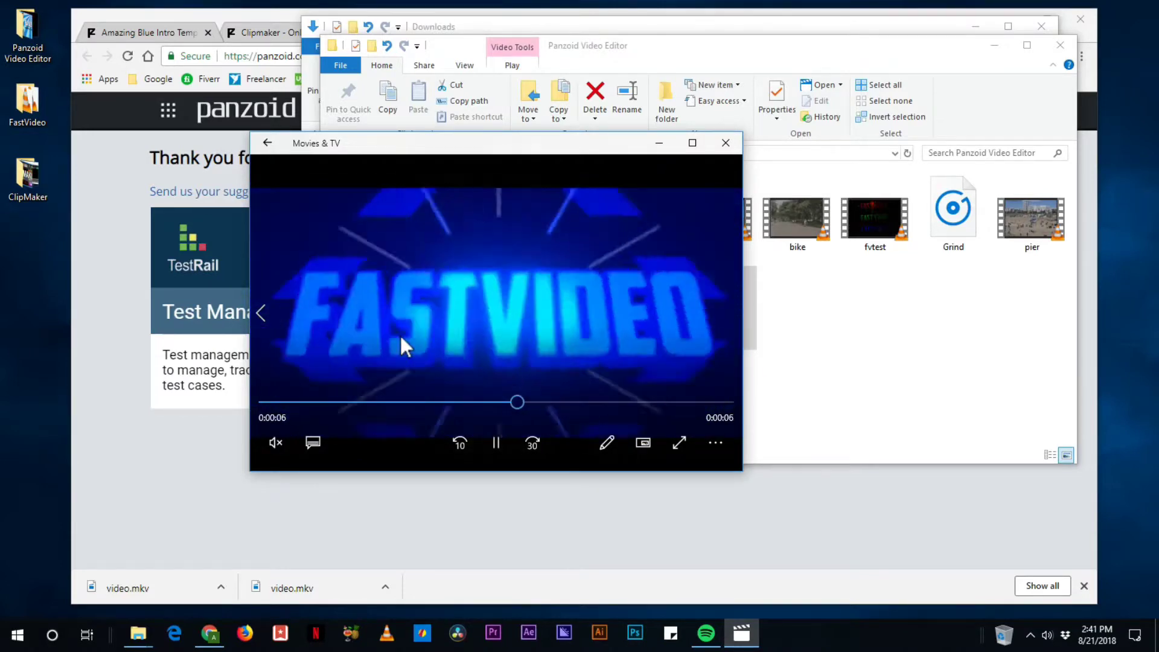
Close the video player, delete the "video" file from the Panzoid Video Editor folder, keeping "video INTRO", and close the folder
click(725, 143)
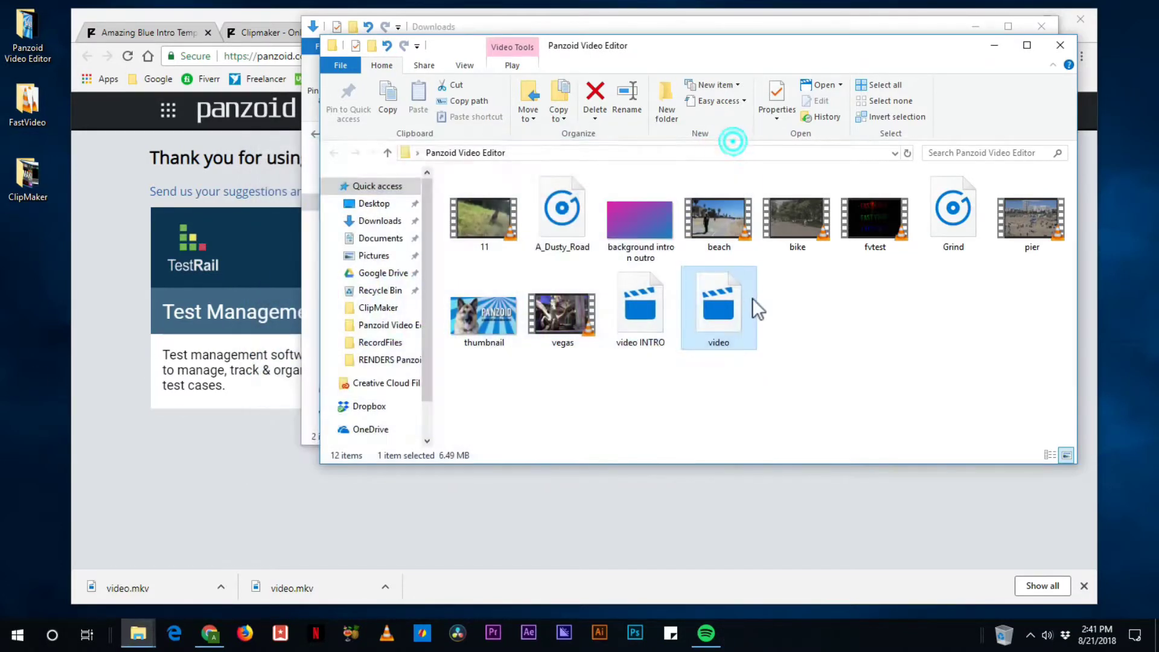
right_click(737, 302)
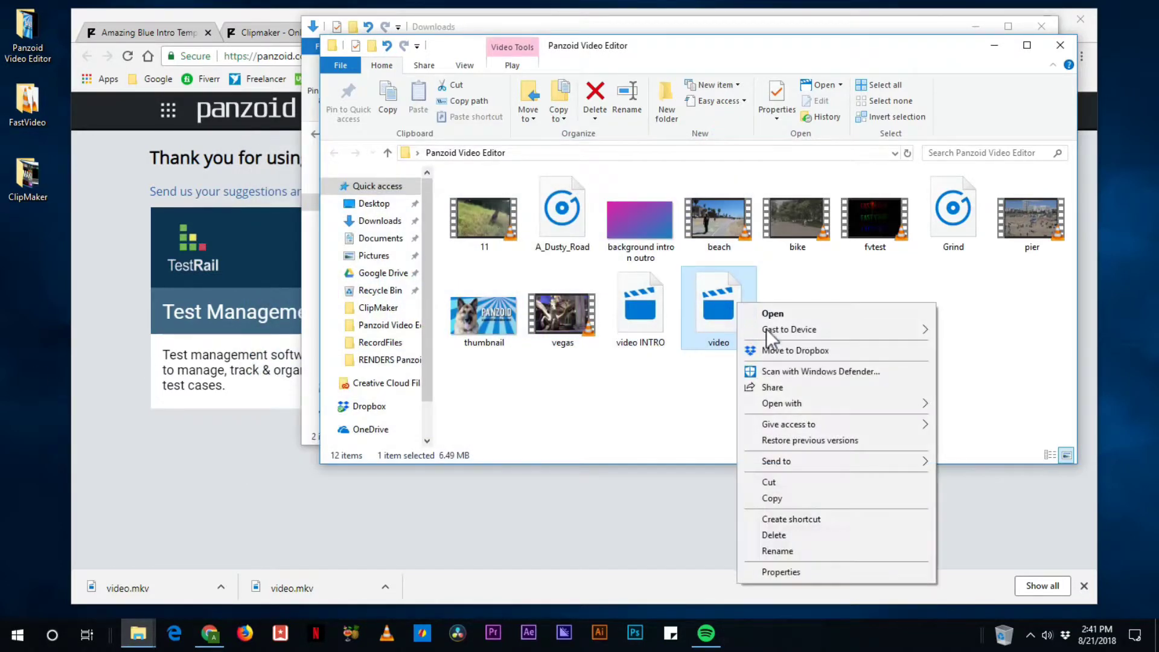
click(779, 535)
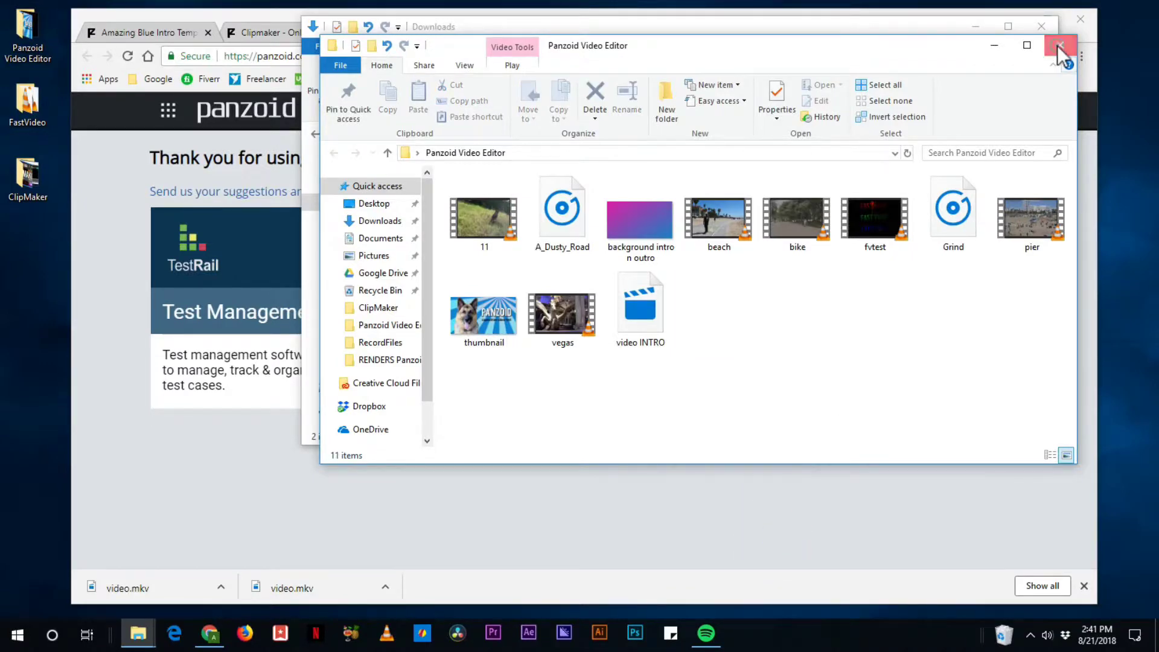
click(1058, 46)
Switch to the Chrome browser, close the Panzoid download page and return from the finished render to editing in Clipmaker
click(122, 302)
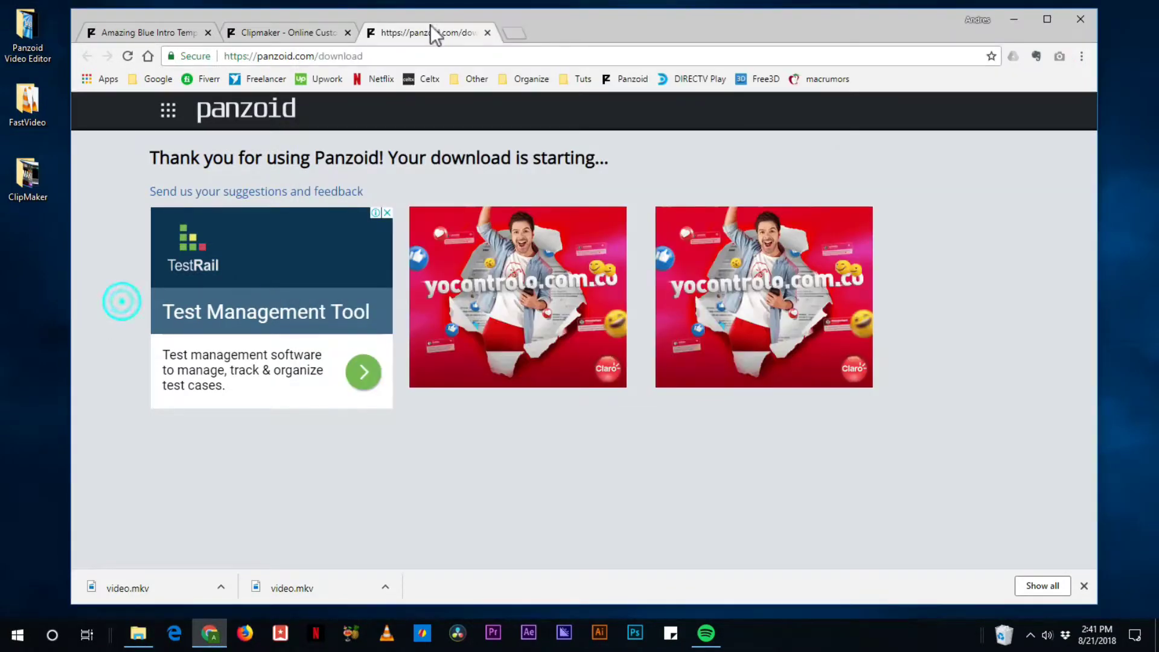
click(486, 33)
click(488, 33)
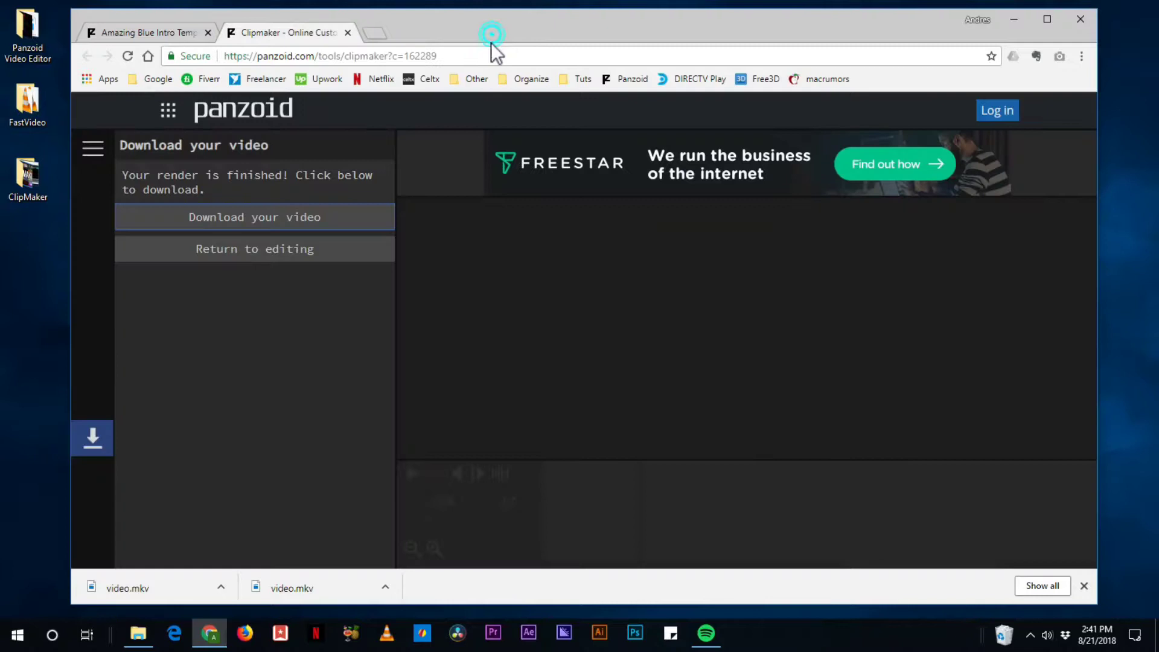
click(269, 247)
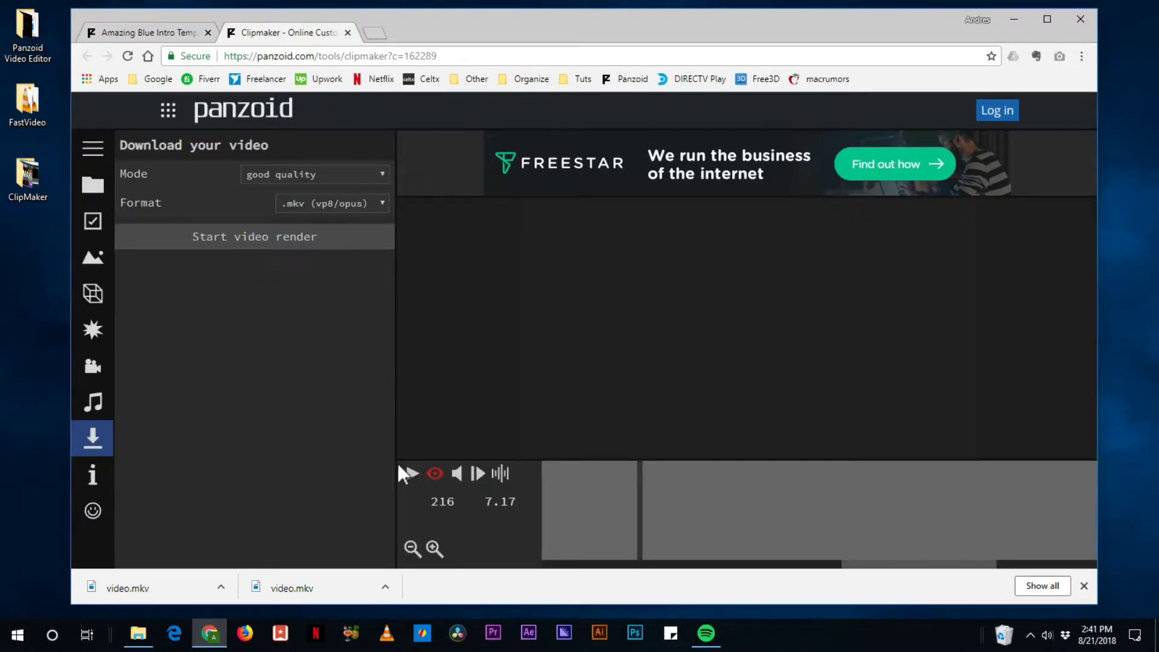
Examine the Bloom effect's settings and scrub the intro preview forward to frame 262
mouse_move(752, 529)
mouse_down()
mouse_move(866, 537)
mouse_move(772, 536)
mouse_up()
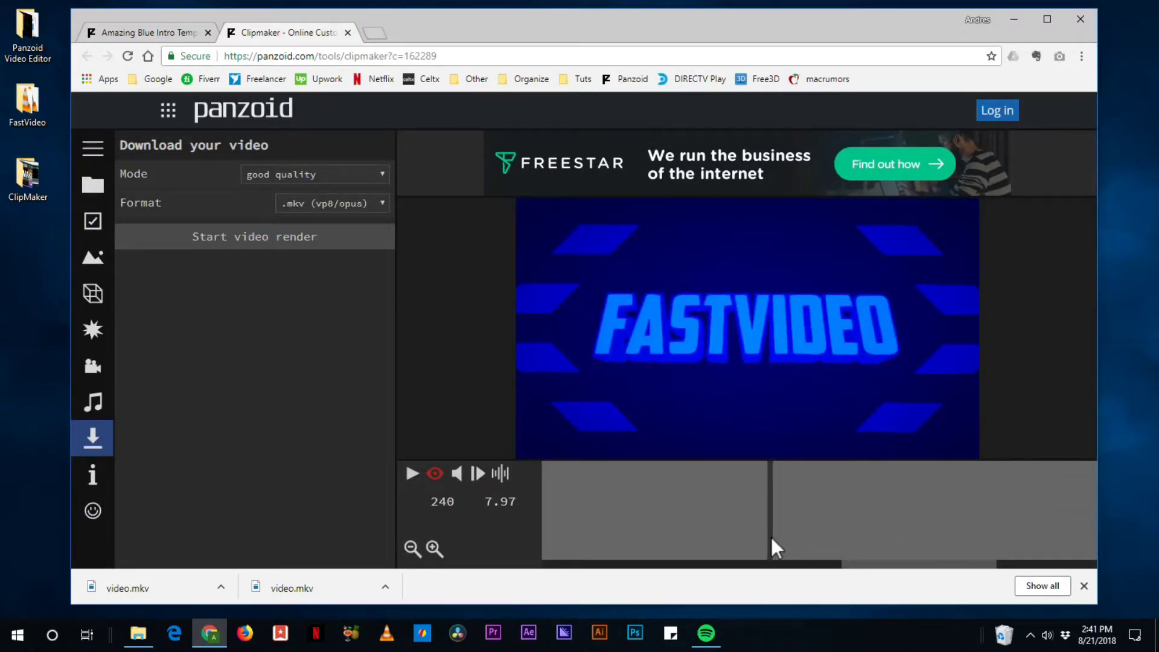
click(93, 330)
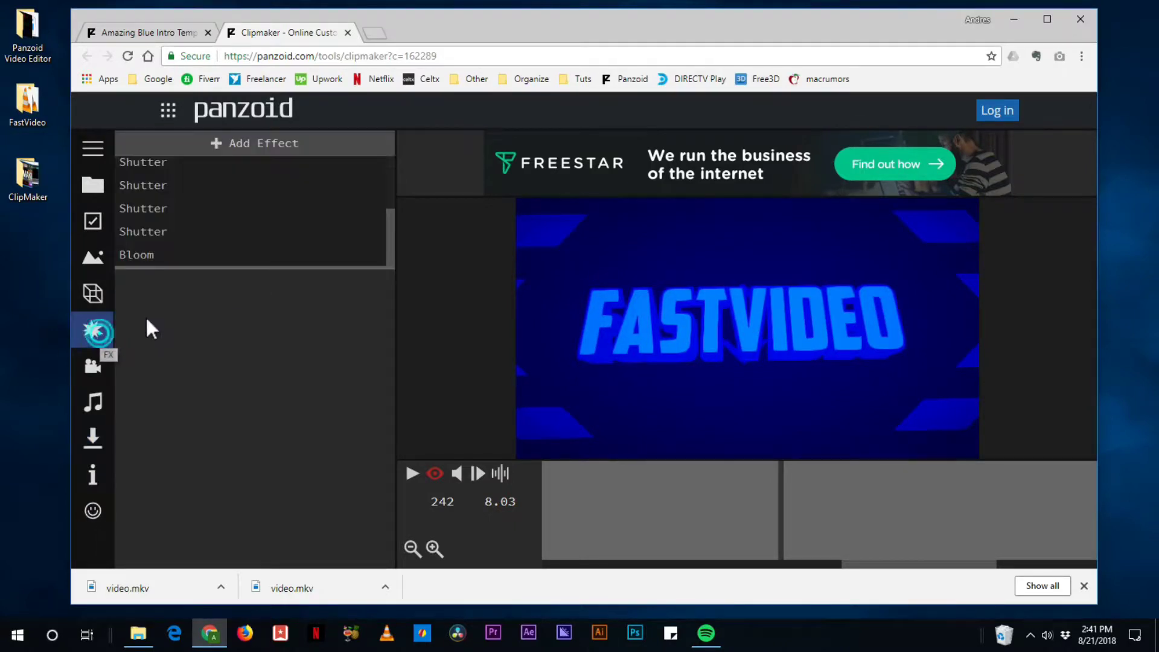
click(142, 254)
drag(593, 491, 888, 531)
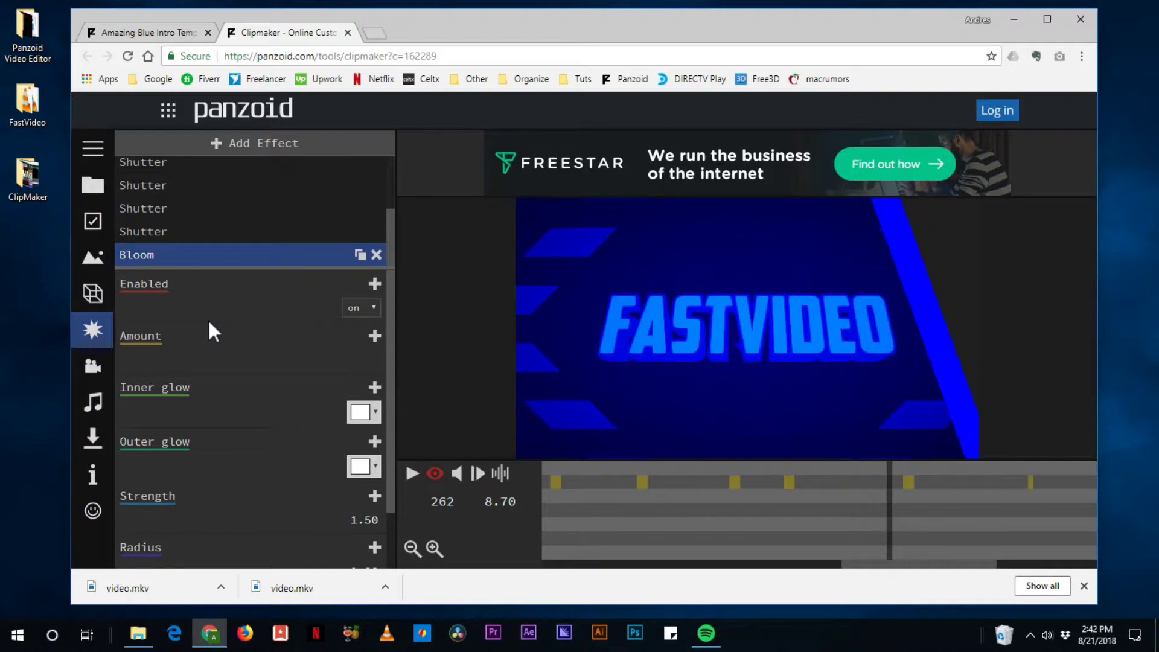
View the blue intro template's creation page, then close the Clipmaker project tab and discard its unsaved changes
click(145, 34)
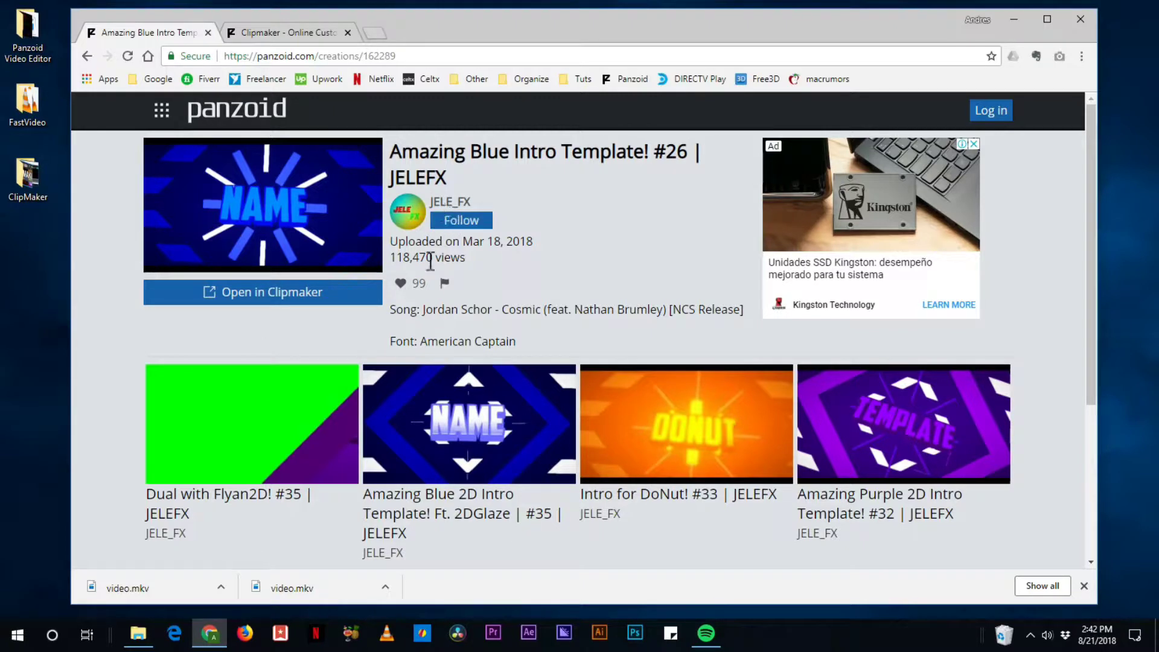
click(348, 32)
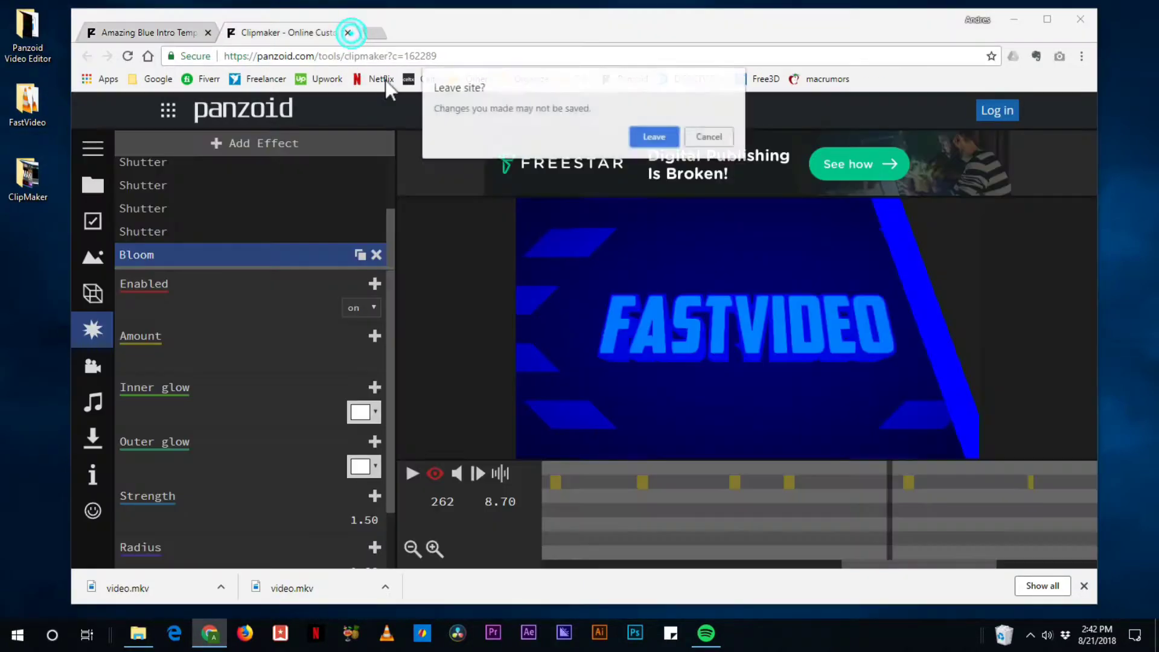
click(654, 135)
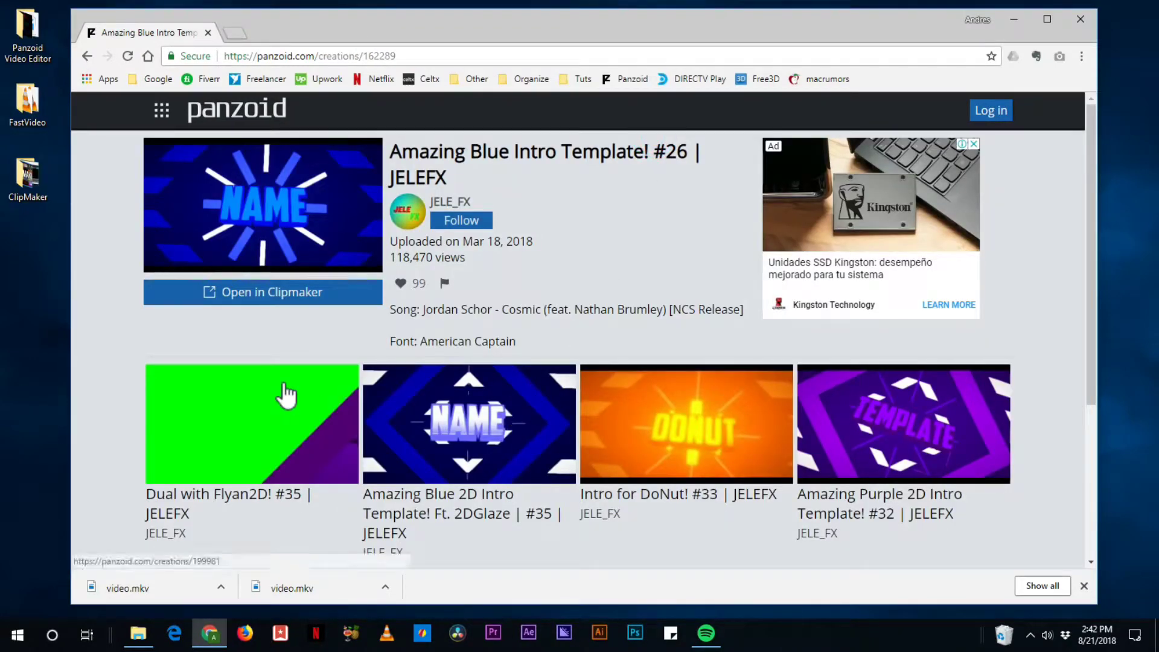
Look over the author's other templates, open a blank Clipmaker session and go to its full gallery of creations
scroll(169, 229, down, 3)
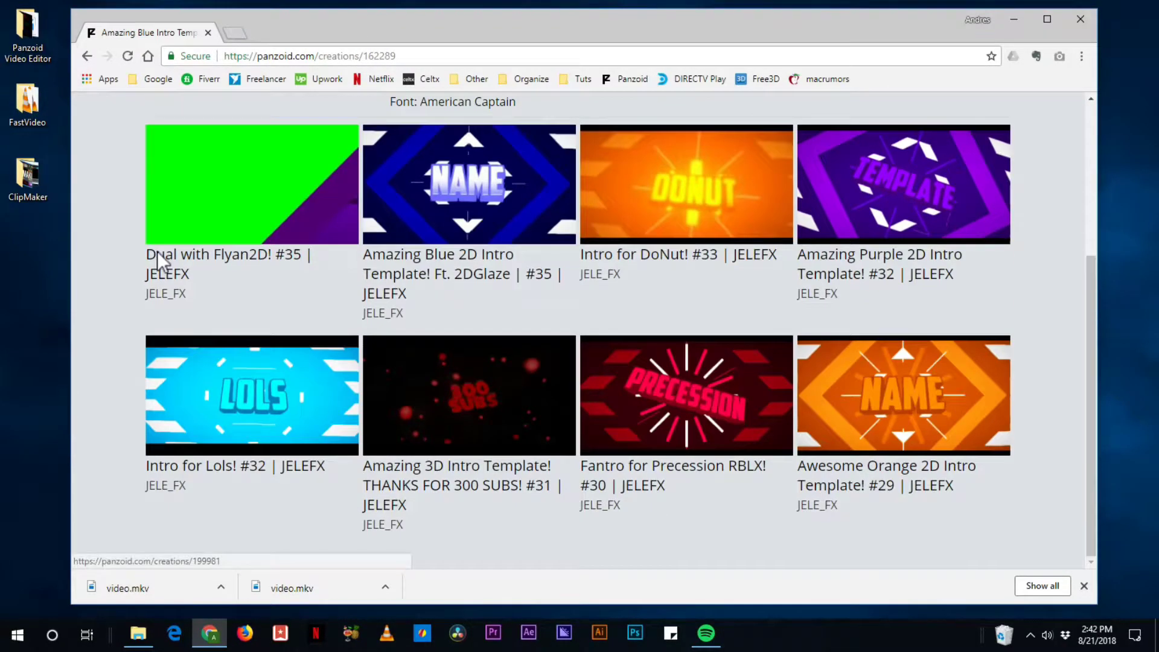
scroll(175, 242, up, 4)
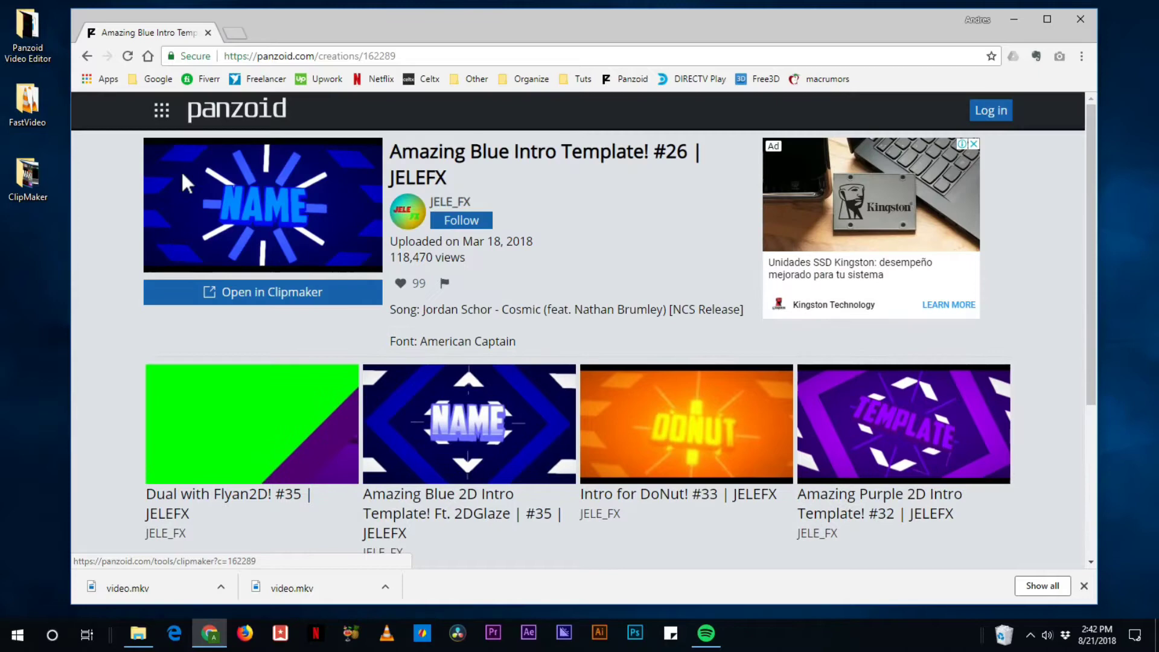
click(242, 109)
click(294, 238)
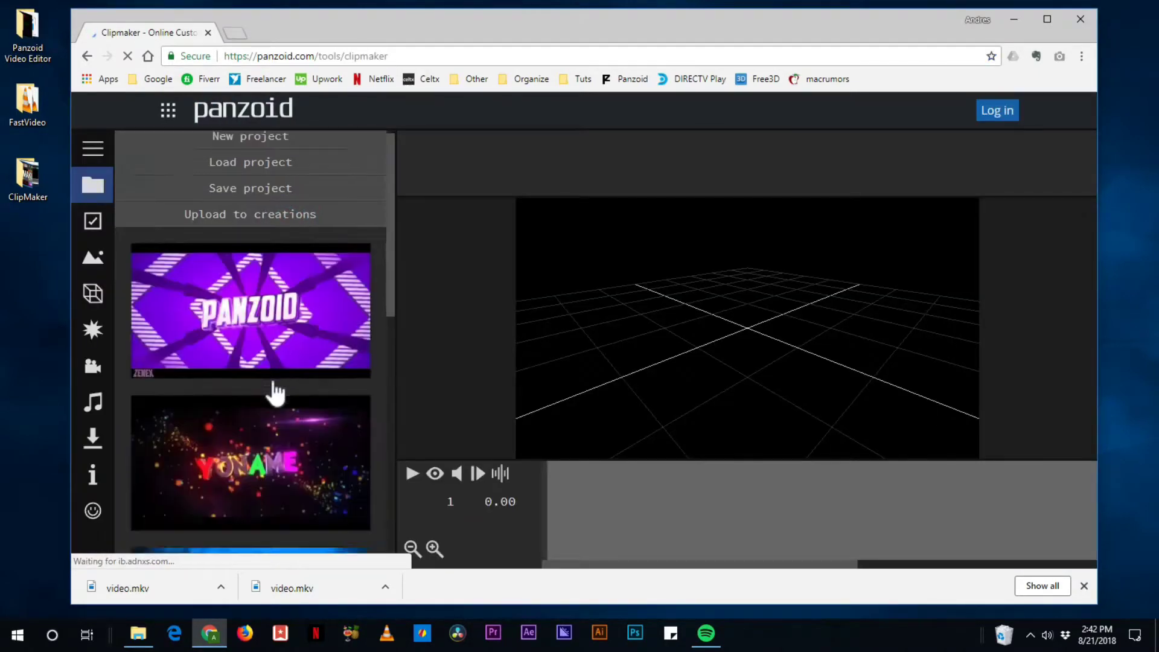
scroll(274, 388, down, 5)
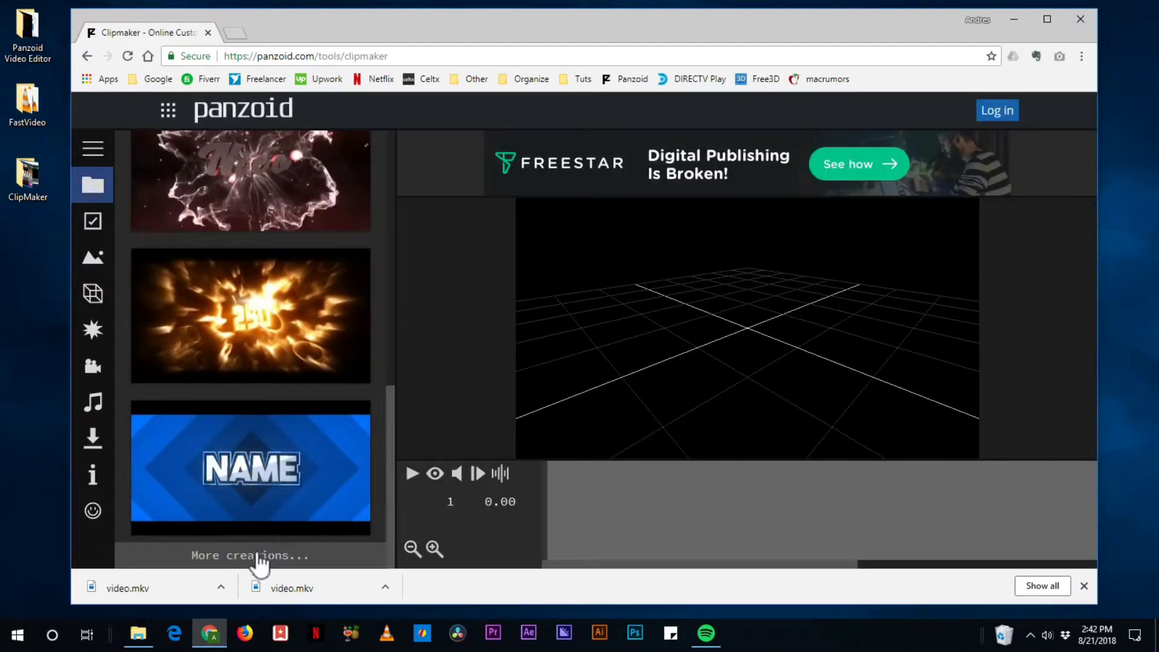
click(253, 554)
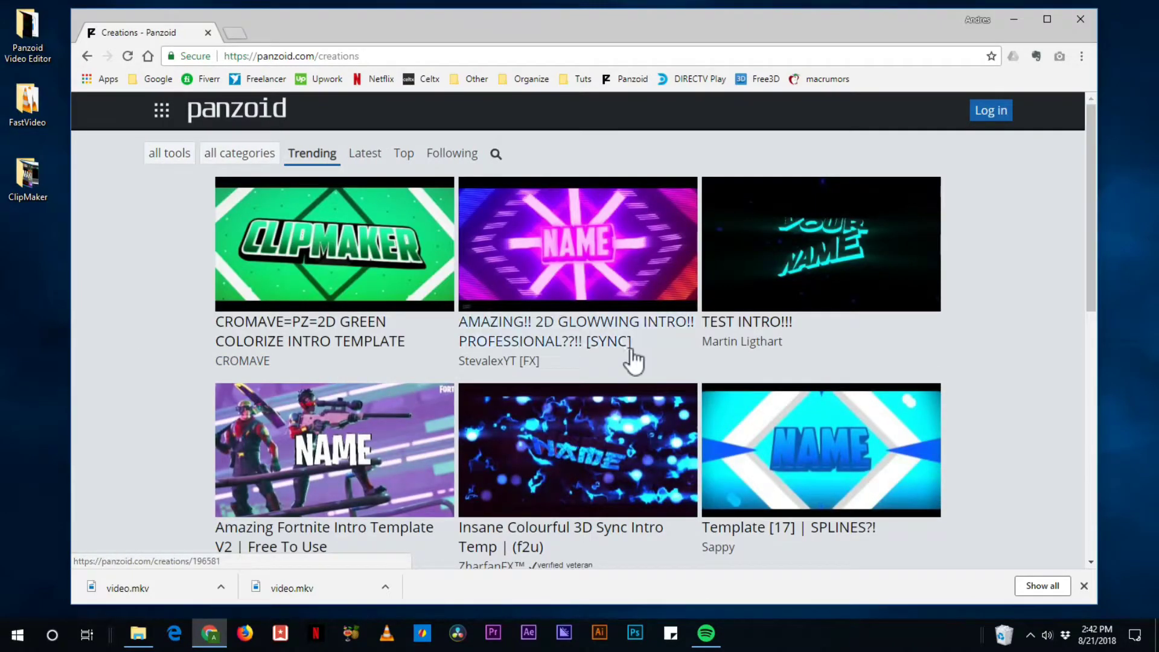
Browse the trending creations and open the "Intro for platinumshadow24!" template in Clipmaker
scroll(364, 314, down, 3)
scroll(364, 312, down, 10)
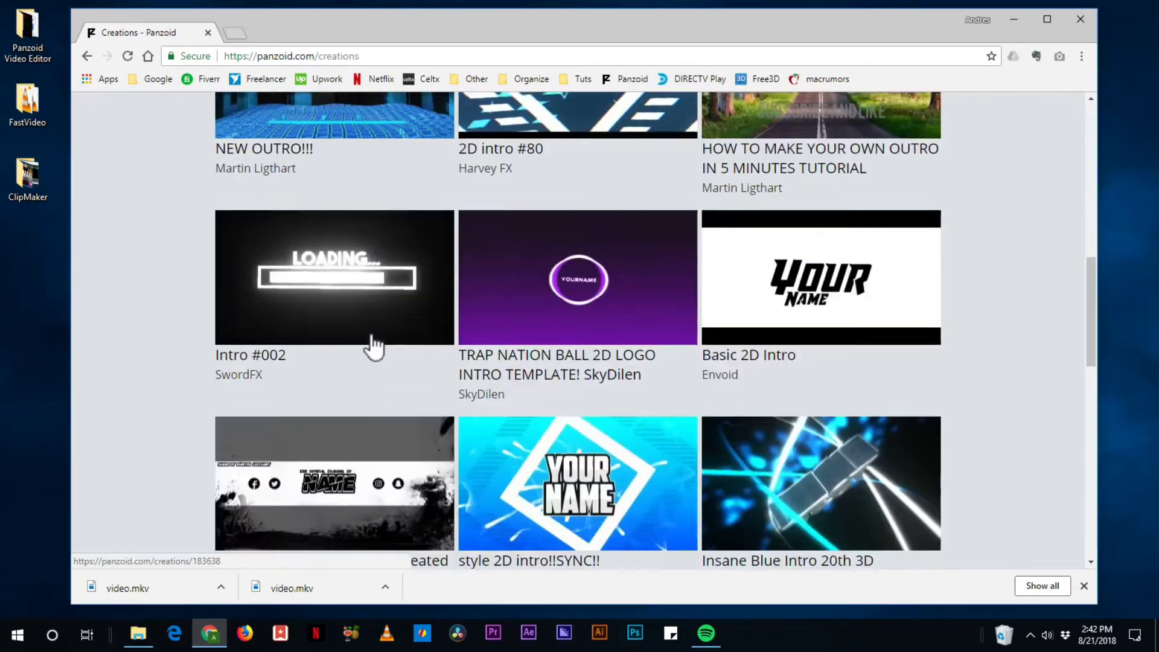
scroll(371, 332, down, 15)
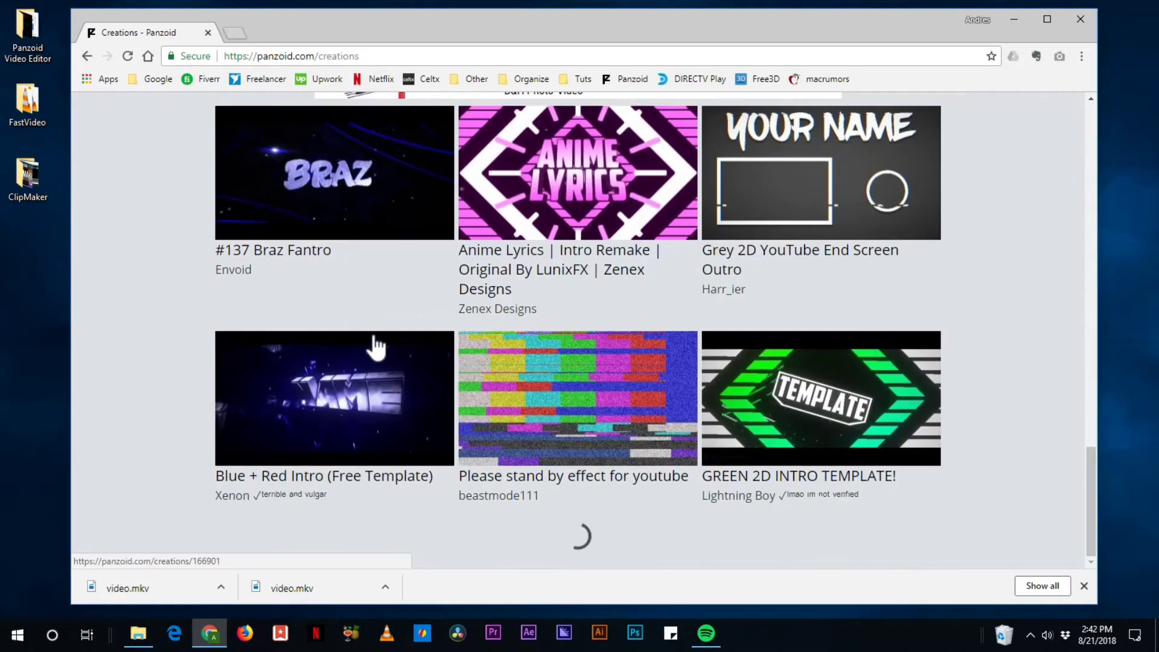
scroll(375, 347, down, 5)
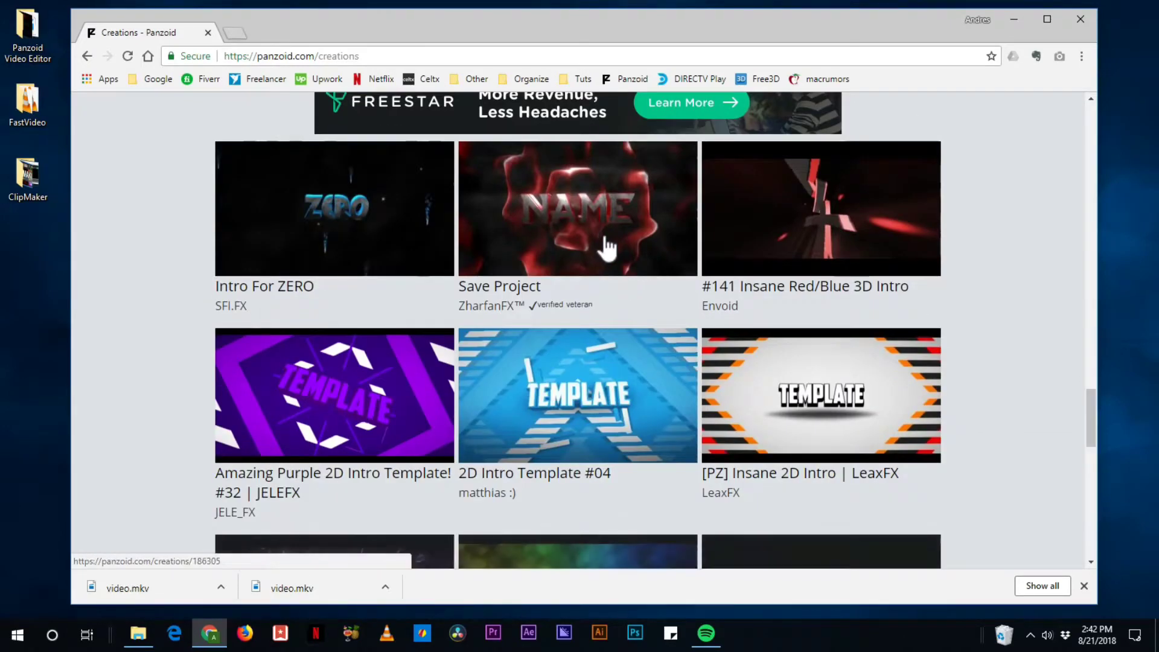
scroll(374, 262, down, 6)
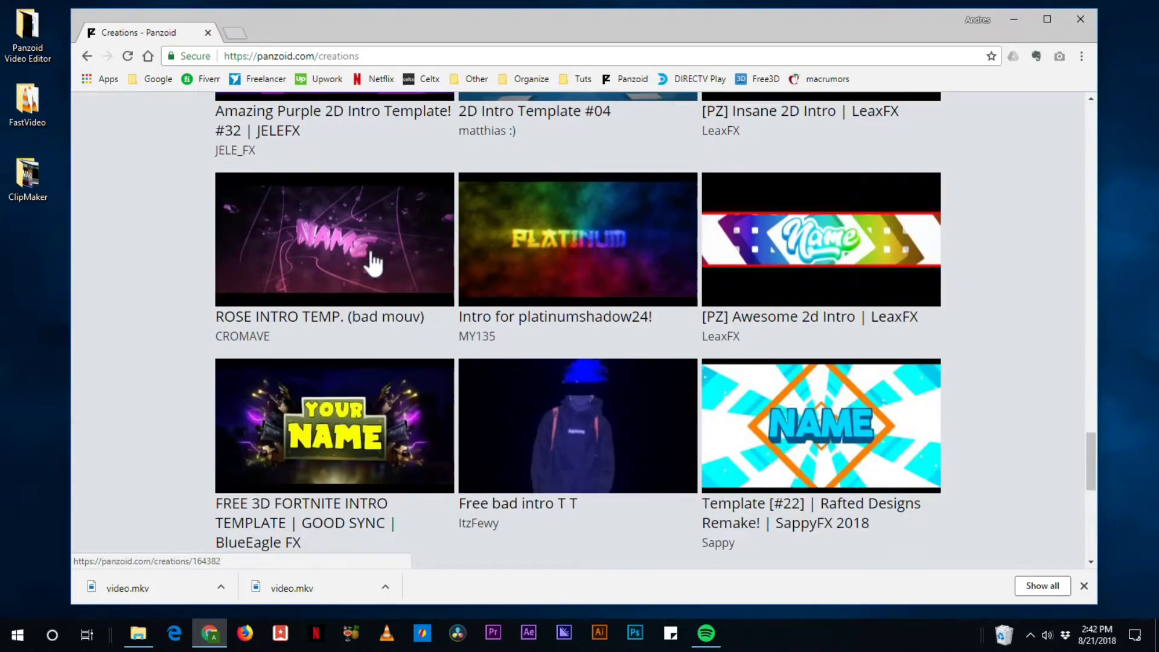
scroll(374, 262, down, 4)
scroll(376, 259, up, 5)
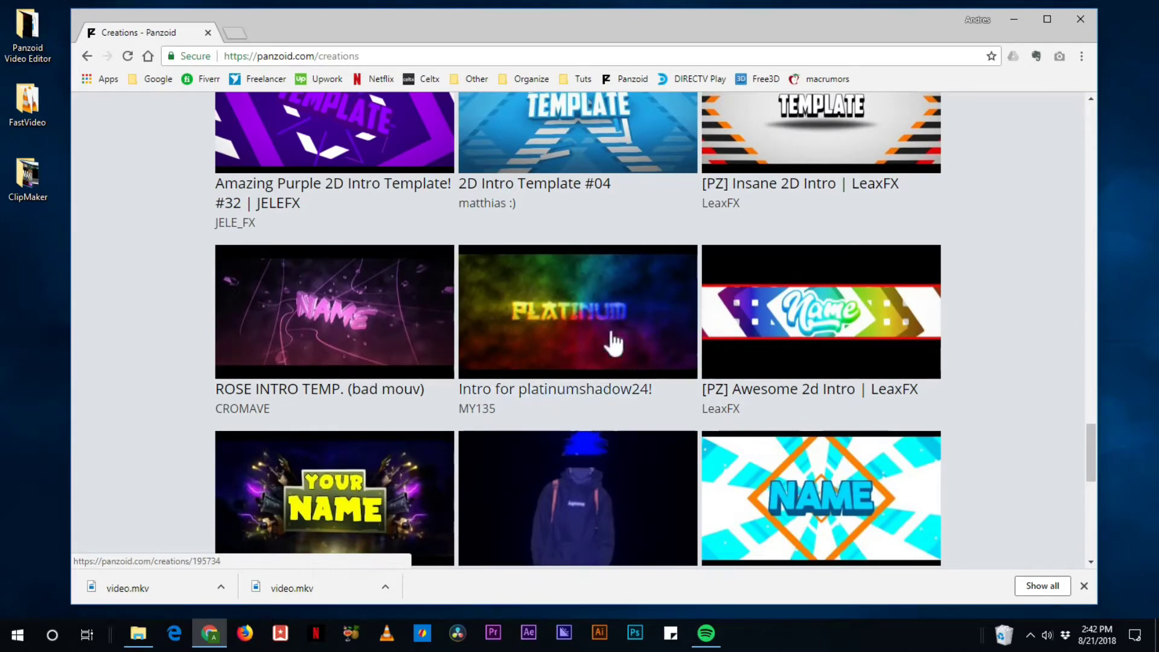
click(566, 289)
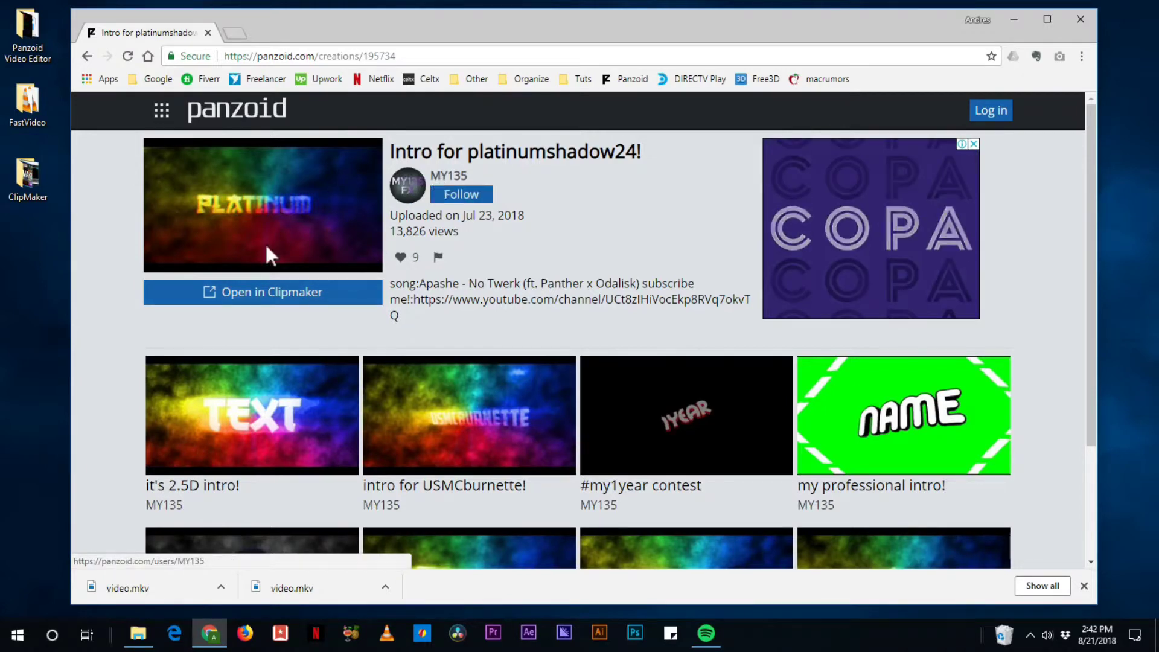
click(254, 293)
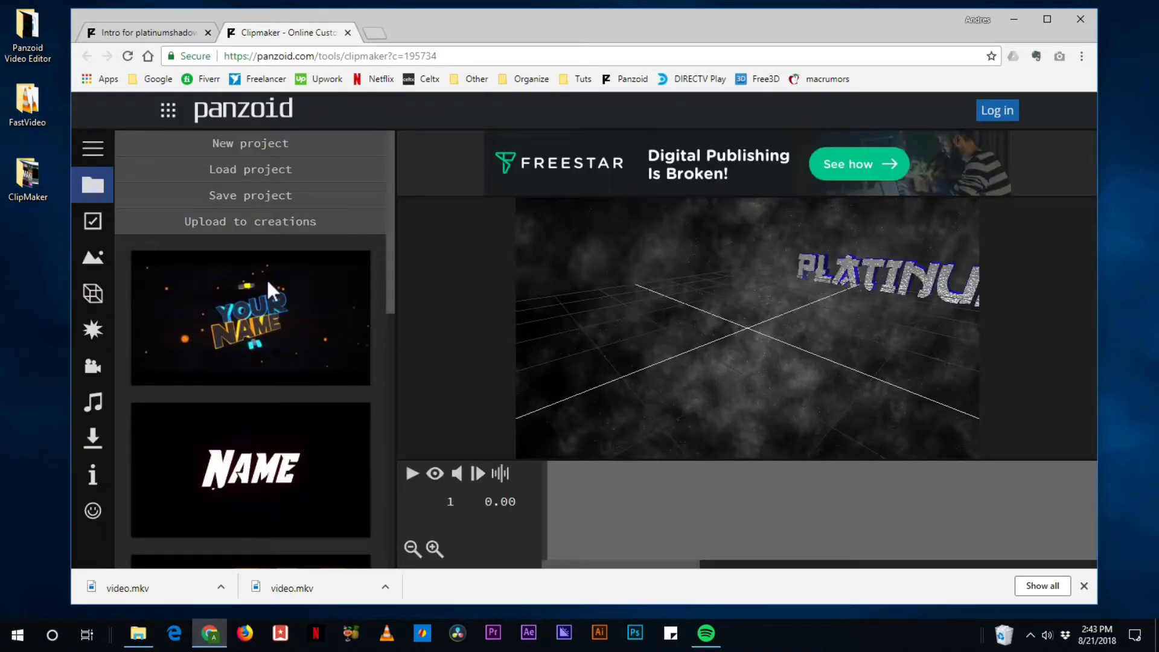
Play the PLATINUM intro through to the SHADOW24 text and pause it at frame 222
drag(789, 386, 498, 486)
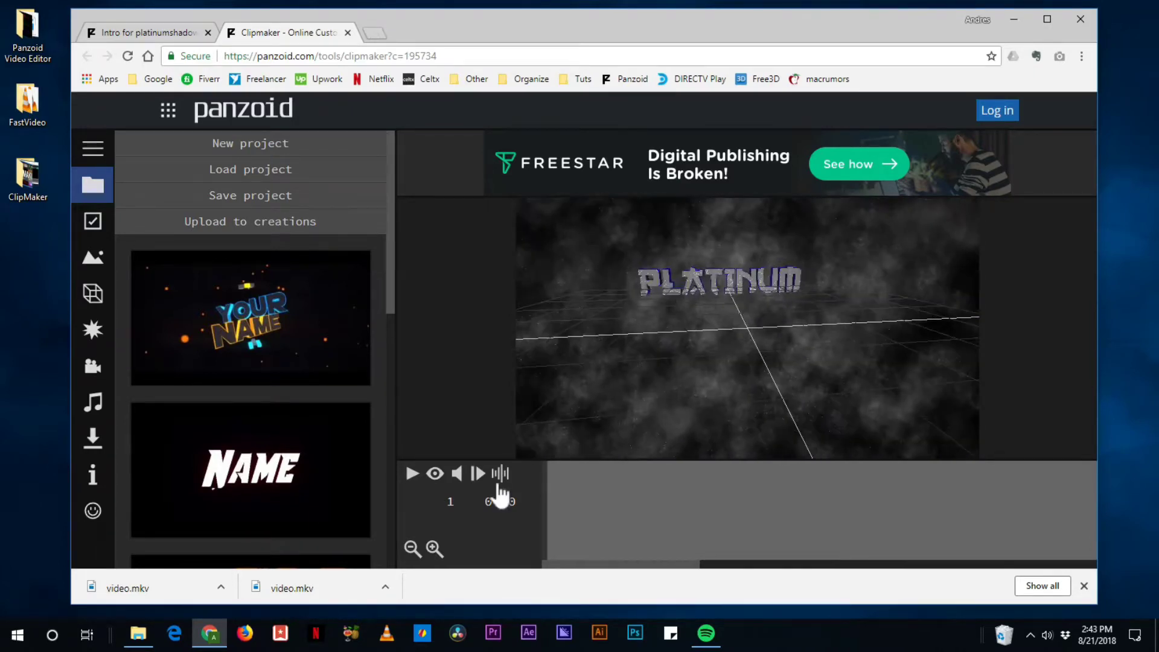
click(414, 477)
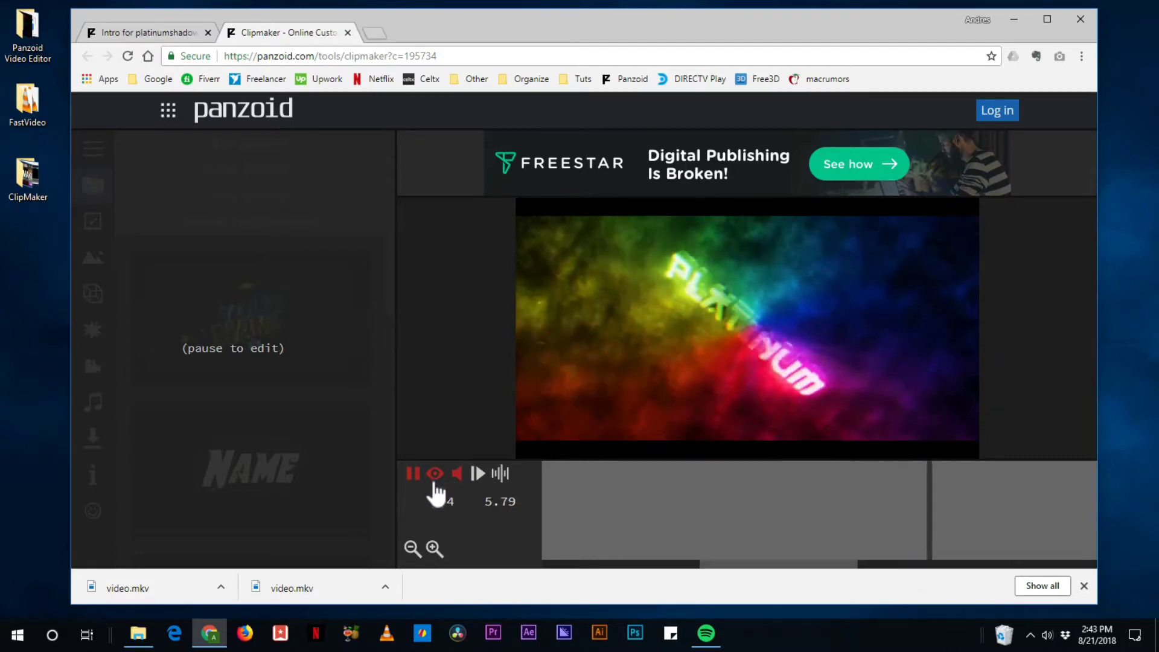
click(414, 475)
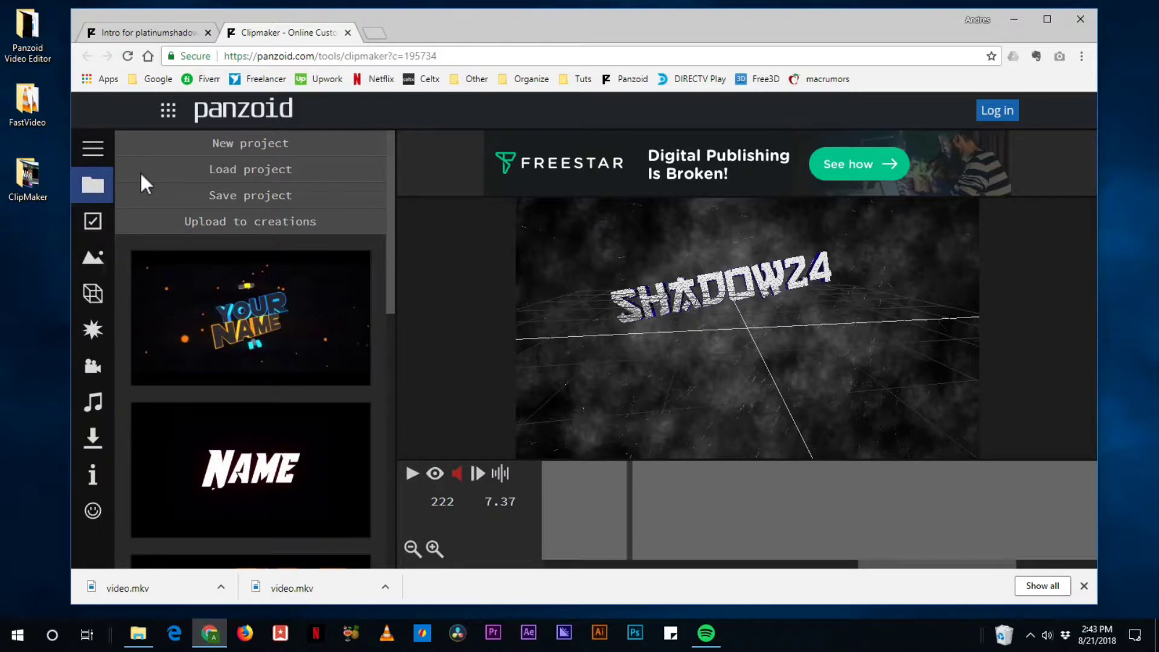
Review the template's basic settings, scene choices and object list, including the text groups, particles and lights
click(95, 221)
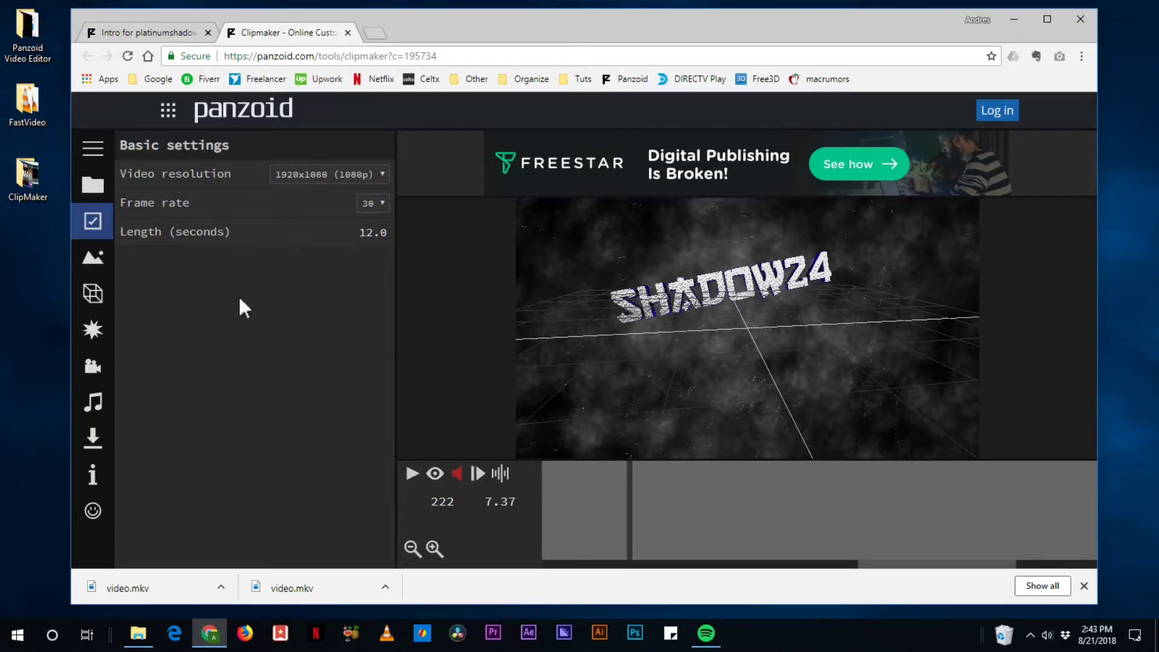
click(94, 258)
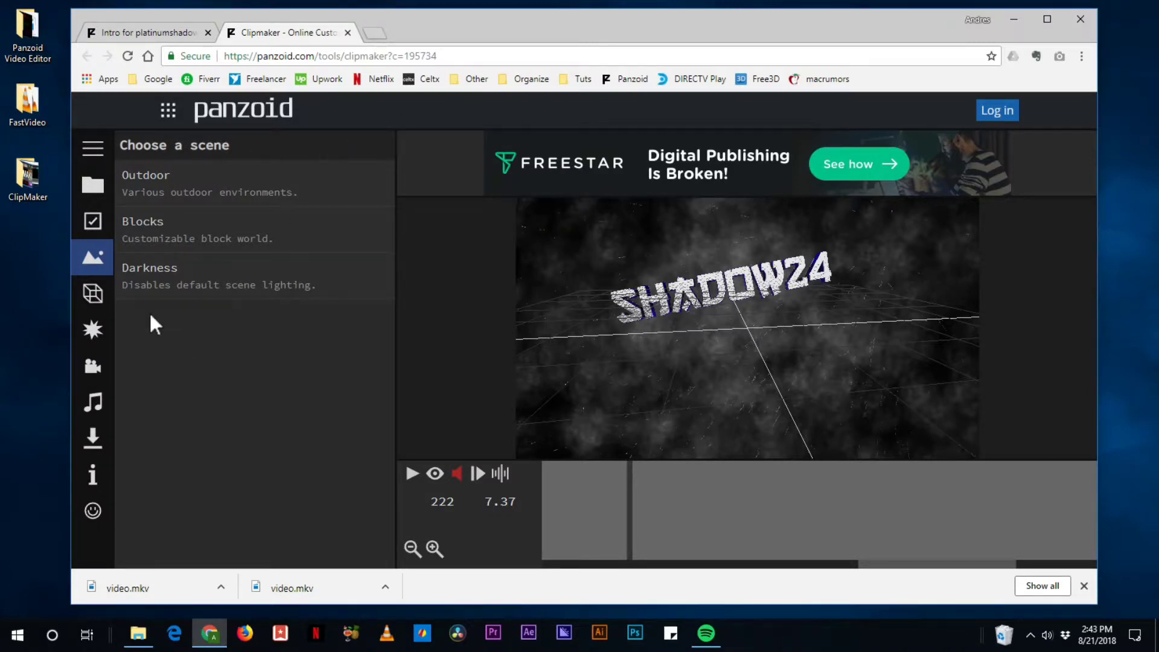
click(94, 294)
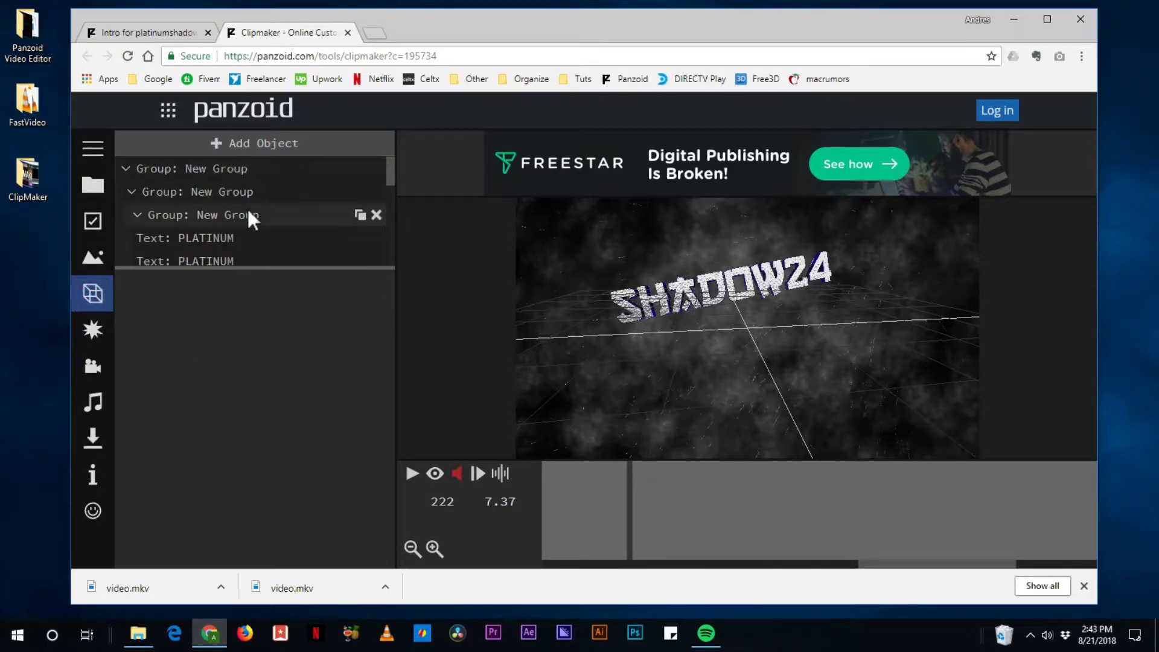
scroll(245, 215, down, 1)
scroll(208, 202, up, 1)
scroll(198, 206, down, 1)
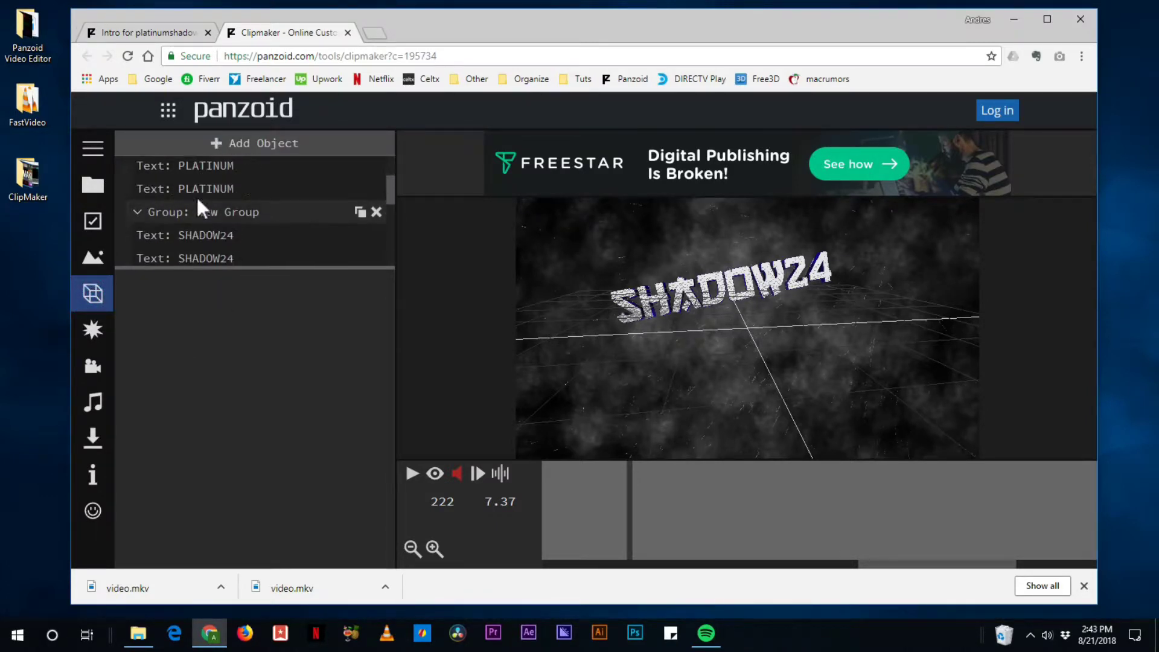
scroll(200, 199, down, 3)
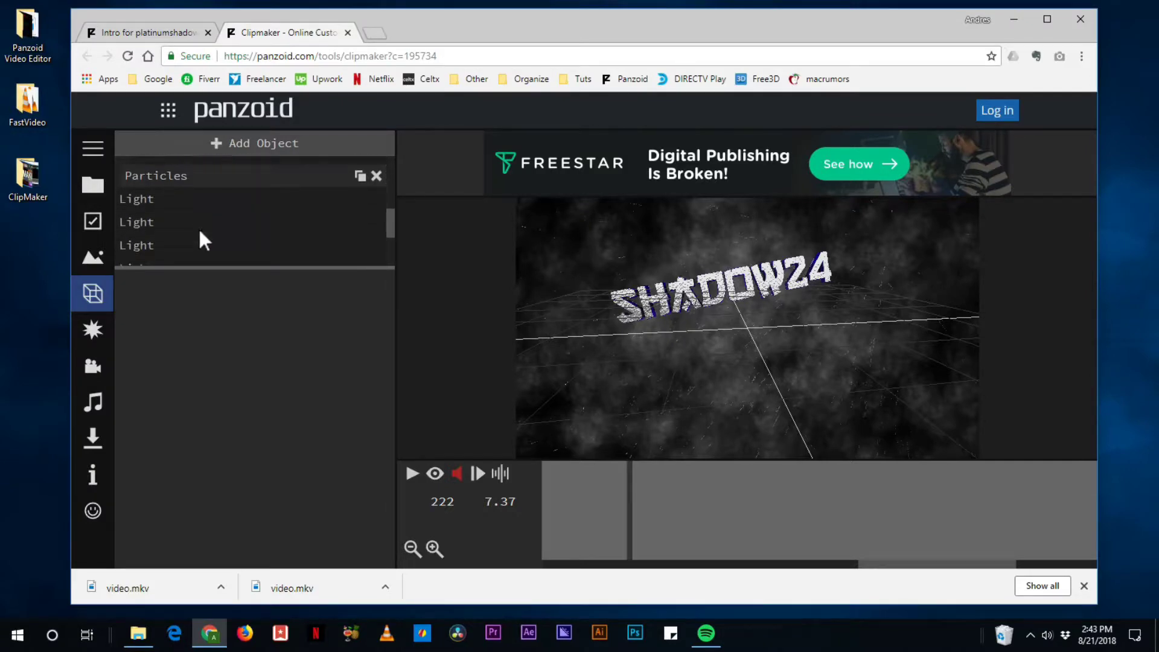
Inspect the first Light object's settings and placement in the scene, then show the intro through the camera view
click(142, 185)
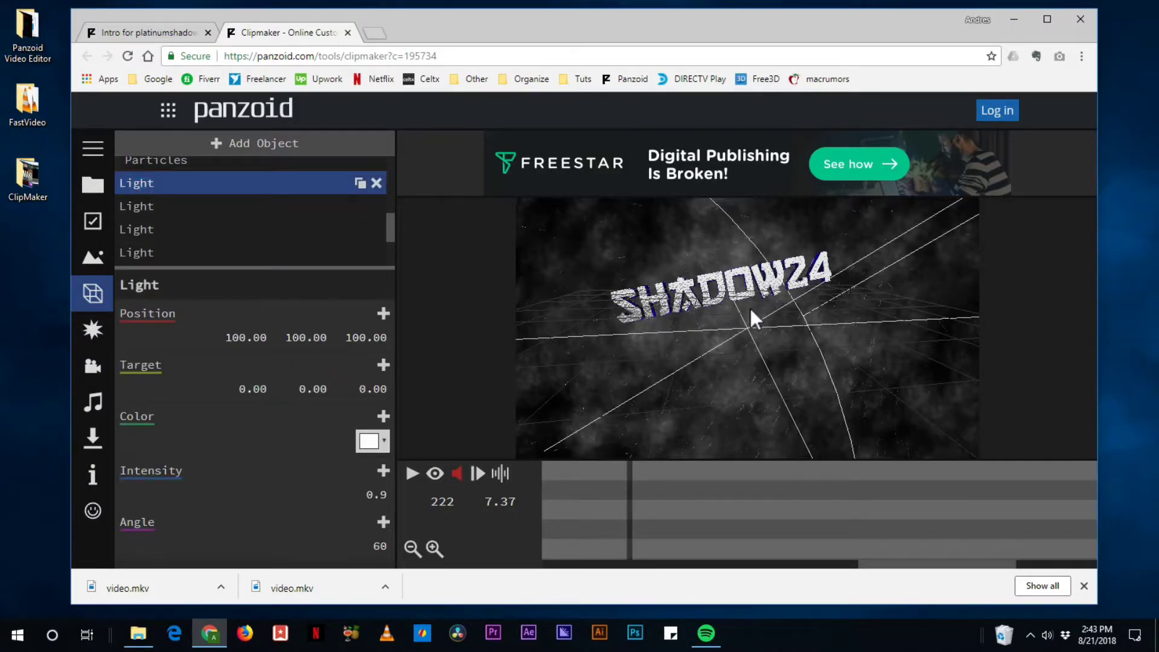
drag(755, 299, 748, 317)
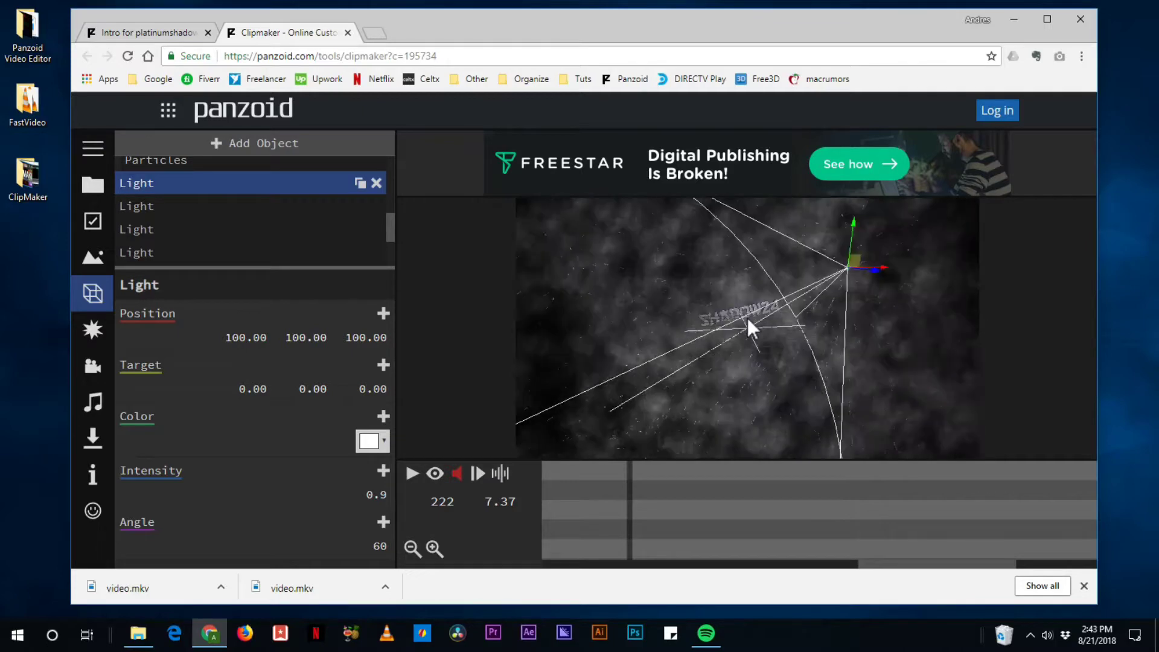
click(434, 473)
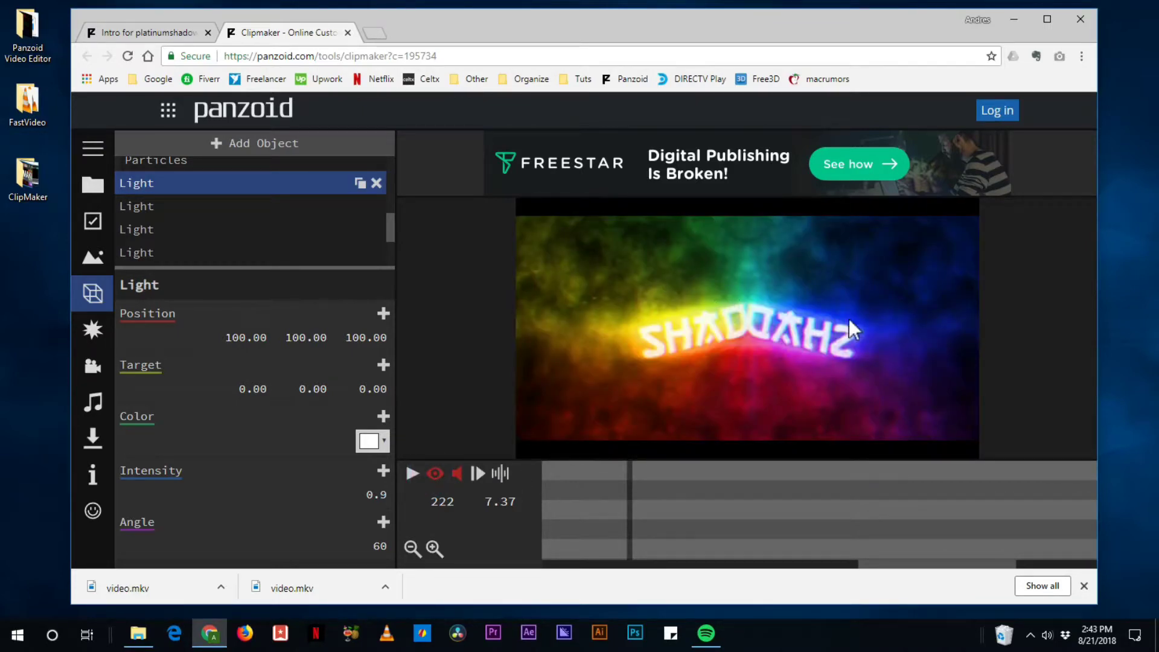
Turn off the render preview and look through the object list, from the PLATINUM and SHADOW24 texts to the lights and shapes
click(434, 473)
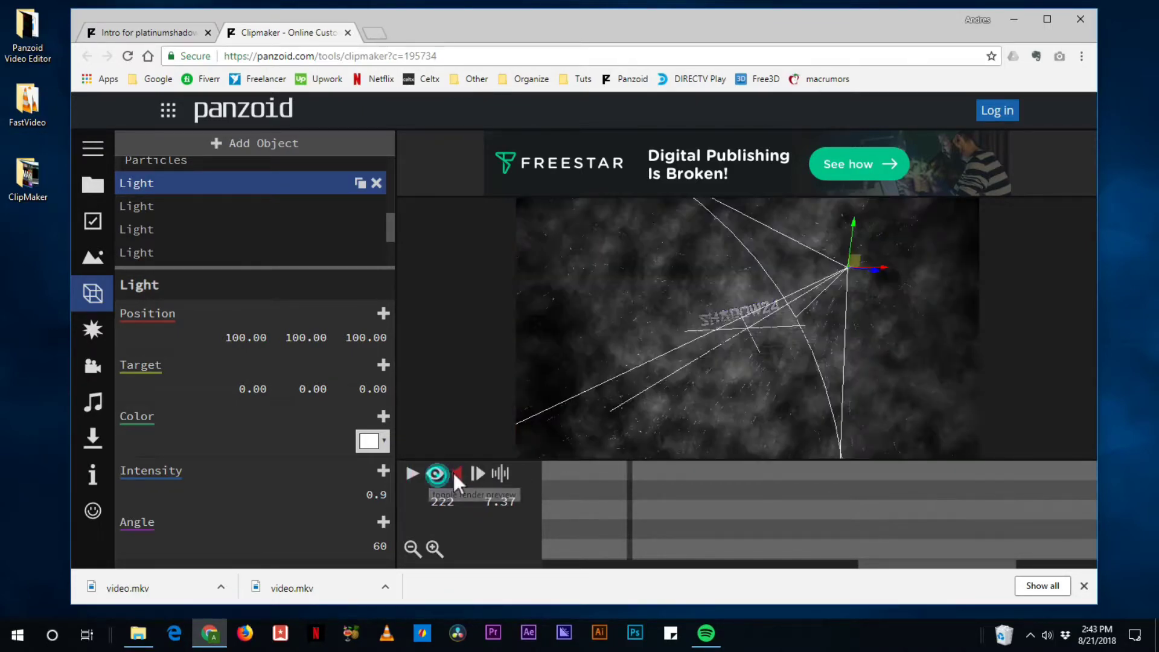
scroll(154, 211, down, 2)
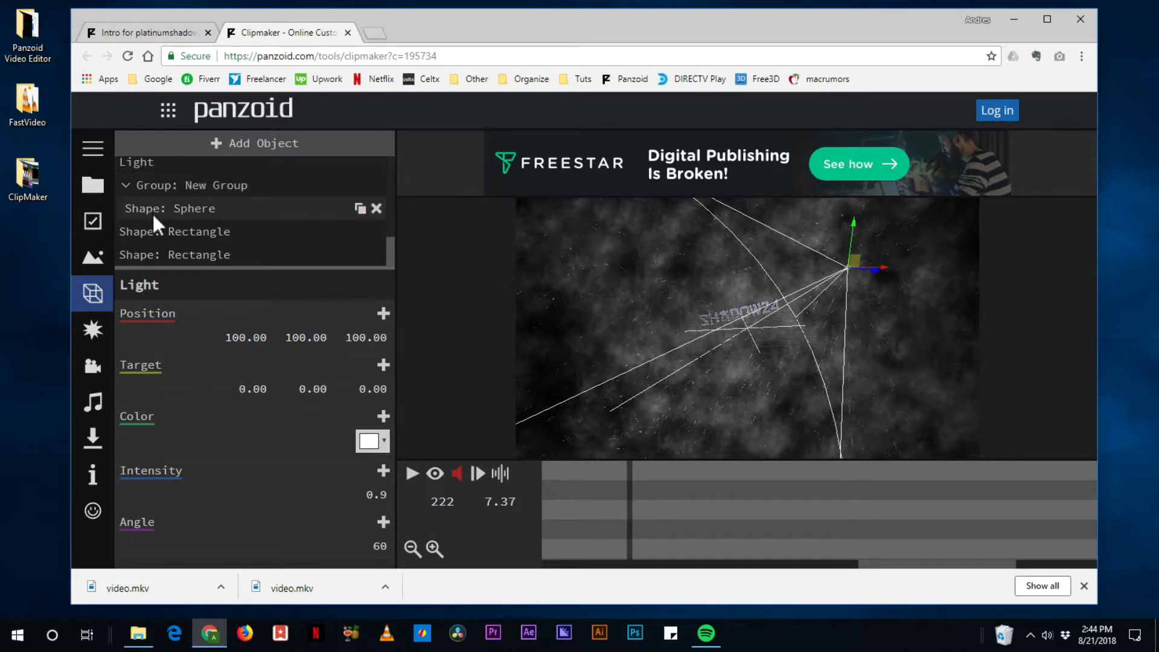
scroll(181, 229, up, 1)
scroll(228, 237, down, 1)
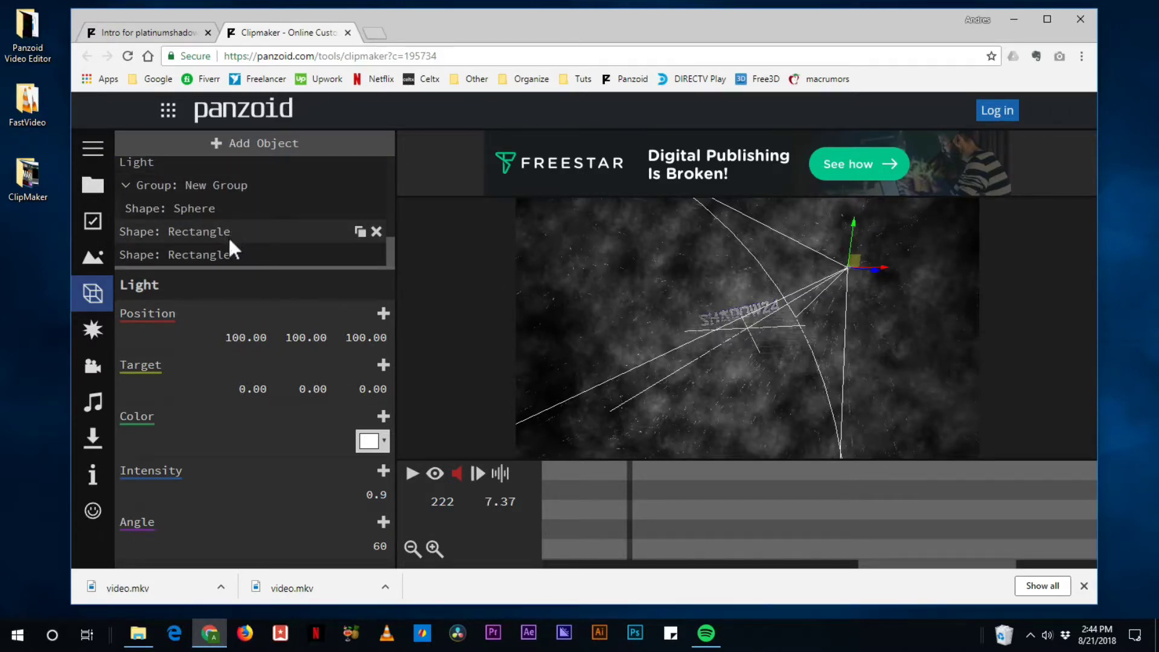
scroll(206, 246, up, 1)
scroll(205, 245, up, 2)
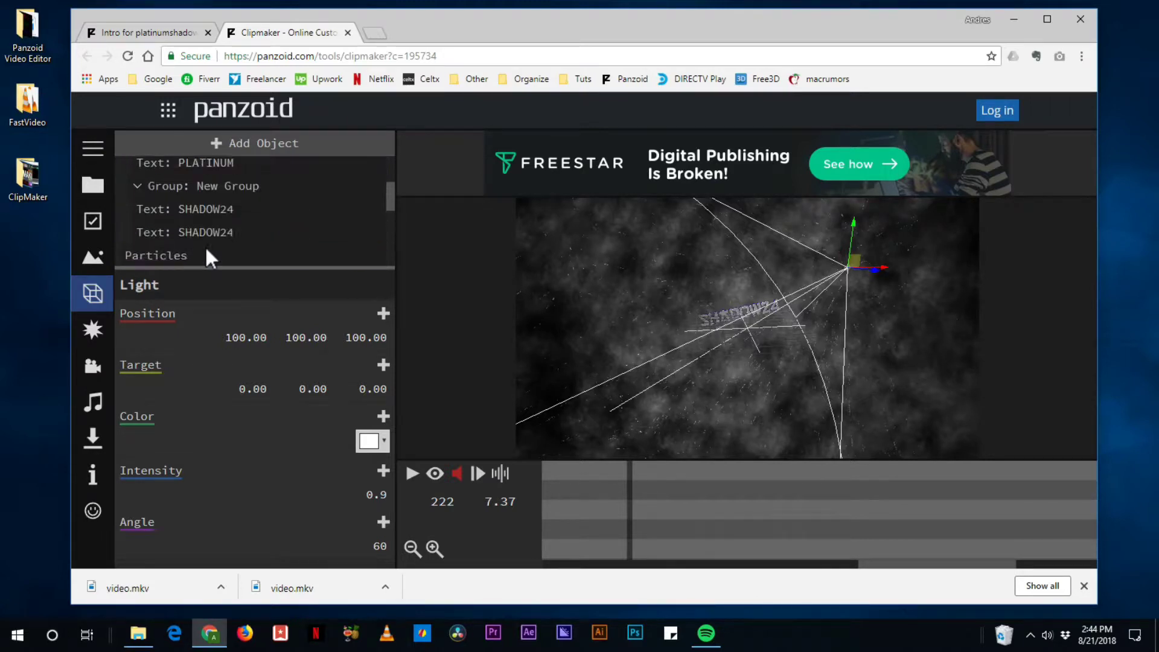
scroll(205, 244, up, 1)
scroll(205, 244, up, 1)
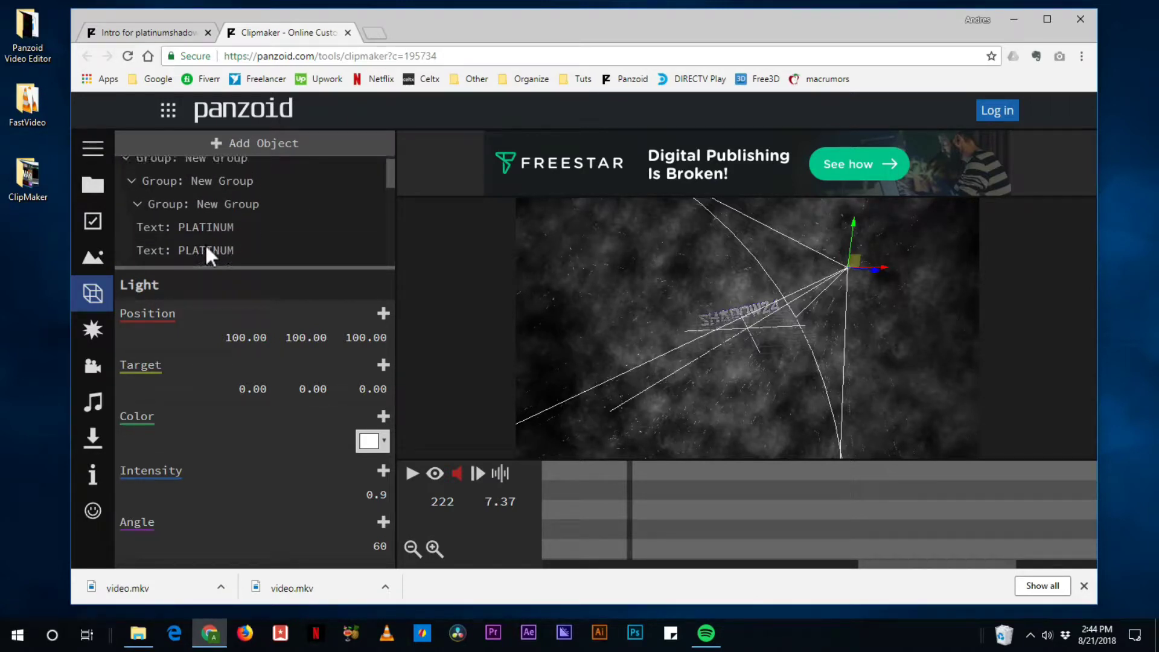
scroll(151, 210, down, 4)
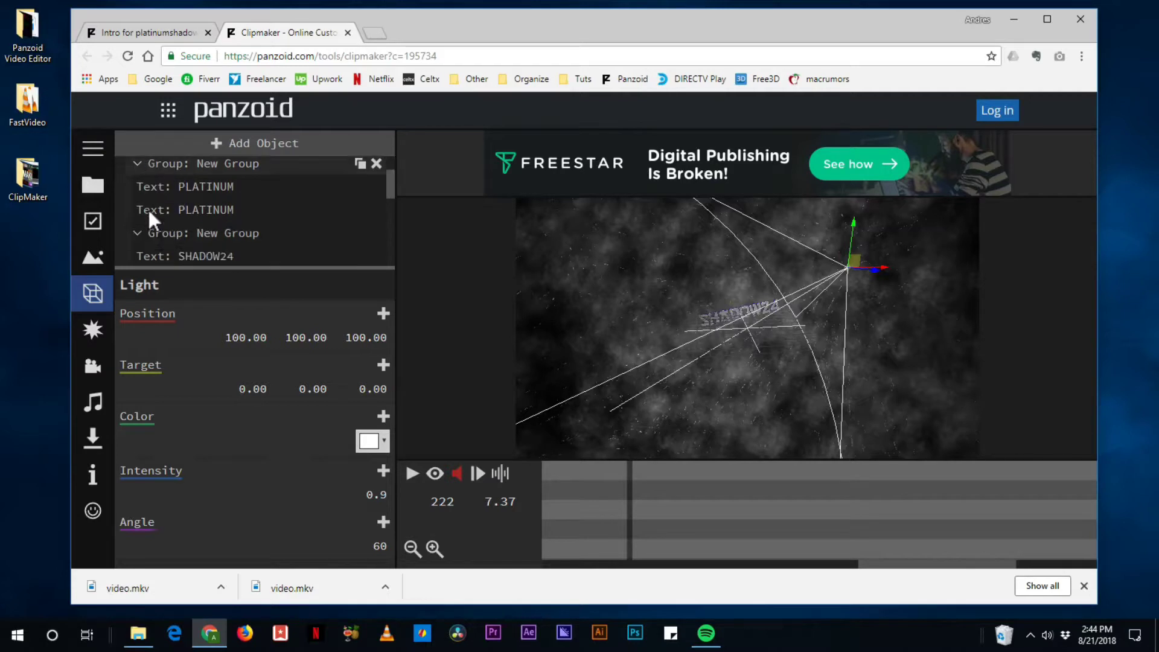
Try the sphere position mode on the first Particles object, restore box, and examine the particle spread around the scene
click(153, 209)
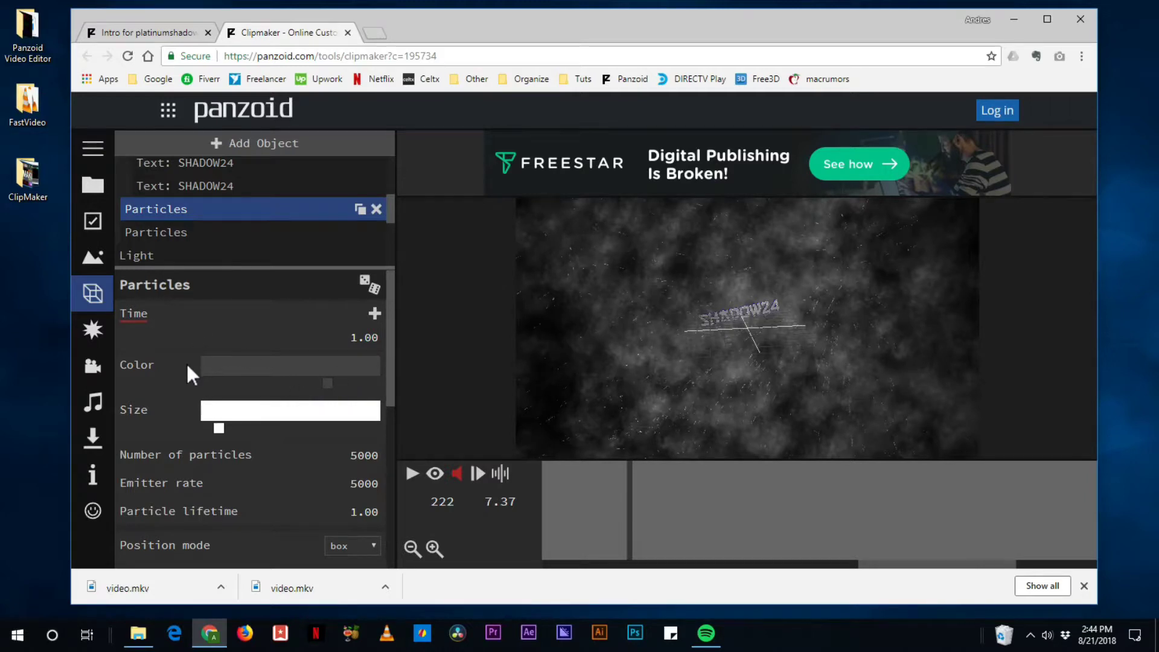
scroll(188, 368, down, 1)
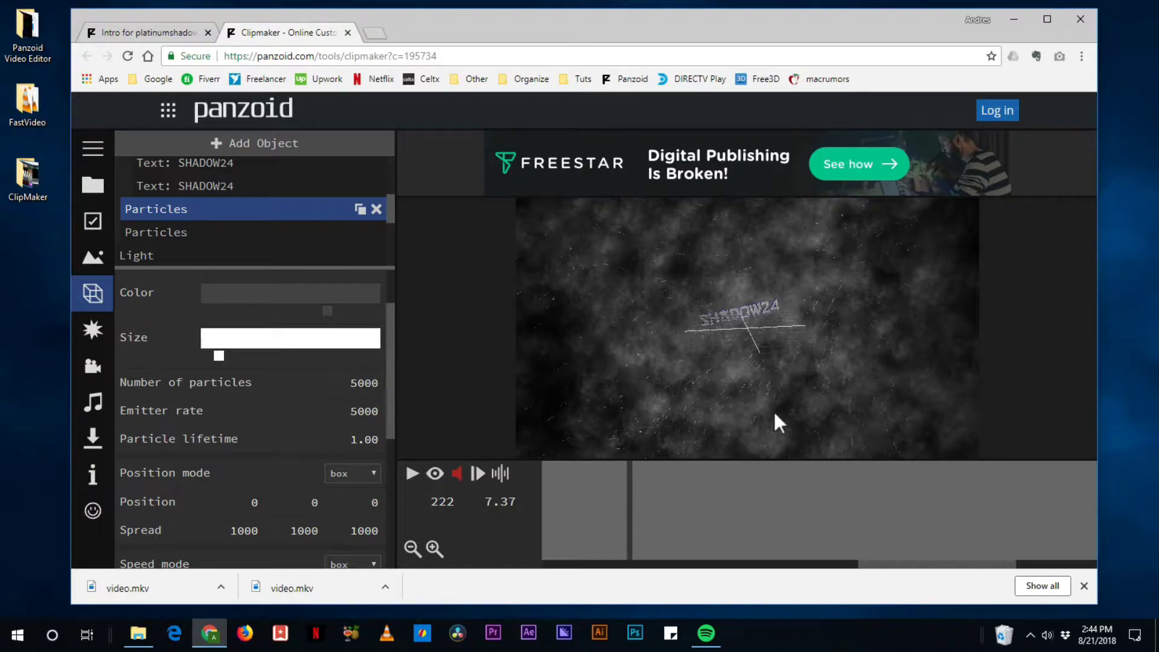
scroll(251, 398, down, 1)
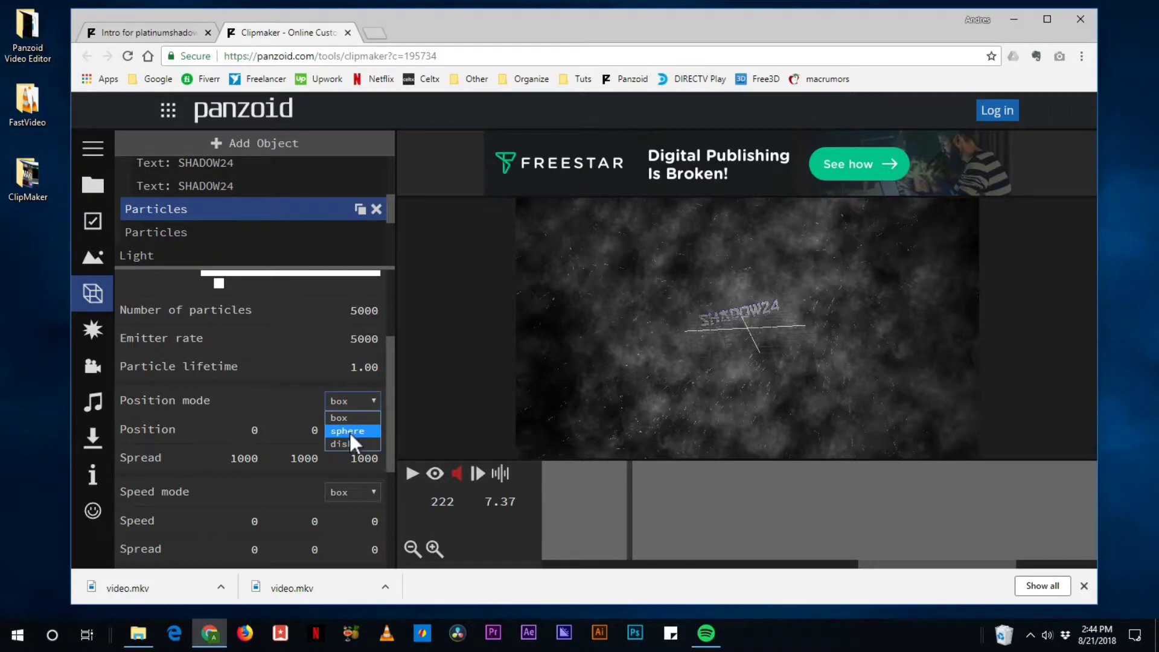
click(348, 431)
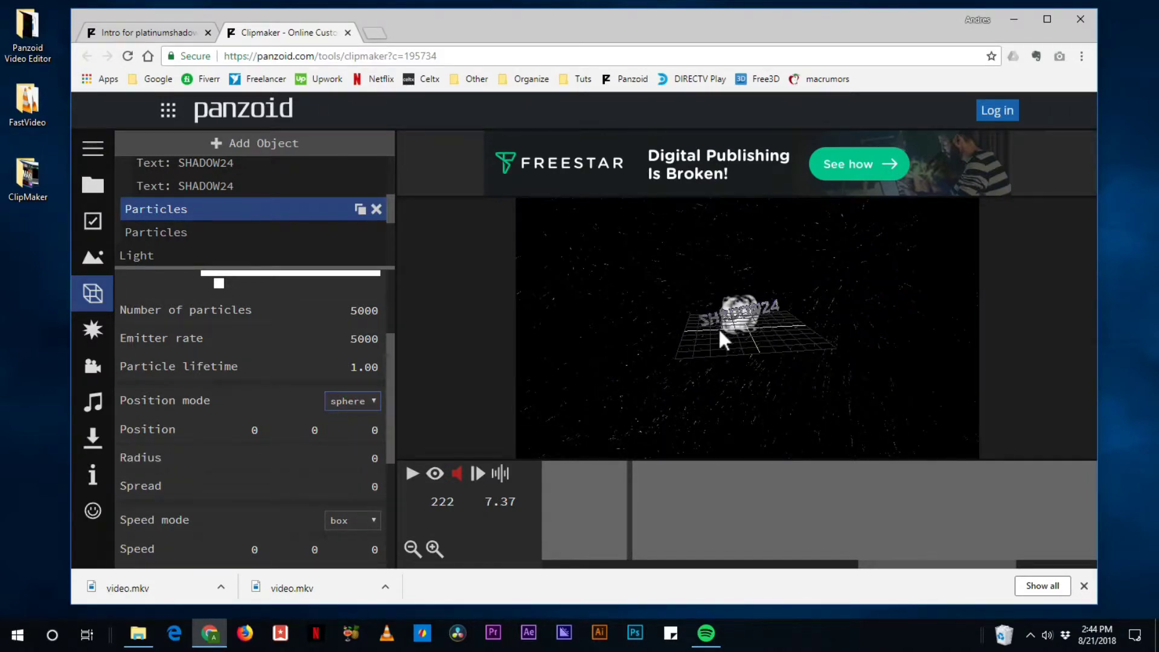
click(357, 400)
click(355, 411)
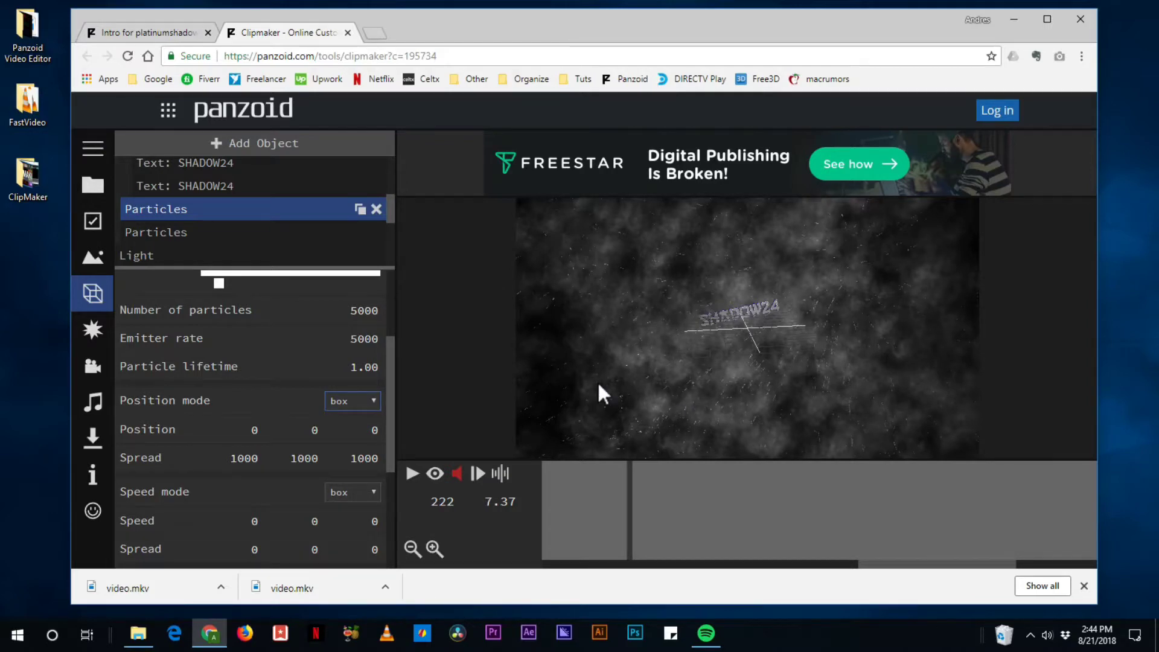
drag(598, 385, 497, 296)
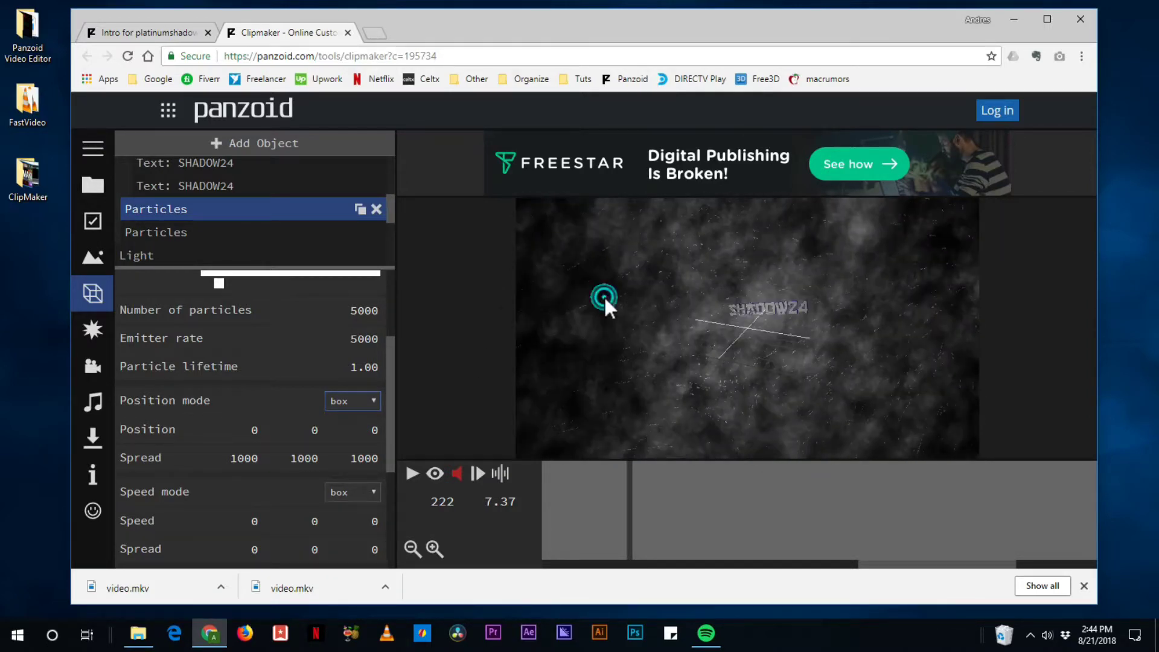
drag(604, 295, 696, 291)
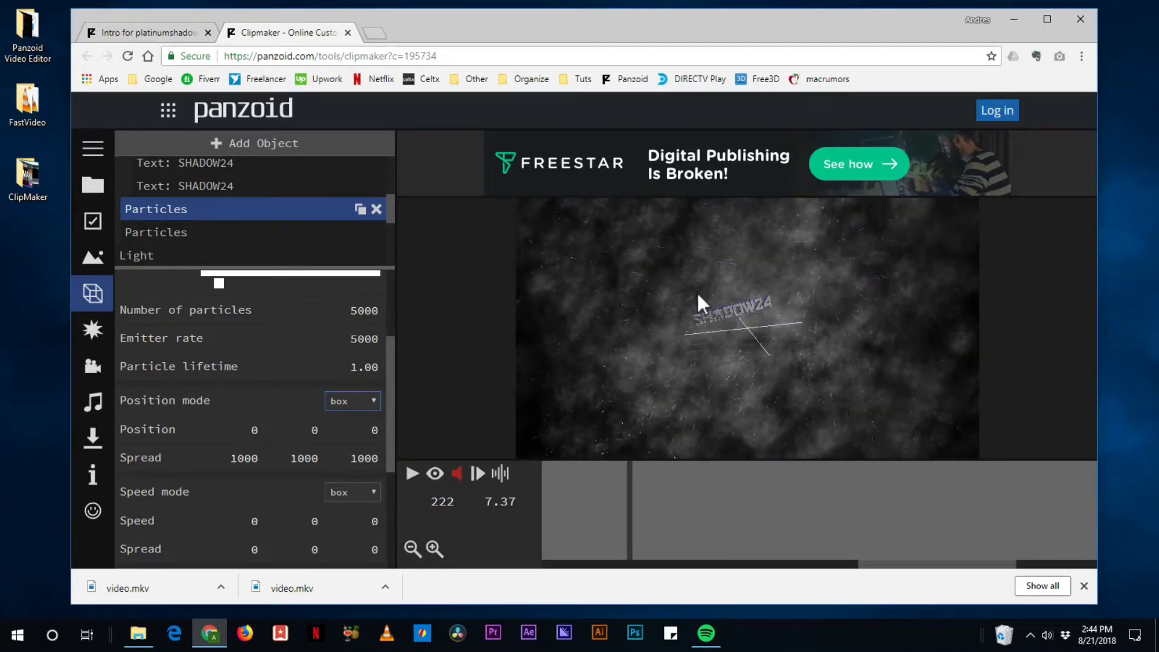
double_click(729, 396)
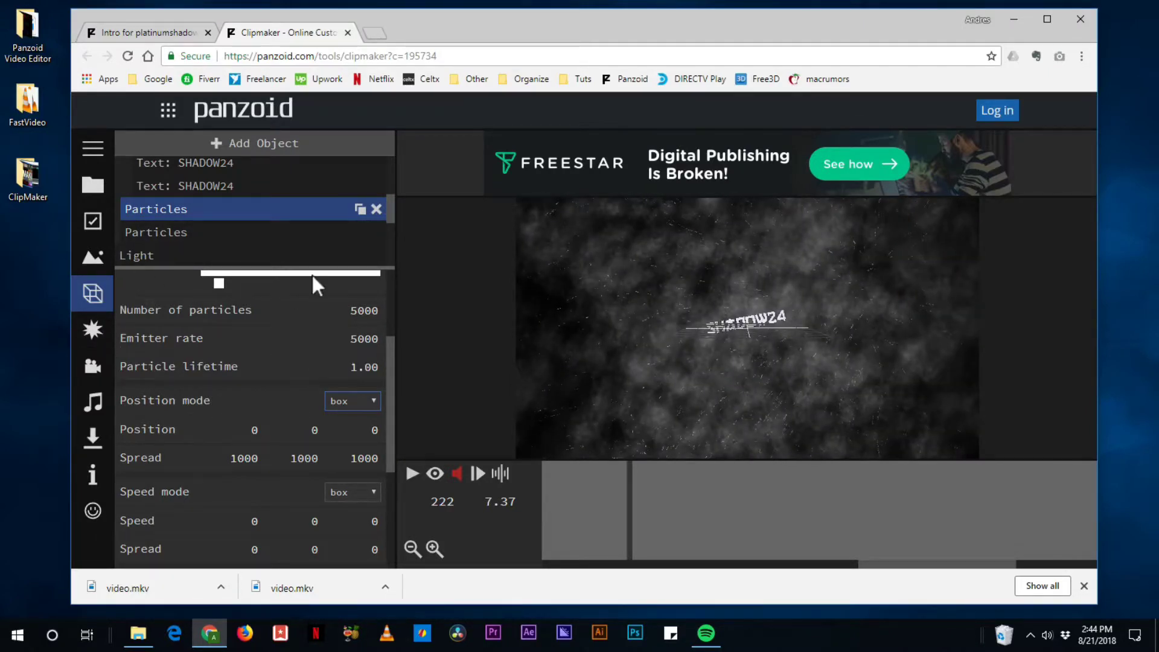
Try the sphere position mode on the second Particles object and set it back to box
scroll(291, 248, down, 2)
scroll(281, 256, up, 2)
click(266, 216)
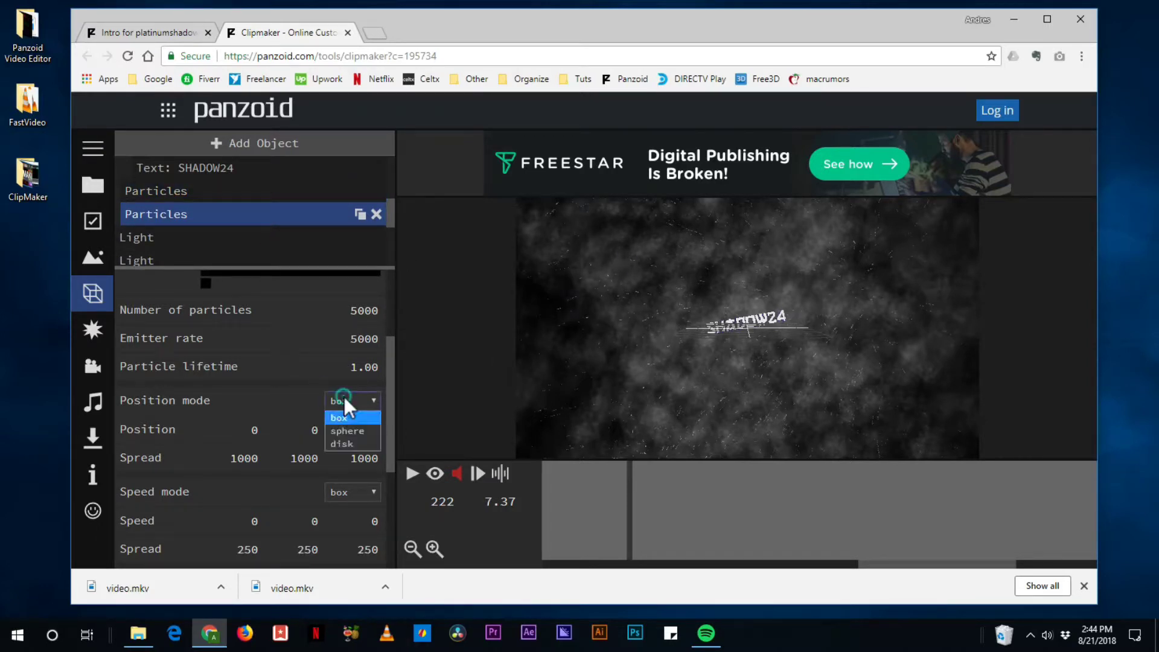
click(343, 430)
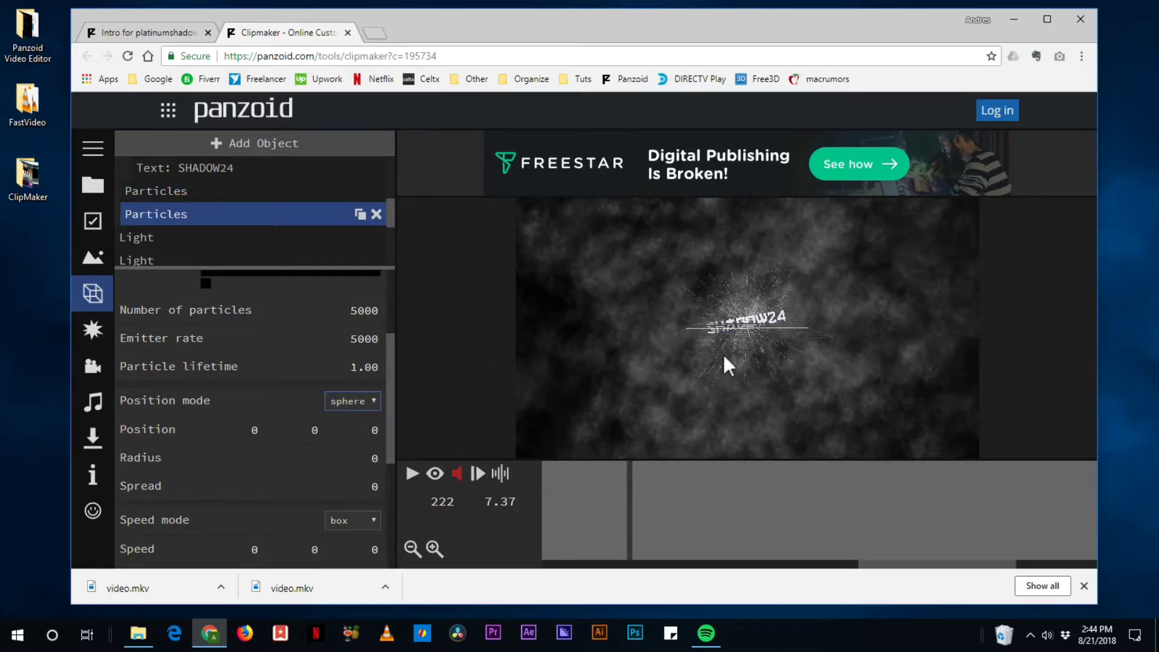
drag(699, 388, 864, 380)
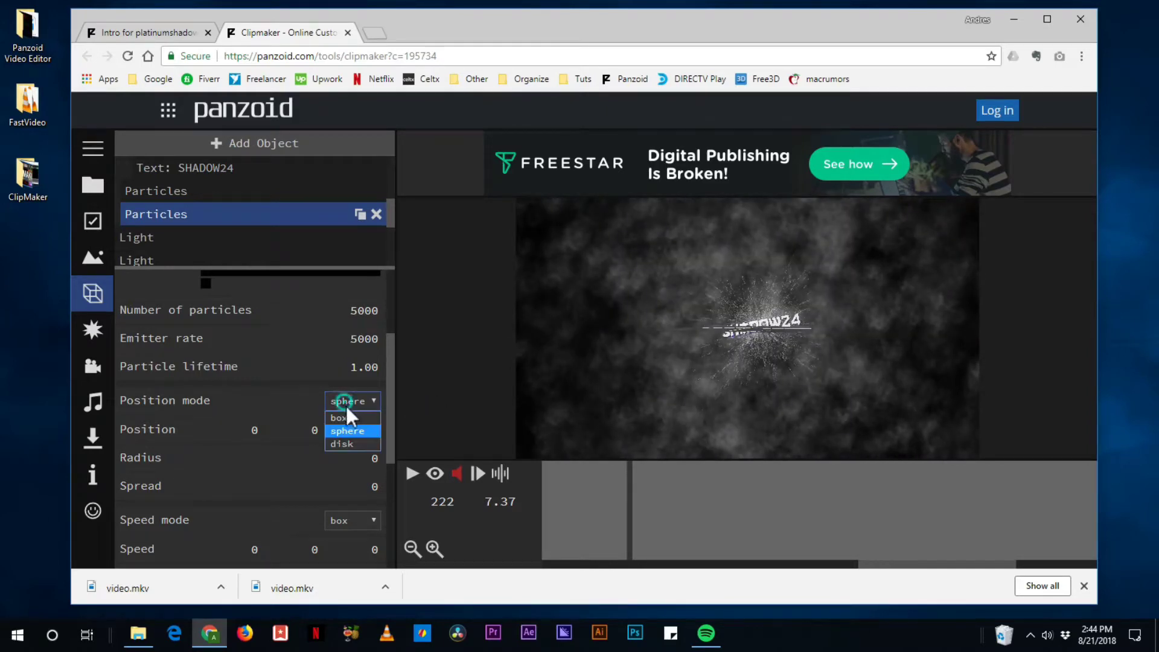
click(354, 420)
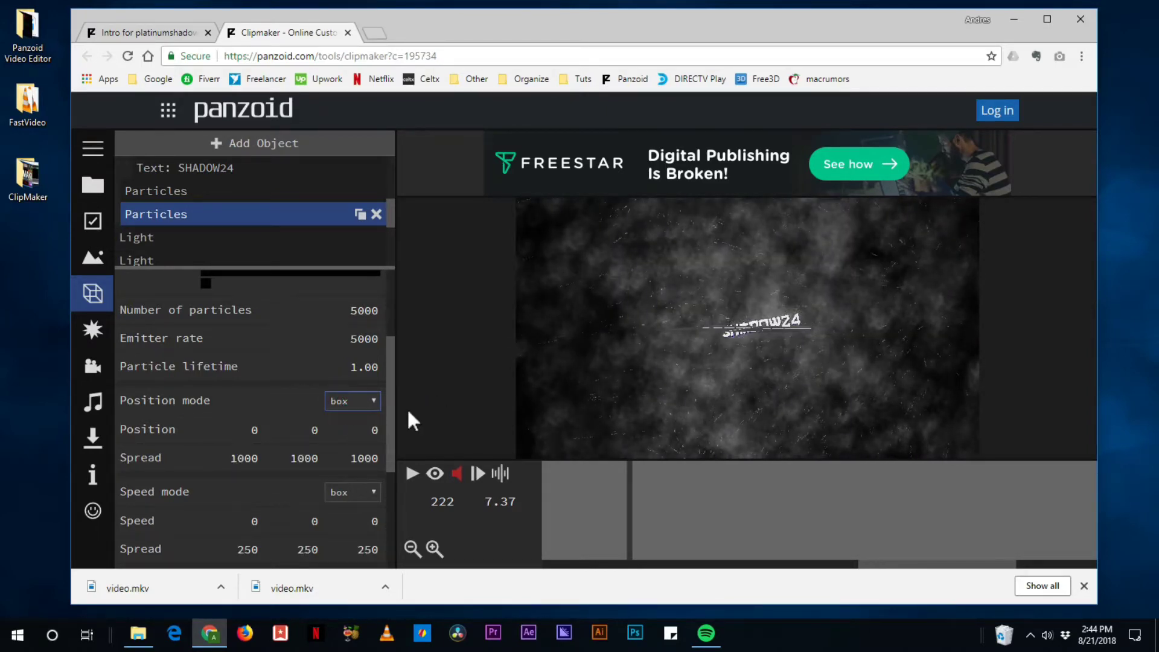
Select the group holding the SHADOW24 texts and scrub the timeline to frame 296 to examine its position animation
drag(888, 513, 868, 483)
drag(745, 486, 771, 522)
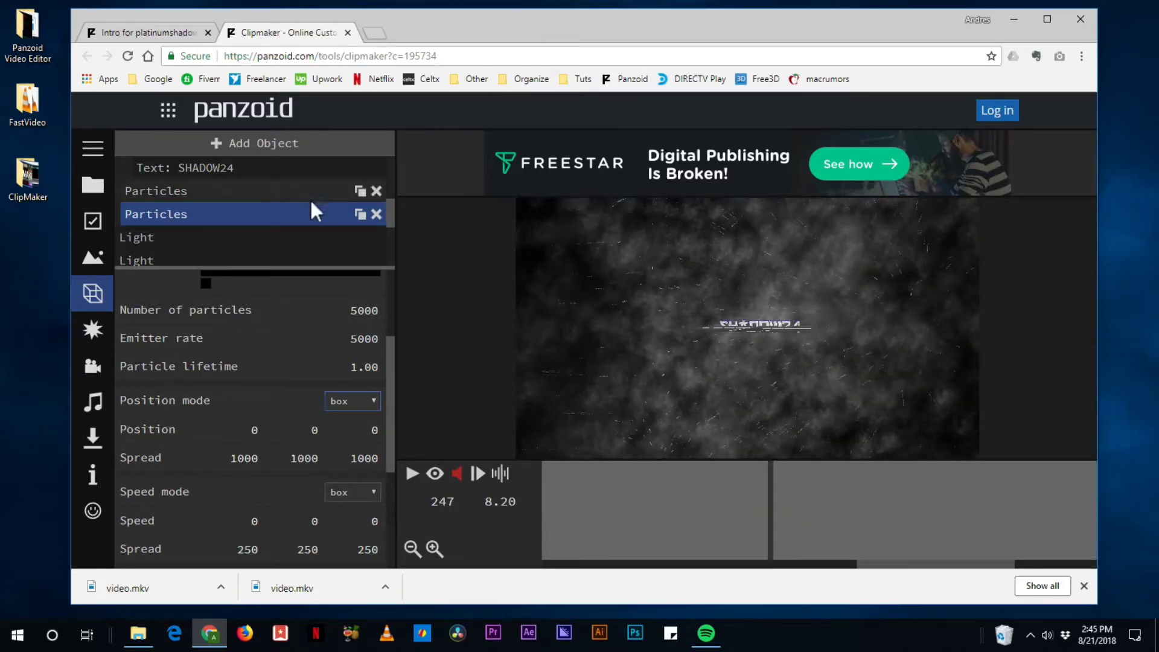
scroll(302, 208, up, 4)
scroll(299, 208, down, 2)
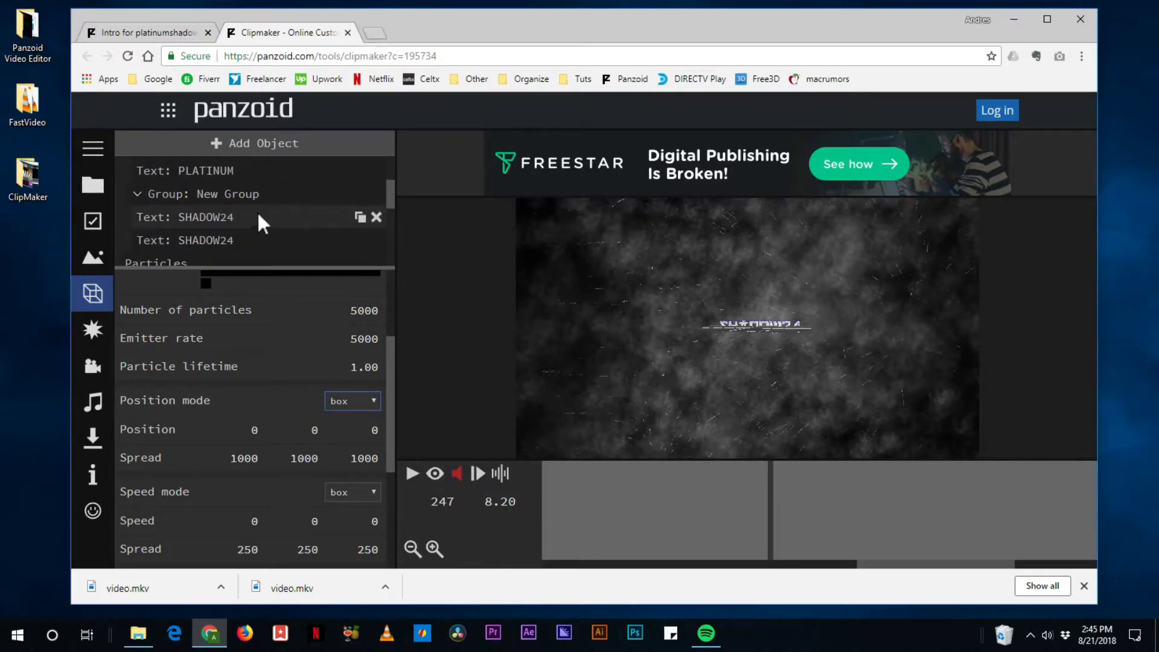
click(219, 194)
drag(893, 518, 1067, 548)
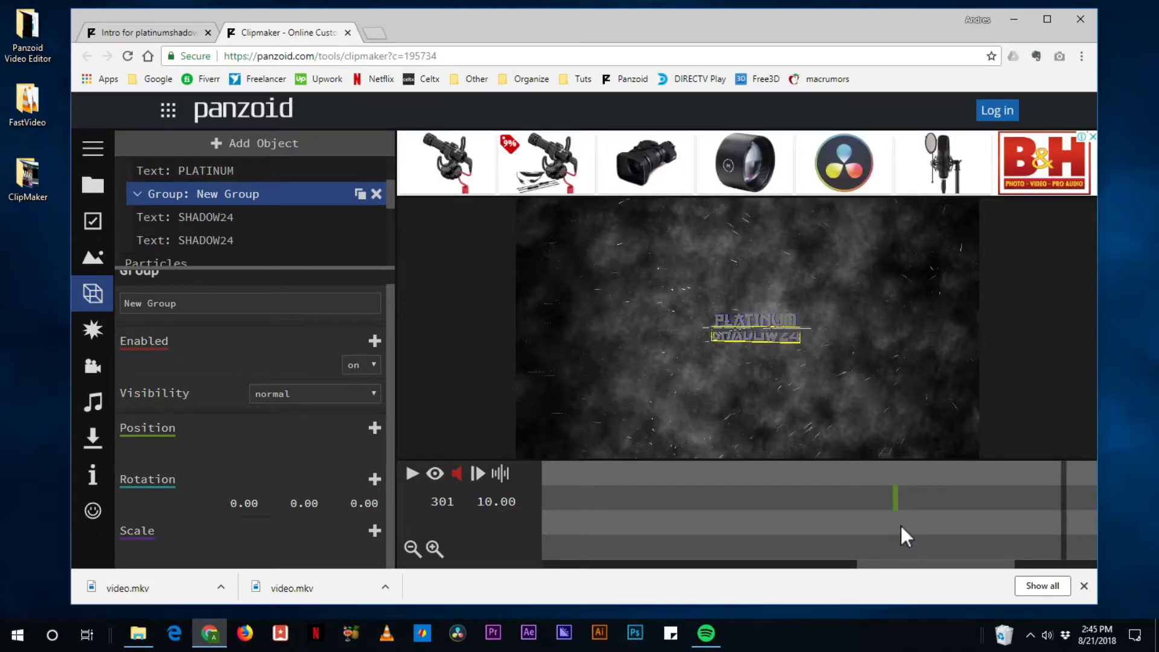
drag(899, 534, 1036, 529)
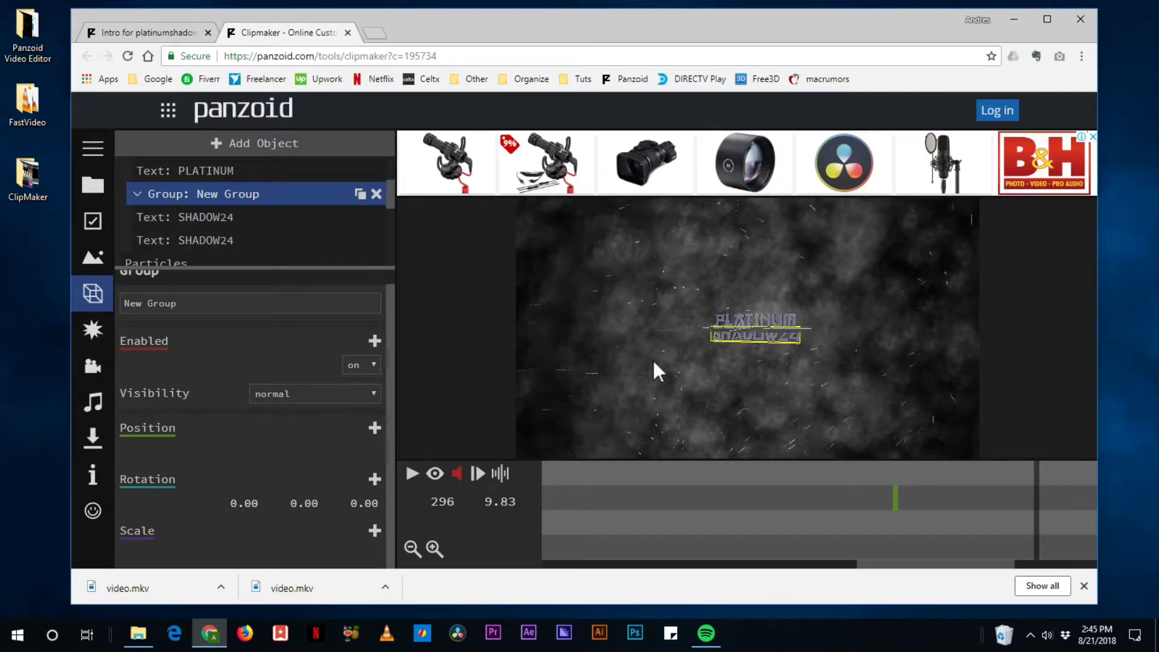
Review the template's list of effects and show the rendered preview with them applied at frame 260
click(93, 331)
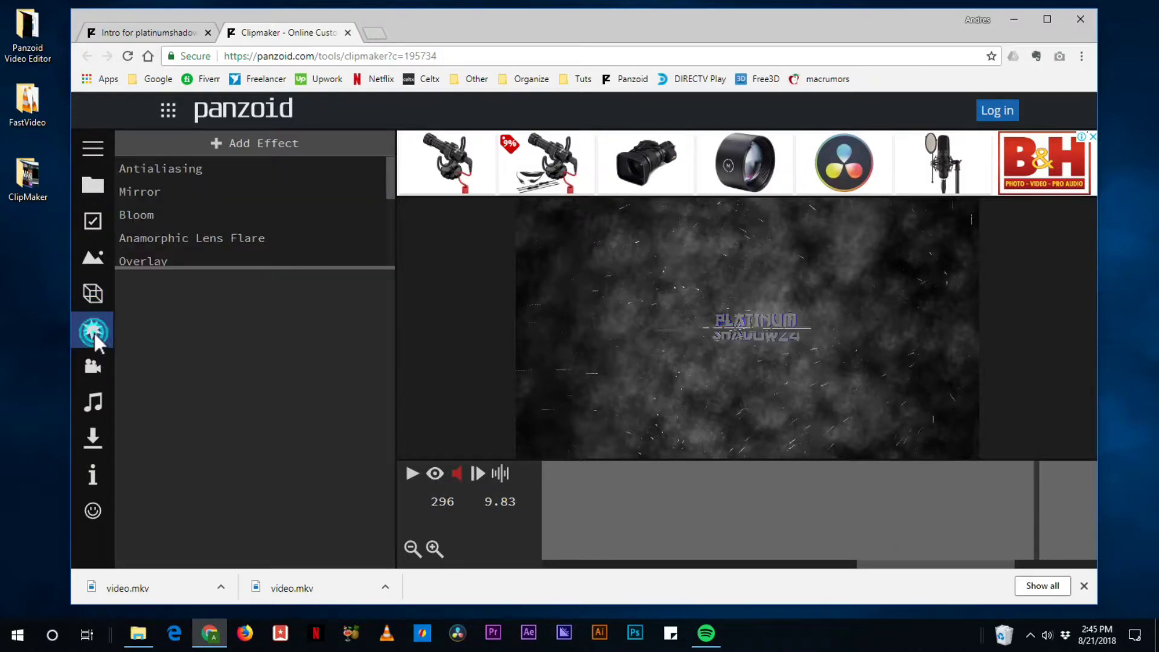
scroll(186, 205, down, 4)
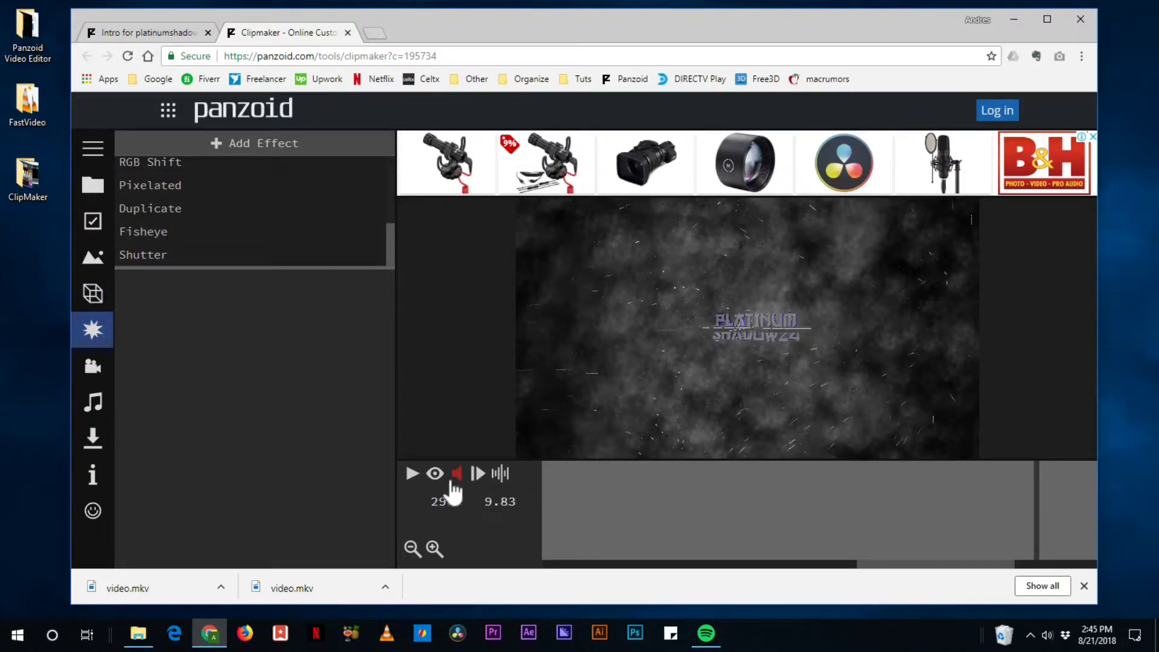
click(435, 474)
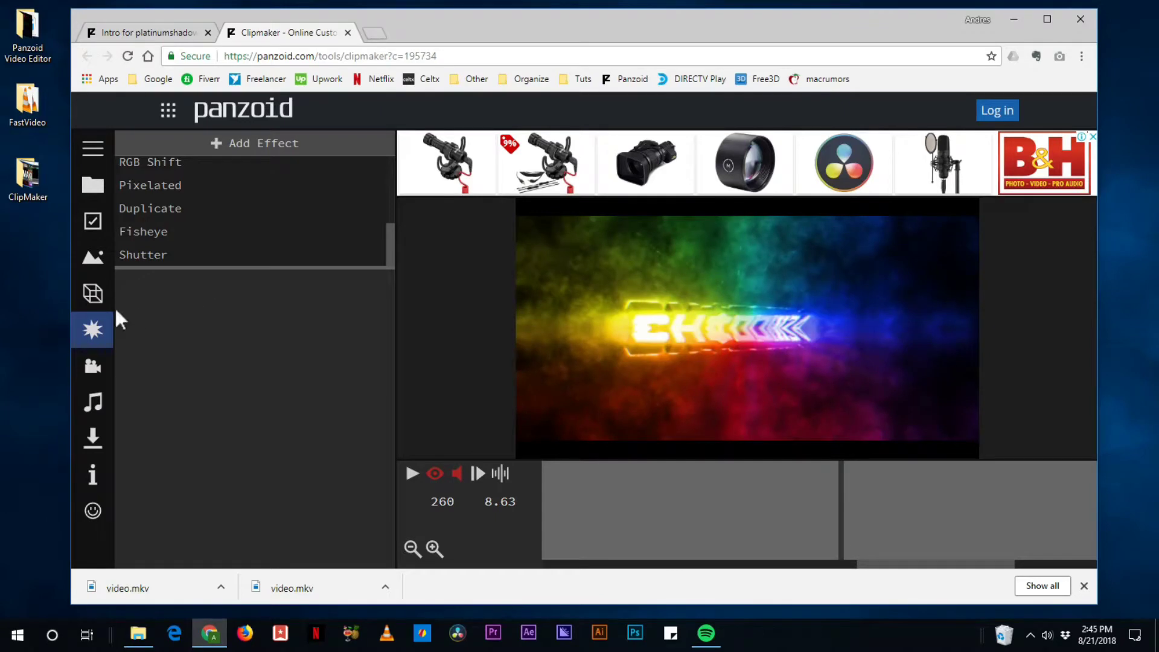
Change the first PLATINUM text object to FASTVIDEO and copy the new wording
click(92, 294)
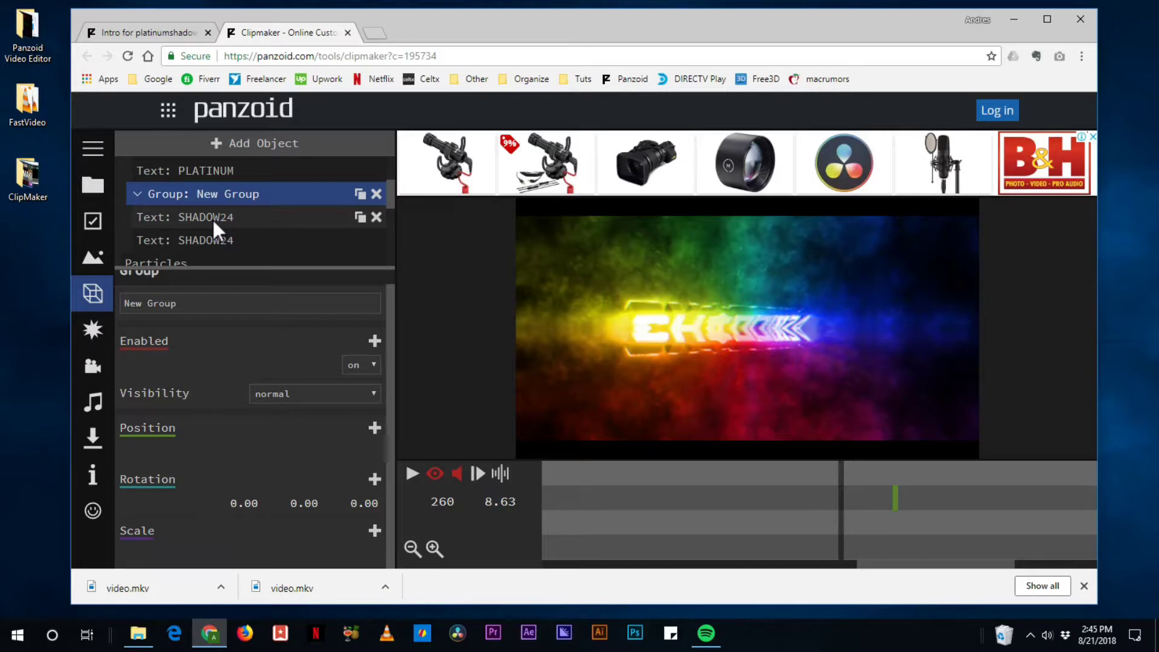
scroll(209, 218, up, 2)
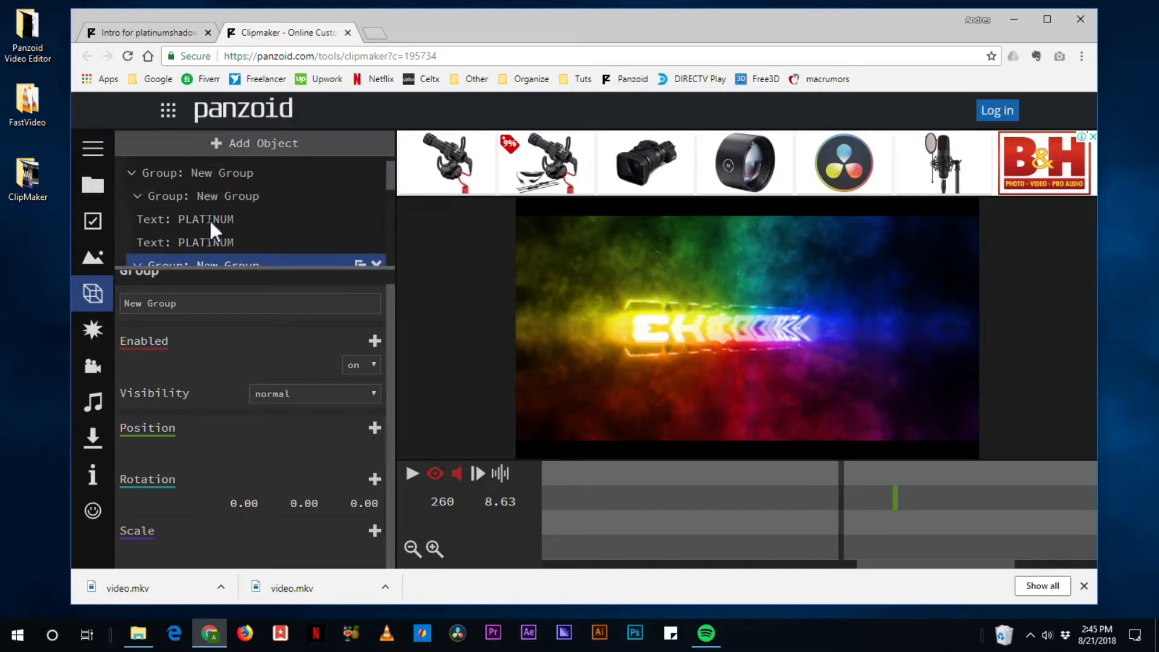
click(204, 220)
double_click(206, 304)
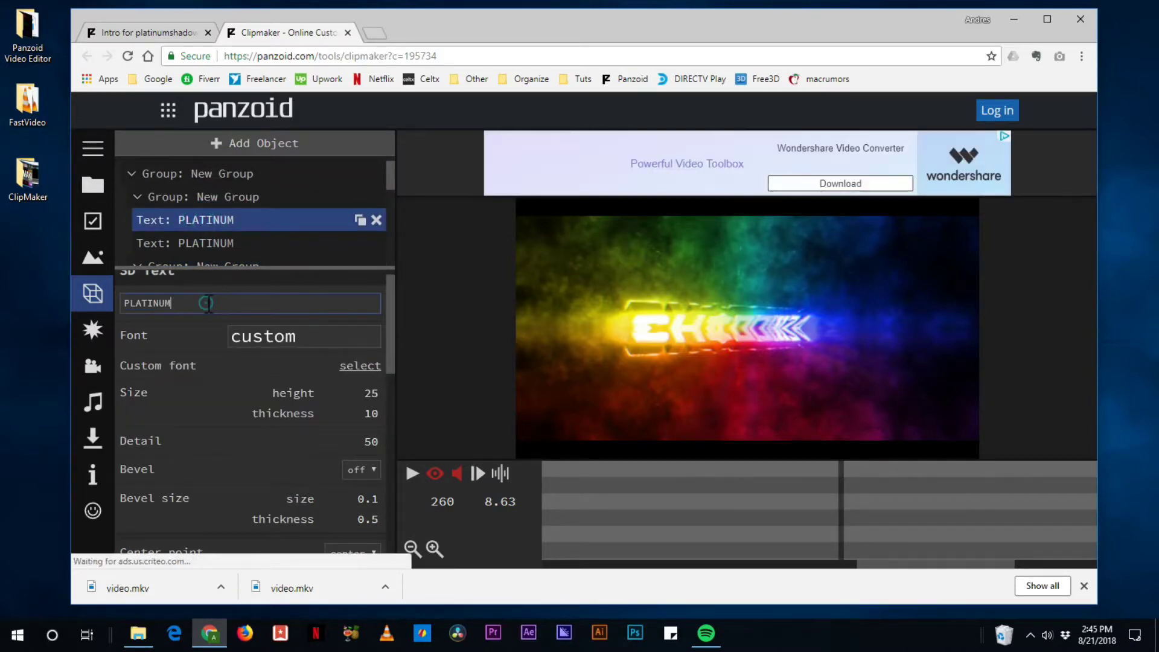
text(FAST)
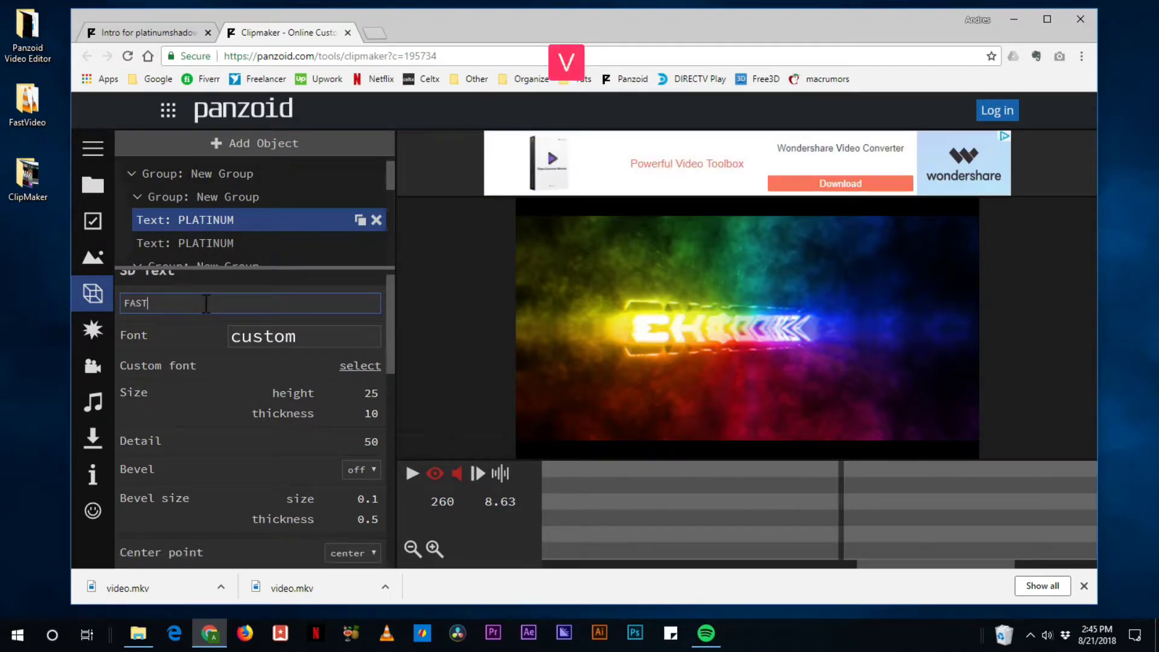
text(VIDEO)
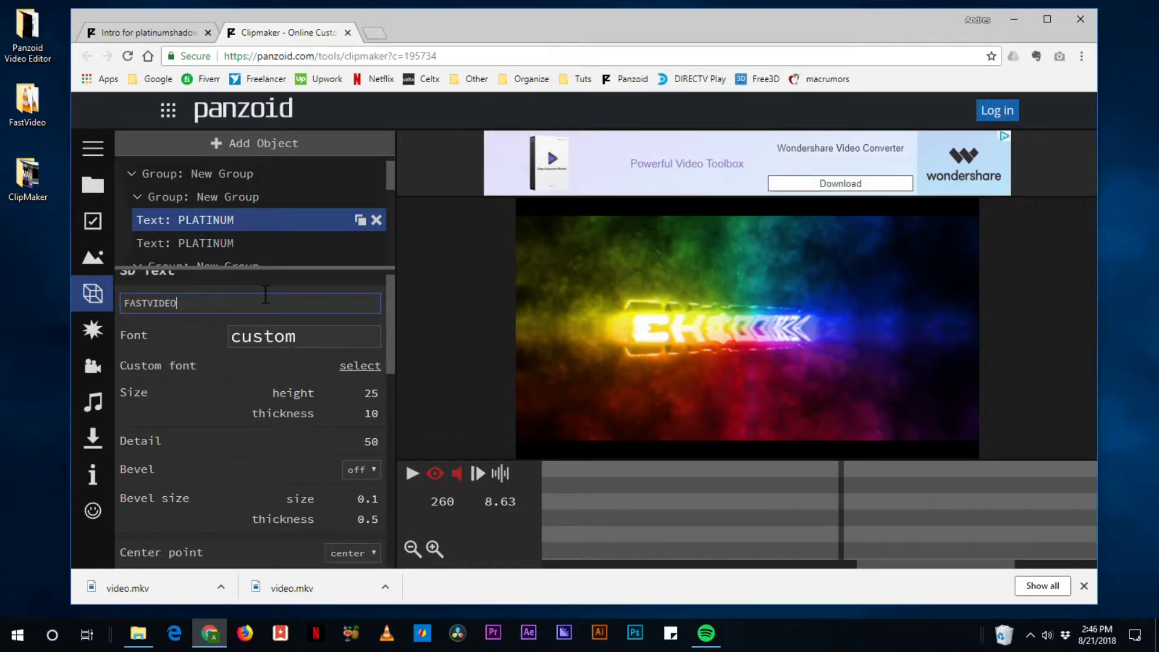
drag(262, 302, 132, 301)
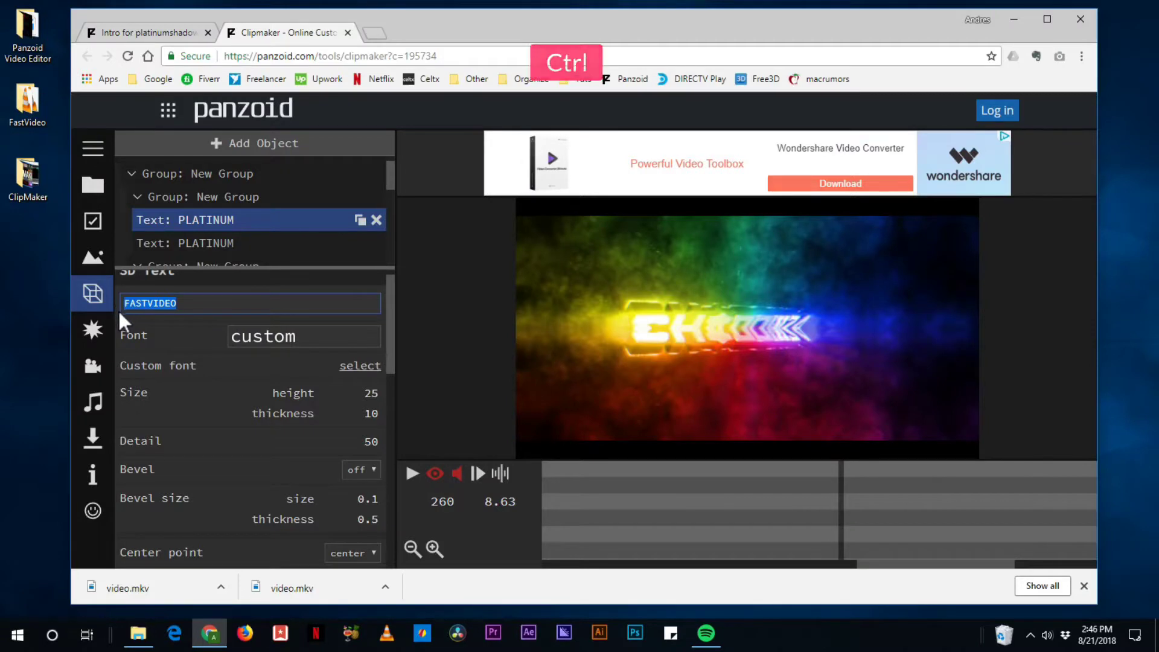
key(ctrl+c)
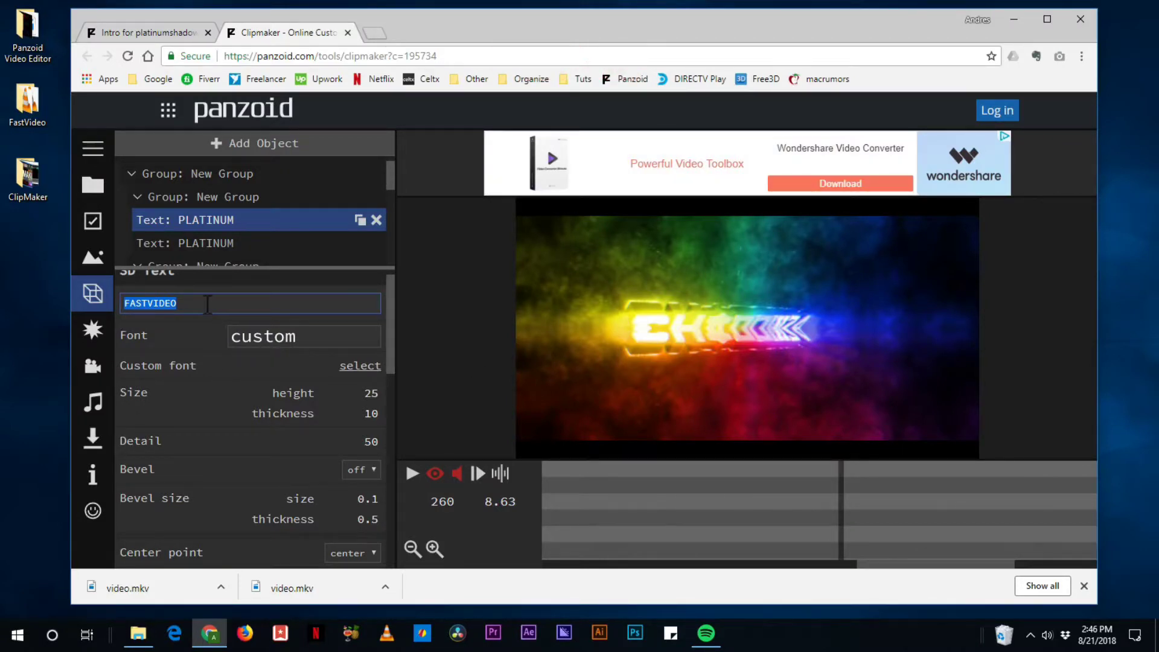
key(Return)
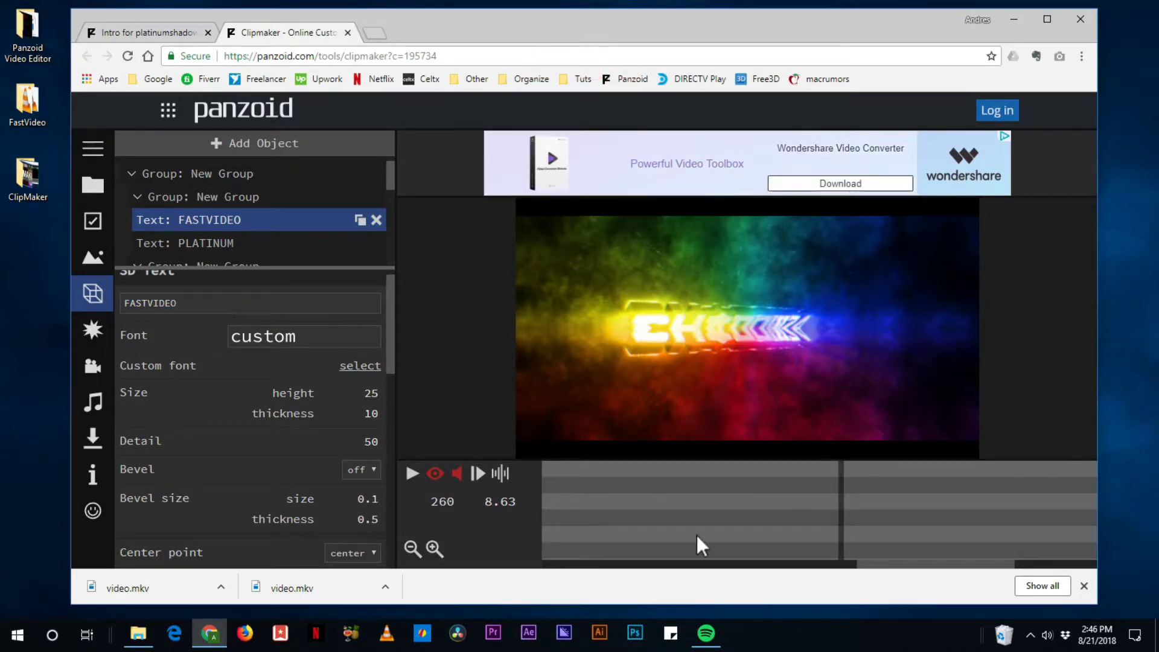
Scrub the timeline to frame 232 and change the second text object reading PLATINUM to FASTVIDEO
click(675, 487)
drag(627, 503, 669, 534)
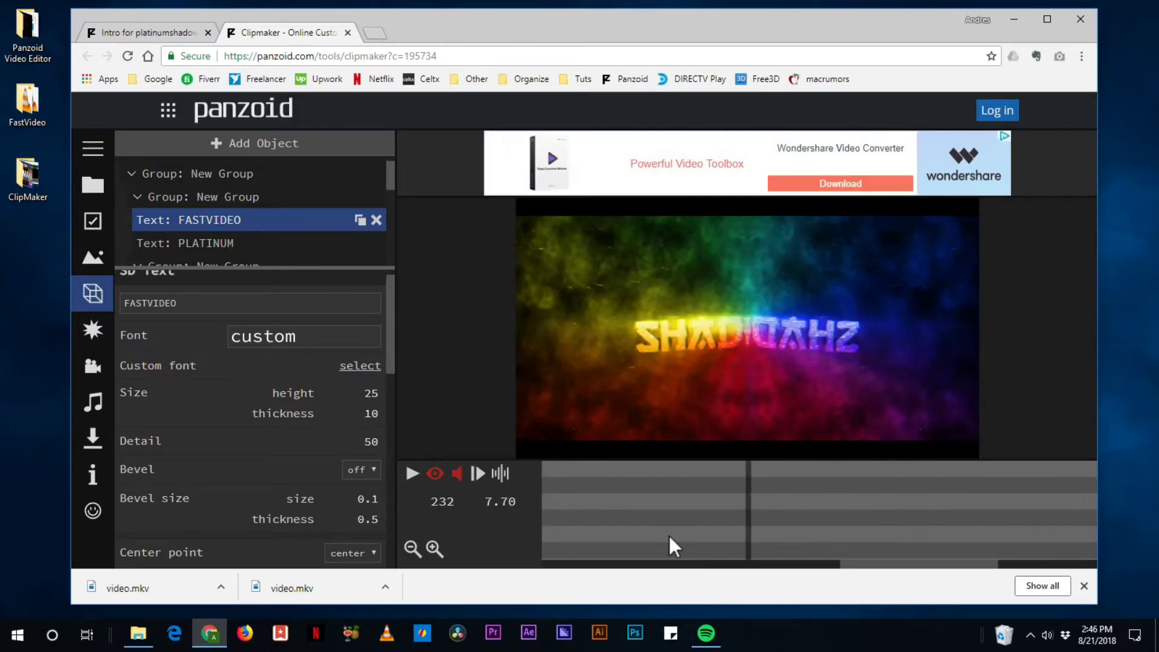
click(204, 242)
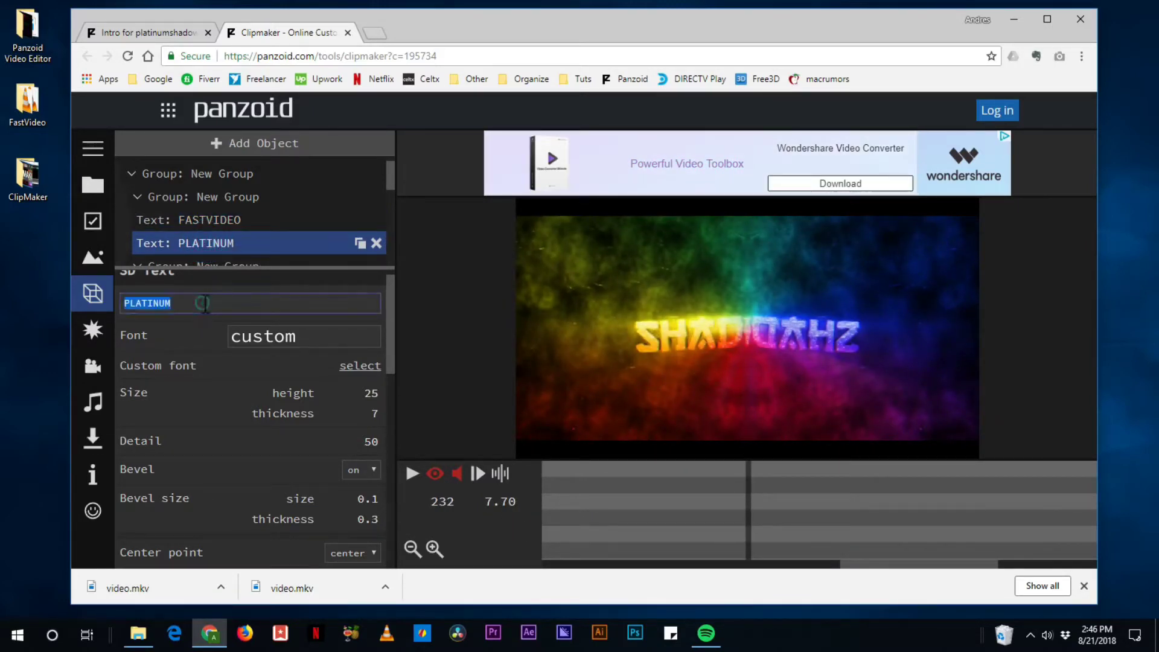
key(ctrl+c)
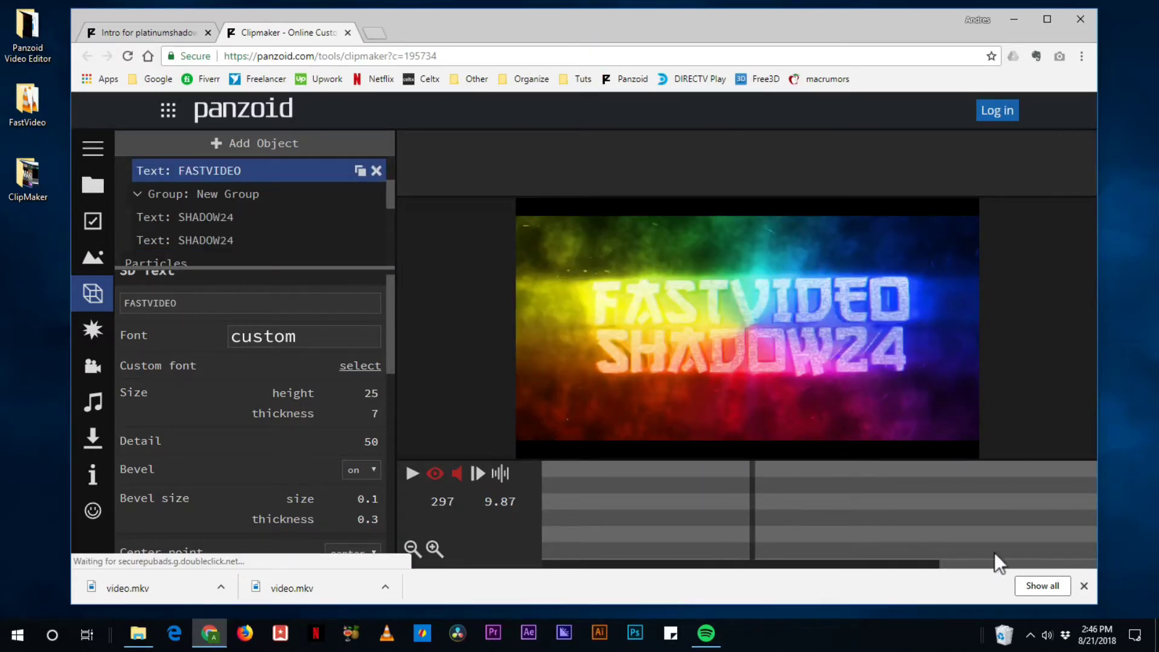
Change the first SHADOW24 text object to tHANK YOU WATCHING and the second one to THANKYOU FOR WATCHING
click(200, 220)
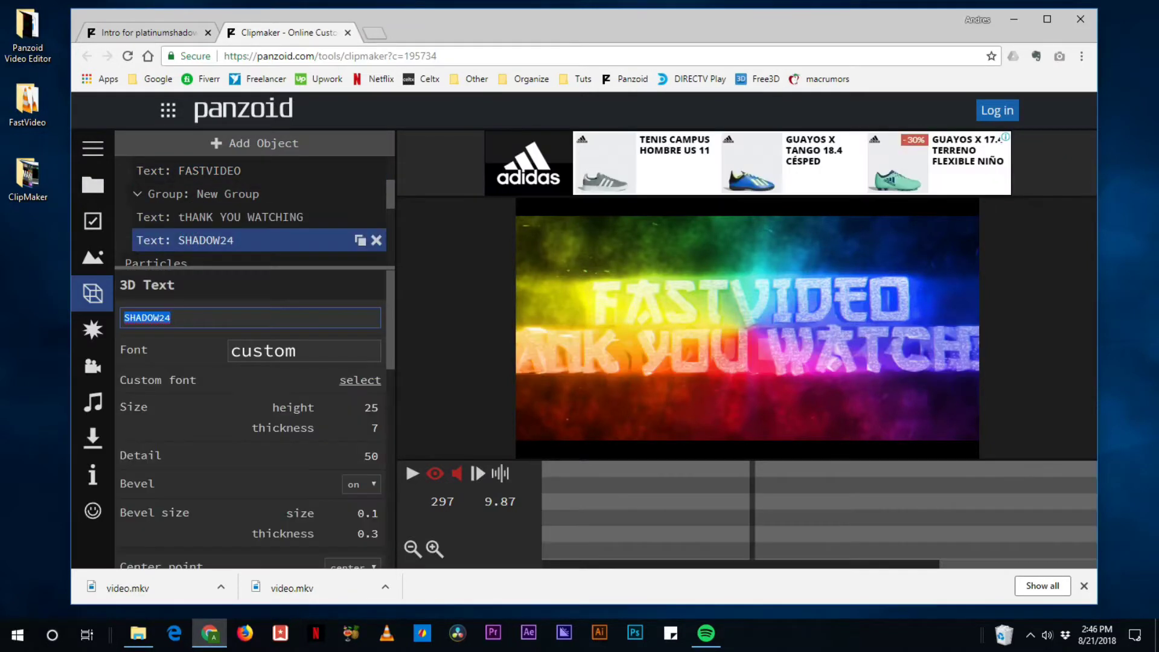
text(TAH)
key(BackSpace)
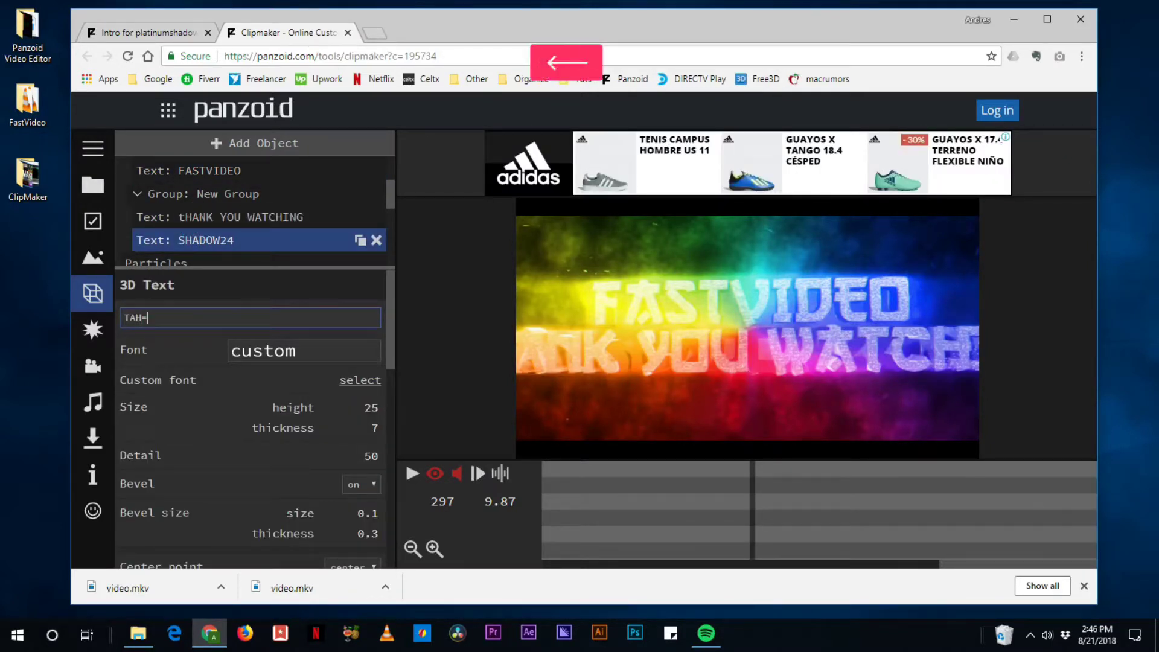
key(BackSpace)
text(HAN)
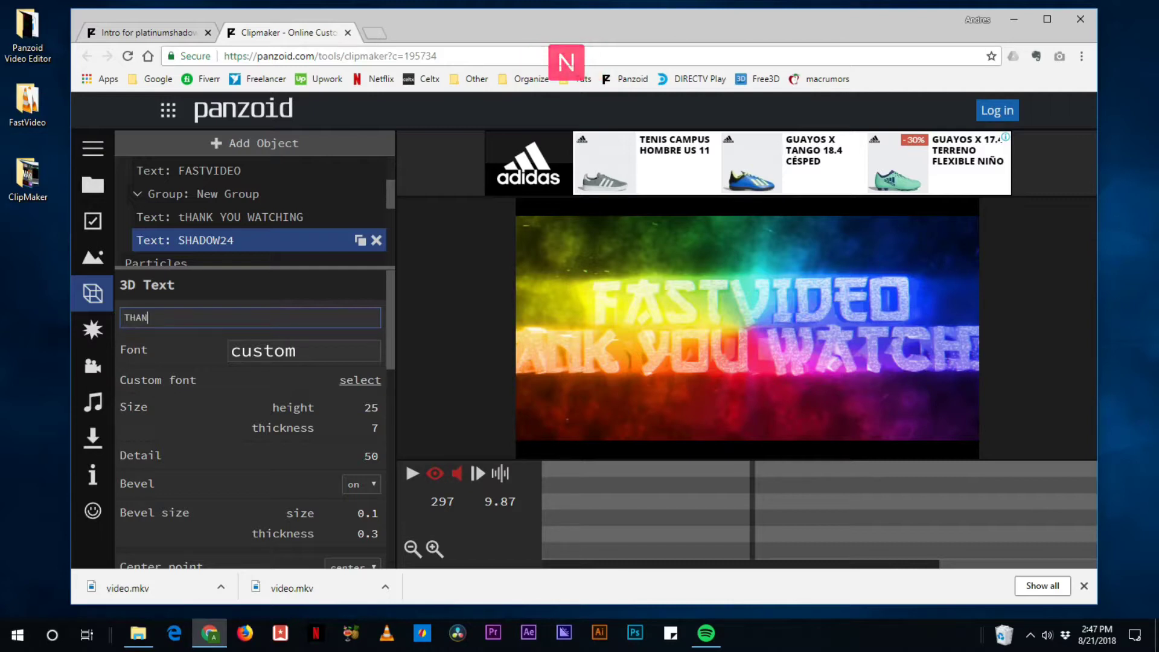
text(KYOU FOR WATCH)
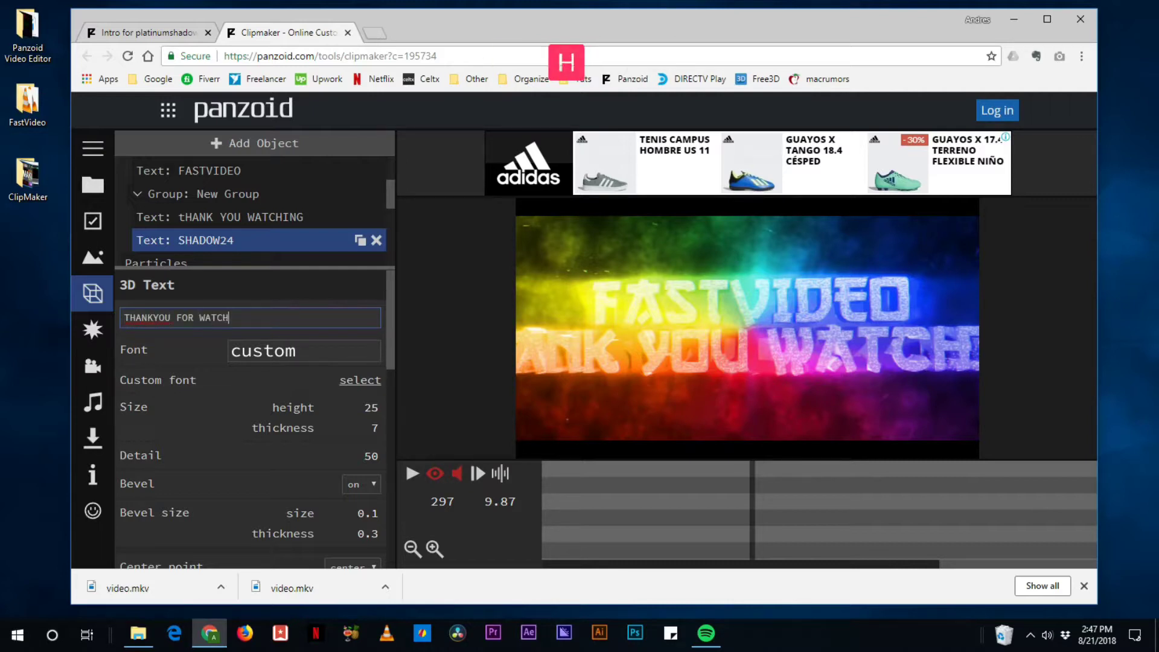
text(ING)
key(Return)
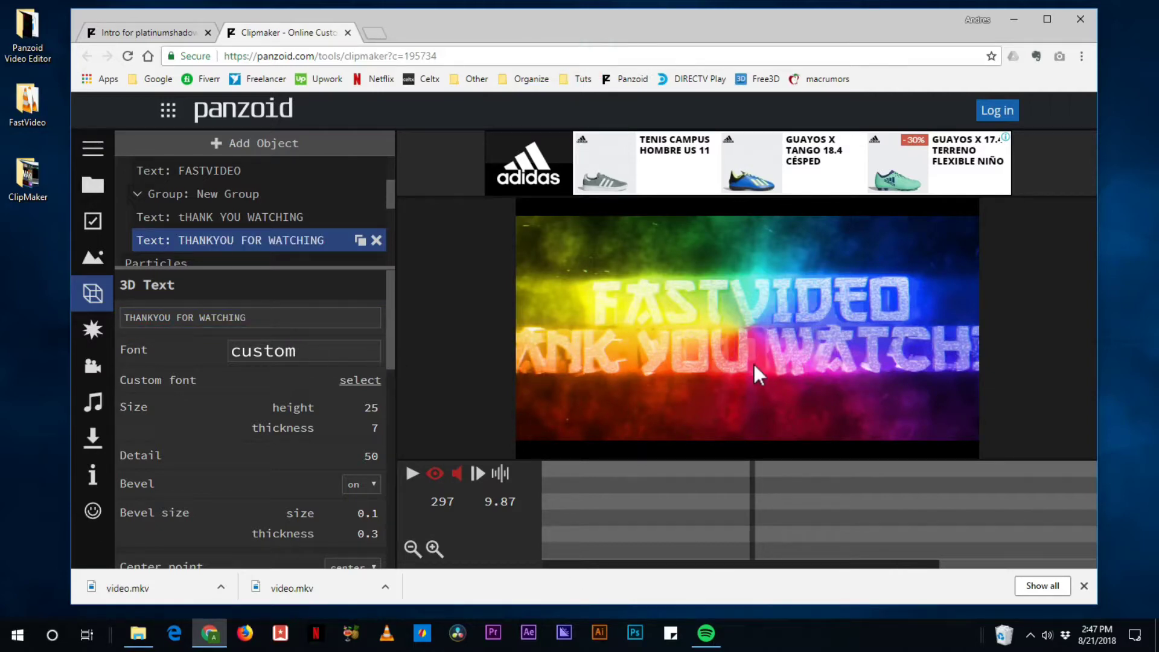
Scrub the timeline back to frames 266 and 163 to check how the new texts fit the picture
drag(675, 495, 587, 532)
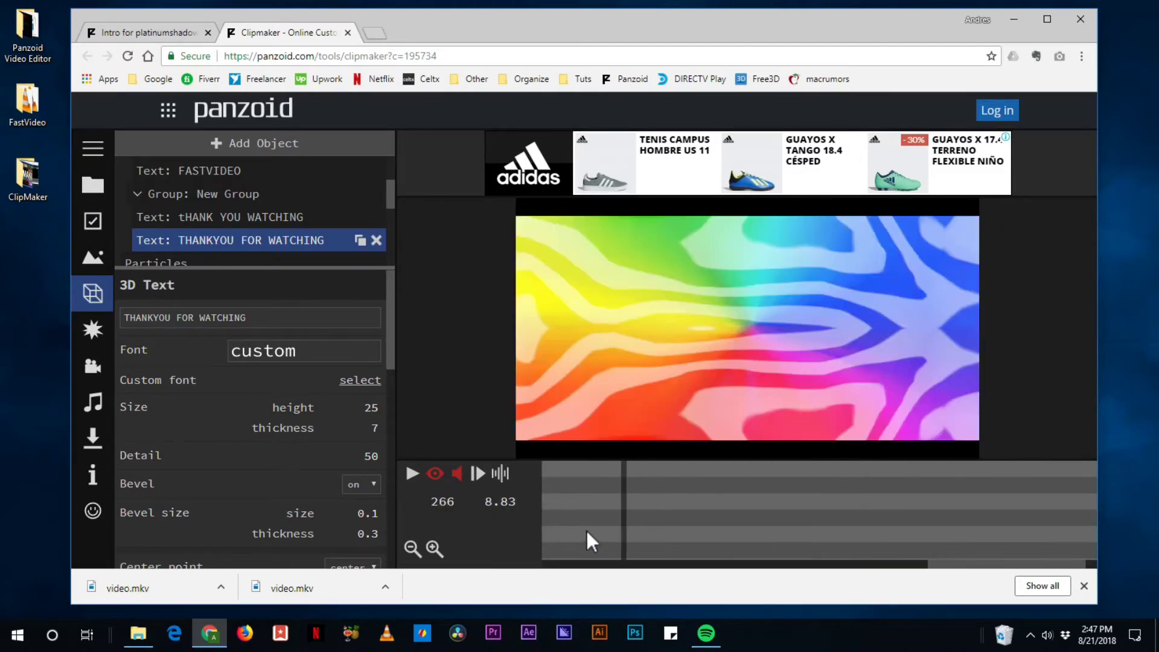
drag(967, 563, 733, 562)
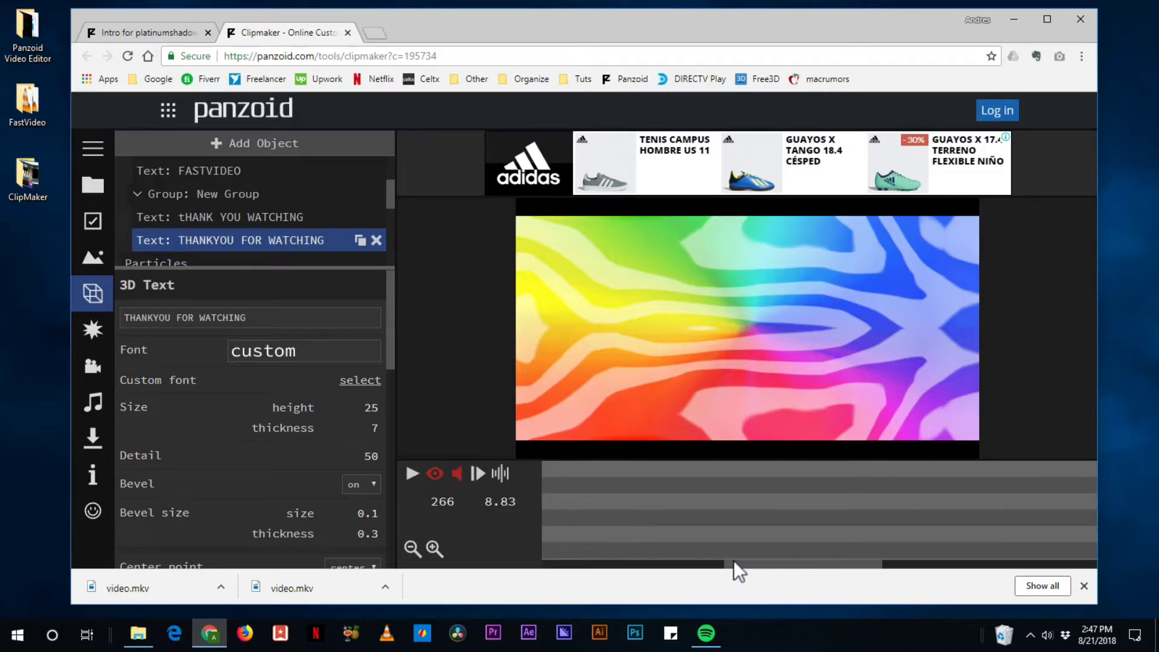
drag(650, 513, 780, 524)
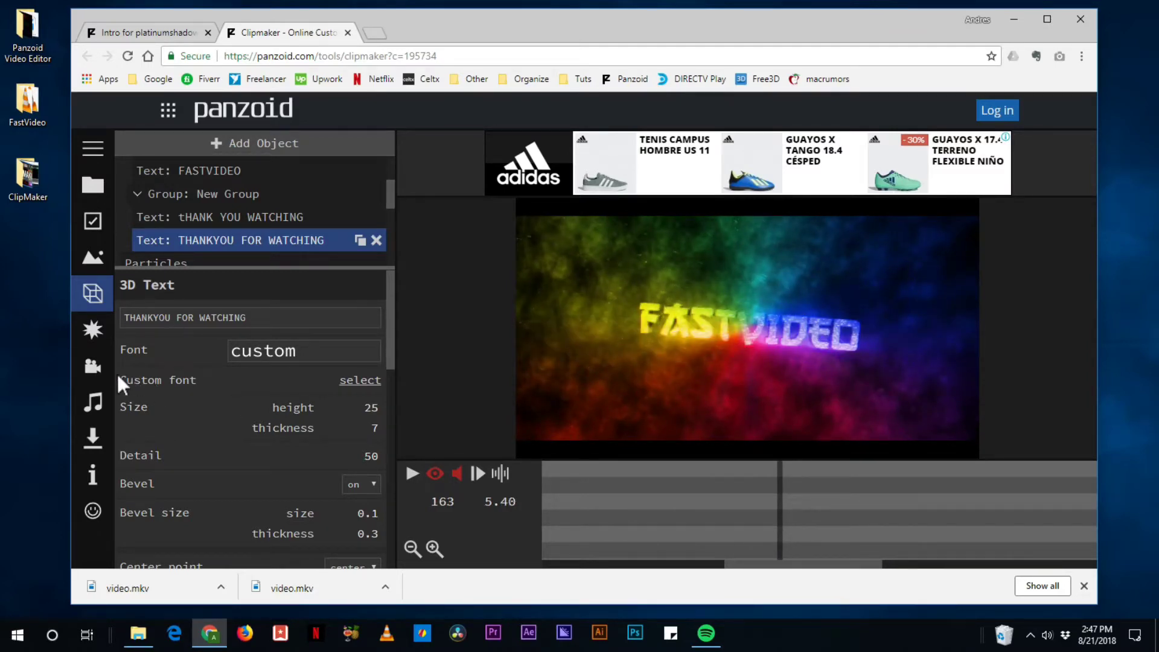
Set the camera's Z position to 120 at the keyframe on frame 187
click(96, 366)
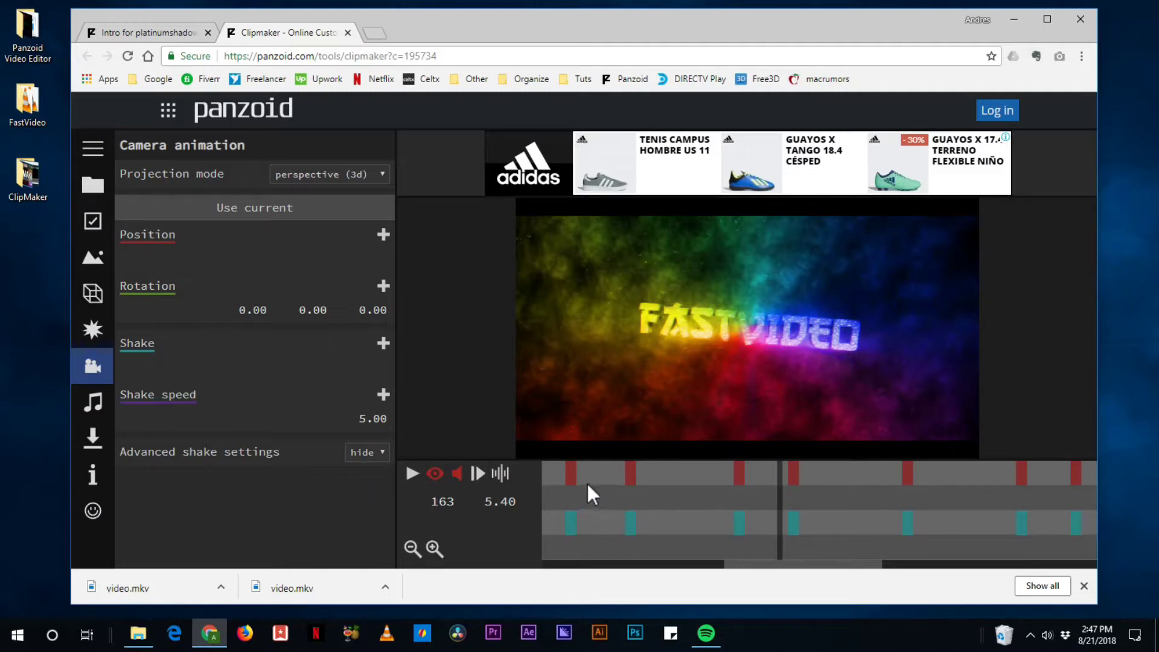
drag(856, 483, 912, 487)
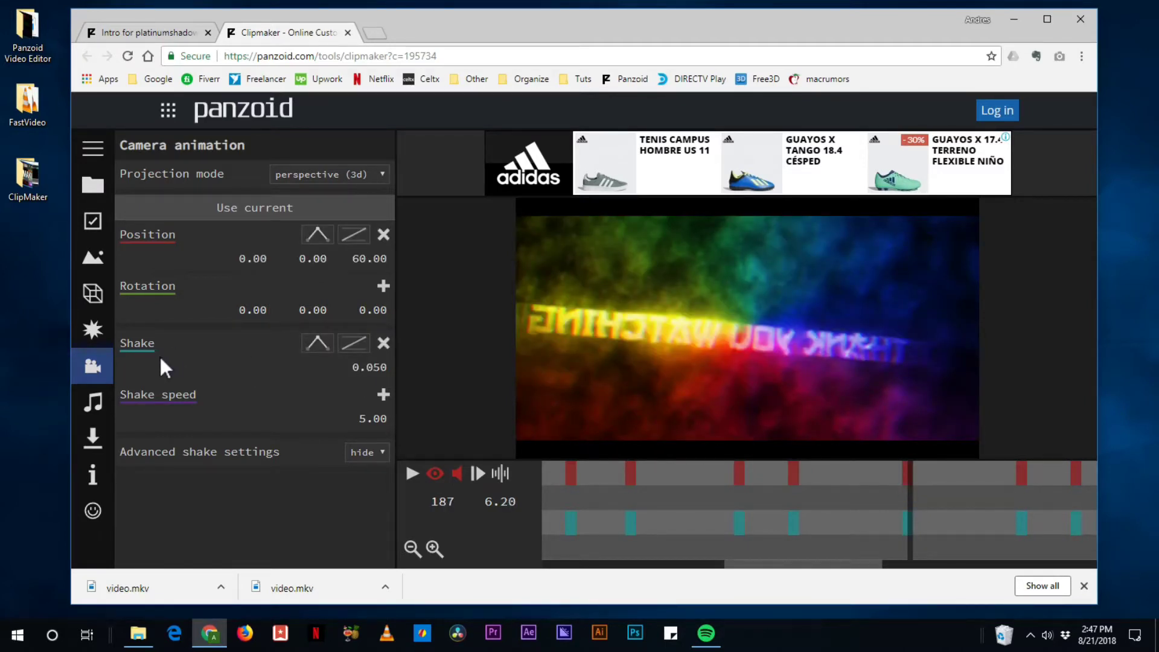
drag(374, 261, 1076, 294)
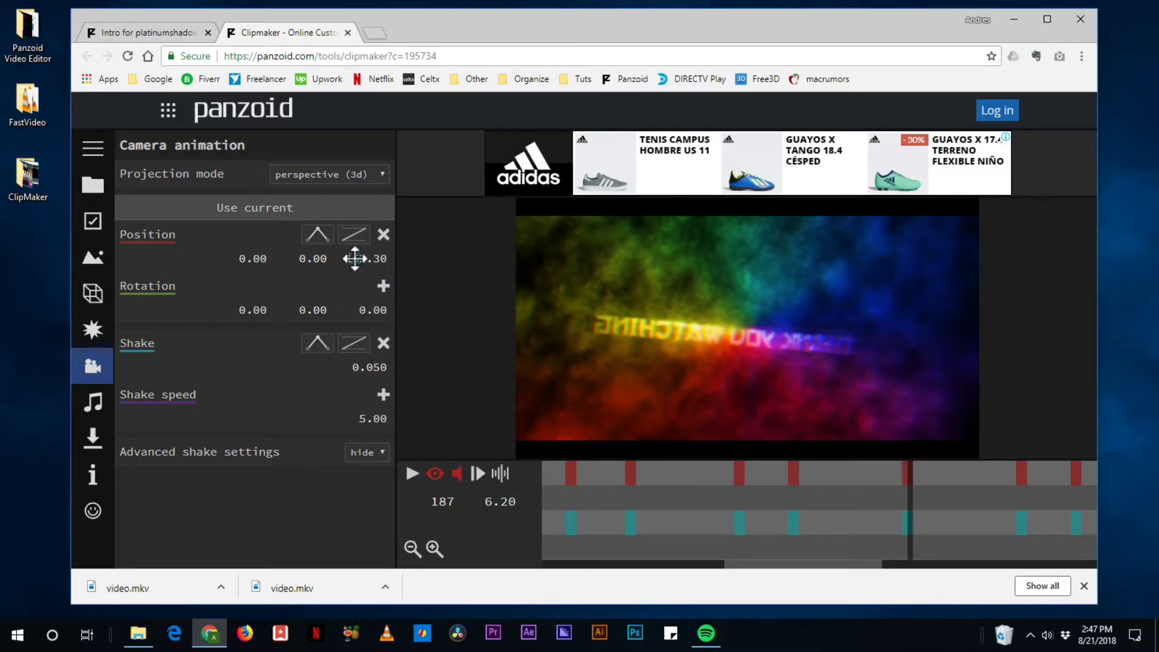
text(120)
key(Return)
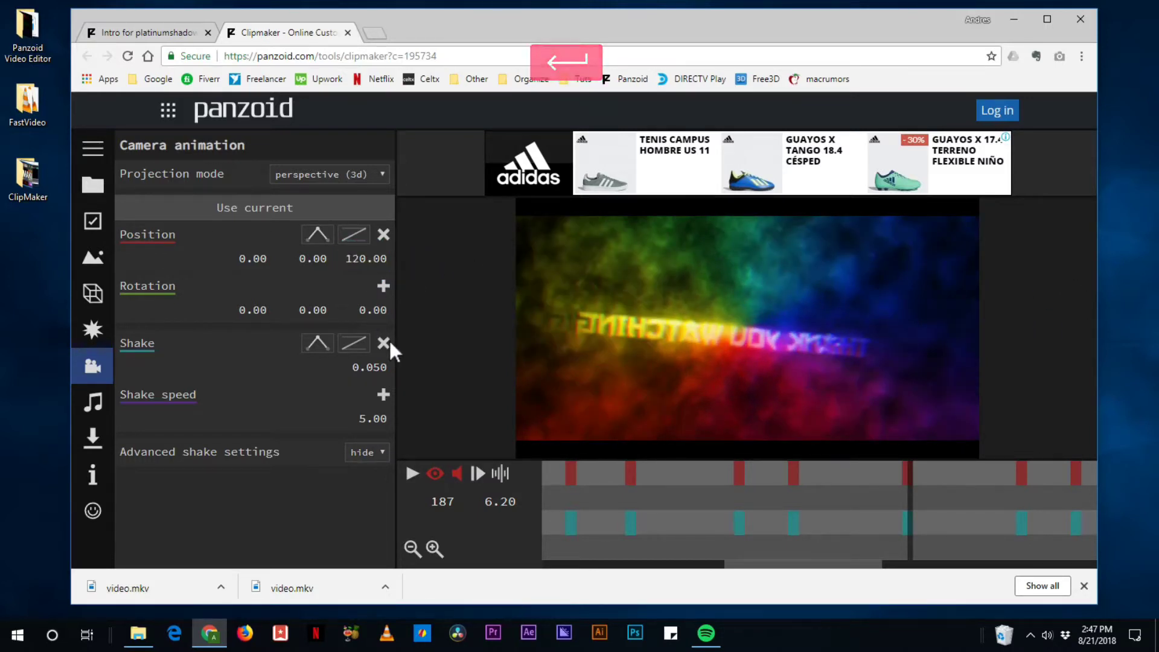
Adjust the camera position keyframe beside frame 187 and set the camera's Z position to 100 at frames 207 and 217
click(896, 483)
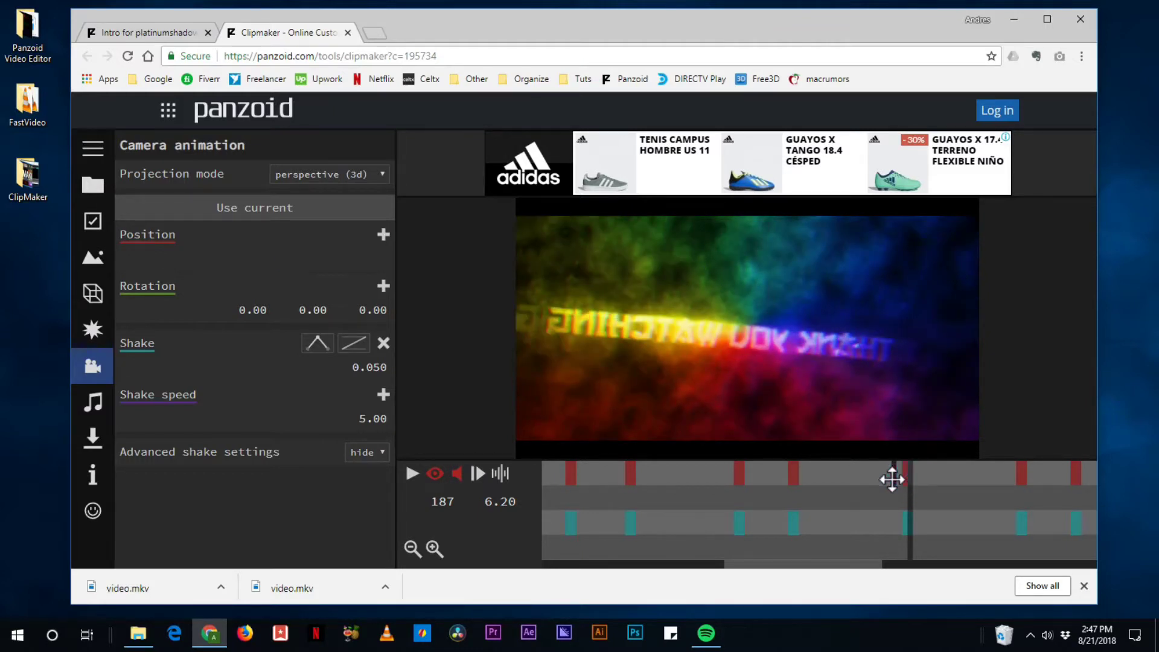
drag(894, 478, 1018, 505)
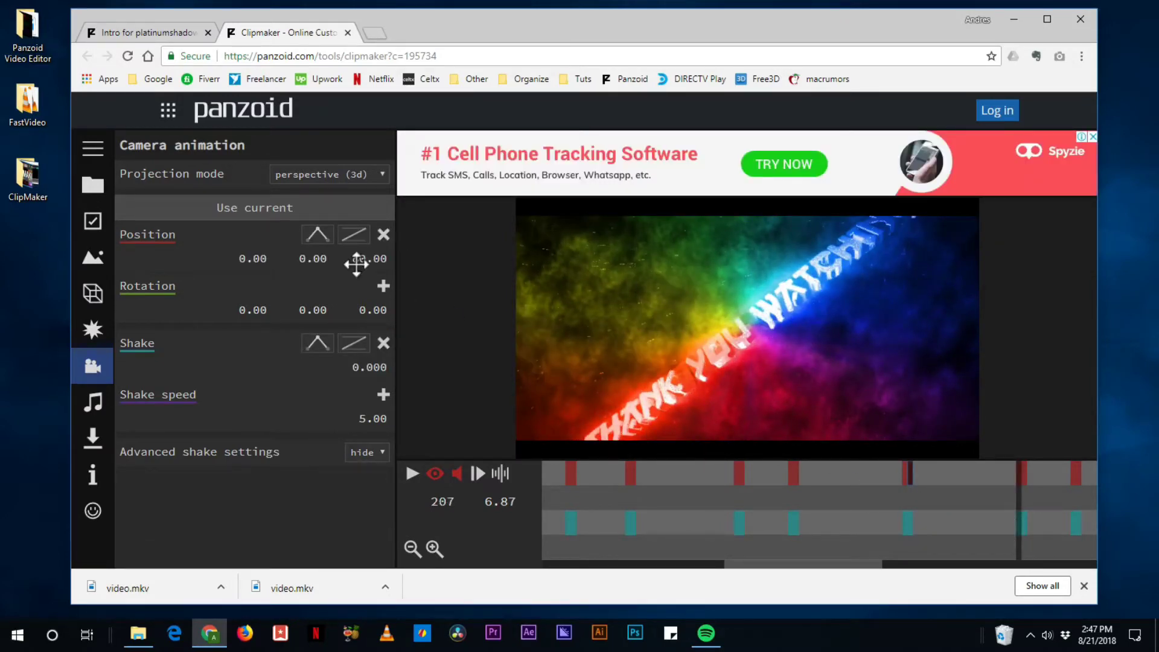
text(4)
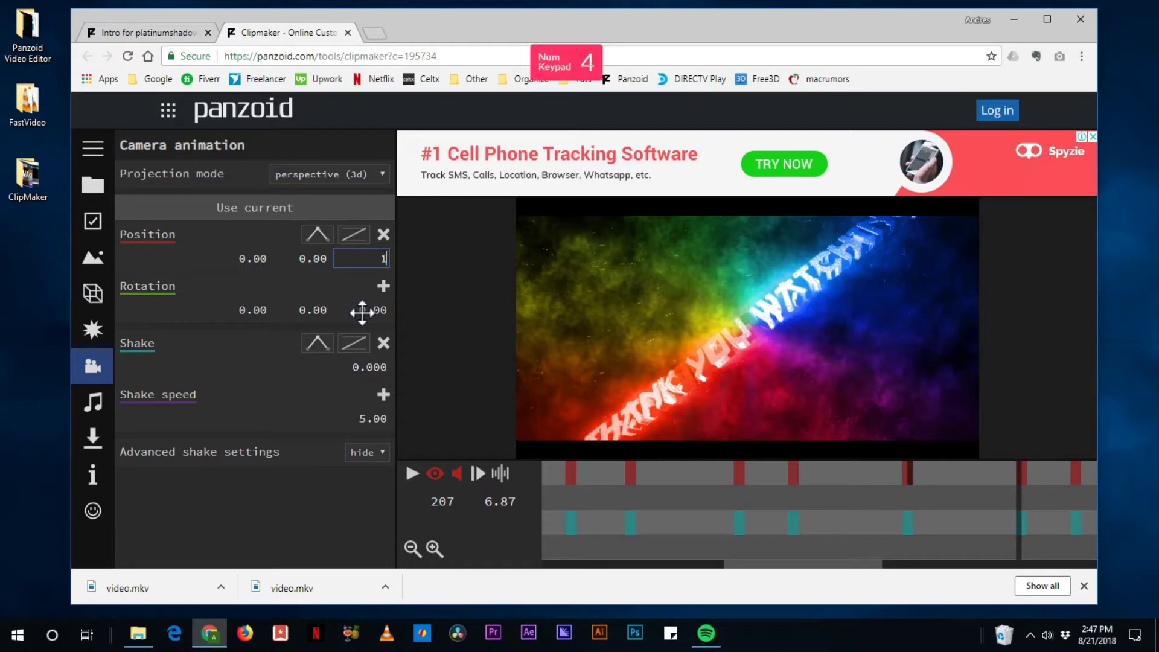
text(00)
key(Return)
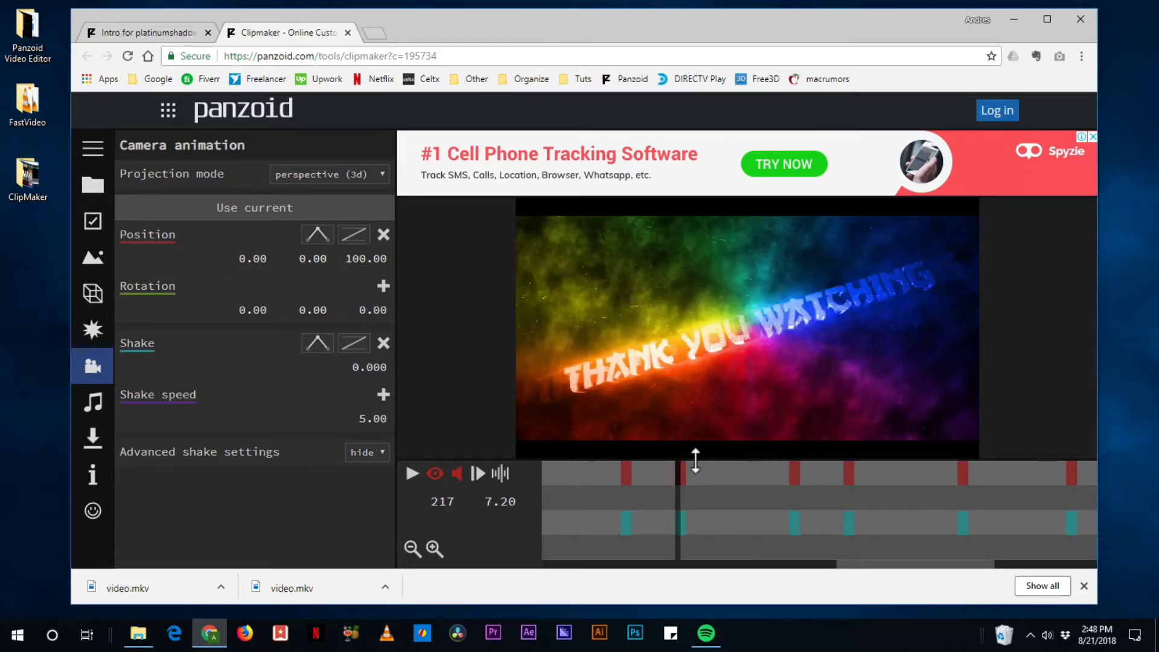
Go to frame 218 and delete the Mirror effect from the project's effects
click(684, 475)
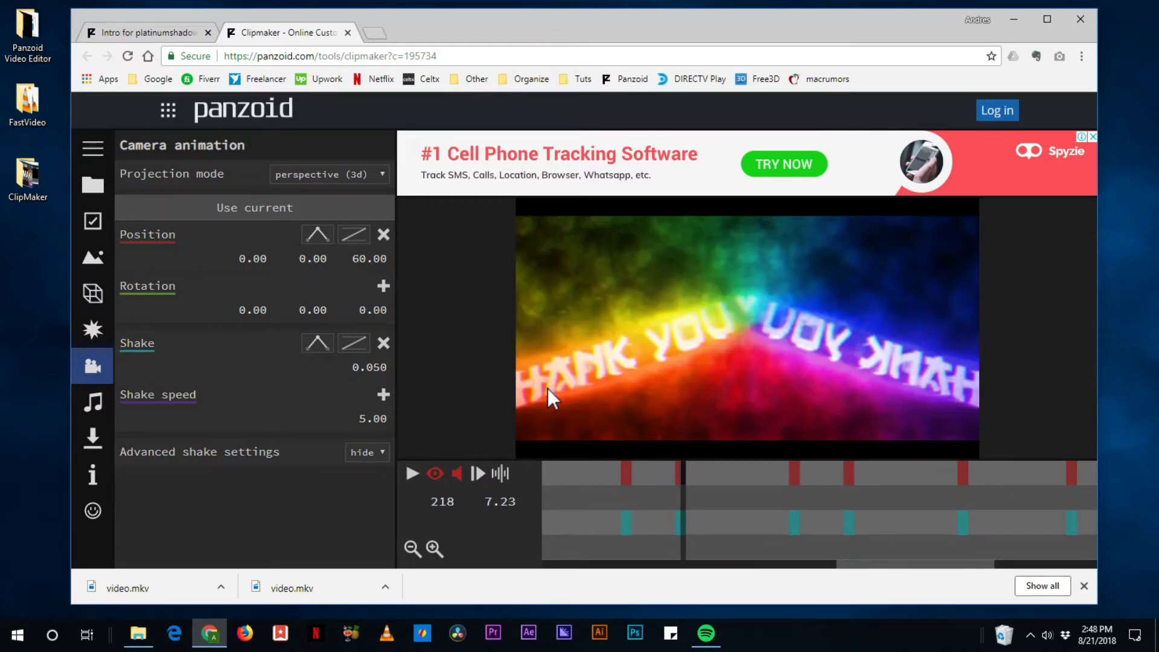
click(95, 328)
scroll(157, 212, up, 5)
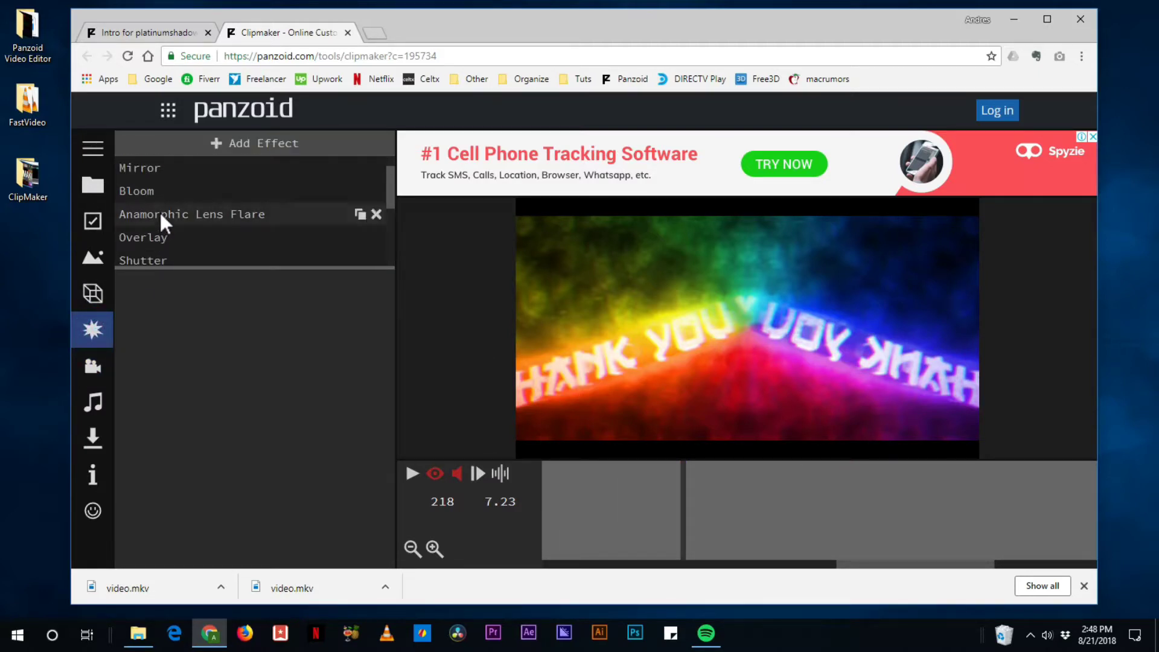
click(150, 189)
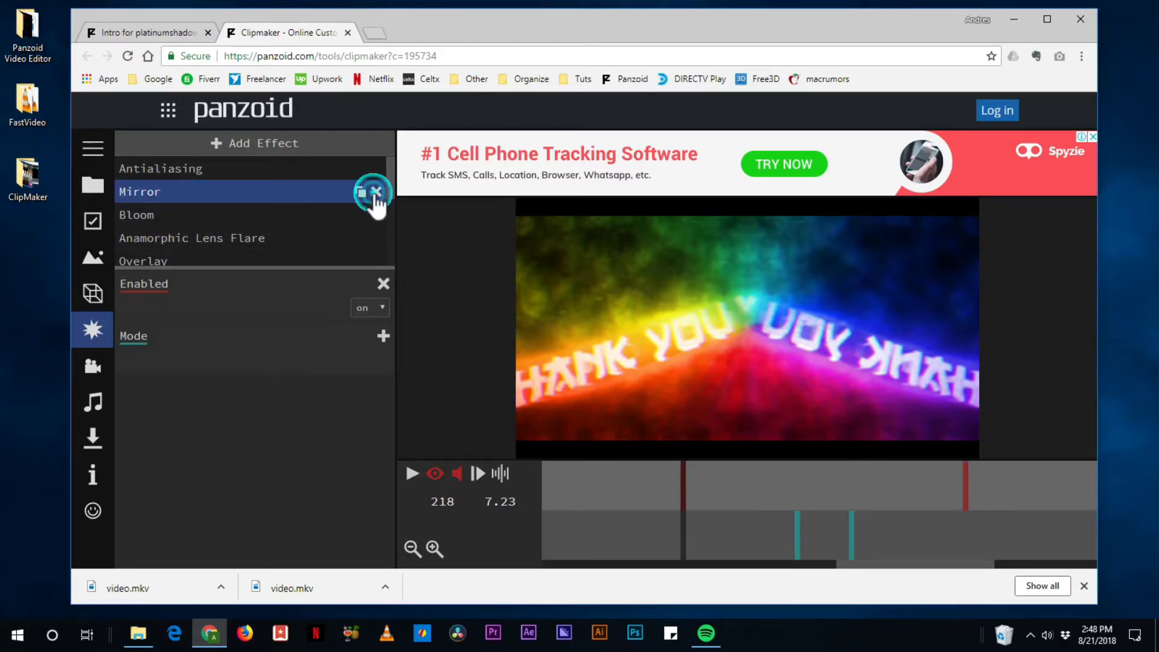
click(376, 191)
Return to the camera animation and set its Z position to 100 at the frame 218 keyframe
click(93, 371)
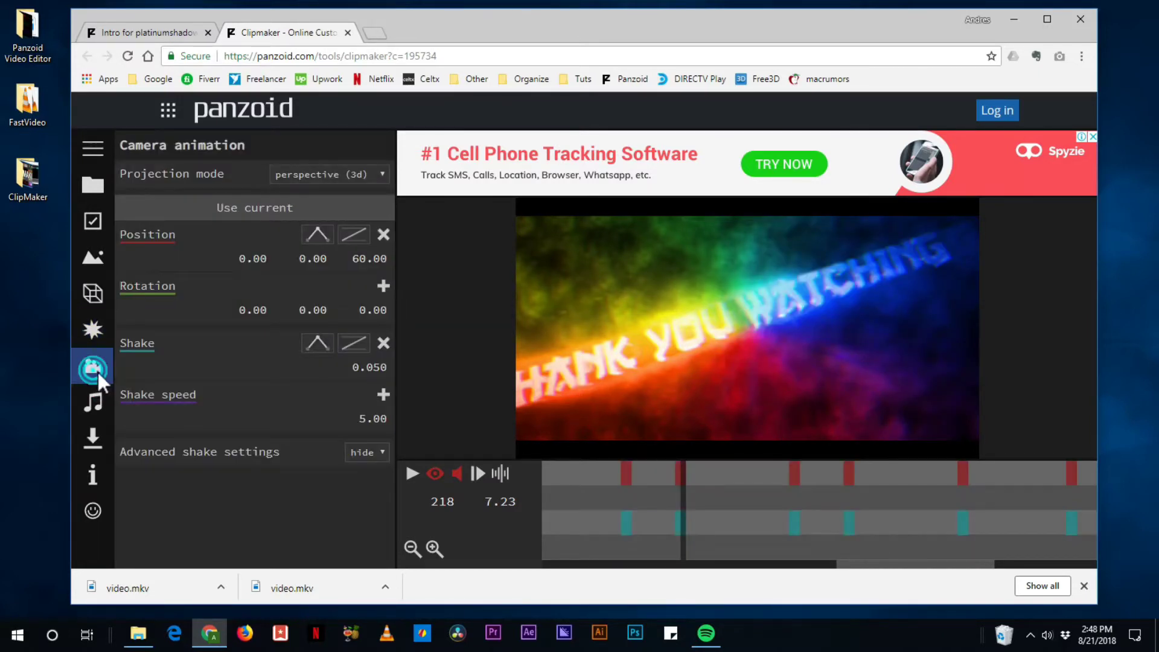
click(678, 489)
click(686, 493)
click(683, 494)
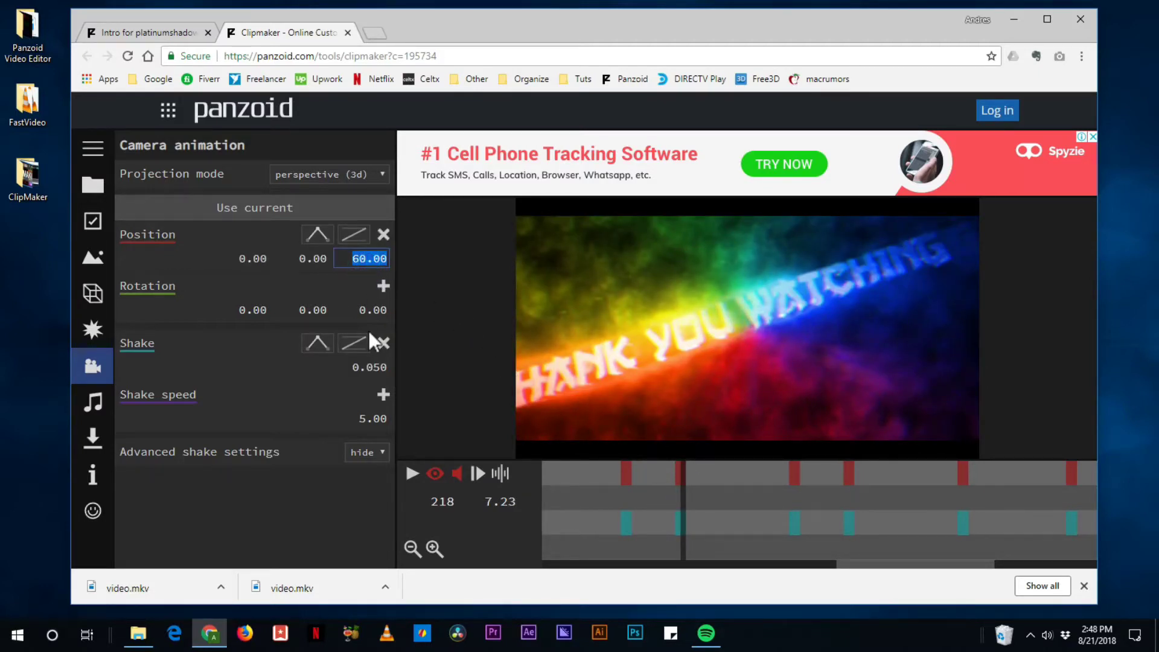
text(100)
key(Return)
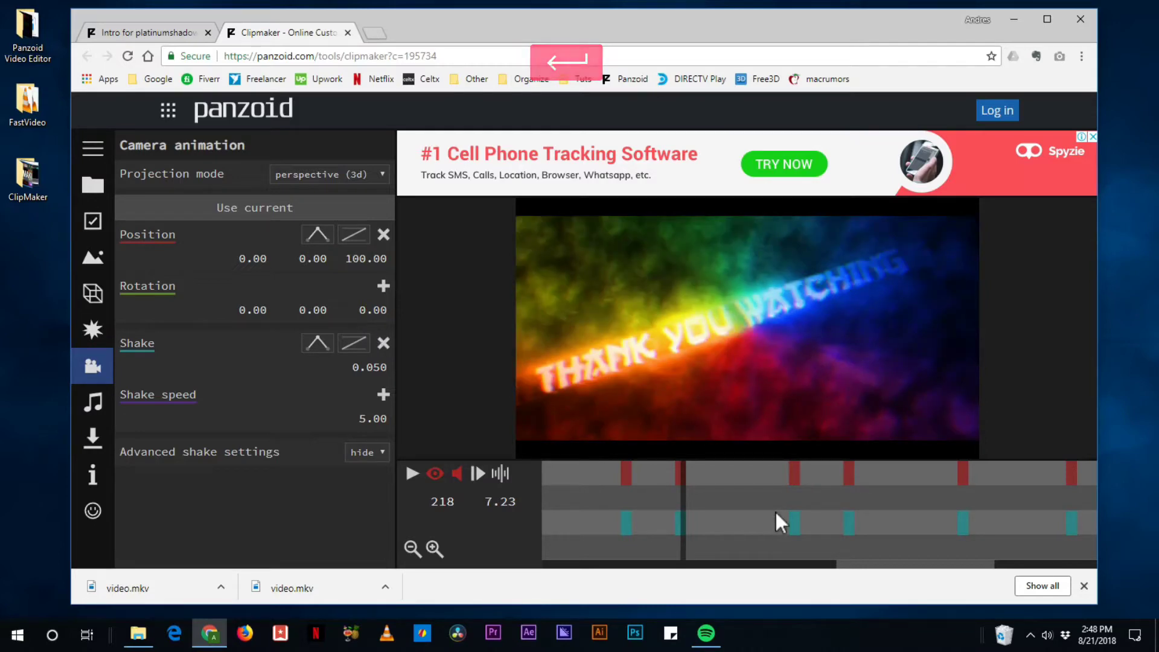
Set the camera's Z position to 100 at the first keyframe after frame 225, edit the keyframe pair following it, and go to frame 269
click(794, 479)
drag(683, 490, 745, 510)
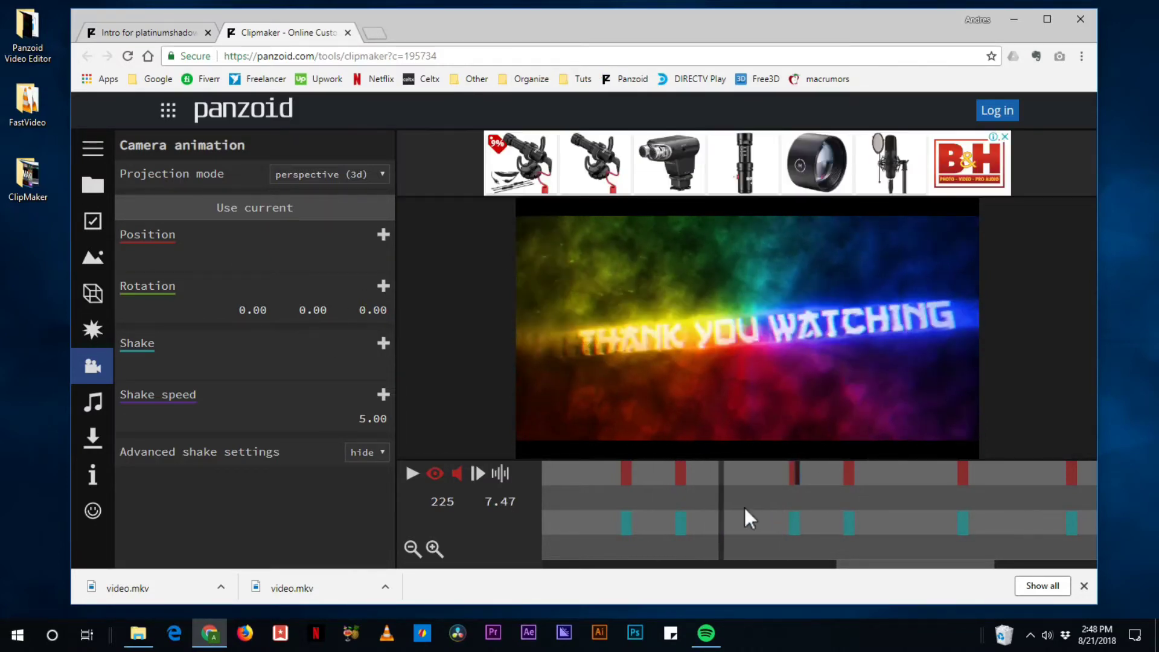
click(797, 492)
click(370, 259)
text(100)
click(846, 492)
text(12)
click(851, 492)
text(1)
click(960, 492)
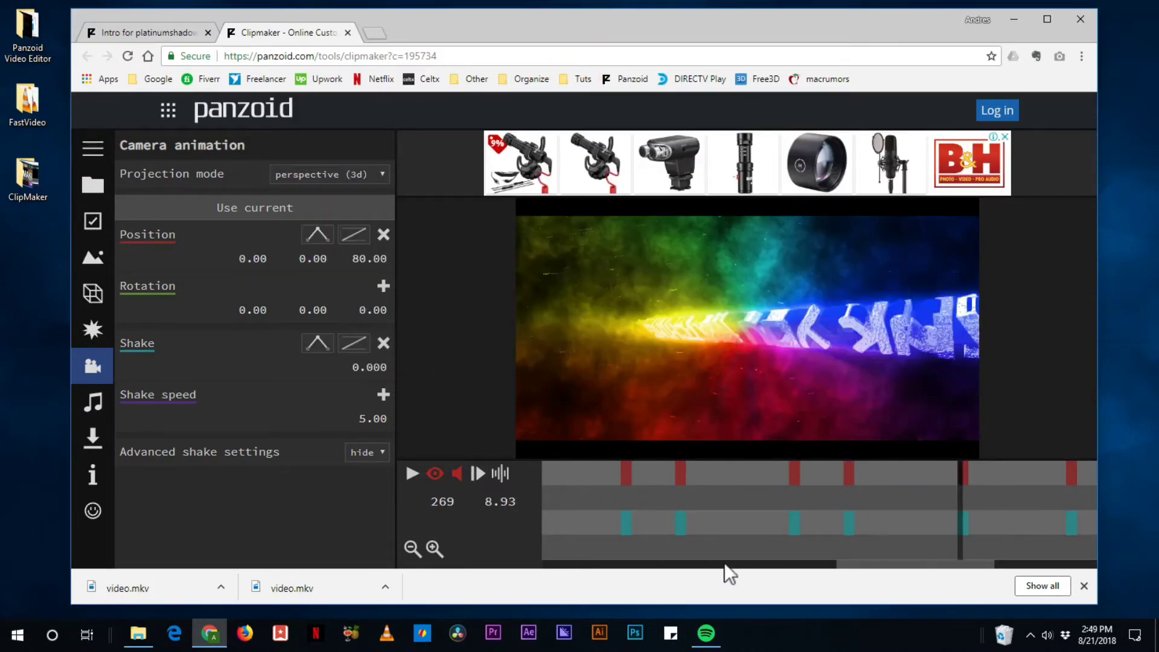
Go through the last camera keyframes and set the camera's Z position to 160 at frame 300
drag(905, 564, 1008, 565)
click(673, 491)
click(710, 476)
click(714, 476)
click(769, 476)
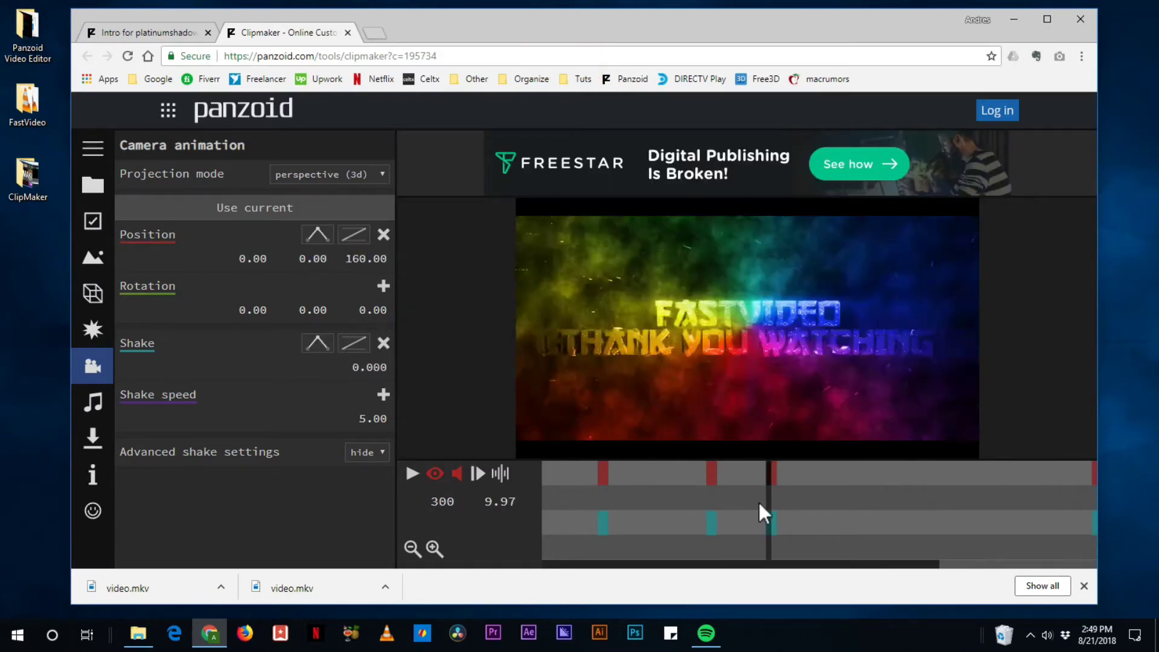
Play the edited intro in the preview and pause it after the first FASTVIDEO text
key(space)
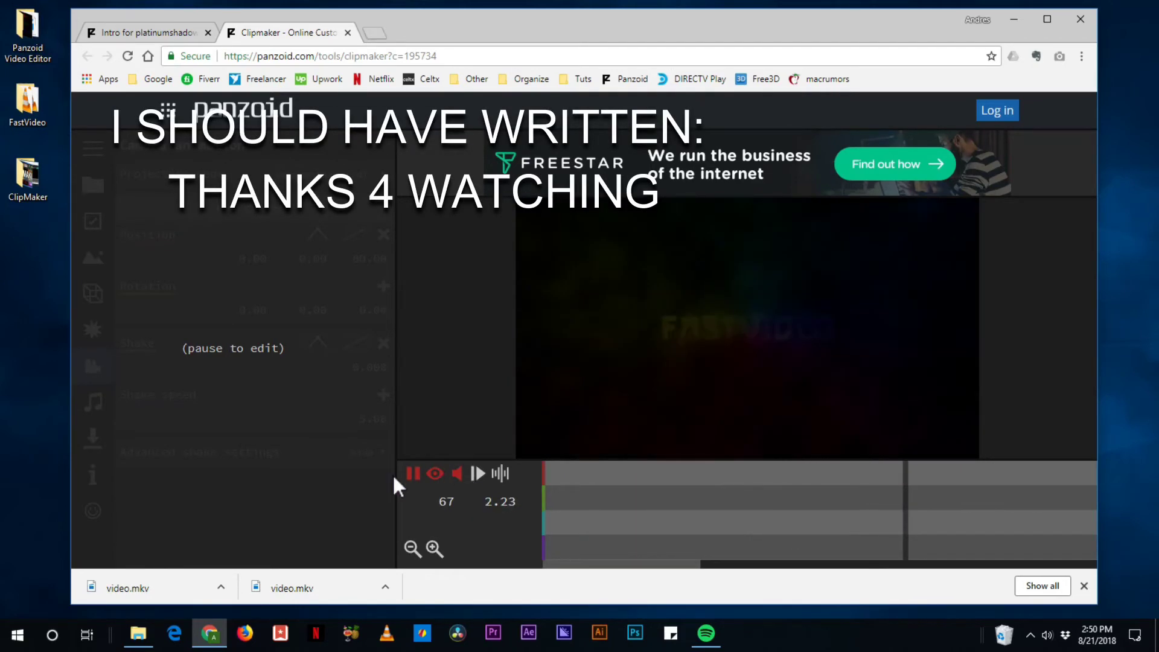
click(412, 474)
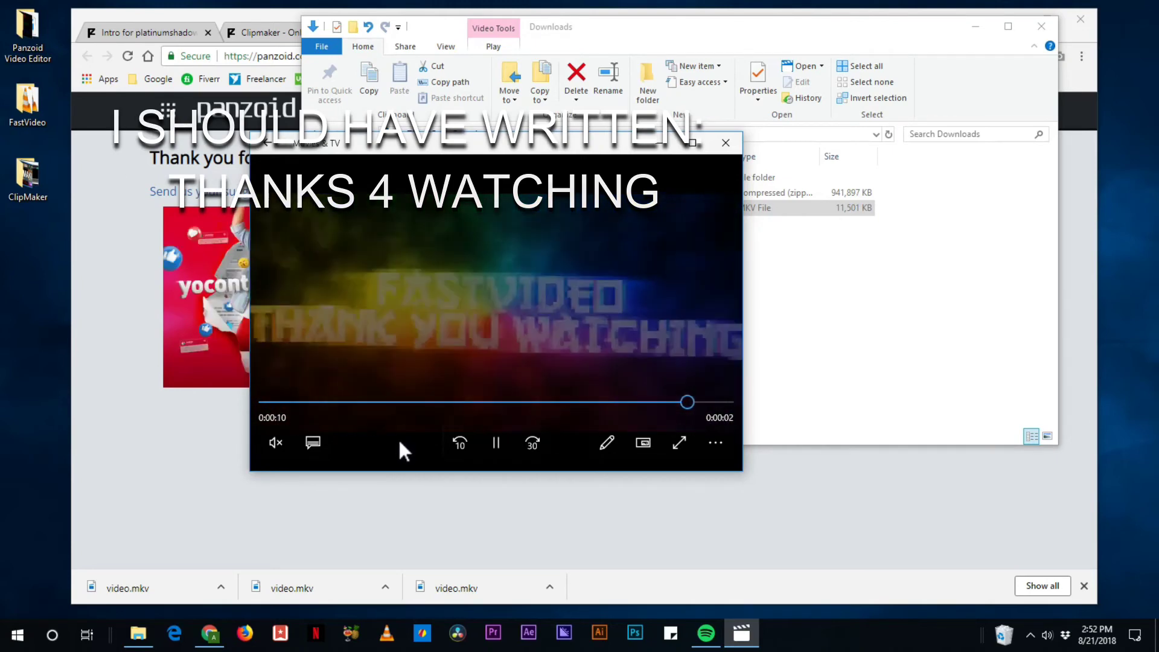
Close the rendered video's player and move the video file from Downloads into the Panzoid Video Editor folder on the desktop
click(726, 143)
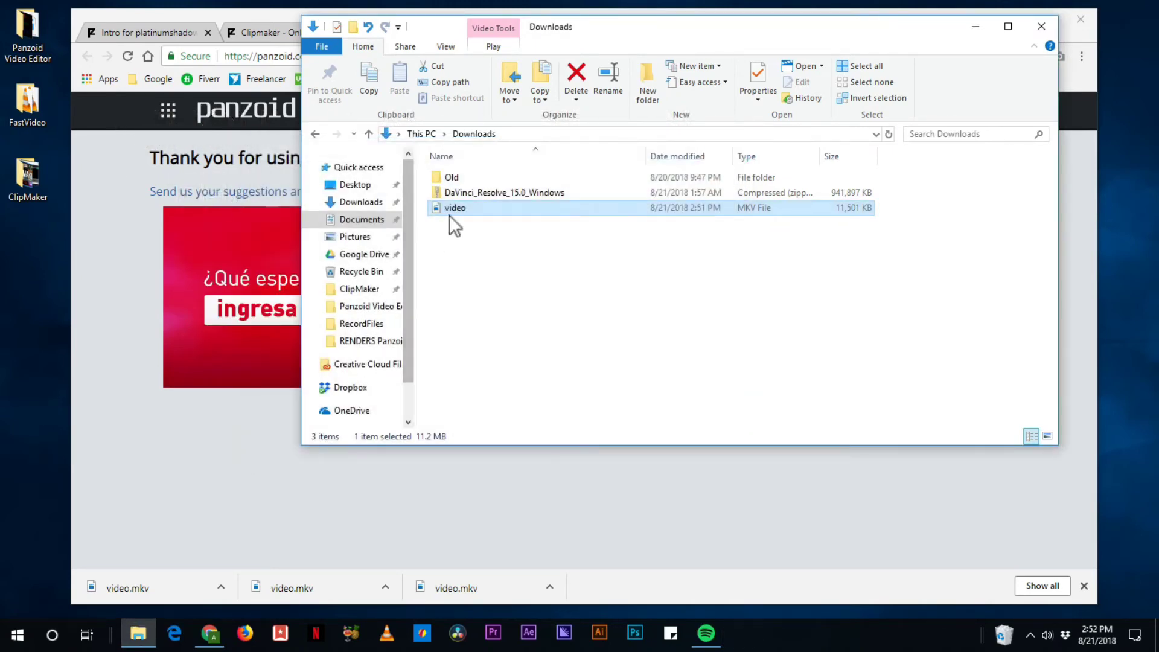
drag(449, 215, 28, 31)
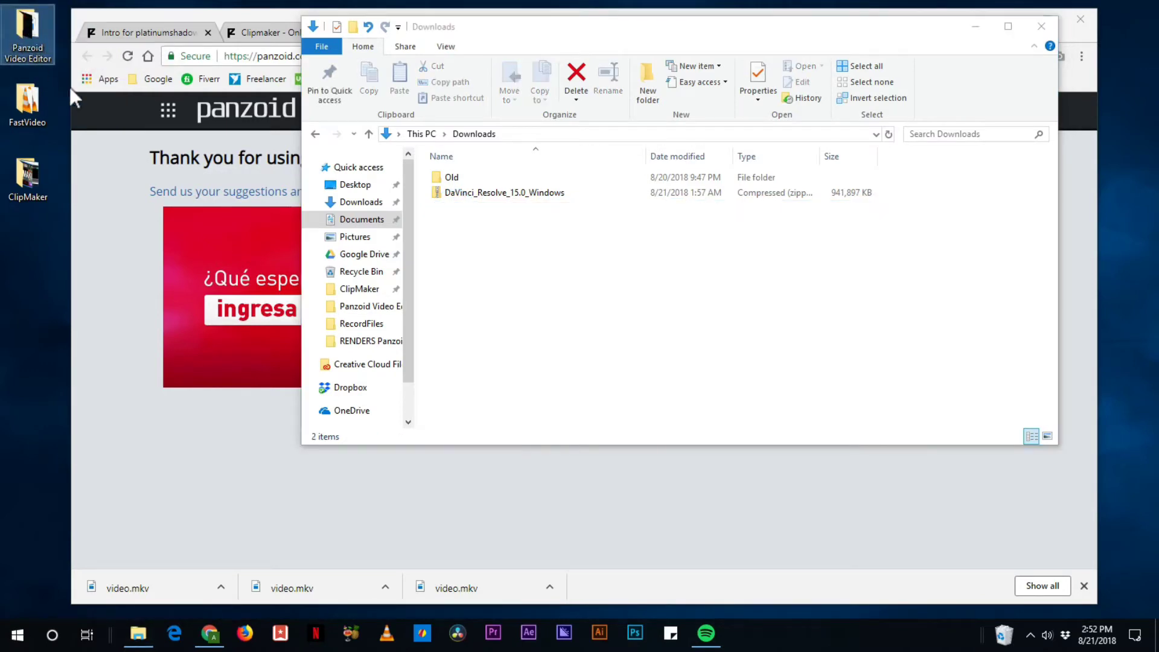
Switch back to the browser, close the Panzoid download page, and open the project's effects list at frame 33
click(105, 257)
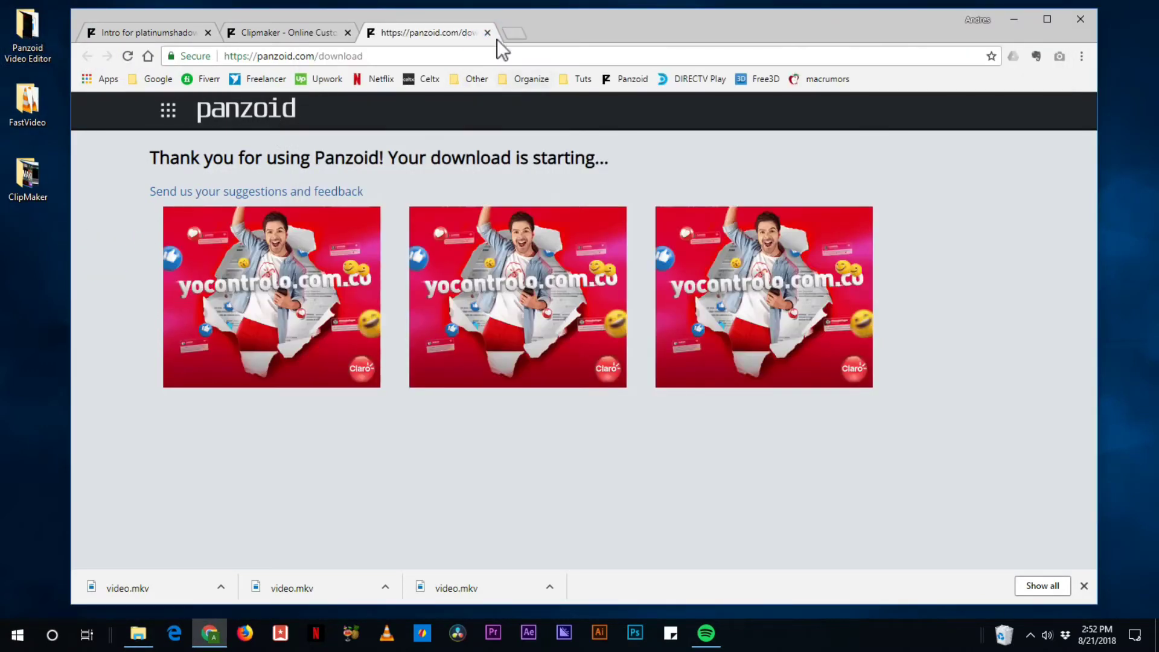
click(487, 34)
click(237, 248)
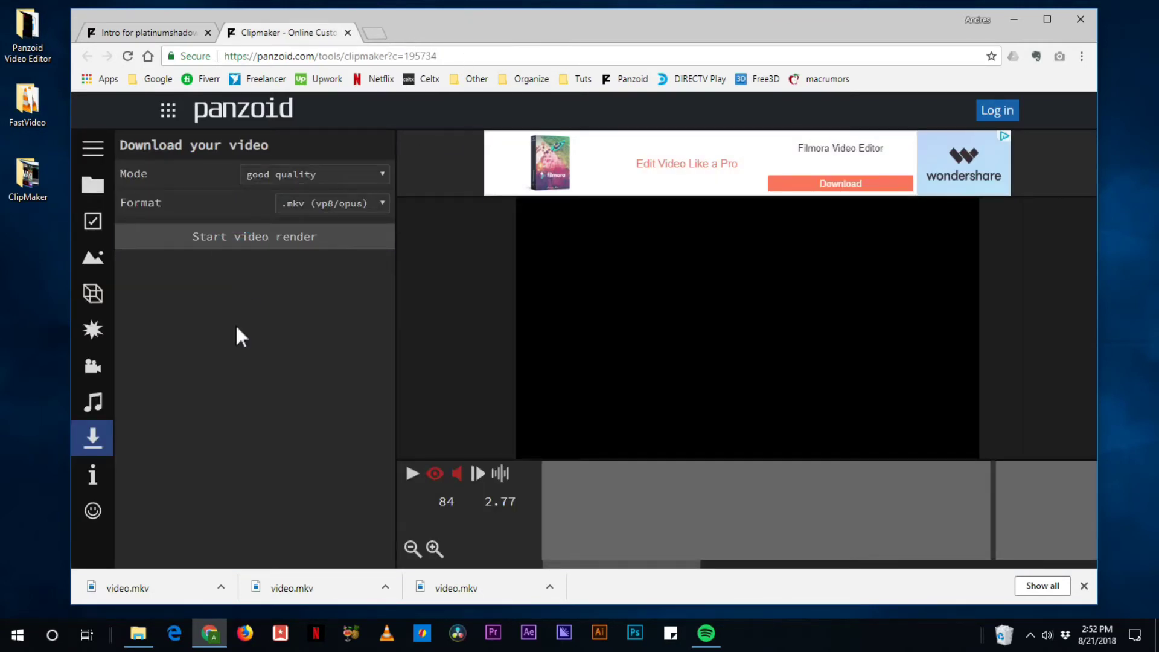
click(97, 332)
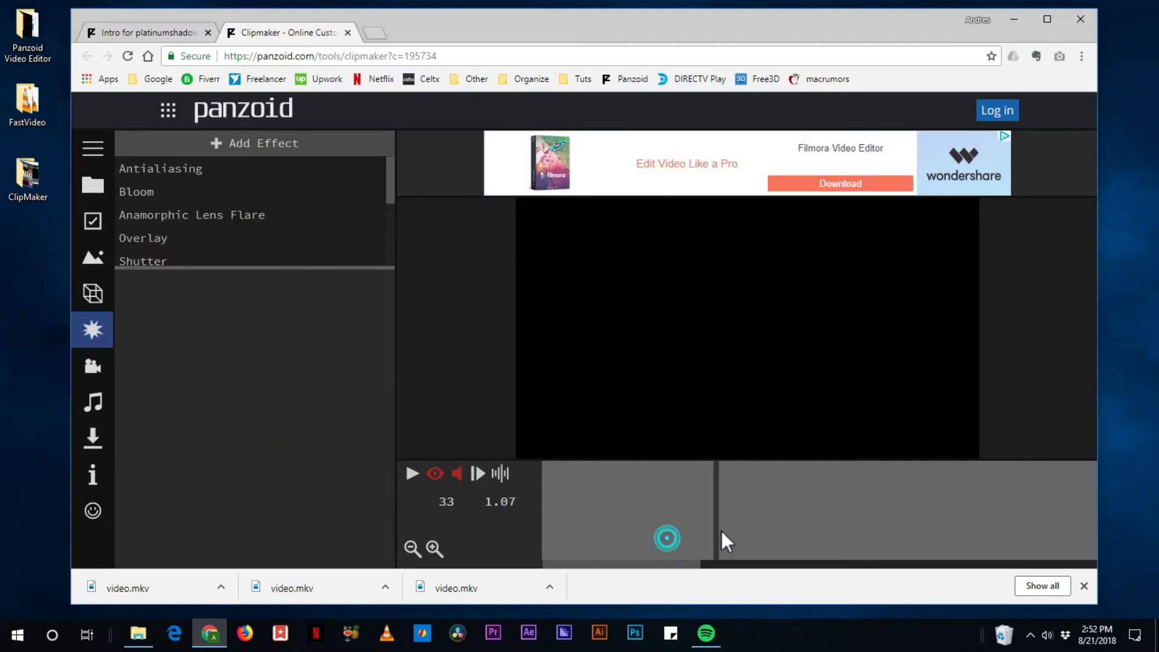
Compare the intro with its effects preview switched off and on again while scrubbing the timeline, ending at frame 112
click(945, 537)
click(977, 545)
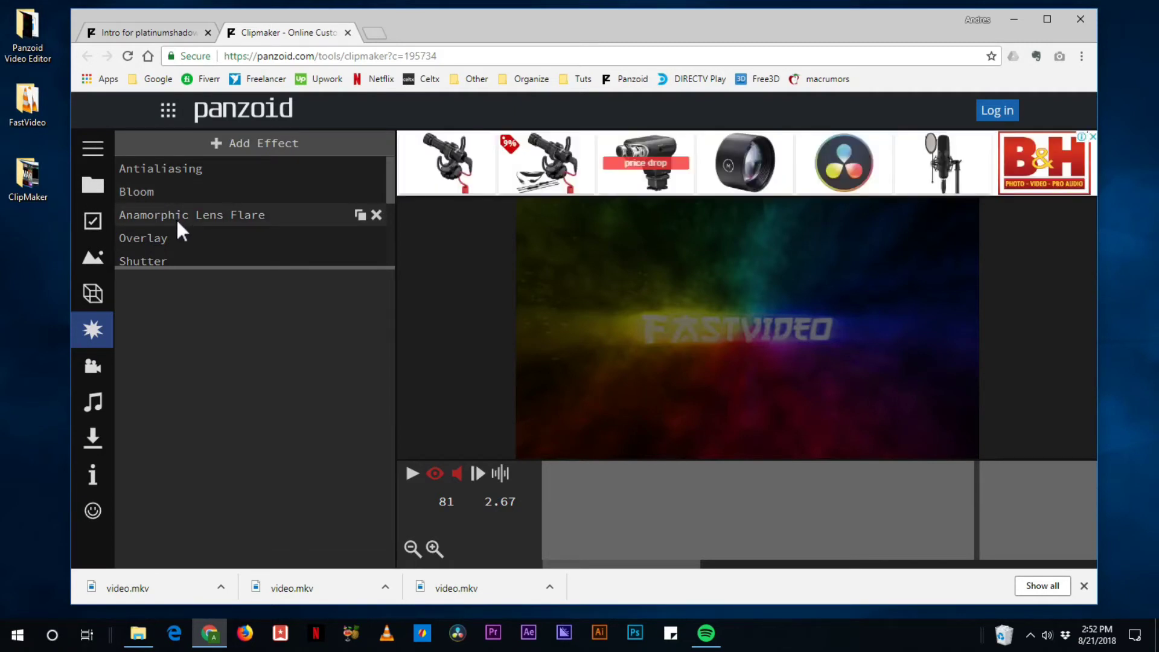
click(803, 523)
click(443, 473)
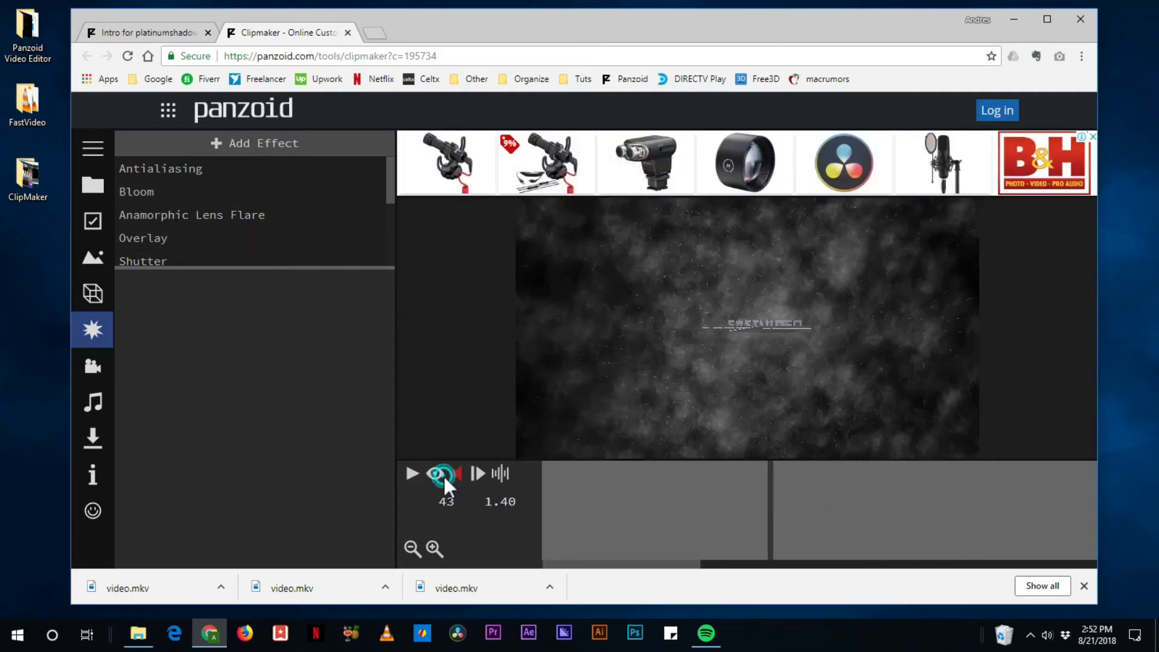
drag(769, 523, 846, 539)
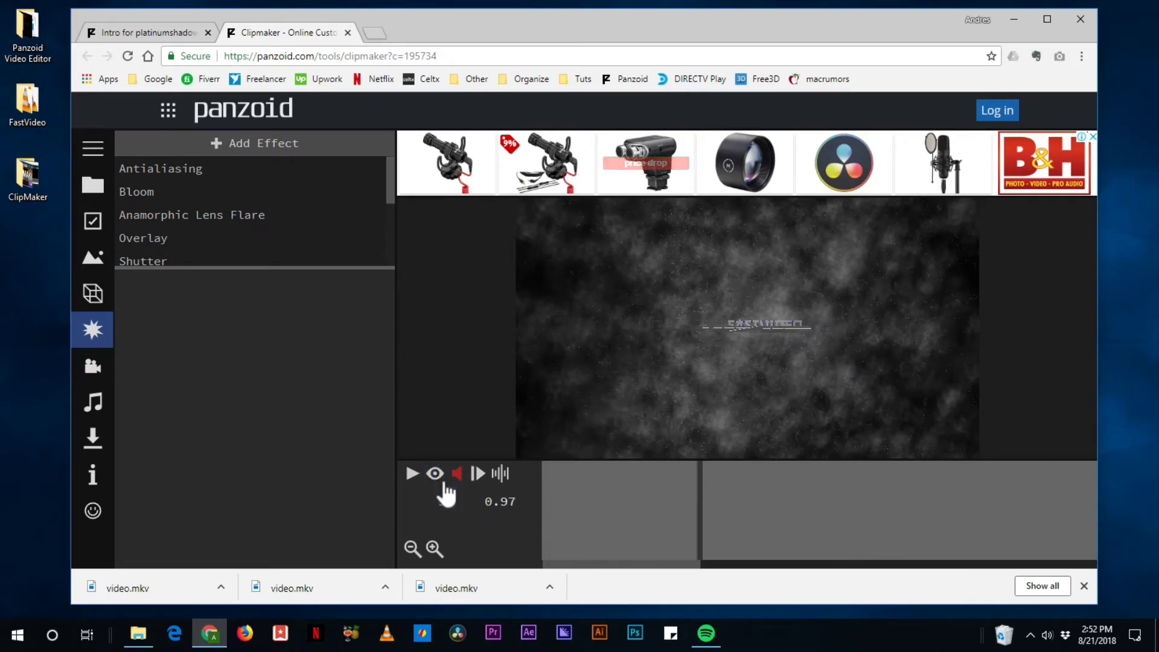
click(429, 475)
drag(679, 521, 924, 531)
drag(834, 539, 1139, 547)
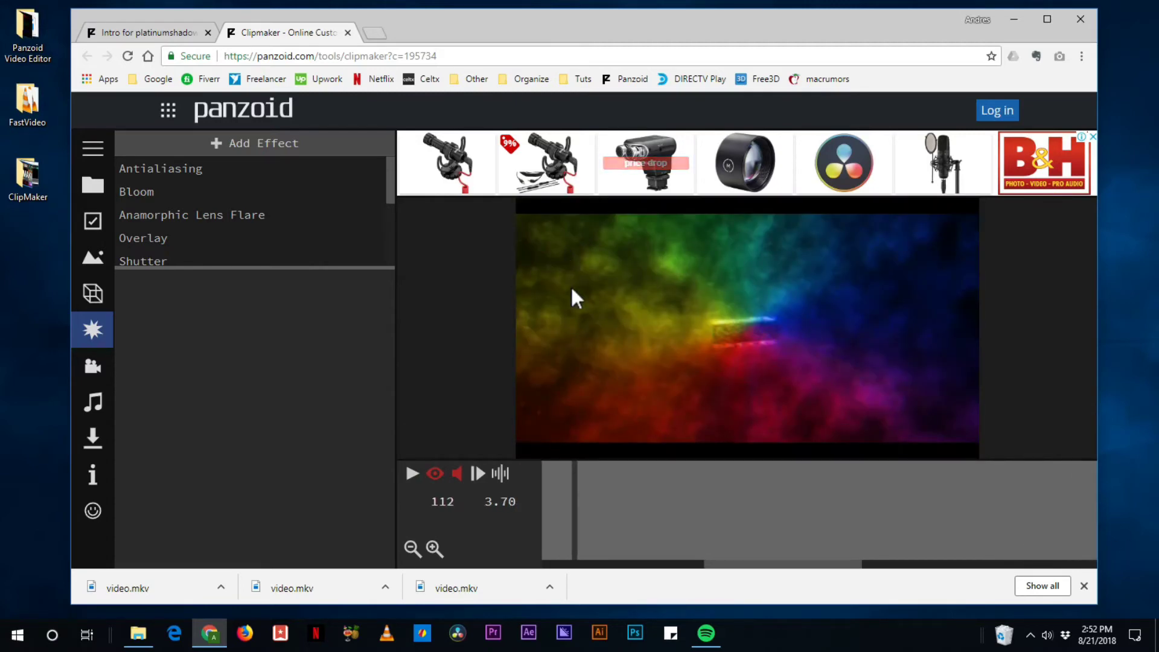
Try the normal and subtract blending modes on the Overlay effect, and return it to color
click(135, 236)
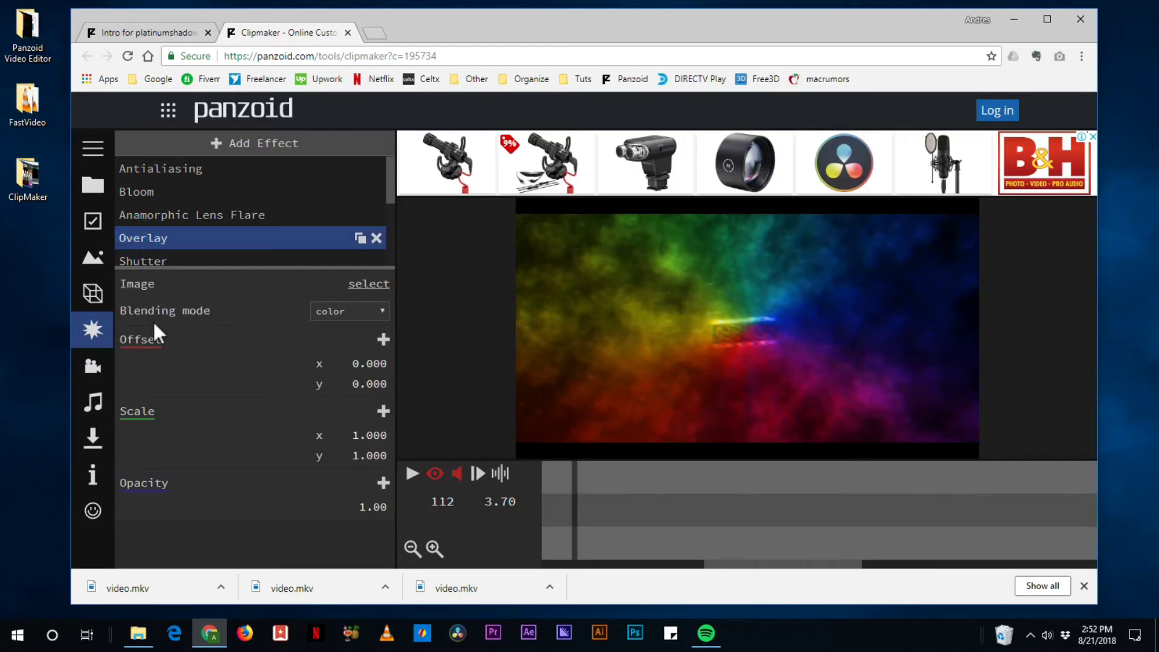
click(348, 312)
click(338, 342)
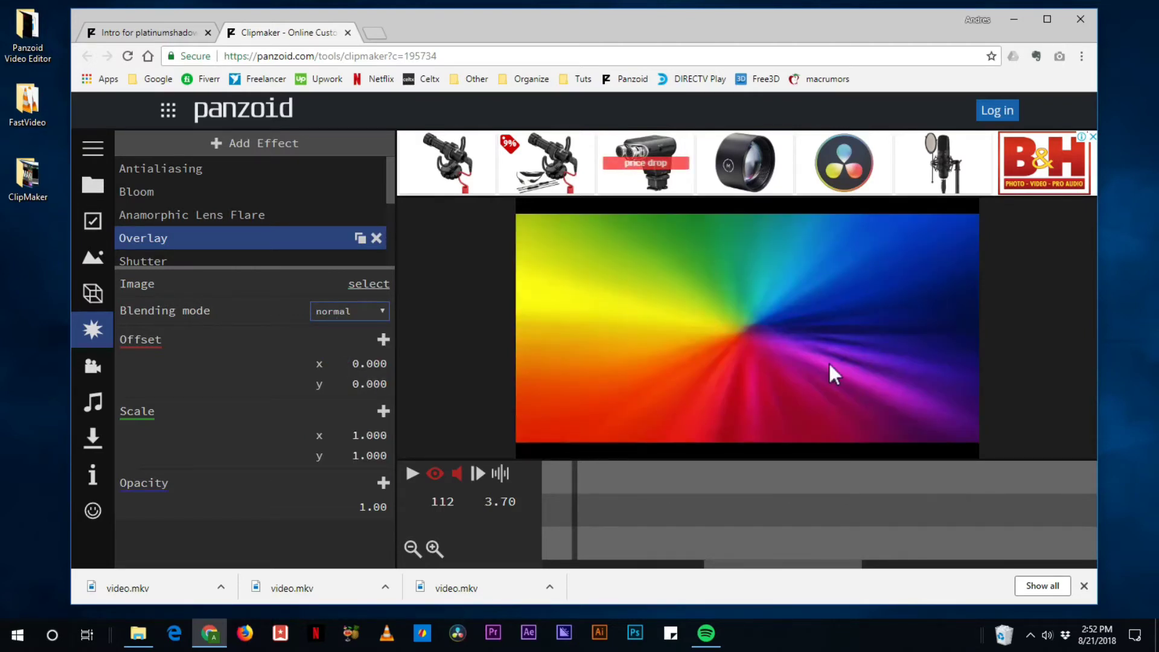
click(333, 308)
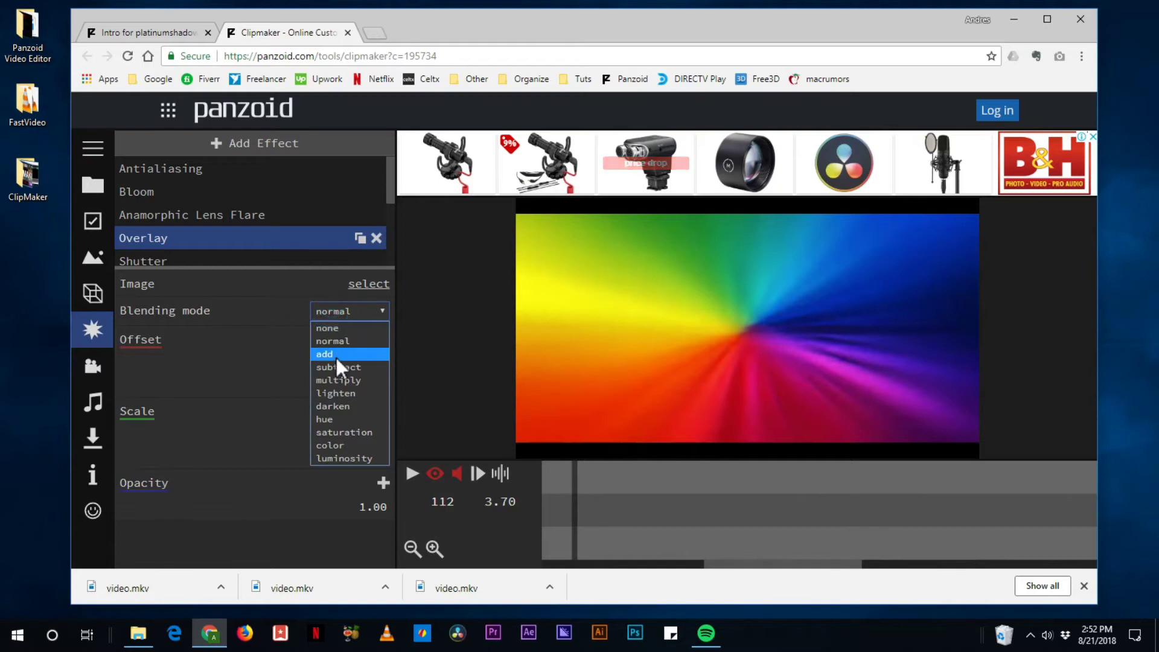
click(337, 364)
click(348, 309)
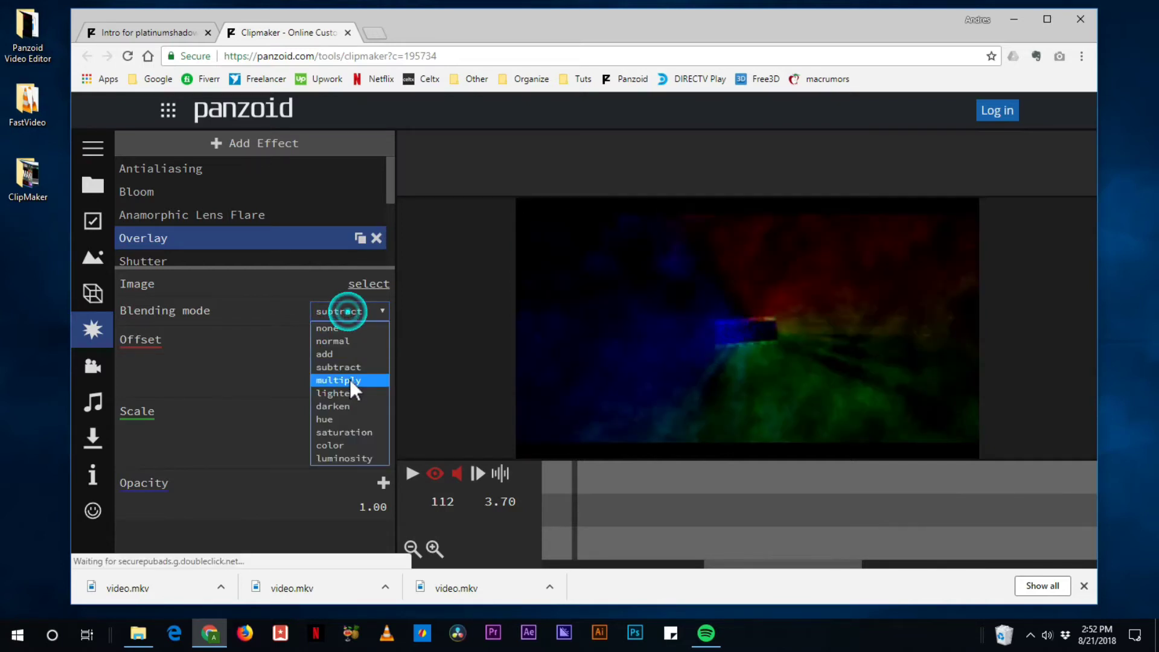
click(335, 446)
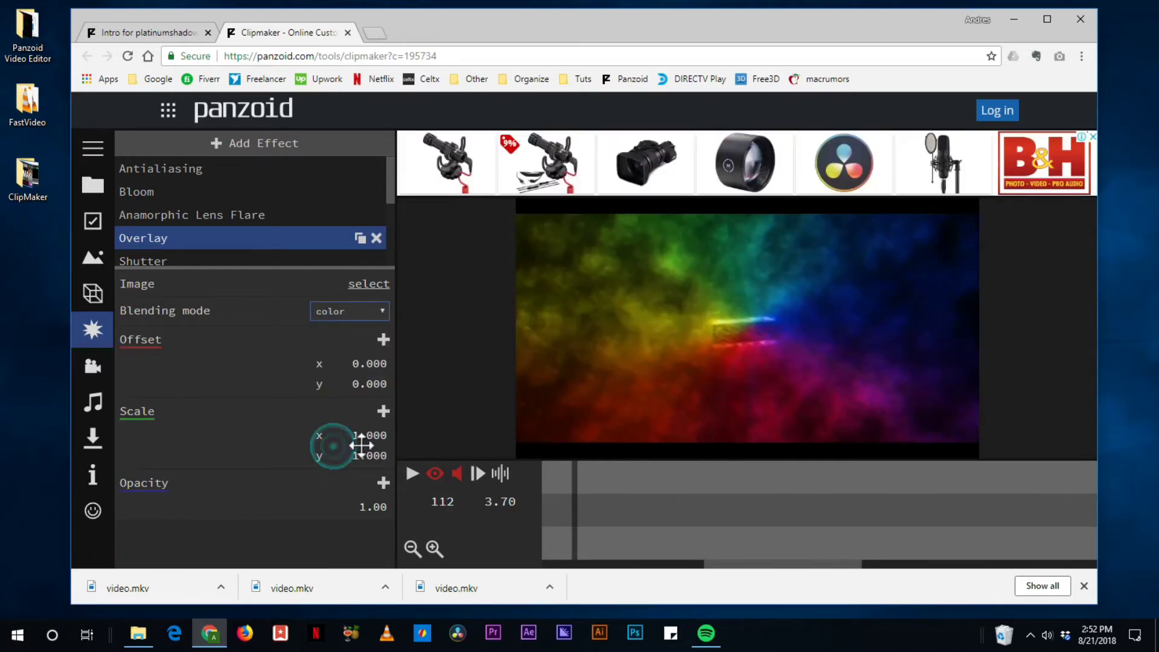
Check the thank-you text at frame 210, look through the effects list, and go back to the FASTVIDEO text at frame 172
drag(701, 509, 702, 541)
drag(757, 552, 1117, 567)
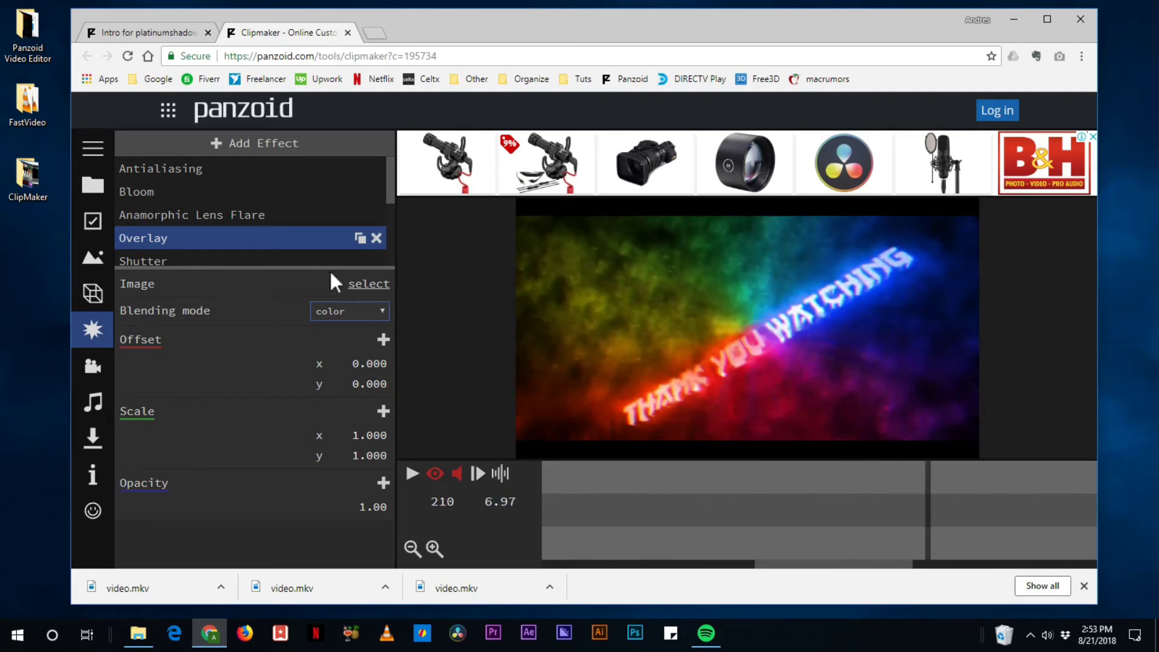
scroll(241, 194, down, 3)
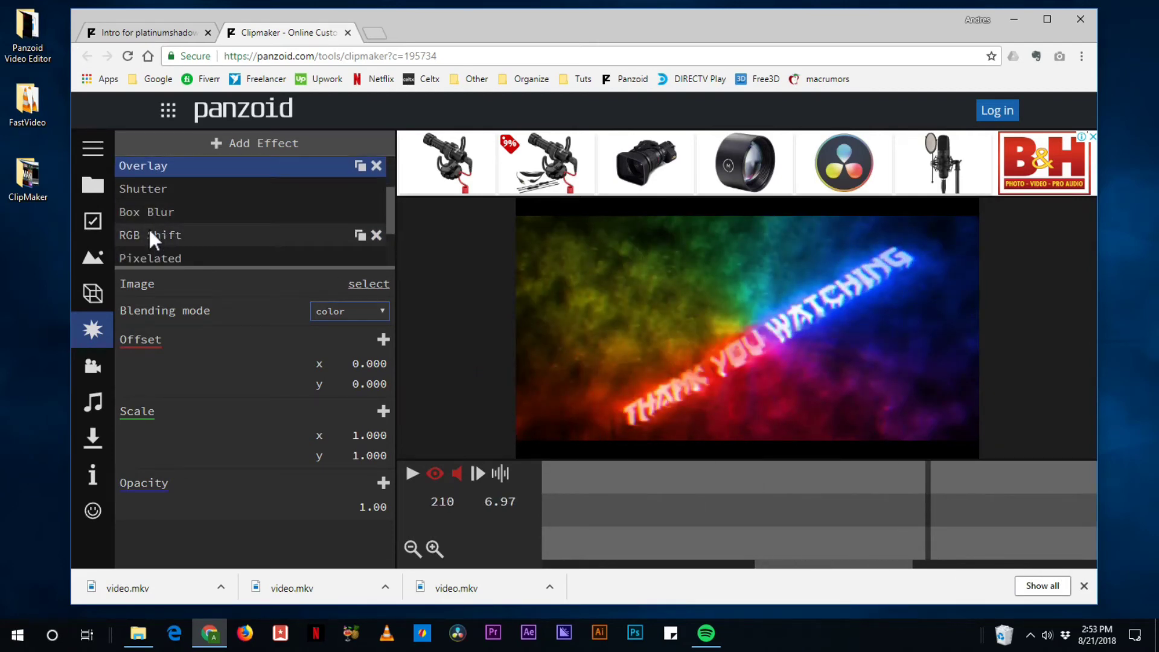
scroll(156, 240, down, 3)
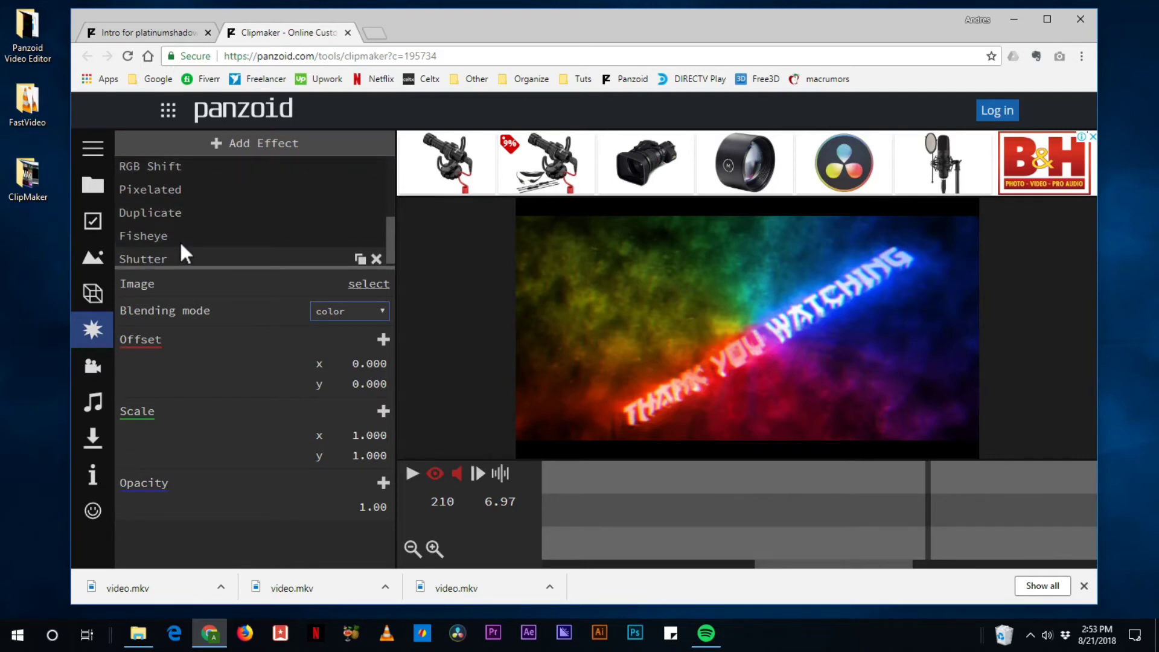
scroll(179, 240, up, 2)
drag(811, 529, 887, 541)
click(718, 539)
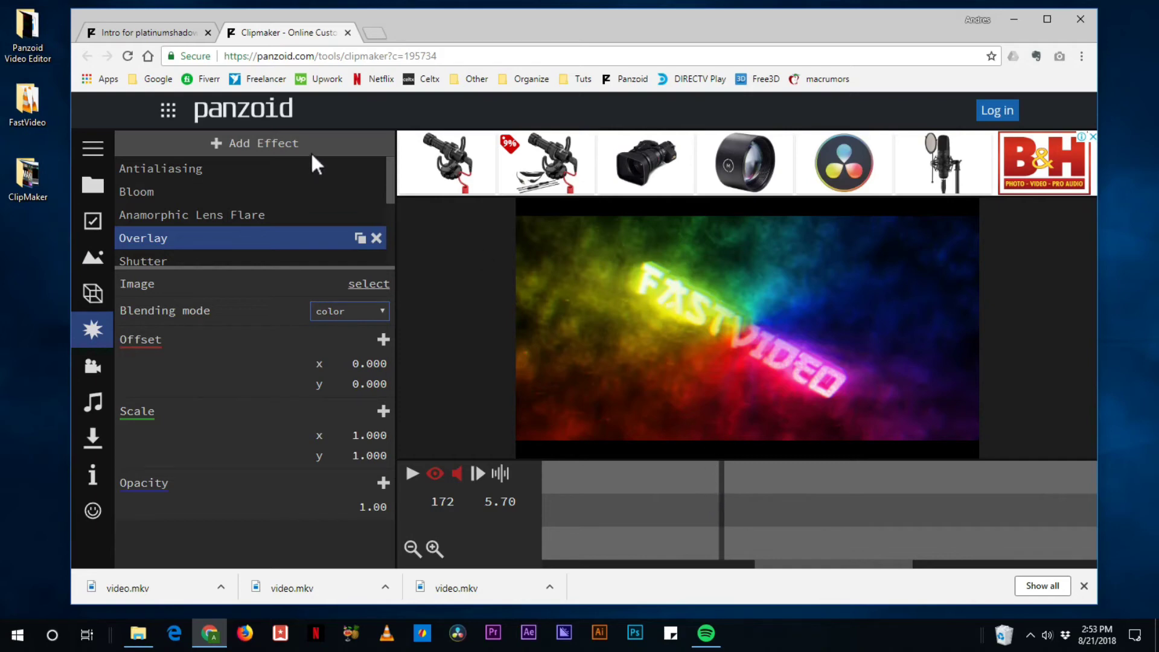
Return to the platinumshadow24 template's page and open its creator's list of creations
click(158, 32)
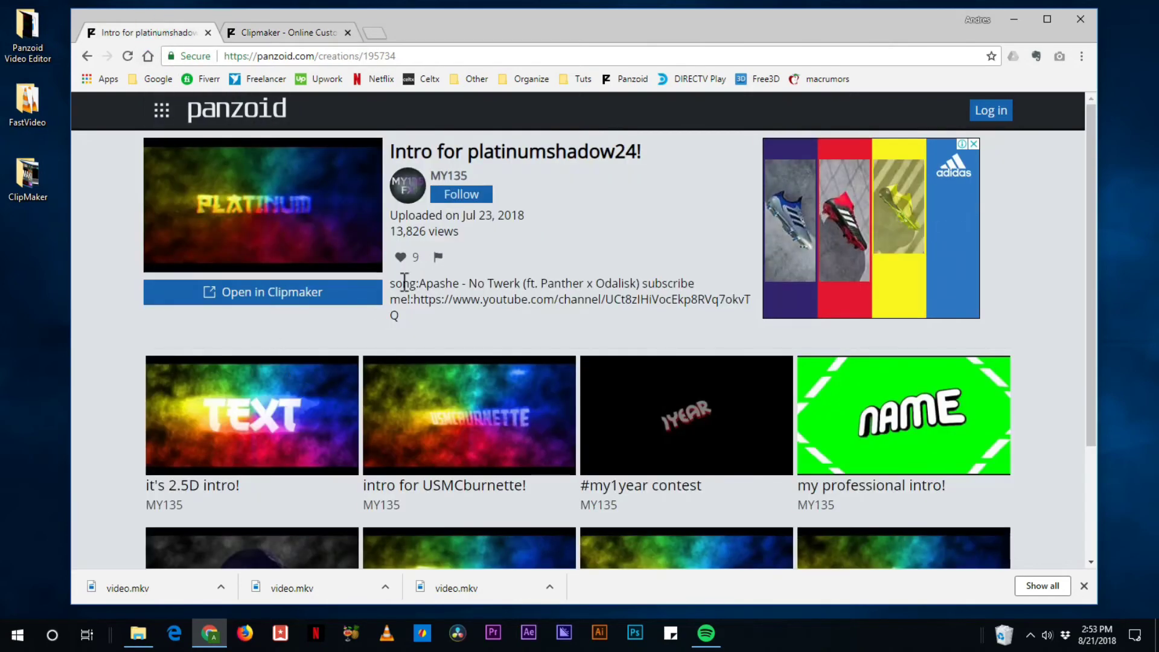
click(408, 190)
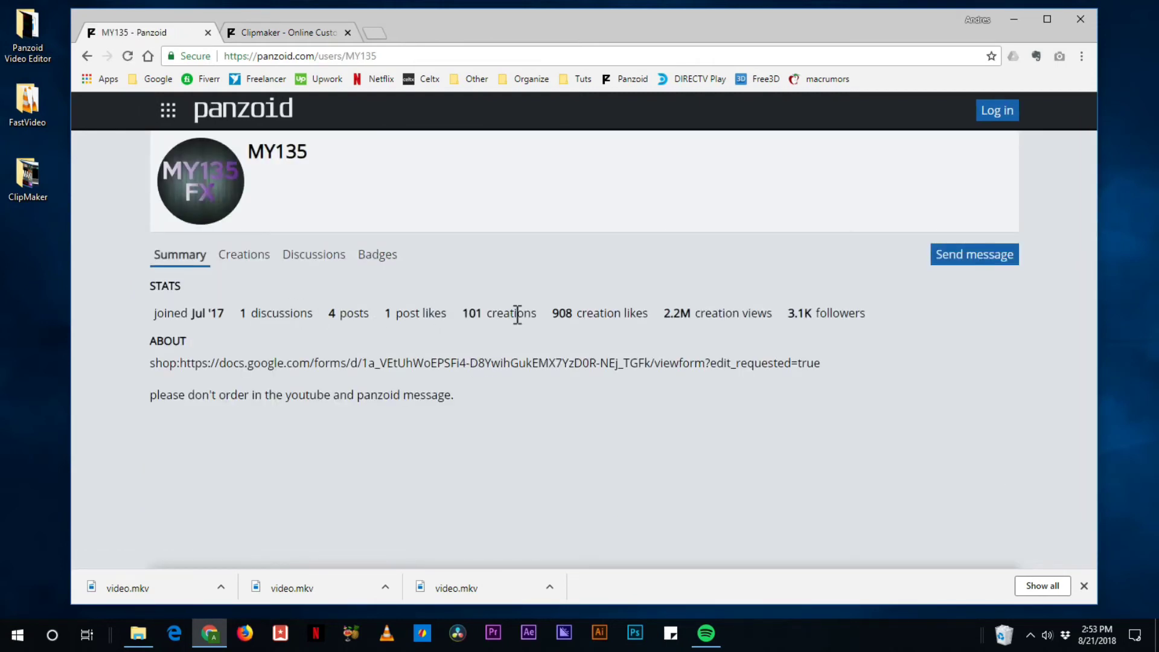
click(245, 257)
Browse the creator's other intro templates and return to the start of the list
scroll(426, 422, down, 7)
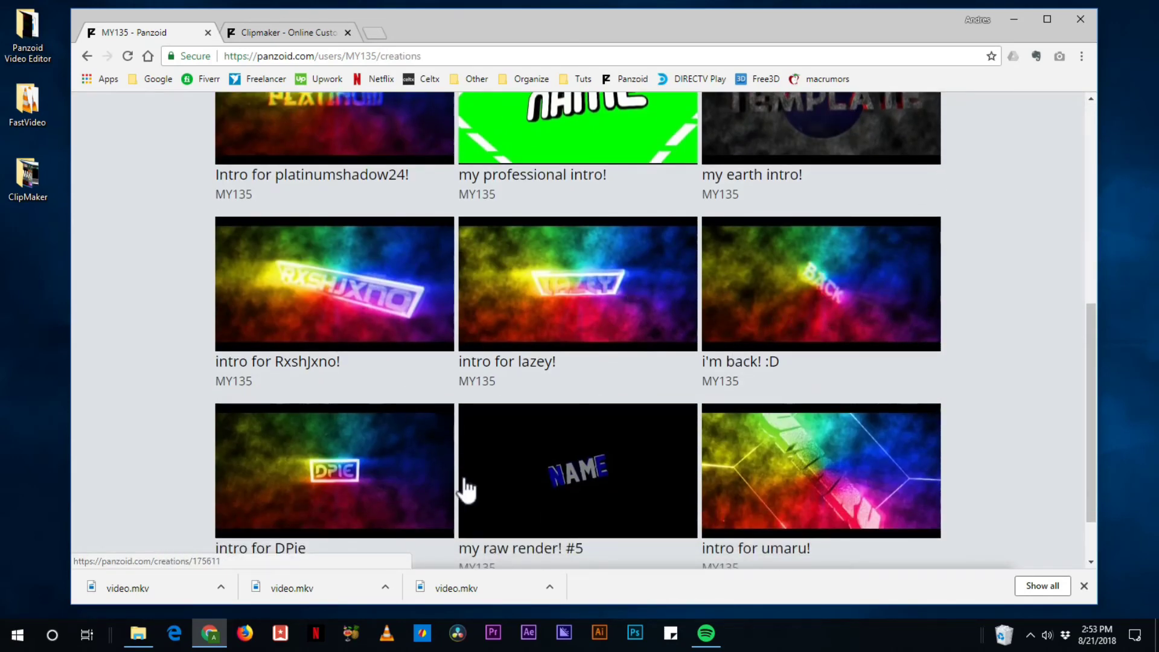
scroll(422, 480, down, 1)
scroll(387, 381, up, 8)
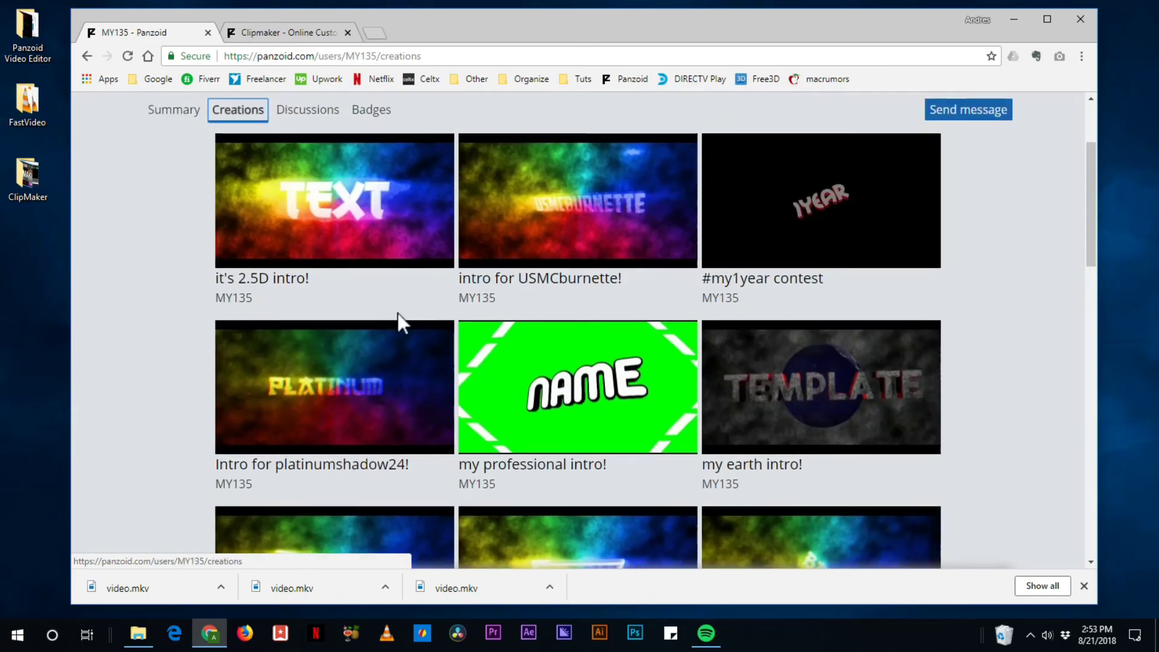
scroll(814, 370, down, 14)
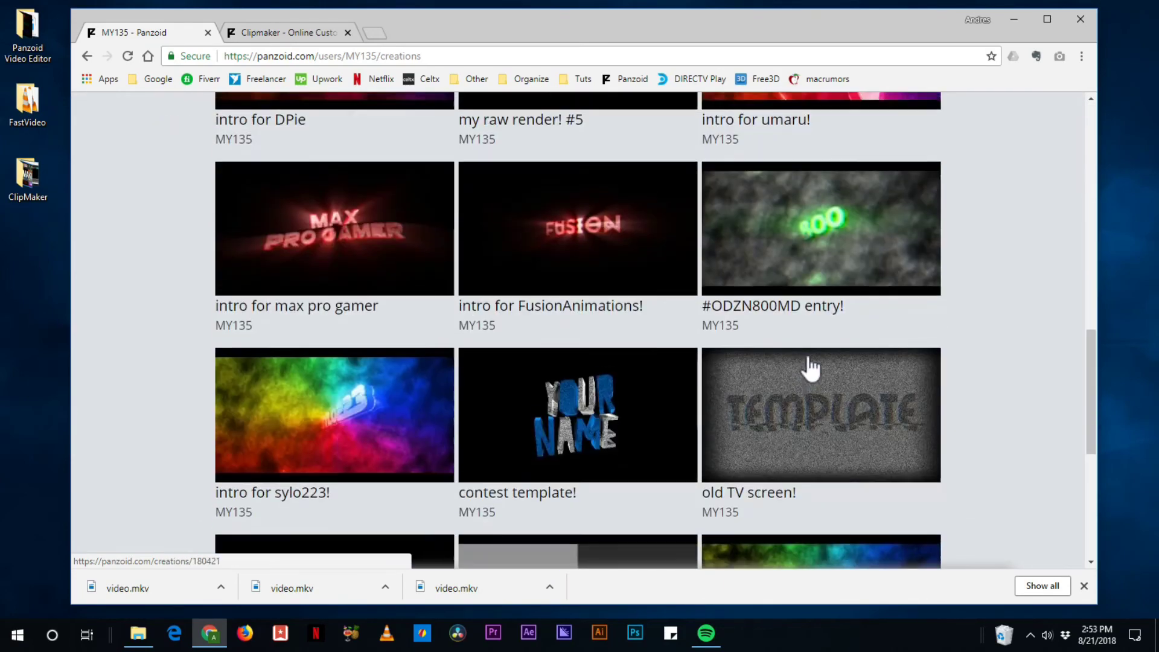
scroll(796, 396, up, 5)
scroll(795, 396, down, 6)
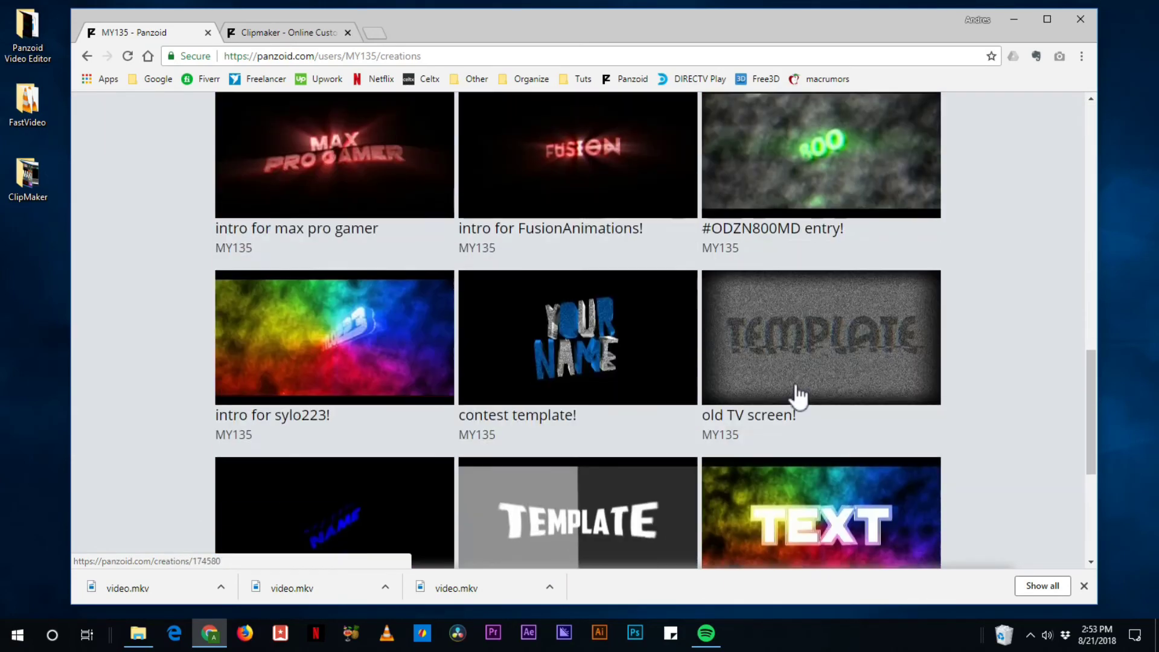
scroll(786, 393, up, 9)
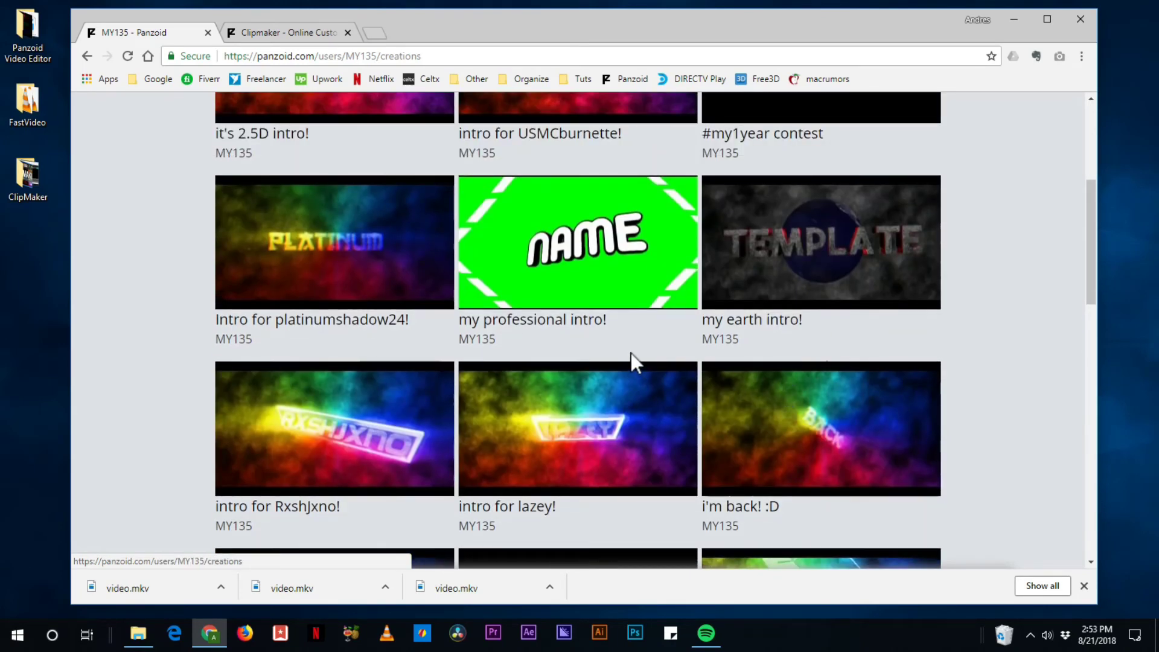
scroll(632, 351, up, 4)
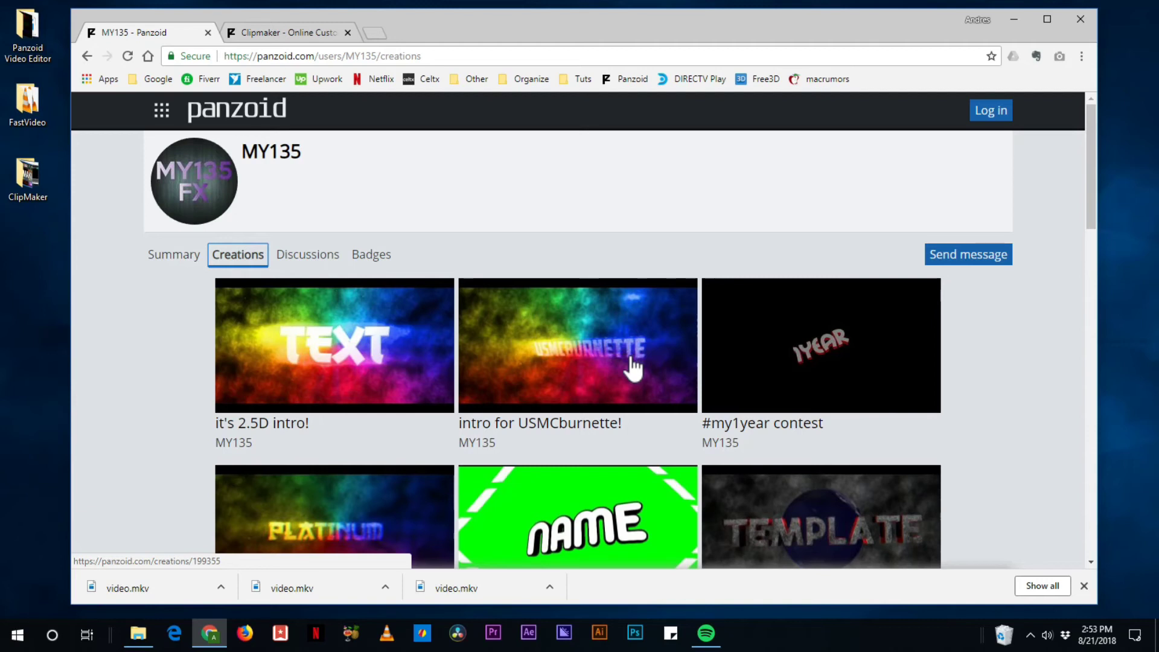